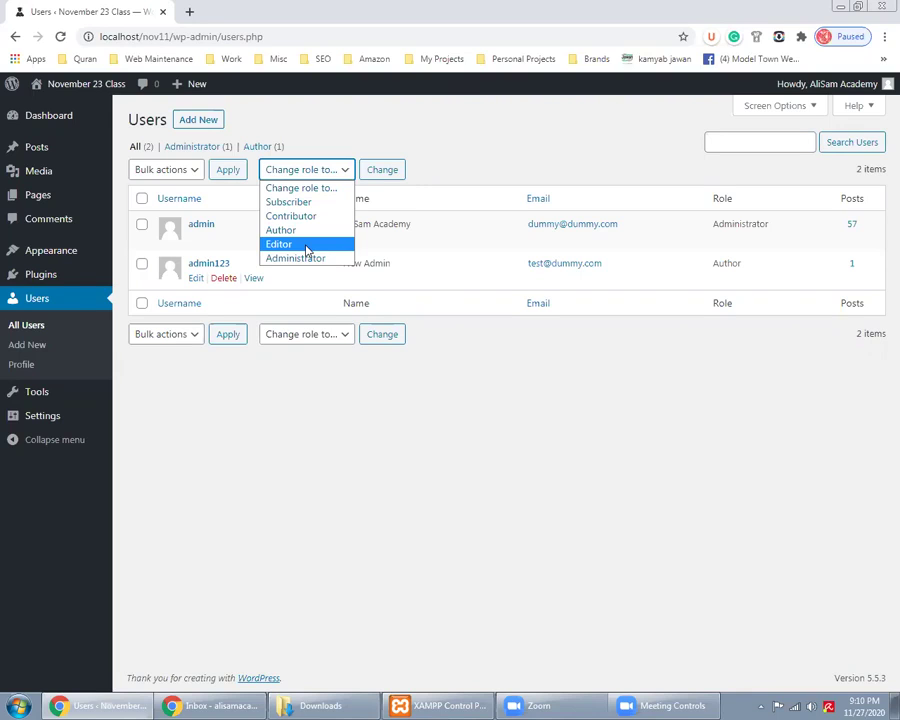
Close the user role list without changing any roles
{"action": "left_click", "coordinate": [276, 140]}
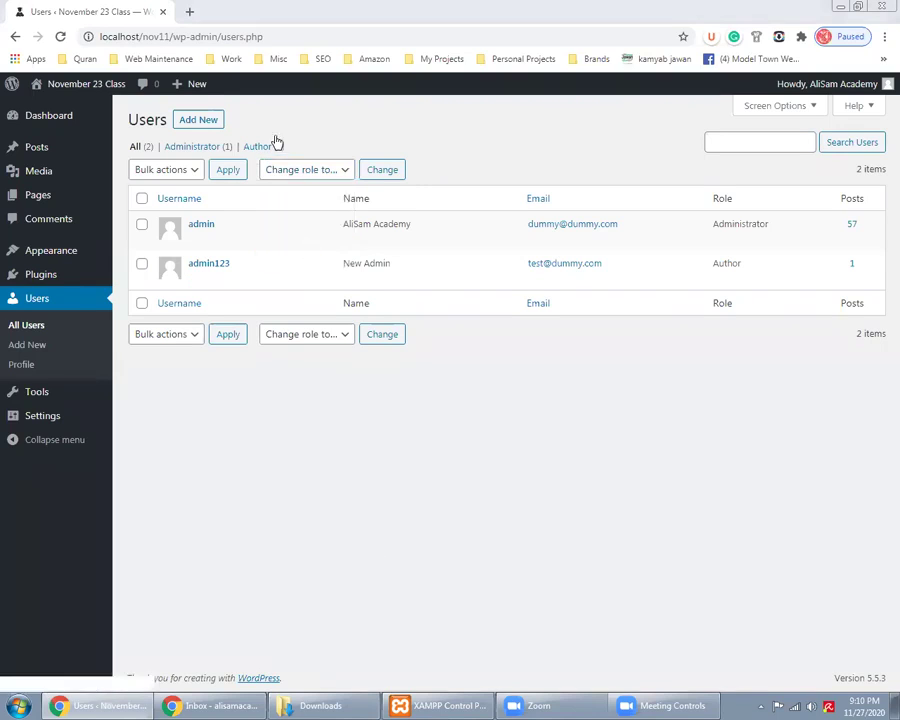
{"action": "left_click", "coordinate": [306, 172]}
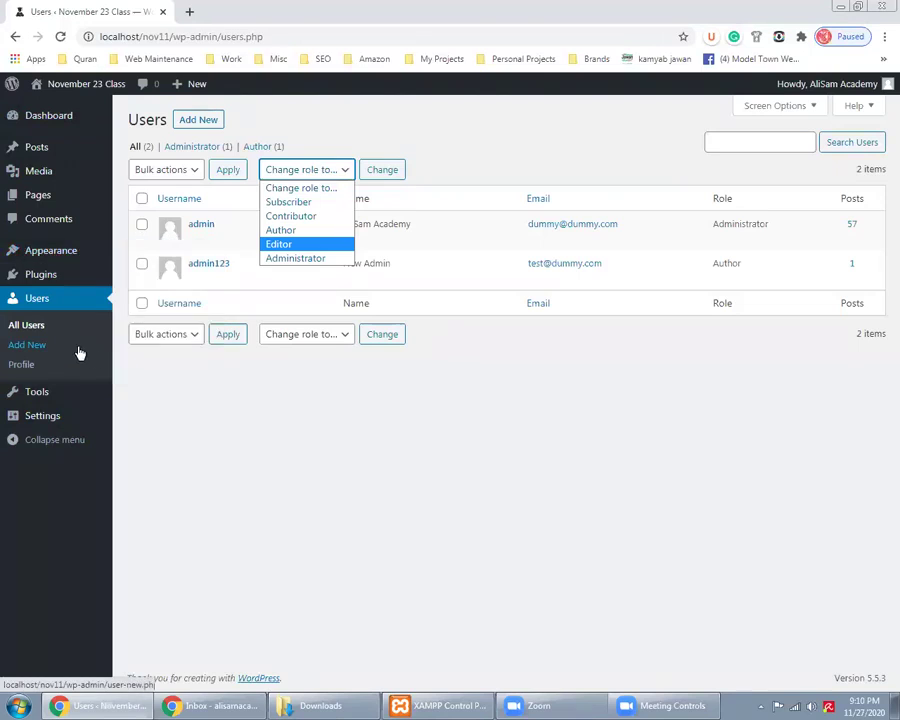
{"action": "left_click", "coordinate": [53, 118]}
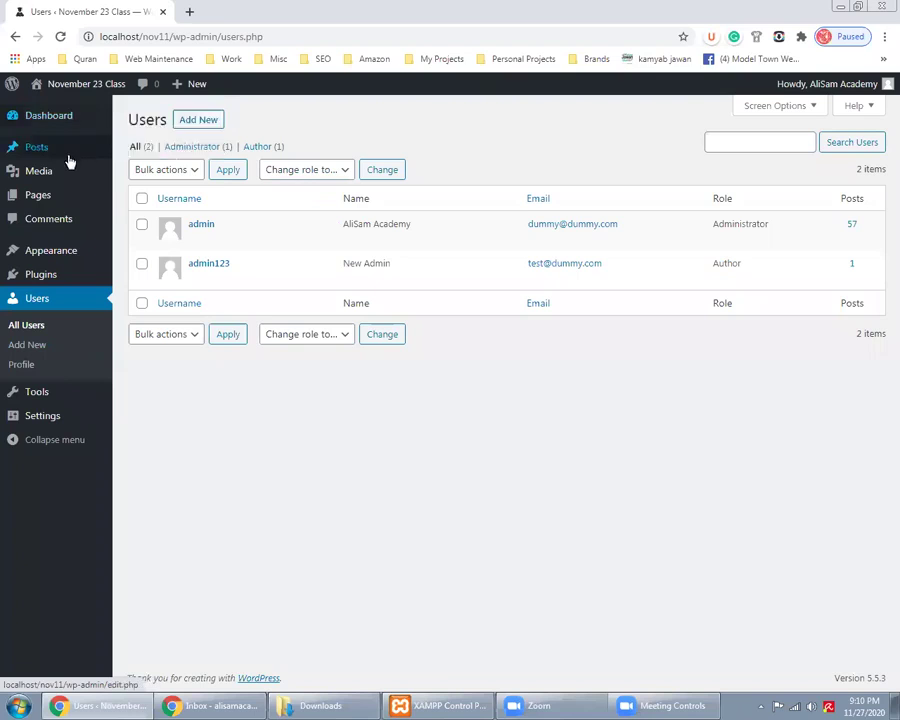
Go to the Tools > Available Tools overview page
{"action": "mouse_move", "coordinate": [80, 154]}
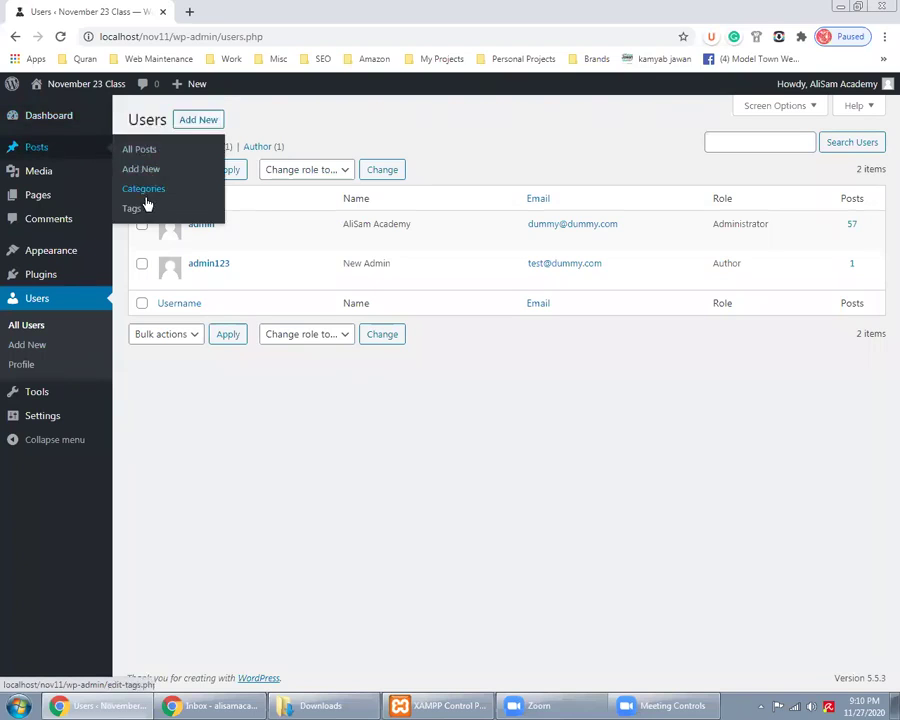
{"action": "mouse_move", "coordinate": [83, 181]}
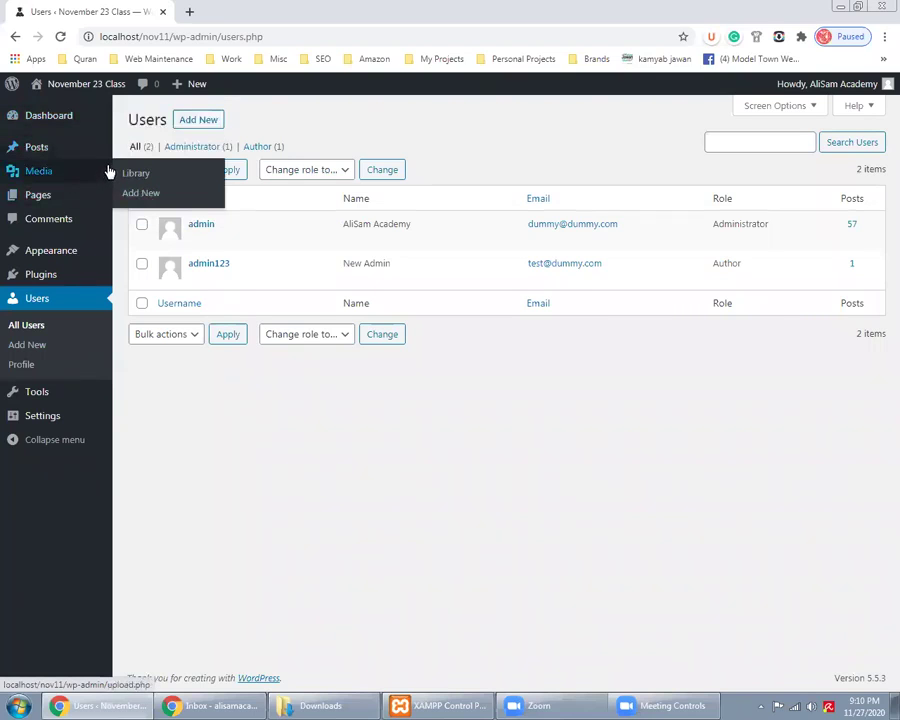
{"action": "mouse_move", "coordinate": [67, 200]}
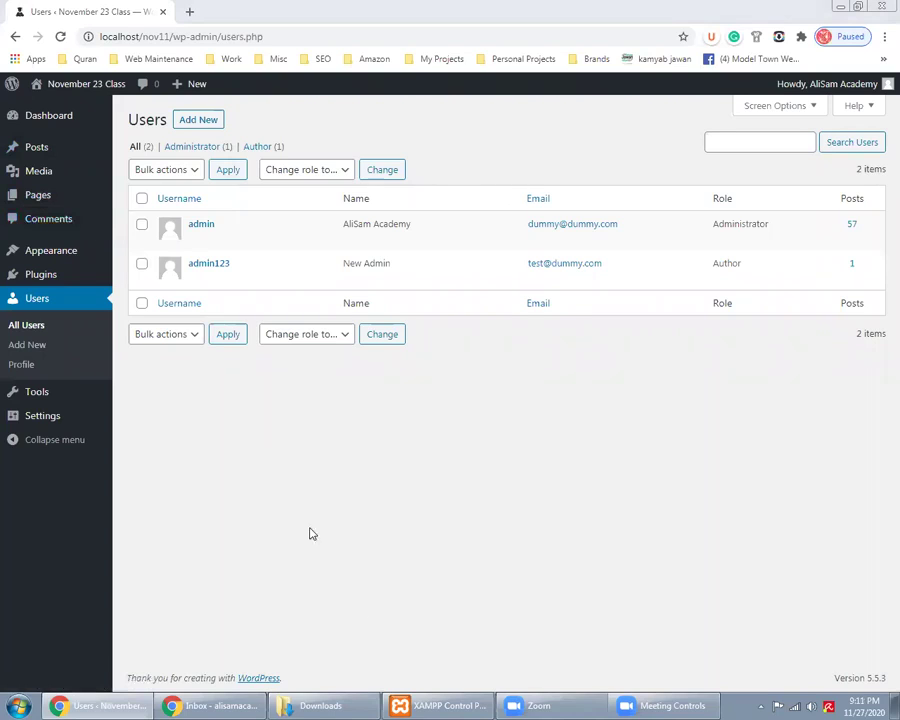
{"action": "mouse_move", "coordinate": [72, 252]}
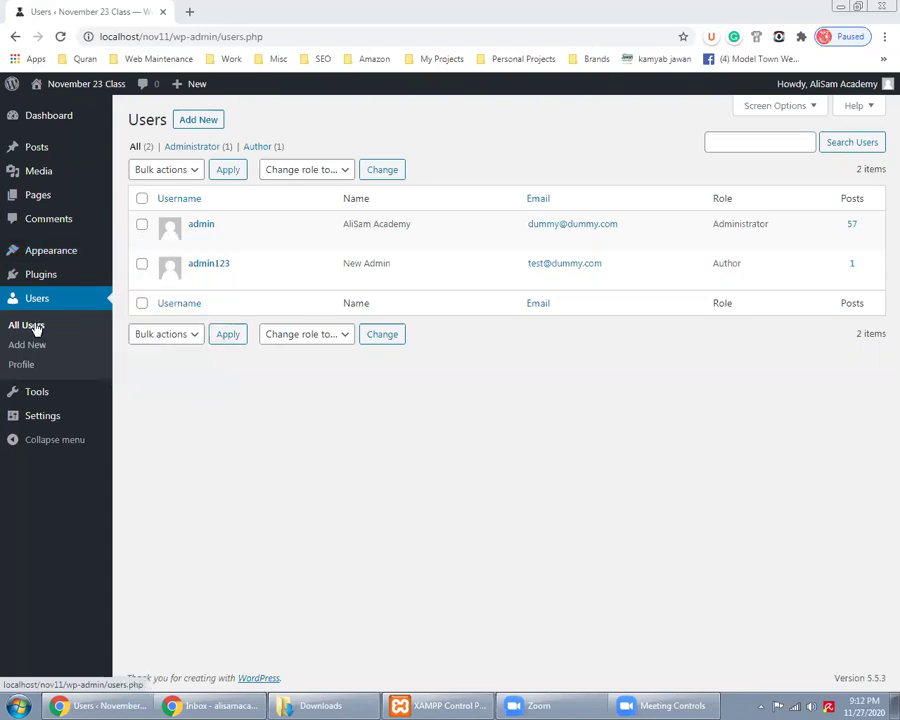
{"action": "mouse_move", "coordinate": [43, 400]}
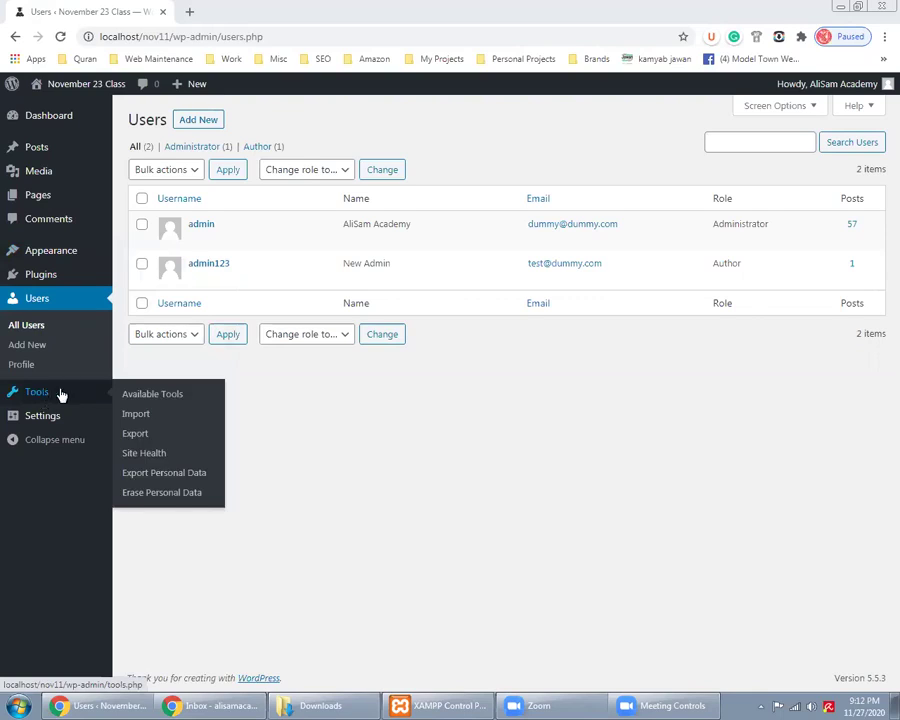
{"action": "left_click", "coordinate": [148, 399]}
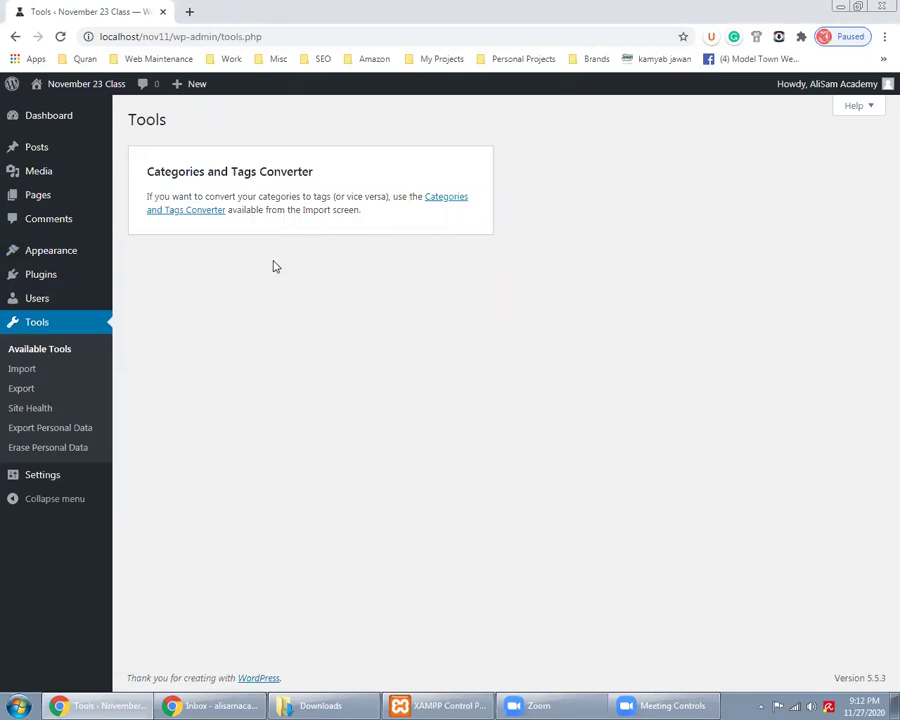
Open Dashboard > Home in a new browser tab and switch to it
{"action": "mouse_move", "coordinate": [100, 148]}
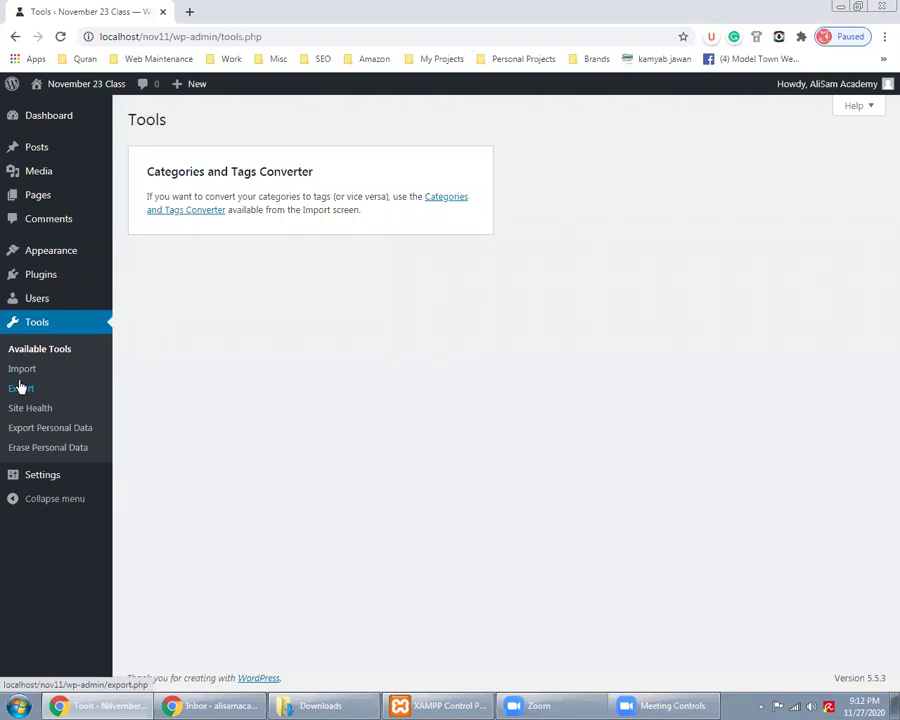
{"action": "right_click", "coordinate": [137, 126]}
{"action": "left_click", "coordinate": [165, 131]}
{"action": "left_click", "coordinate": [210, 8]}
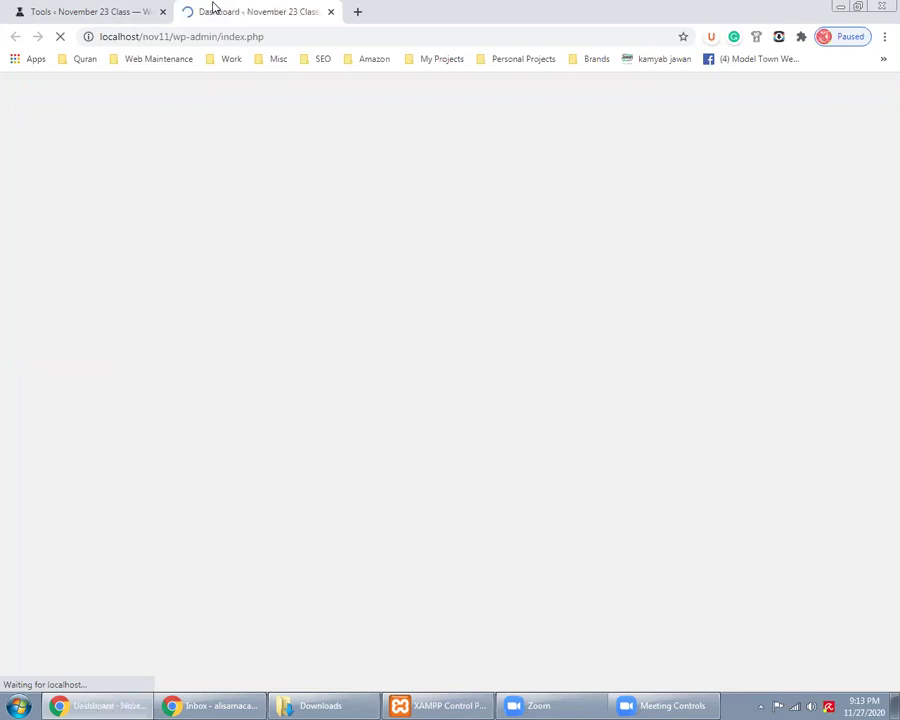
In the incognito window, load localhost/nov9 admin in a new tab
{"action": "left_click_drag", "start_coordinate": [180, 36], "coordinate": [127, 40]}
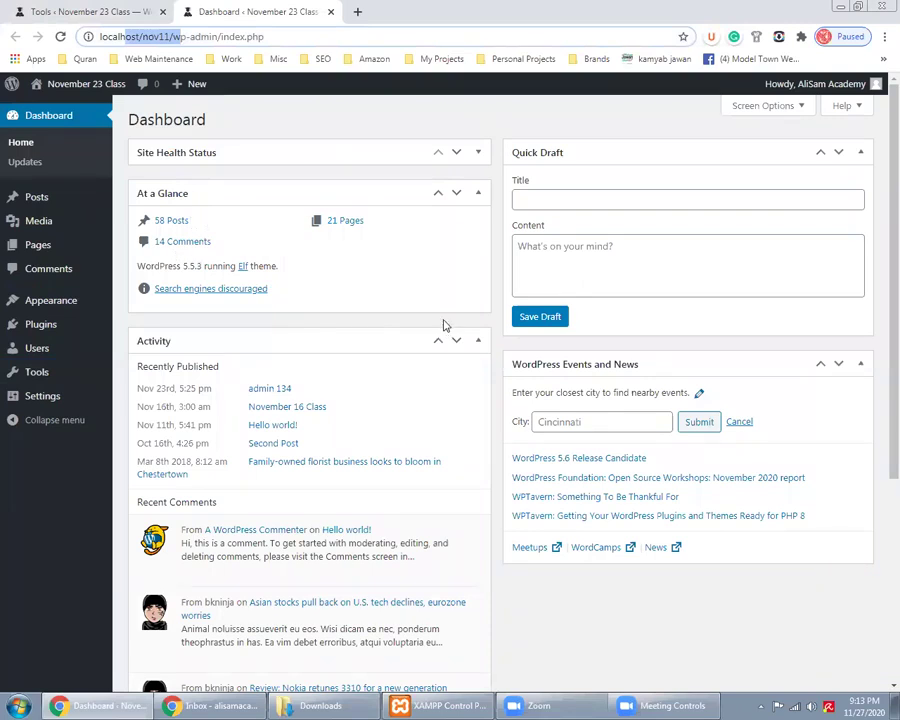
{"action": "left_click", "coordinate": [237, 705]}
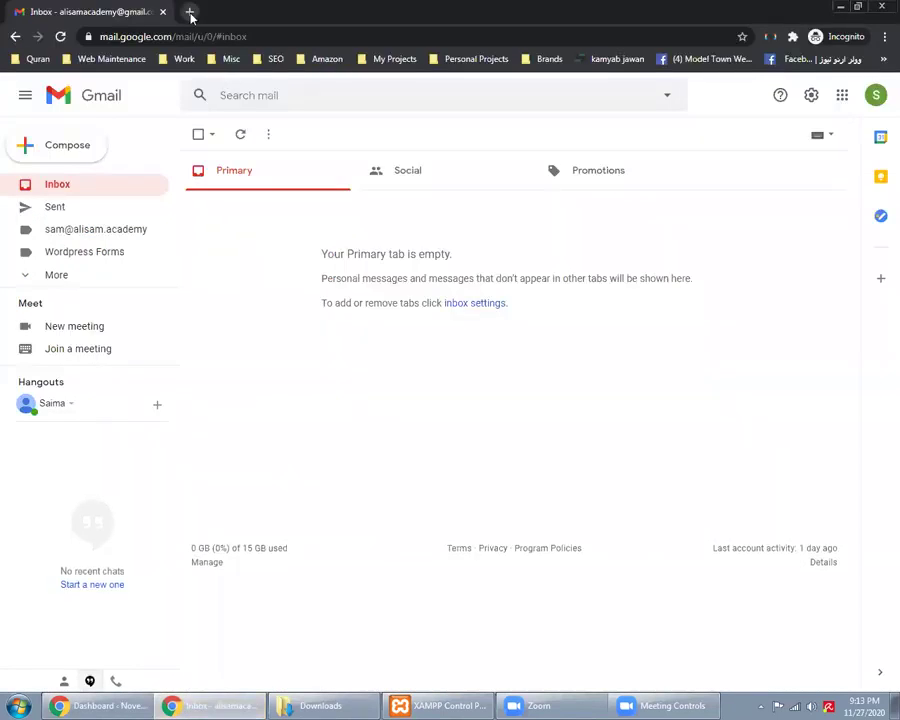
{"action": "left_click", "coordinate": [189, 12]}
{"action": "type", "text": "localhos"}
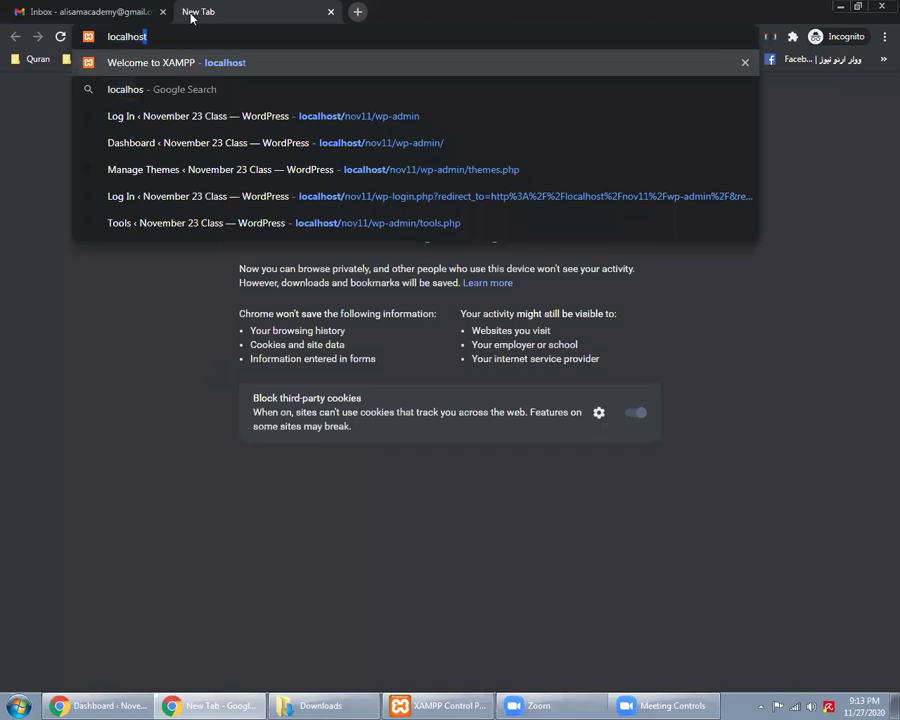
{"action": "type", "text": "t/nov"}
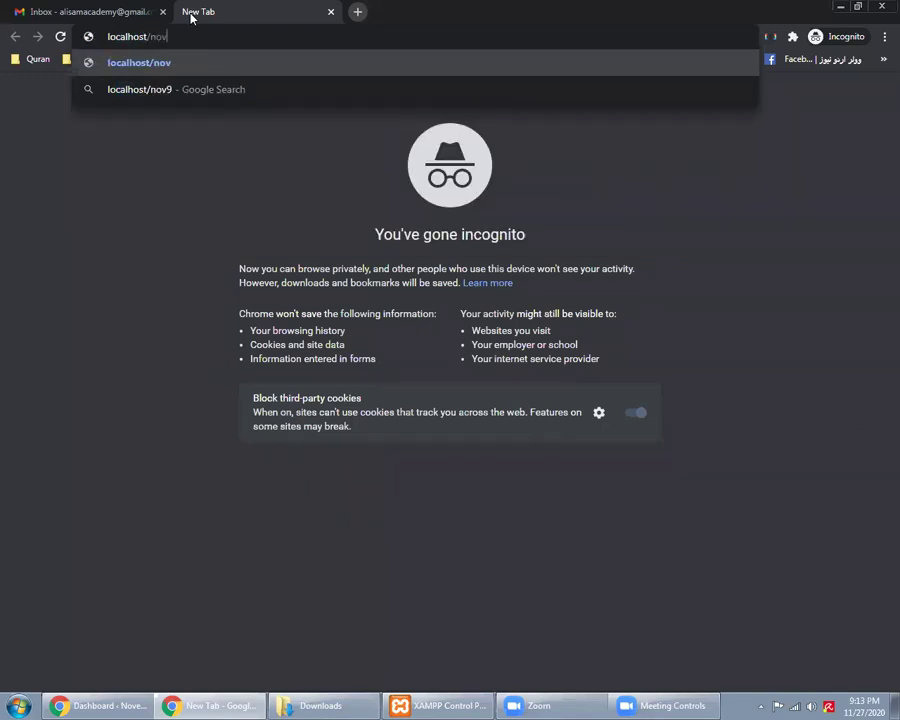
{"action": "type", "text": "9"}
{"action": "key", "text": "Return"}
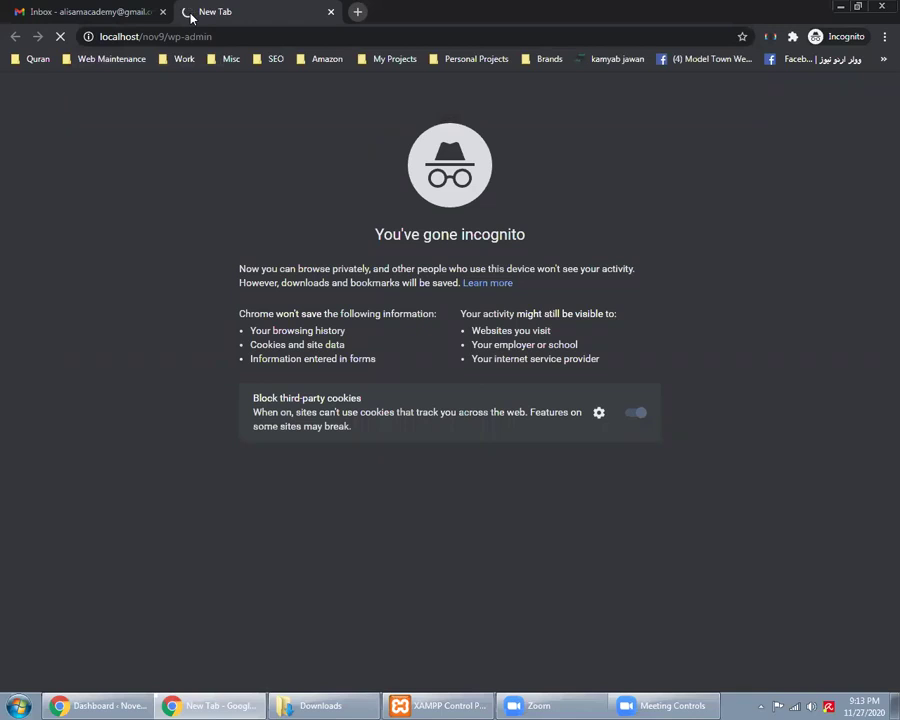
Check the Tools and dashboard tabs, then bring the incognito login window forward
{"action": "left_click", "coordinate": [110, 705]}
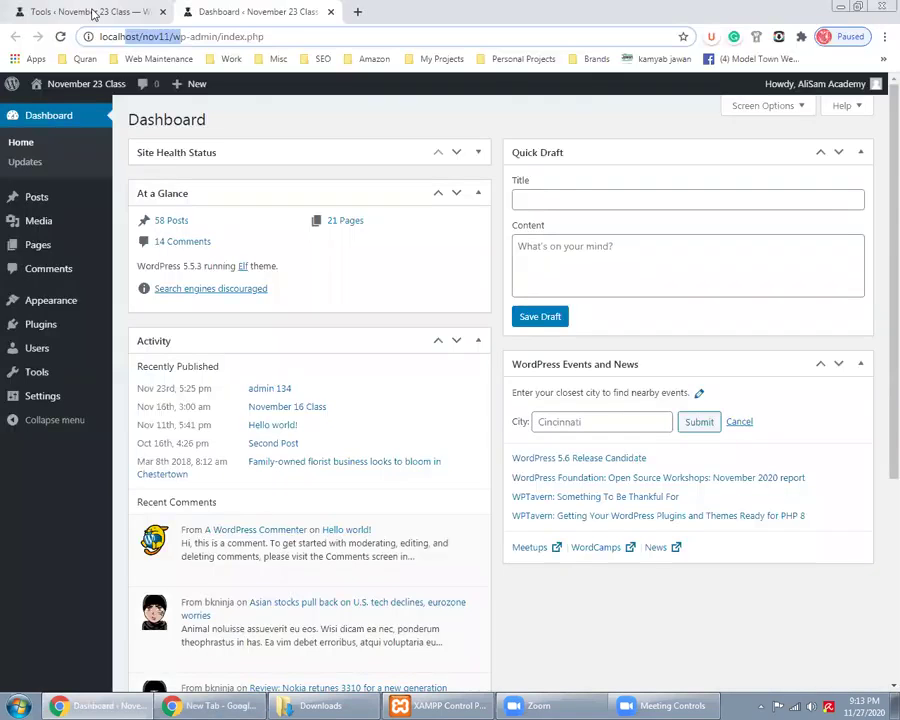
{"action": "left_click", "coordinate": [93, 13]}
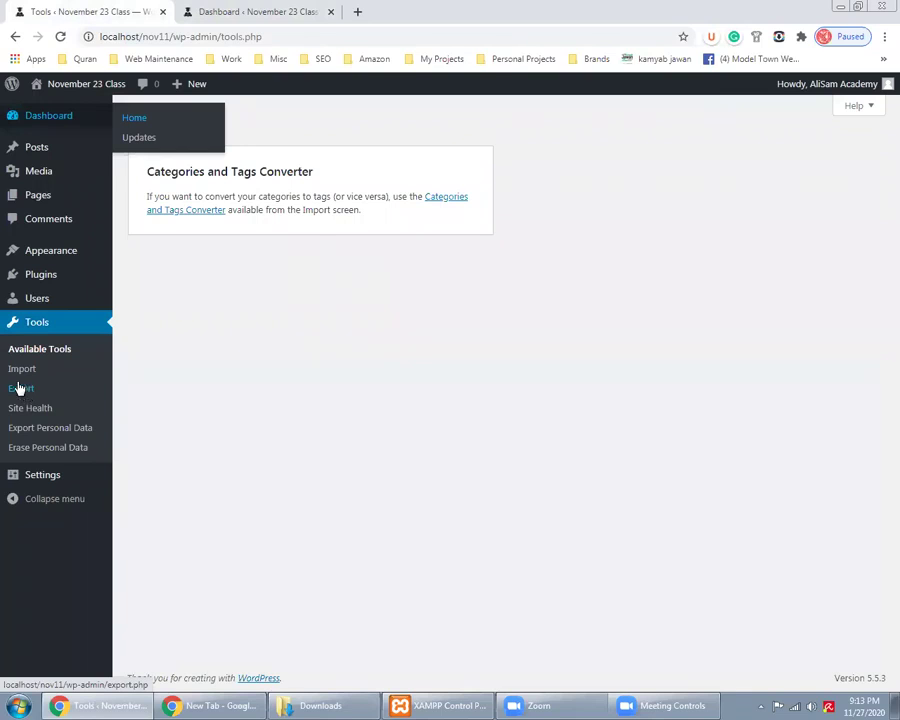
{"action": "left_click", "coordinate": [300, 11]}
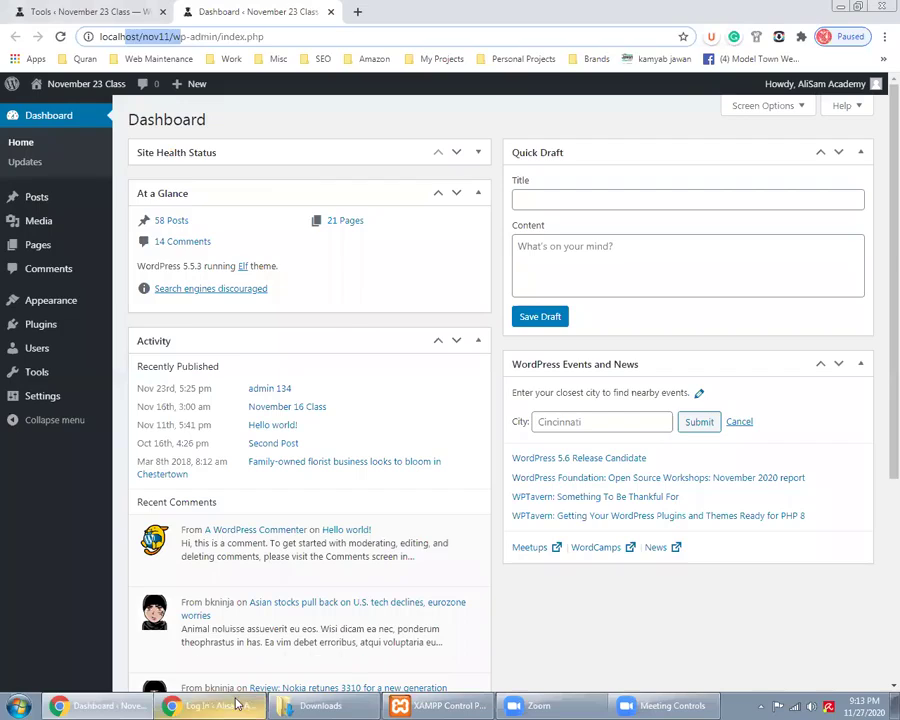
{"action": "left_click", "coordinate": [215, 705]}
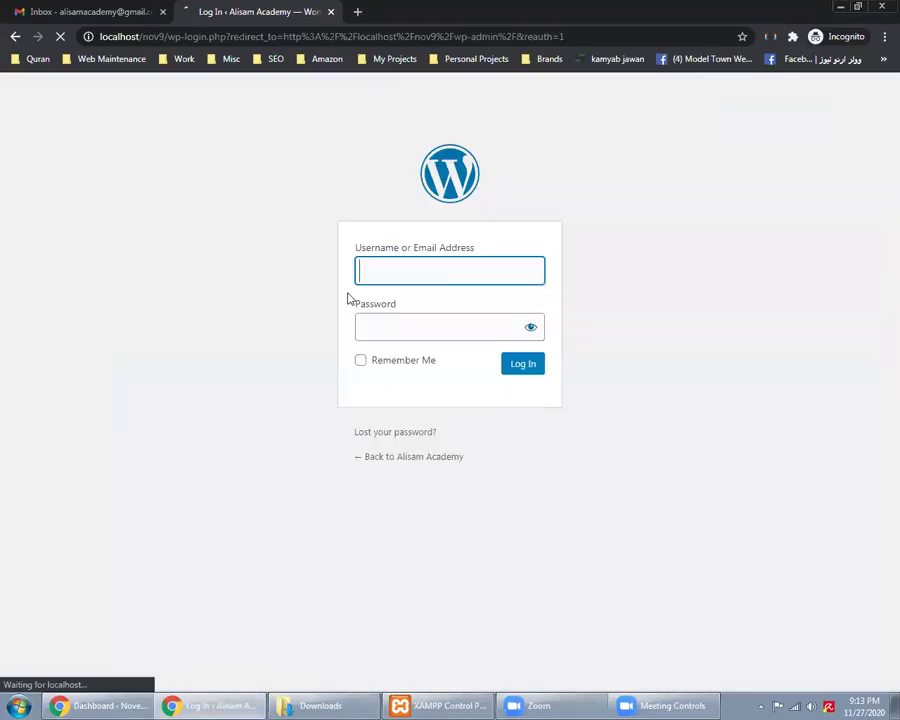
Log in to nov9 with the admin account, then compare both sites' dashboards
{"action": "type", "text": "admin"}
{"action": "key", "text": "Tab"}
{"action": "type", "text": "admin"}
{"action": "key", "text": "Return"}
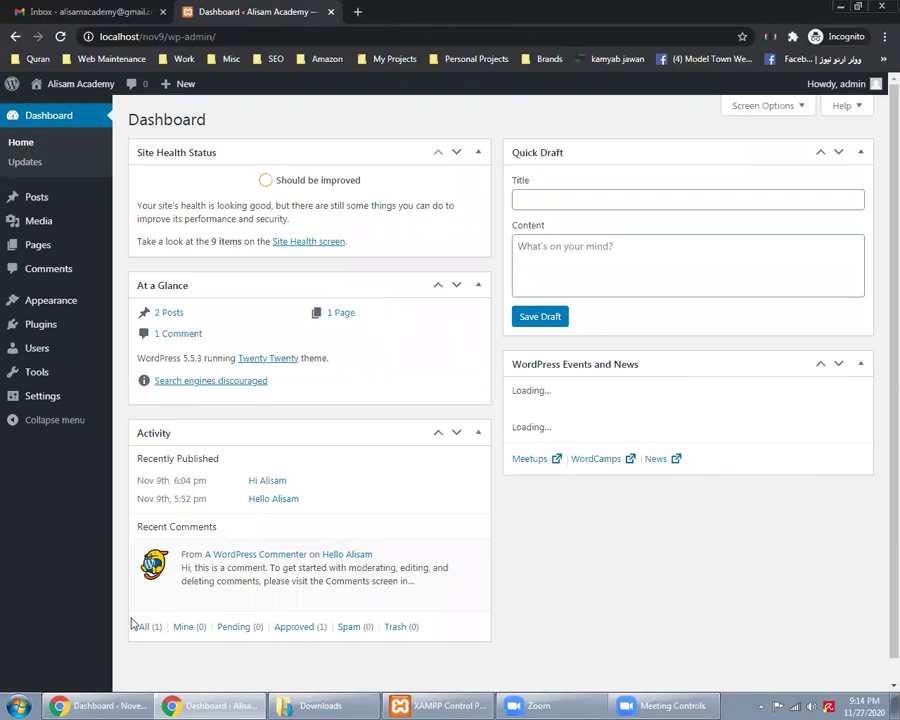
{"action": "key", "text": "alt+Tab"}
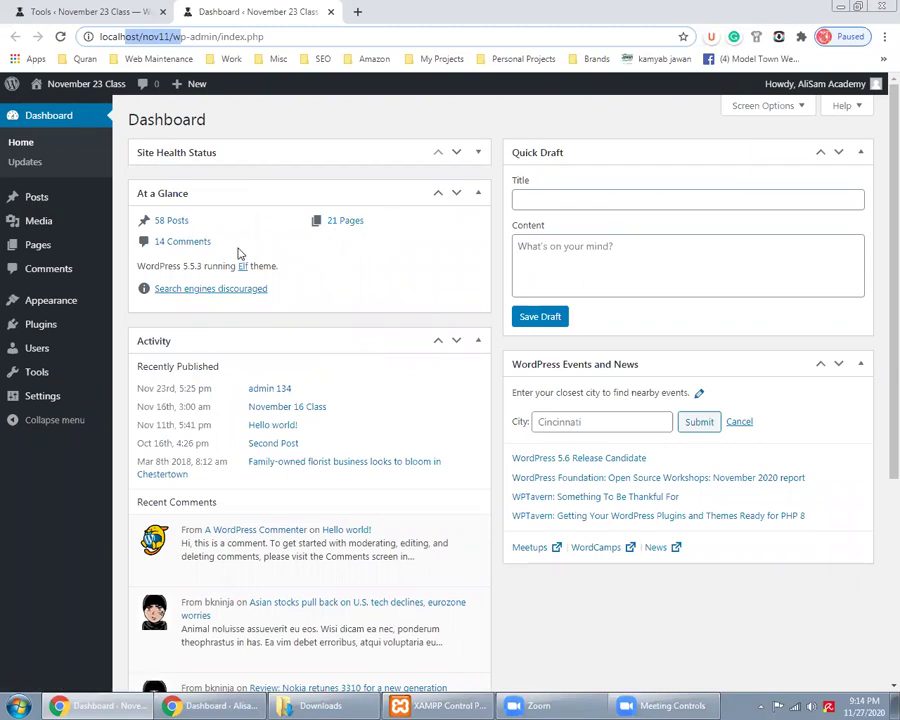
{"action": "key", "text": "alt+Tab"}
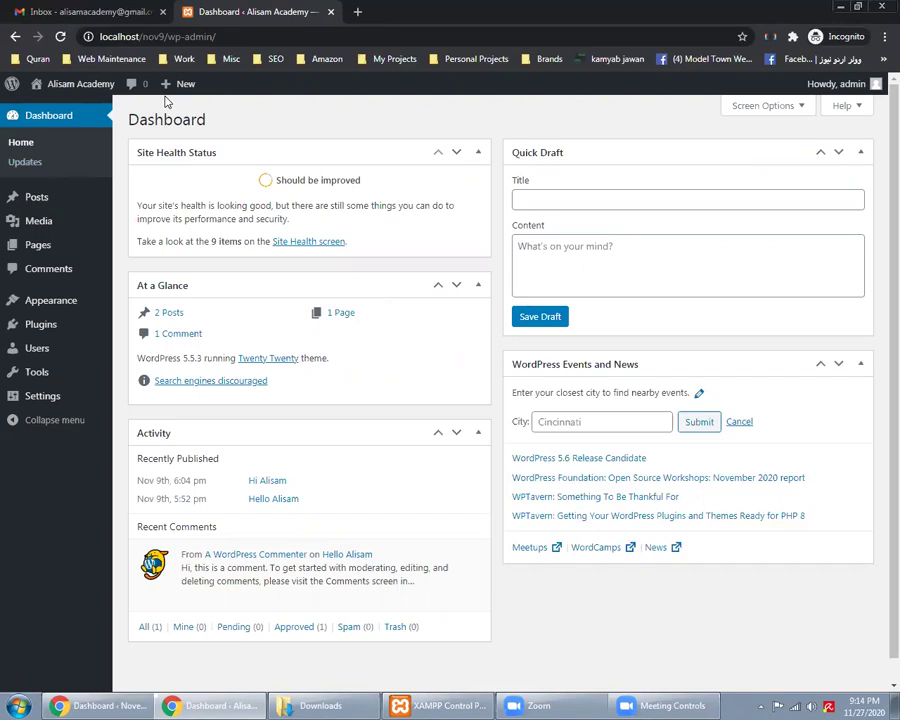
Download an all-content export, november23class.WordPress.2020-11-27.xml, from Tools > Export
{"action": "left_click", "coordinate": [110, 705]}
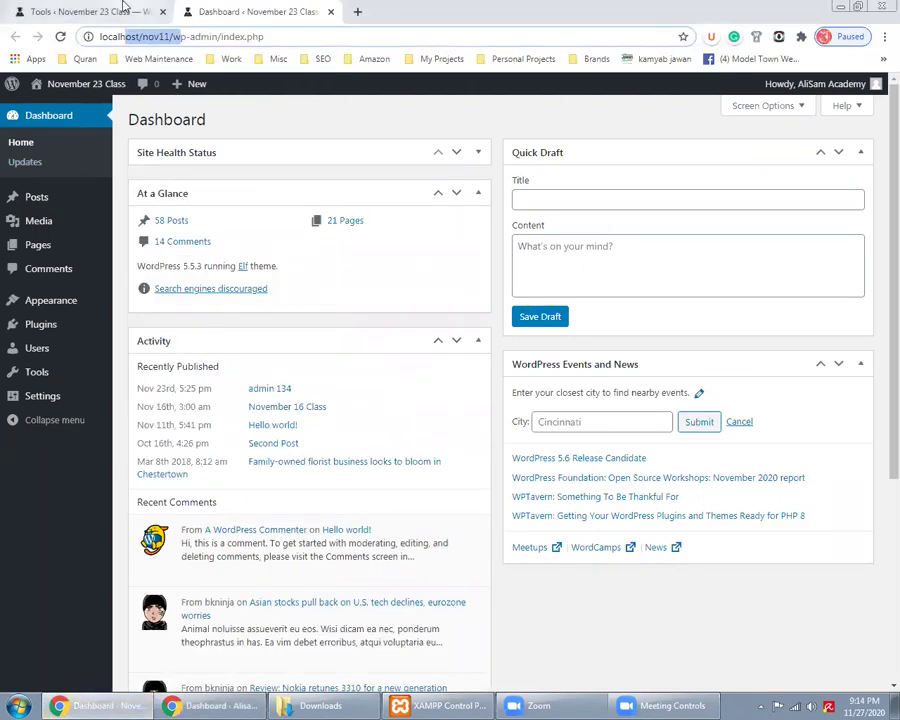
{"action": "left_click", "coordinate": [123, 8]}
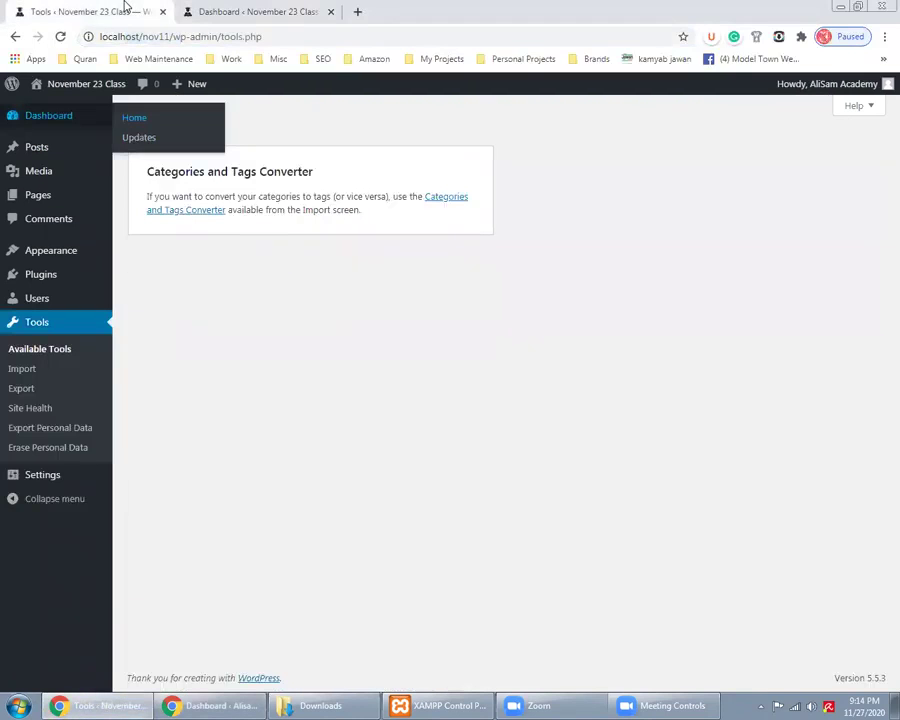
{"action": "left_click", "coordinate": [27, 394]}
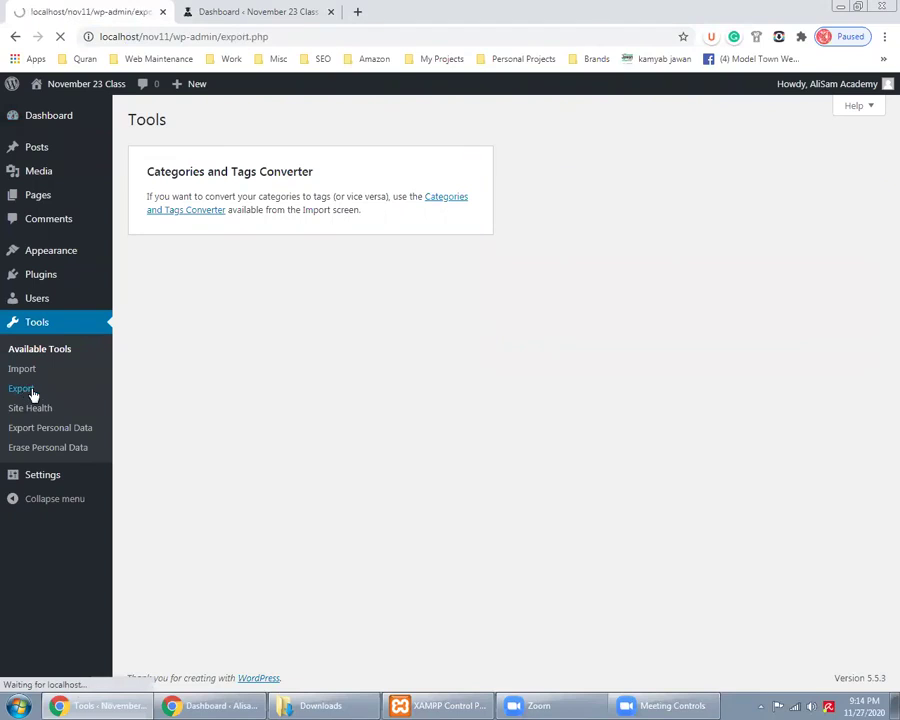
{"action": "left_click", "coordinate": [245, 10]}
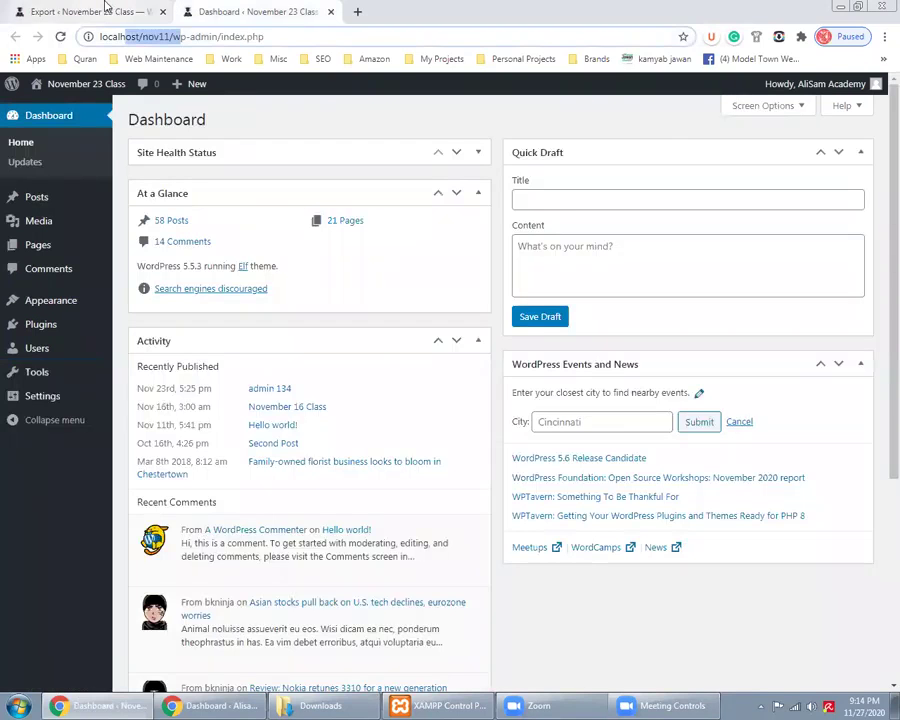
{"action": "left_click", "coordinate": [105, 10]}
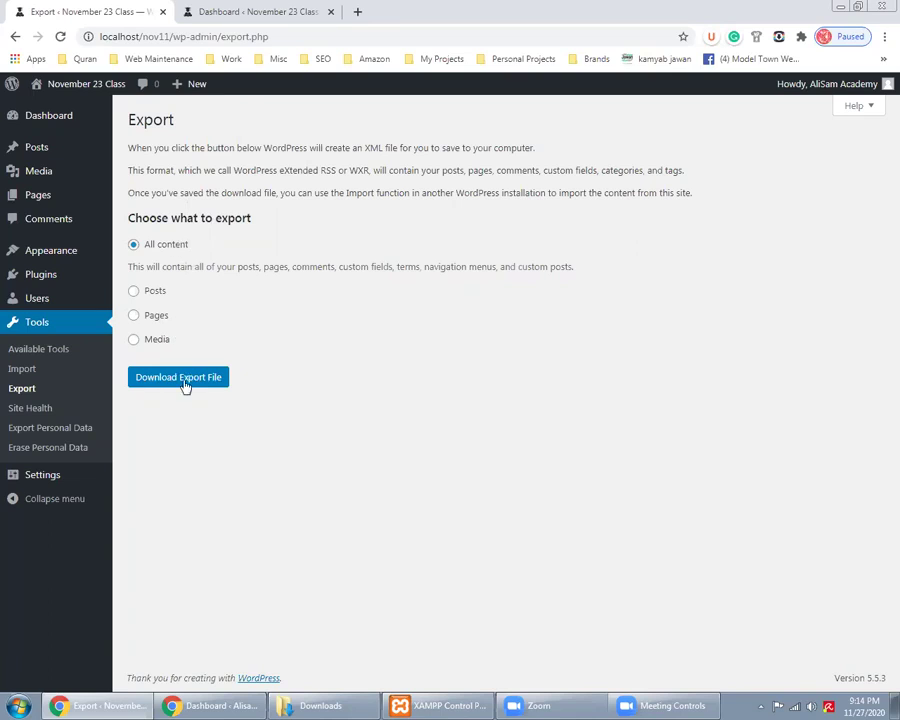
{"action": "left_click", "coordinate": [183, 382]}
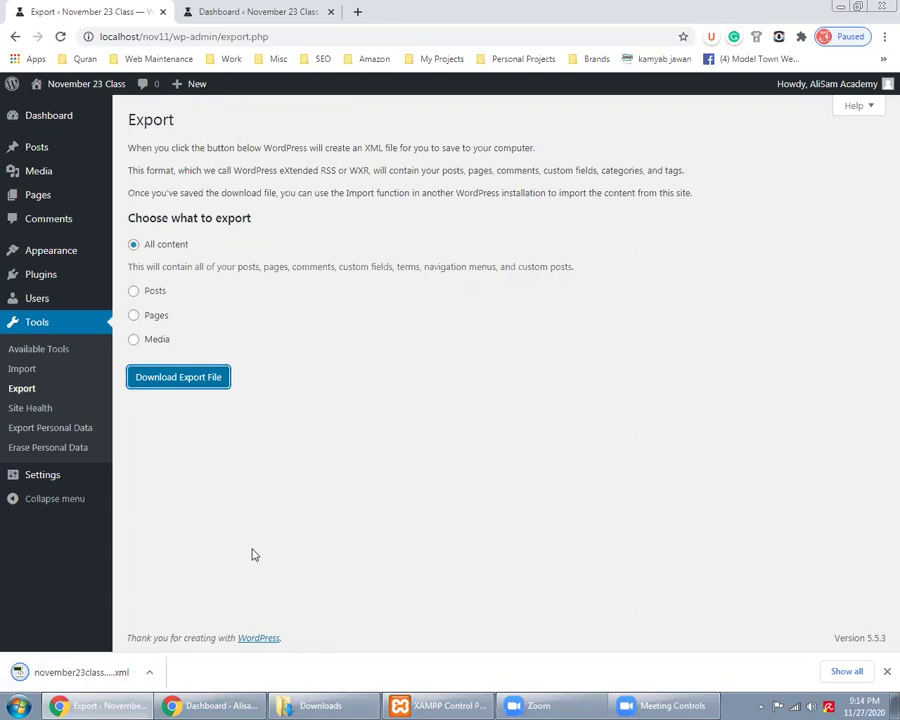
{"action": "left_click", "coordinate": [320, 706]}
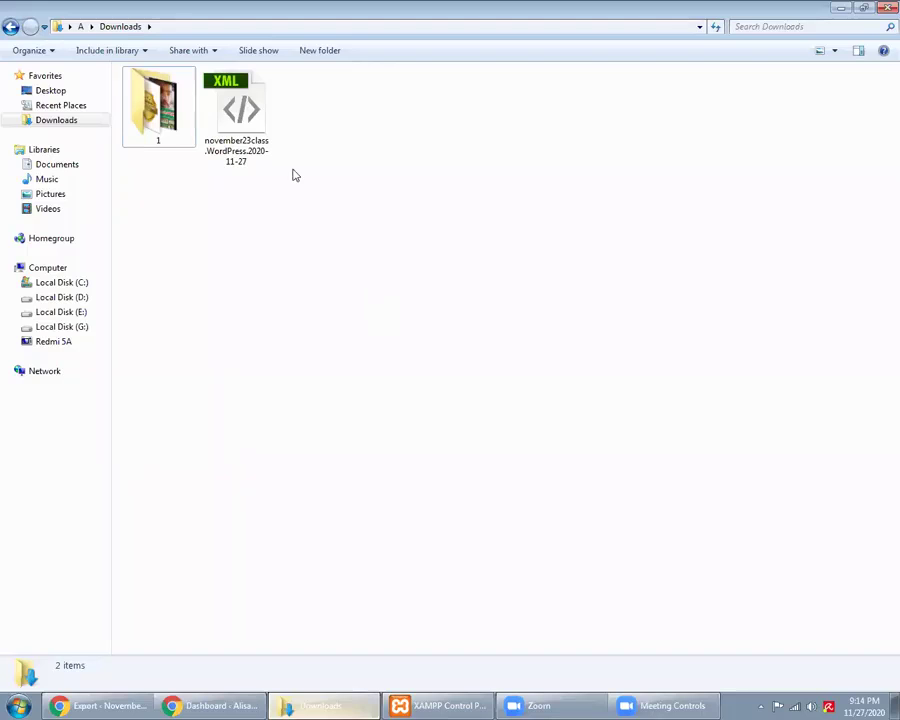
Check the 1.56 MB november23class XML file in Downloads, then return to the nov9 dashboard
{"action": "left_click", "coordinate": [268, 162]}
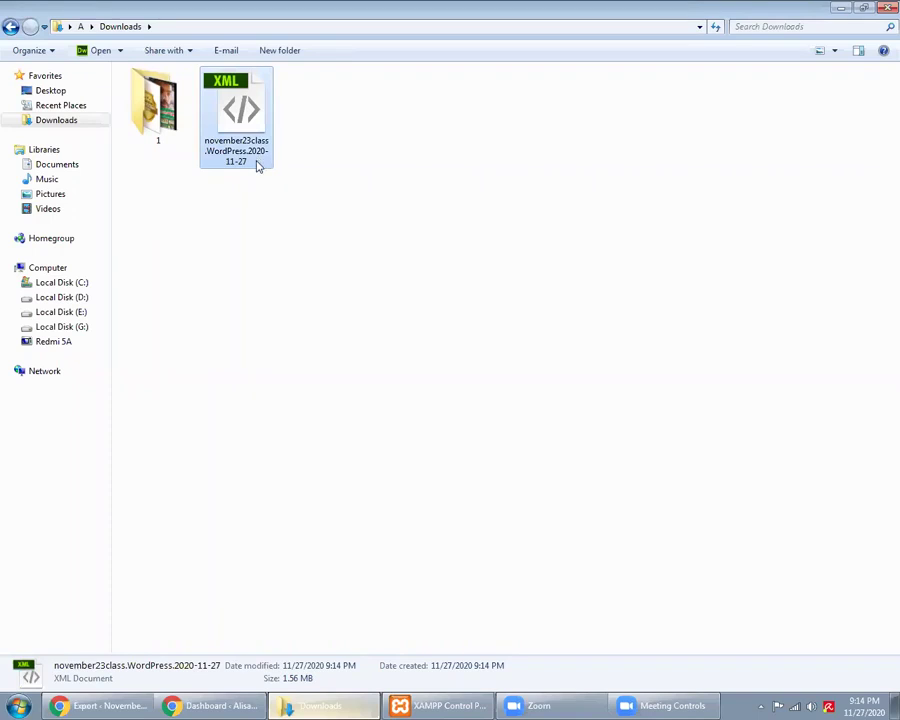
{"action": "left_click", "coordinate": [271, 284]}
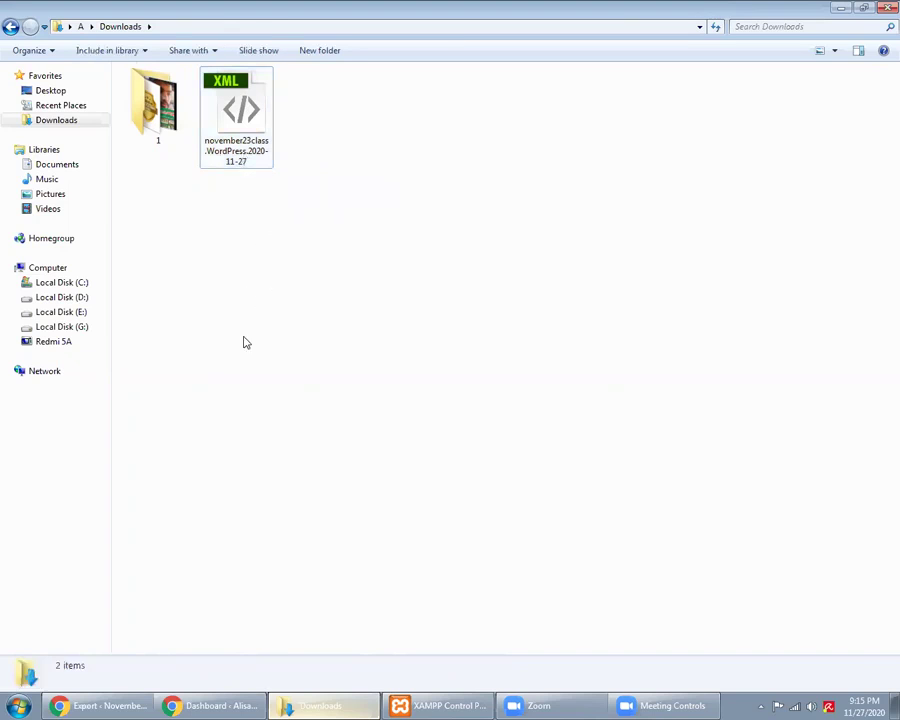
{"action": "left_click", "coordinate": [209, 705]}
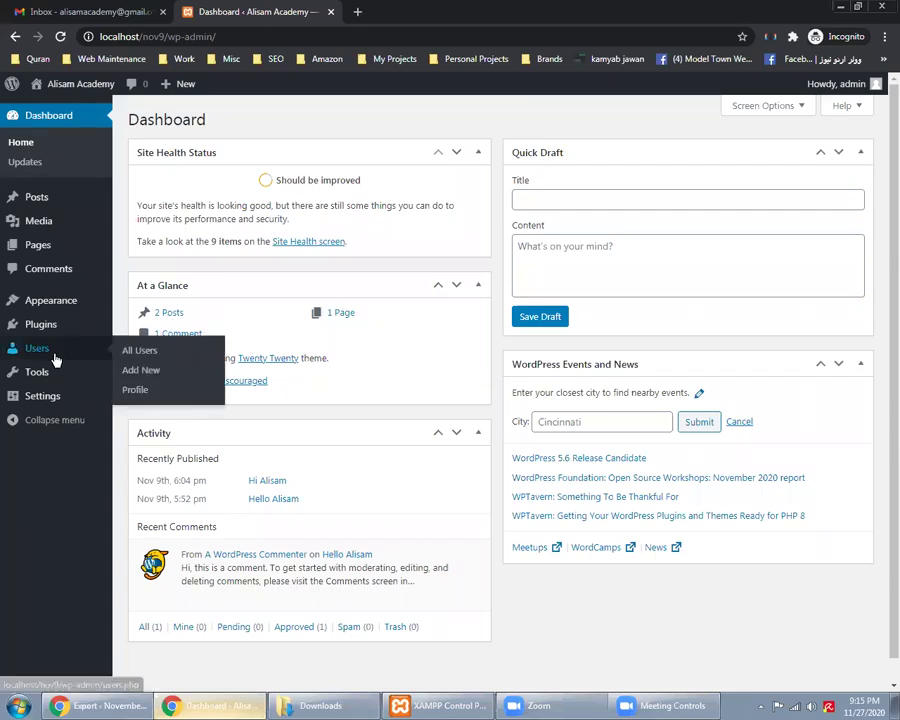
Open the nov9 site's Tools > Import page alongside the nov11 export window
{"action": "mouse_move", "coordinate": [84, 380]}
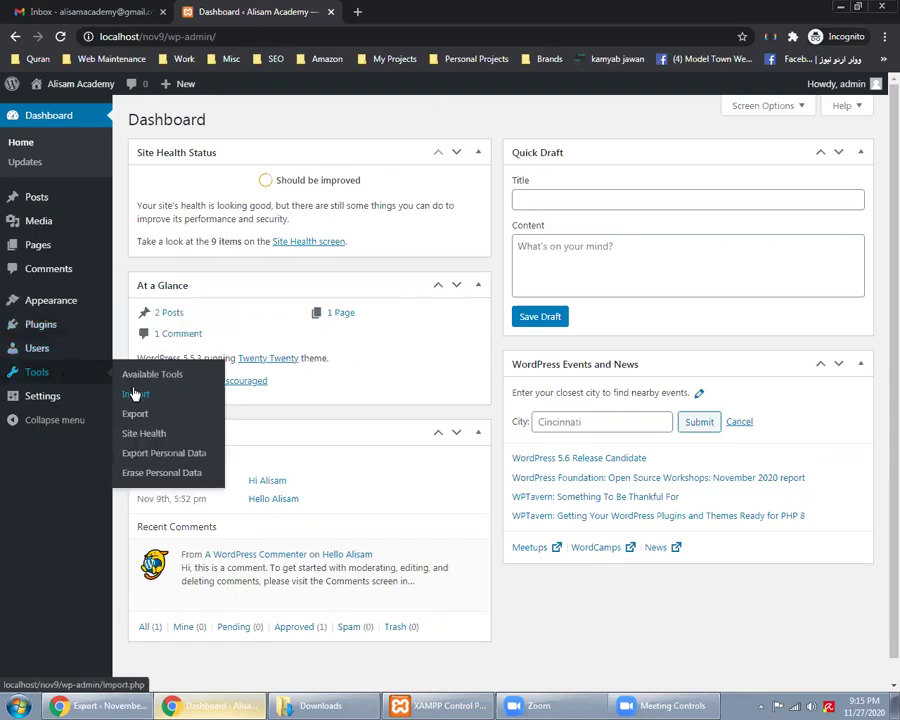
{"action": "left_click", "coordinate": [136, 395]}
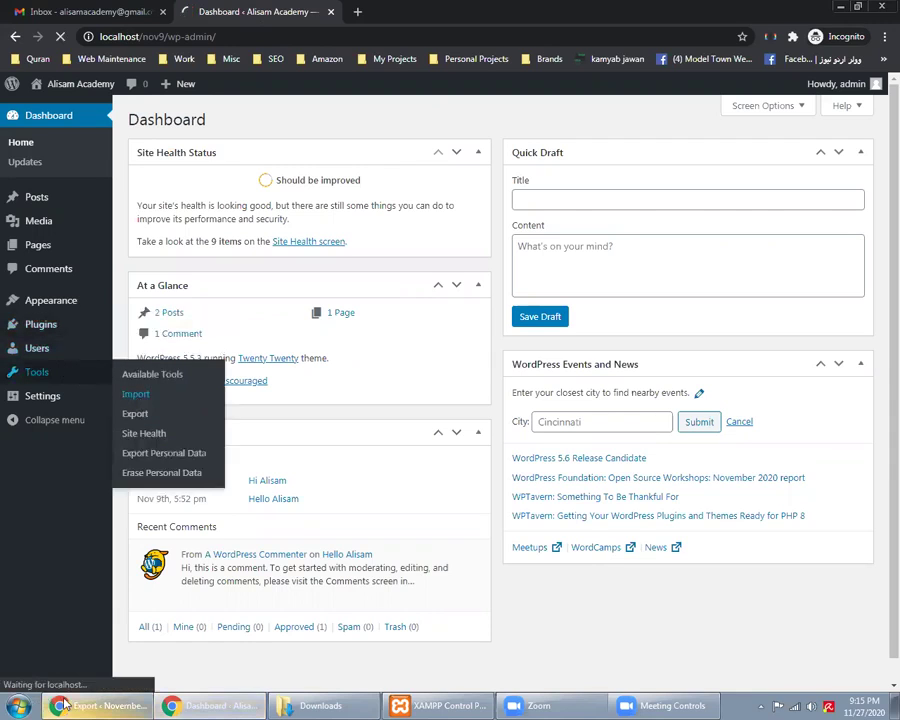
{"action": "key", "text": "alt+Tab"}
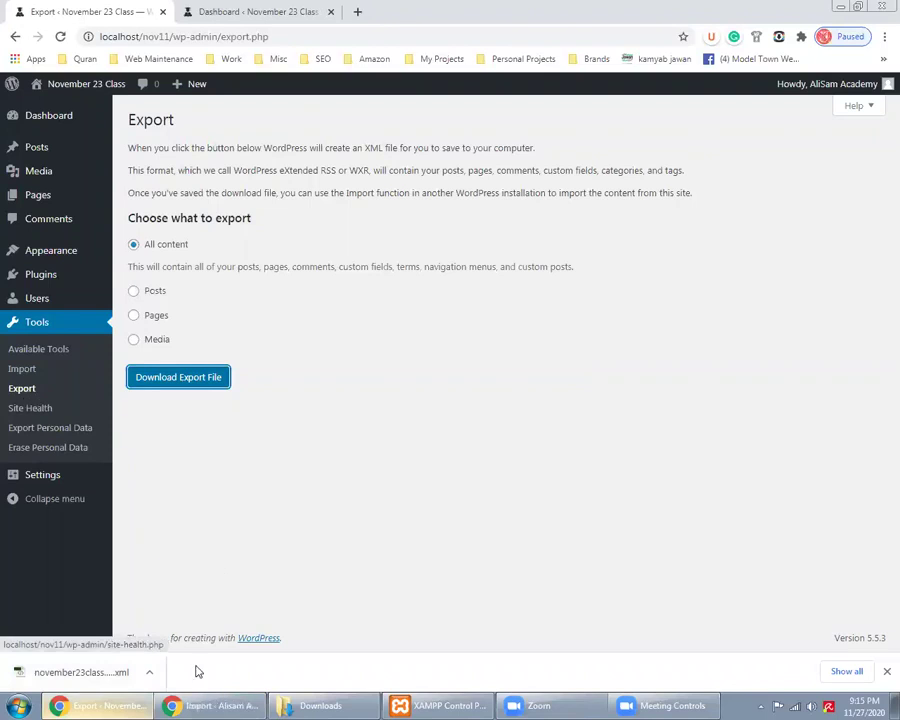
{"action": "left_click", "coordinate": [210, 705]}
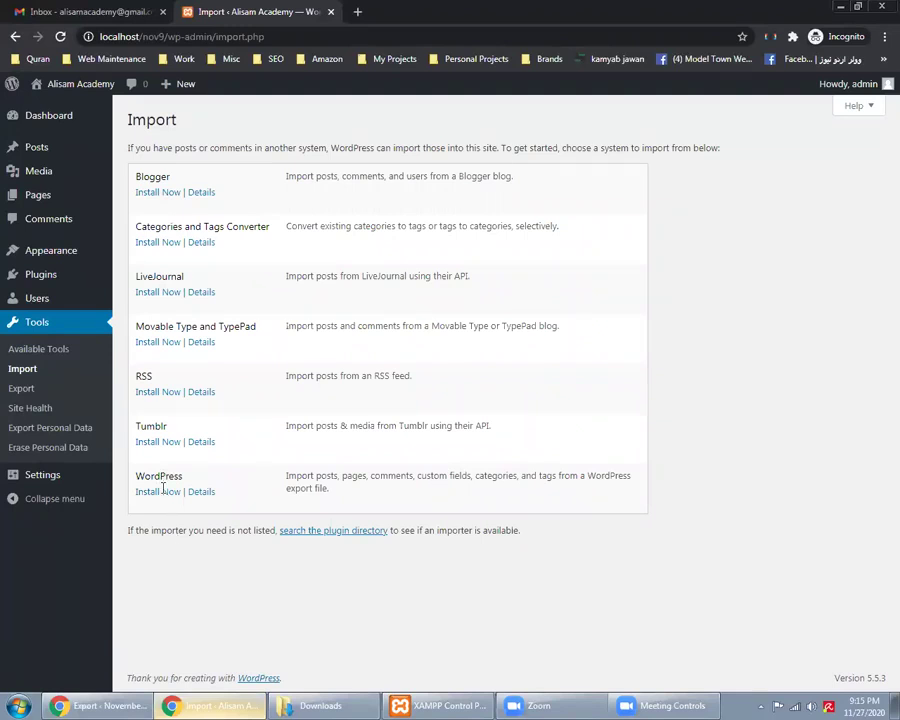
{"action": "left_click", "coordinate": [92, 702]}
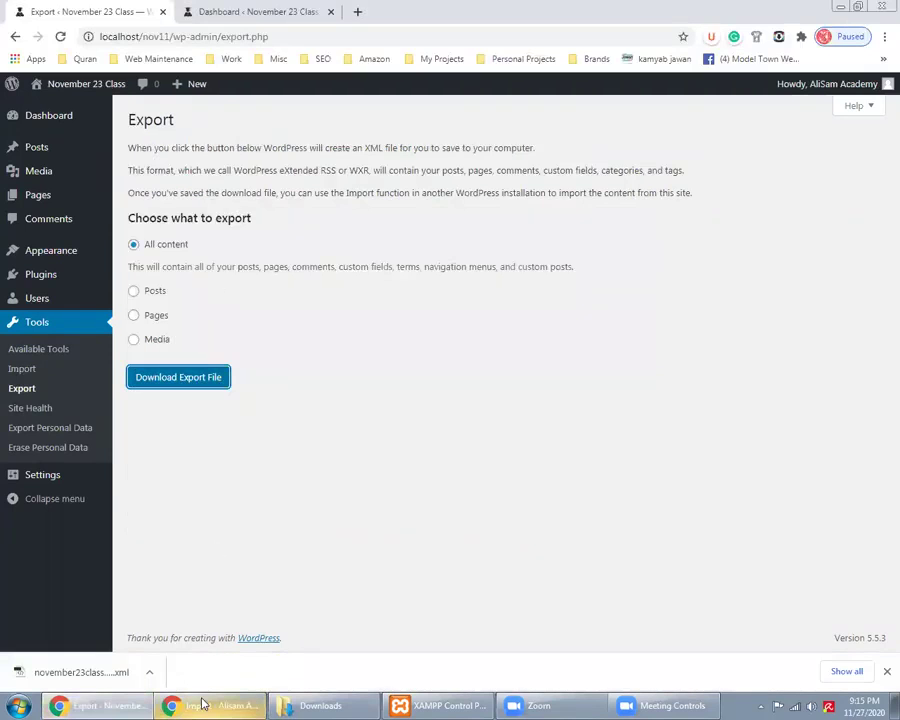
{"action": "left_click", "coordinate": [210, 705]}
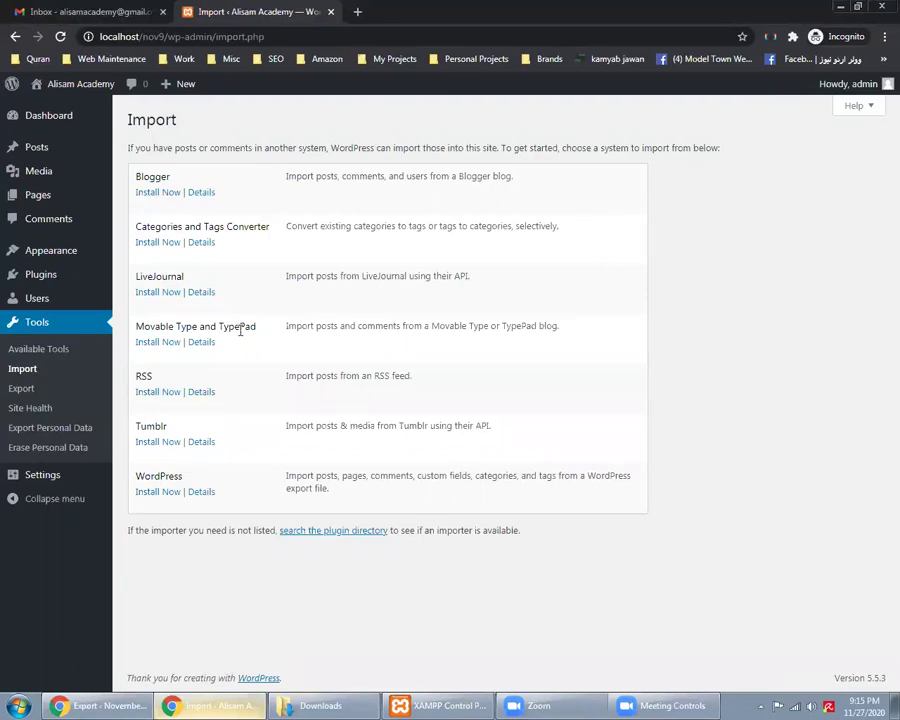
Review the listed importers and install the WordPress importer
{"action": "triple_click", "coordinate": [246, 329]}
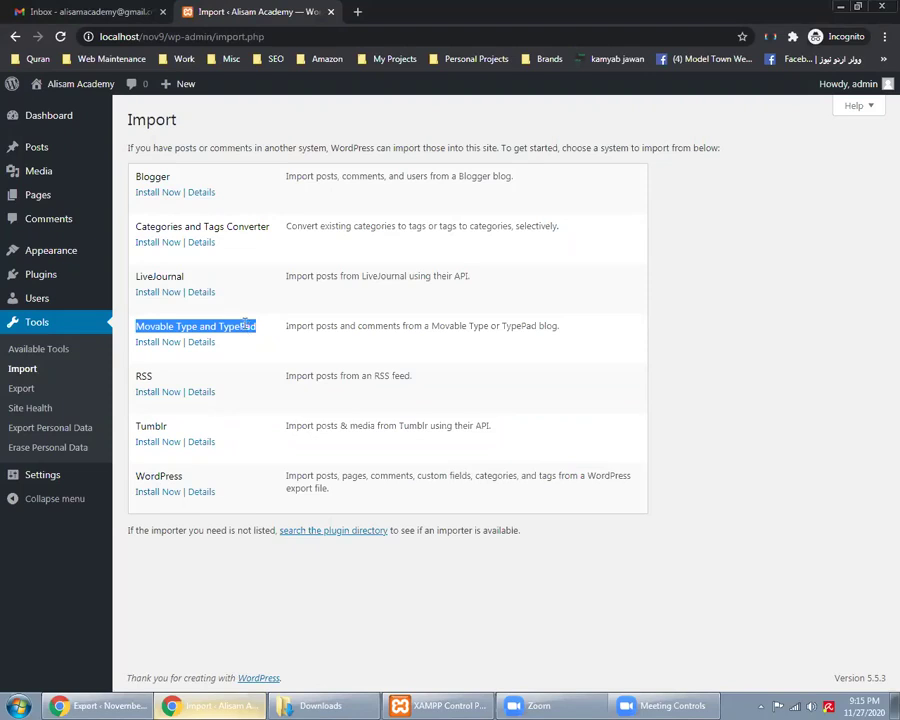
{"action": "double_click", "coordinate": [143, 376]}
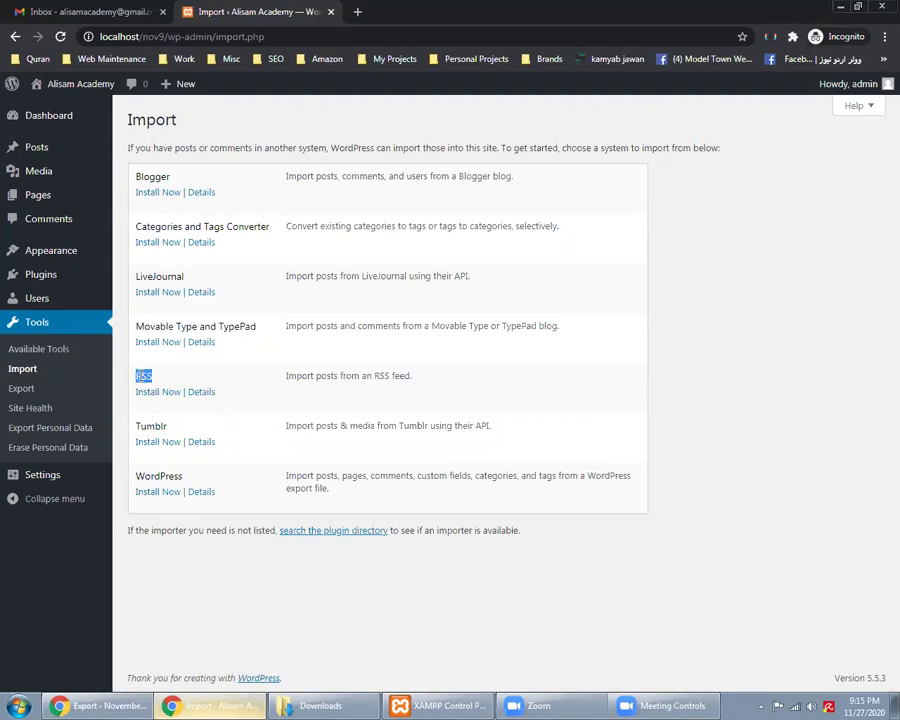
{"action": "double_click", "coordinate": [152, 424]}
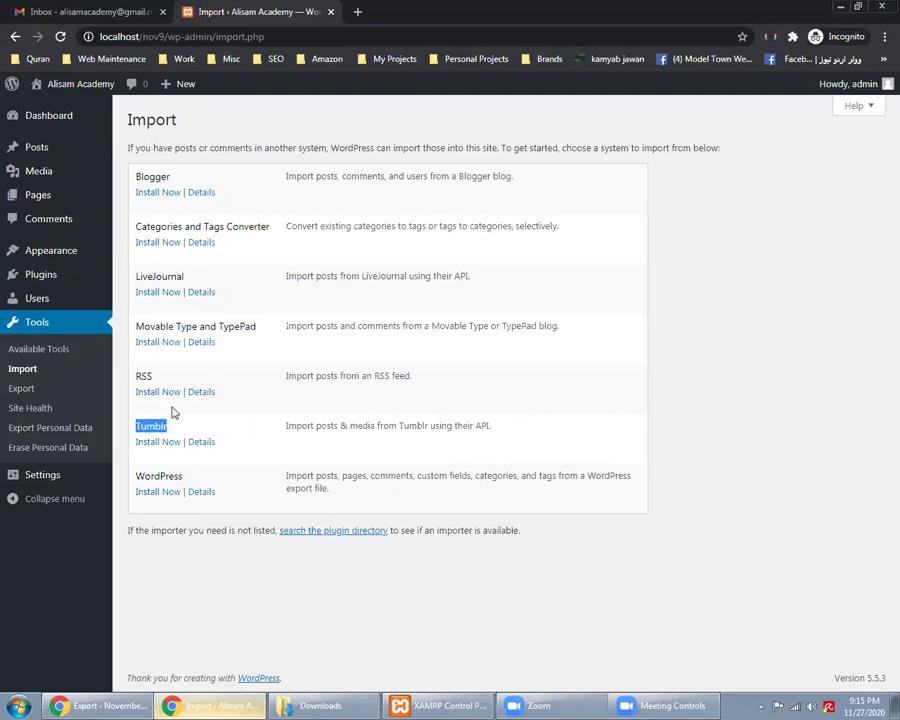
{"action": "left_click", "coordinate": [148, 493]}
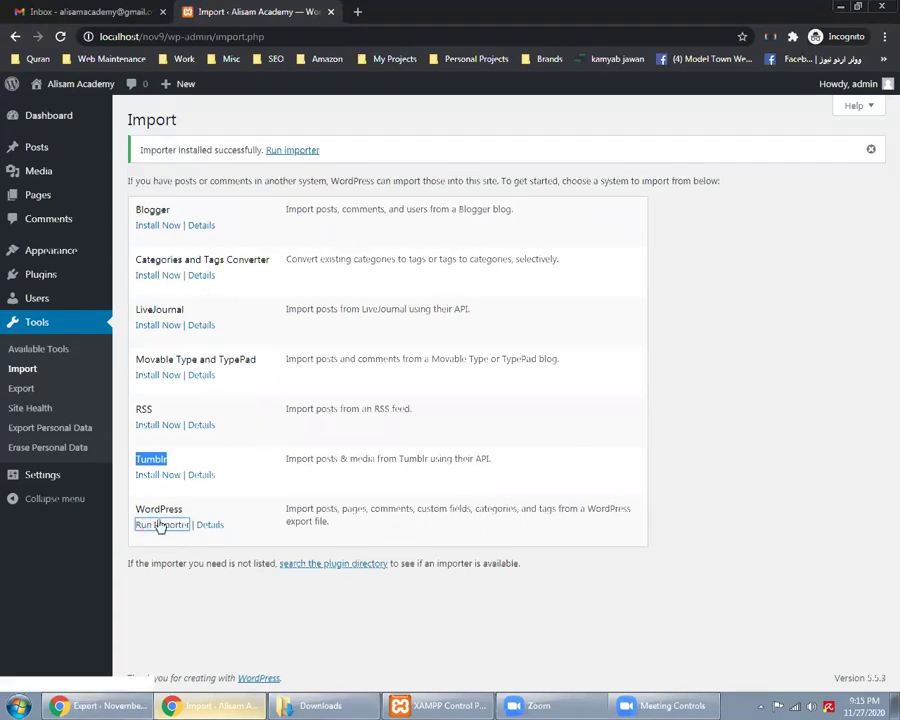
Run the WordPress importer and upload the november23class XML file from Downloads
{"action": "left_click", "coordinate": [159, 525]}
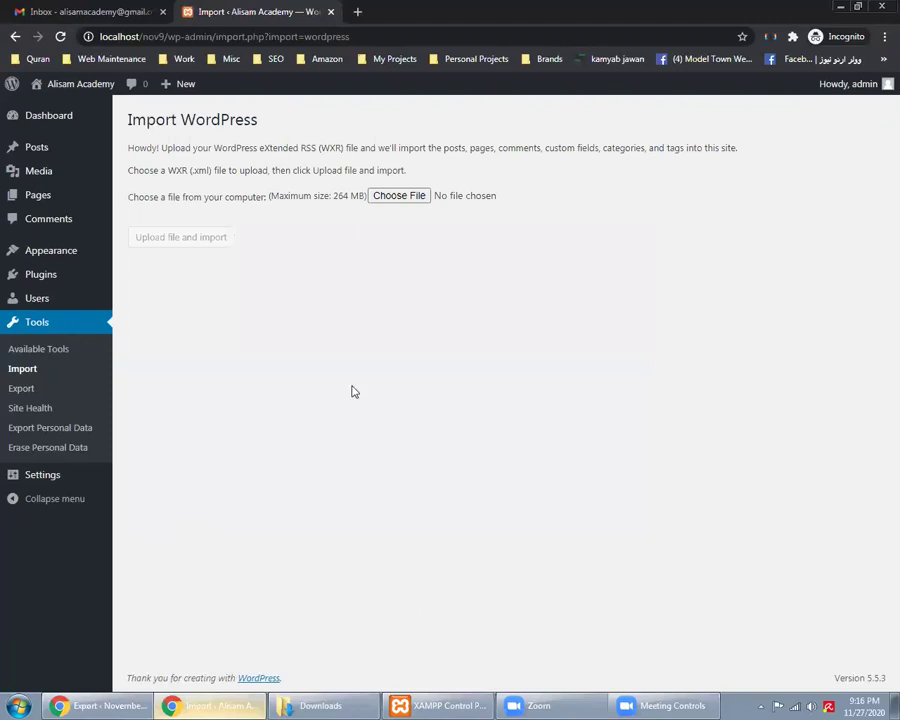
{"action": "left_click", "coordinate": [405, 197]}
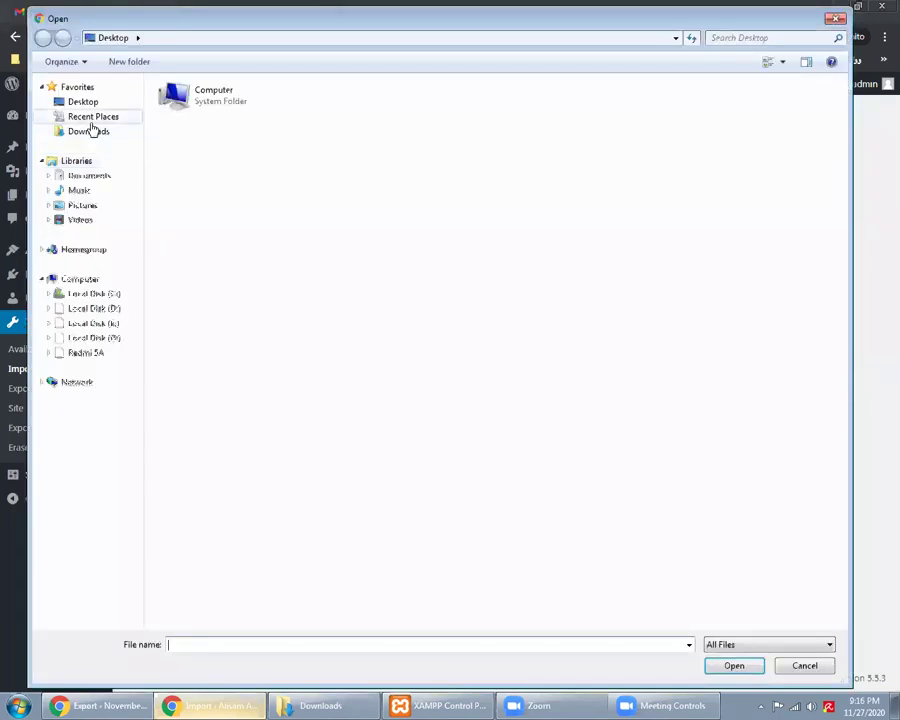
{"action": "left_click", "coordinate": [91, 122]}
{"action": "left_click", "coordinate": [85, 133]}
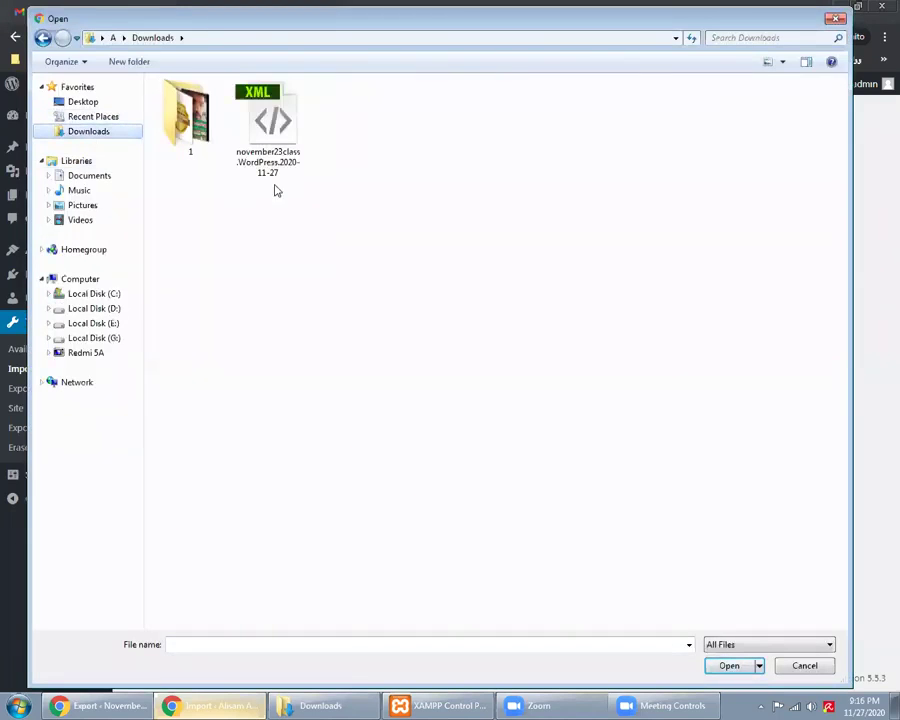
{"action": "double_click", "coordinate": [273, 150]}
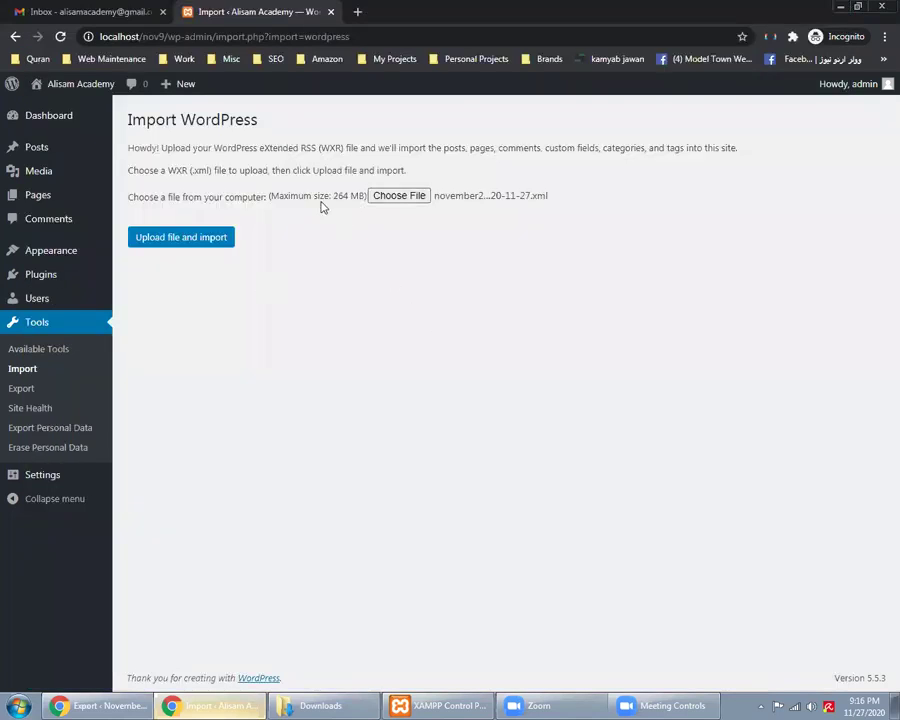
{"action": "double_click", "coordinate": [341, 196]}
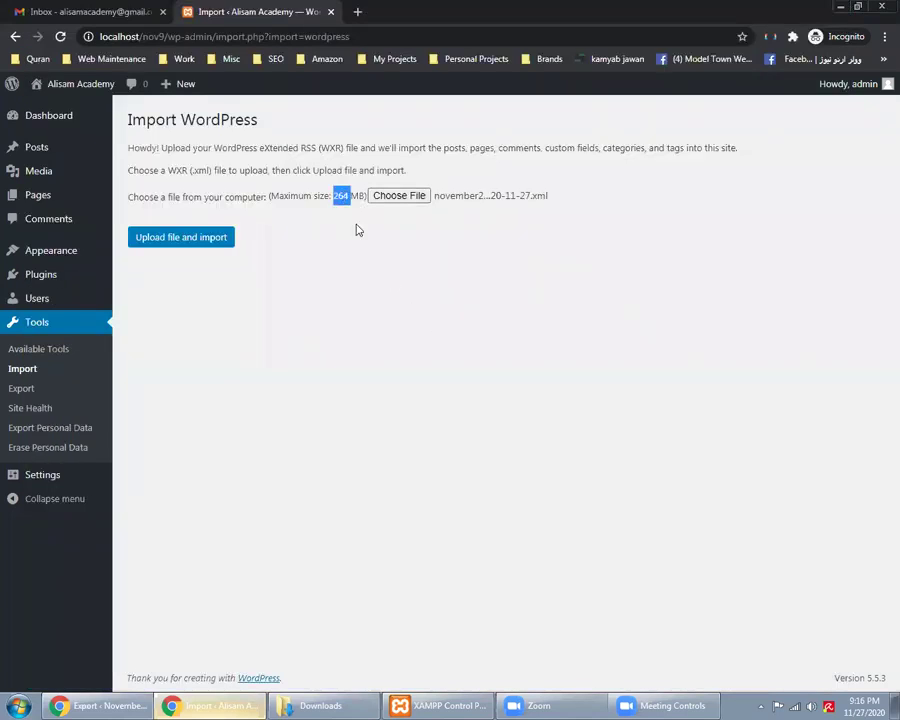
{"action": "left_click", "coordinate": [189, 244]}
Point out the exported XML file in Downloads, then return to the nov9 import page
{"action": "left_click", "coordinate": [315, 705]}
{"action": "left_click", "coordinate": [240, 145]}
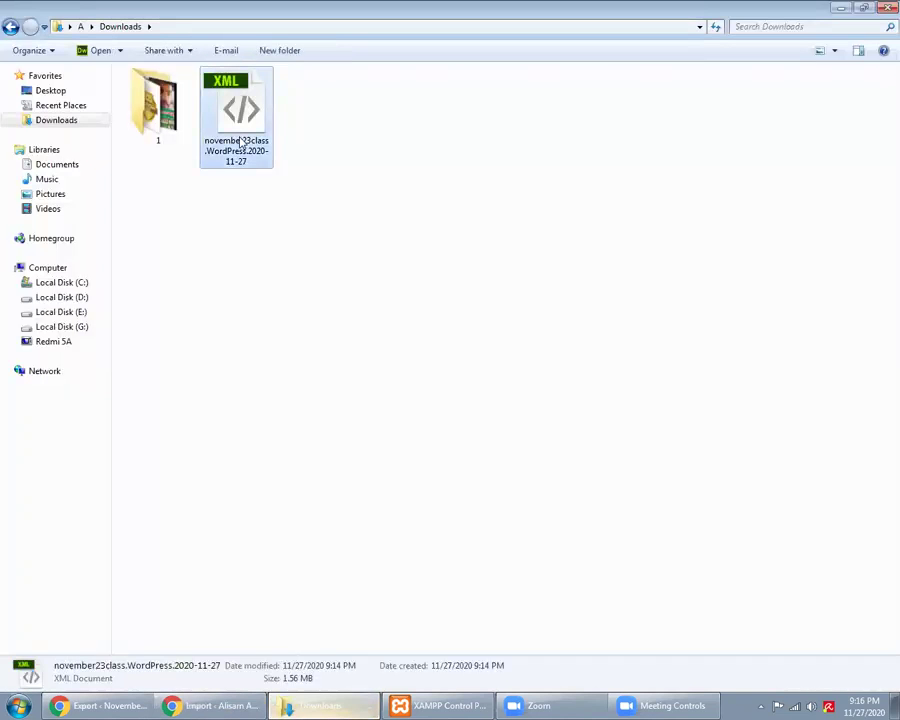
{"action": "left_click", "coordinate": [211, 705]}
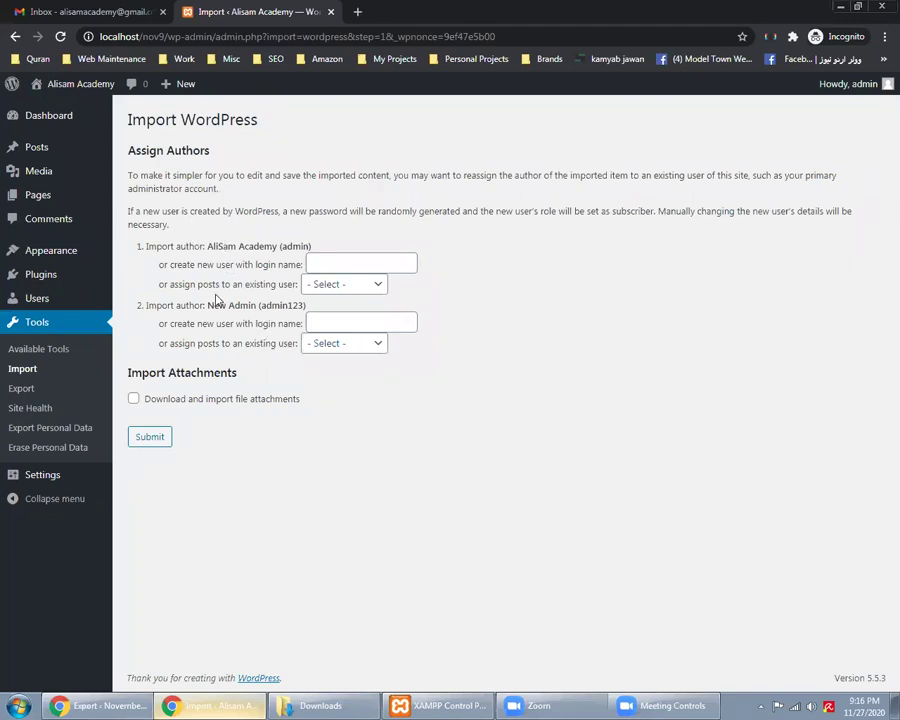
Assign the first imported author's posts to the existing admin user
{"action": "left_click_drag", "start_coordinate": [157, 246], "coordinate": [218, 246]}
{"action": "left_click", "coordinate": [103, 705]}
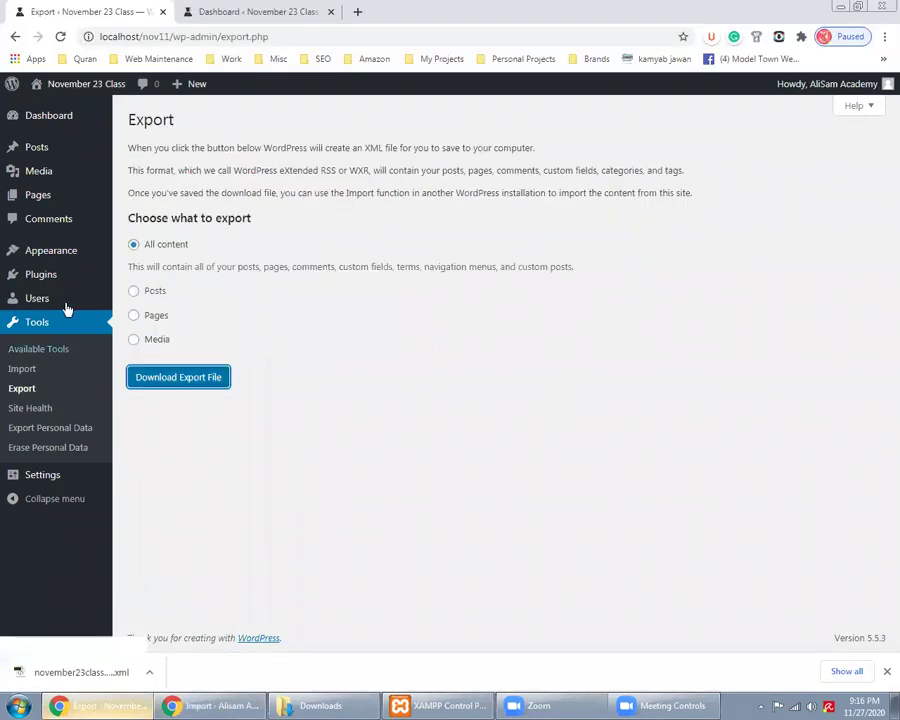
{"action": "mouse_move", "coordinate": [60, 299]}
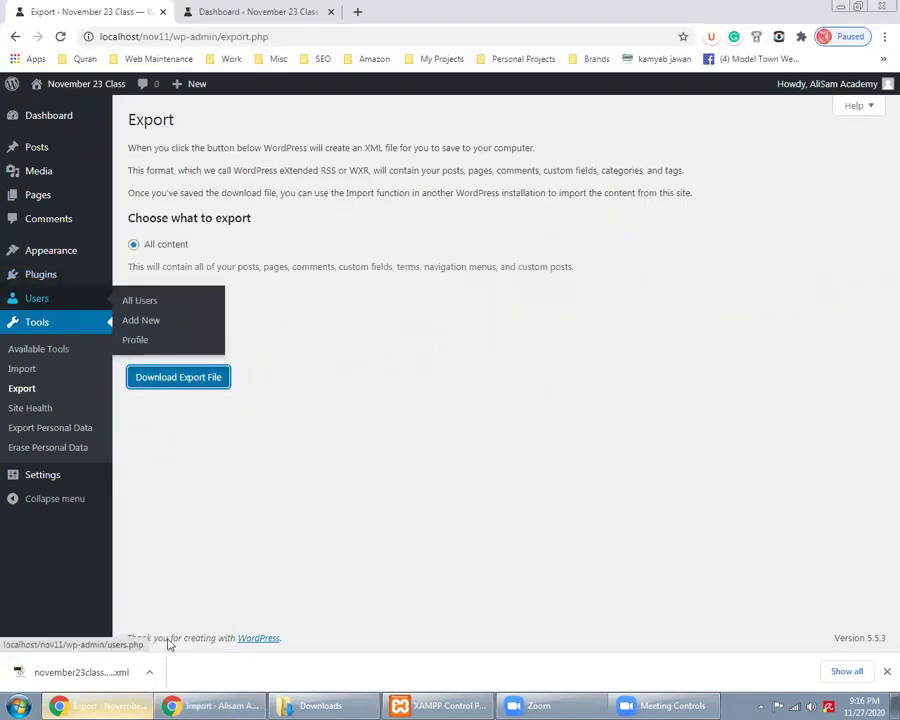
{"action": "left_click", "coordinate": [232, 705]}
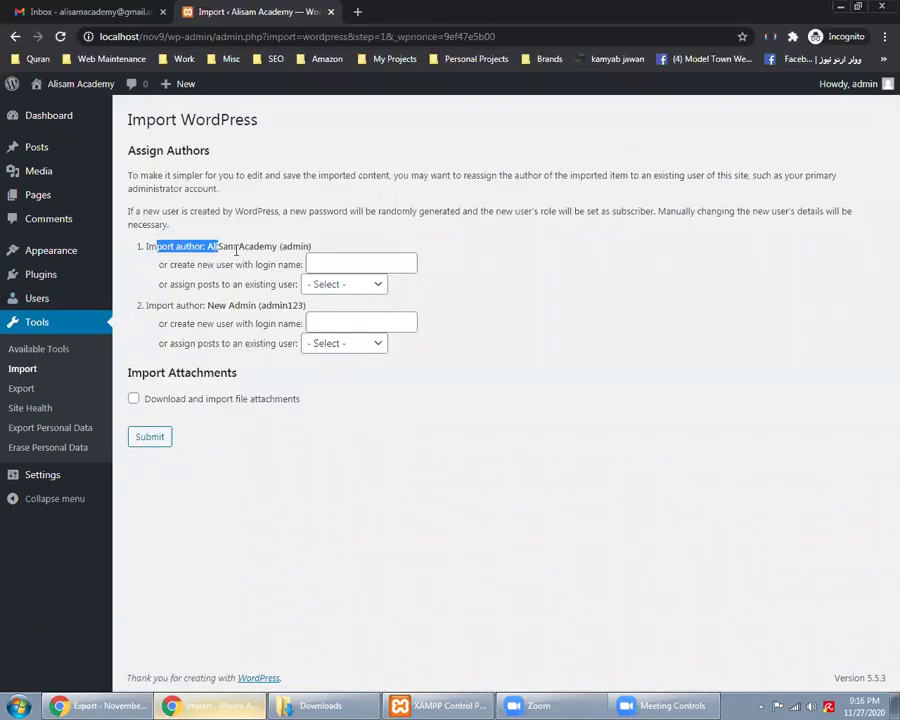
{"action": "left_click", "coordinate": [236, 246]}
{"action": "left_click", "coordinate": [351, 288]}
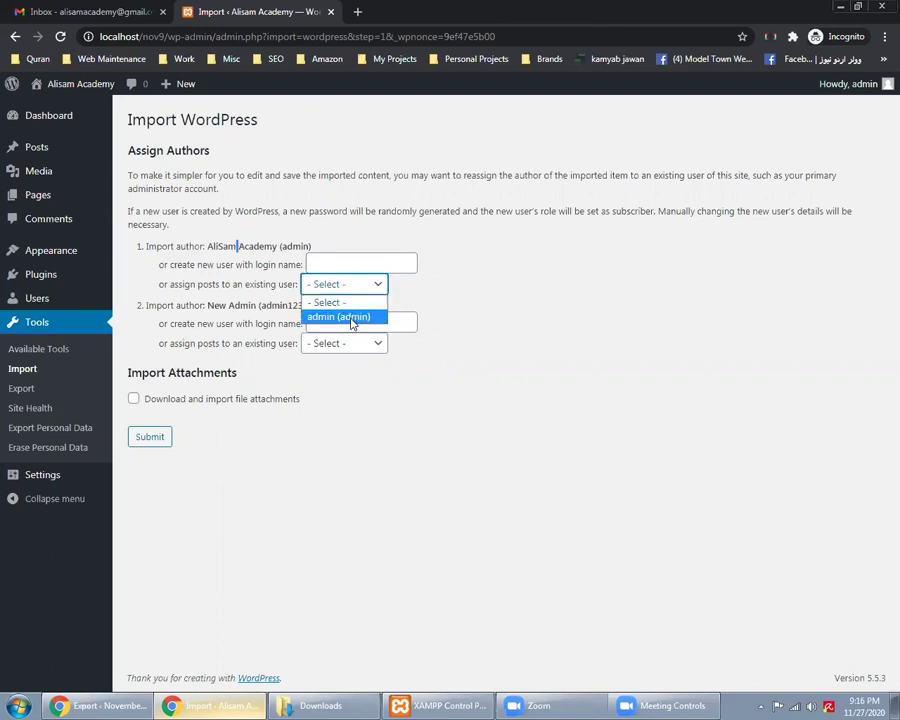
{"action": "left_click", "coordinate": [351, 318]}
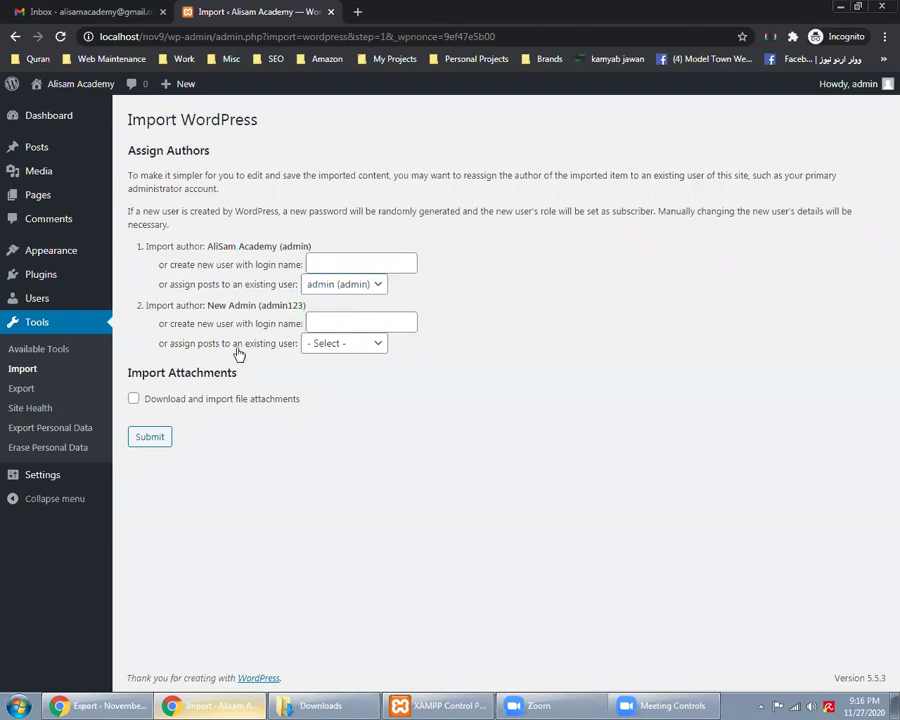
Tick 'Download and import file attachments' and submit the import
{"action": "left_click", "coordinate": [100, 705]}
{"action": "mouse_move", "coordinate": [69, 304]}
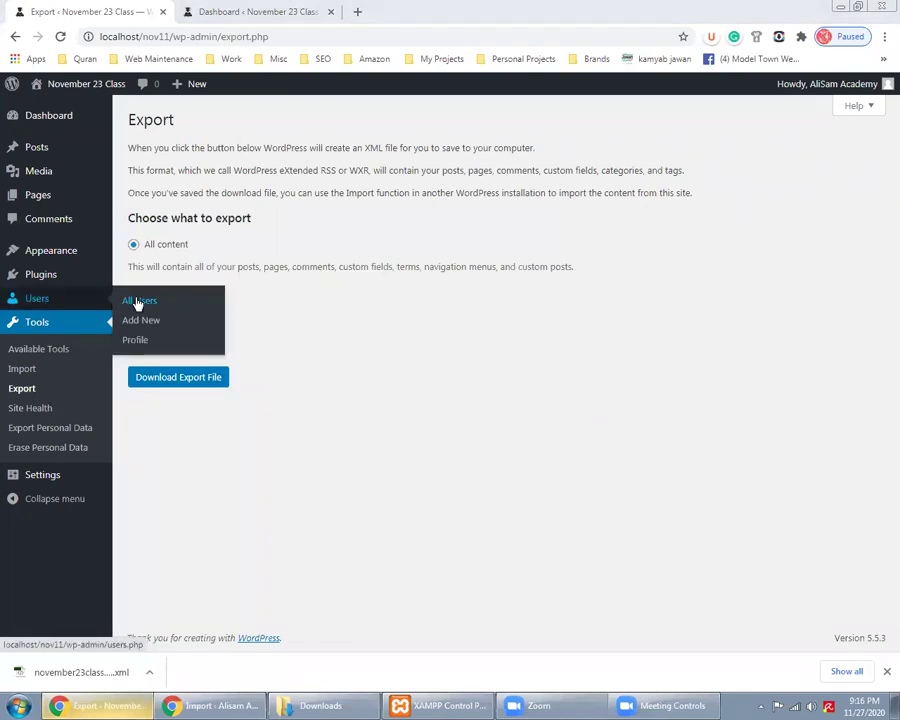
{"action": "key", "text": "alt+Tab"}
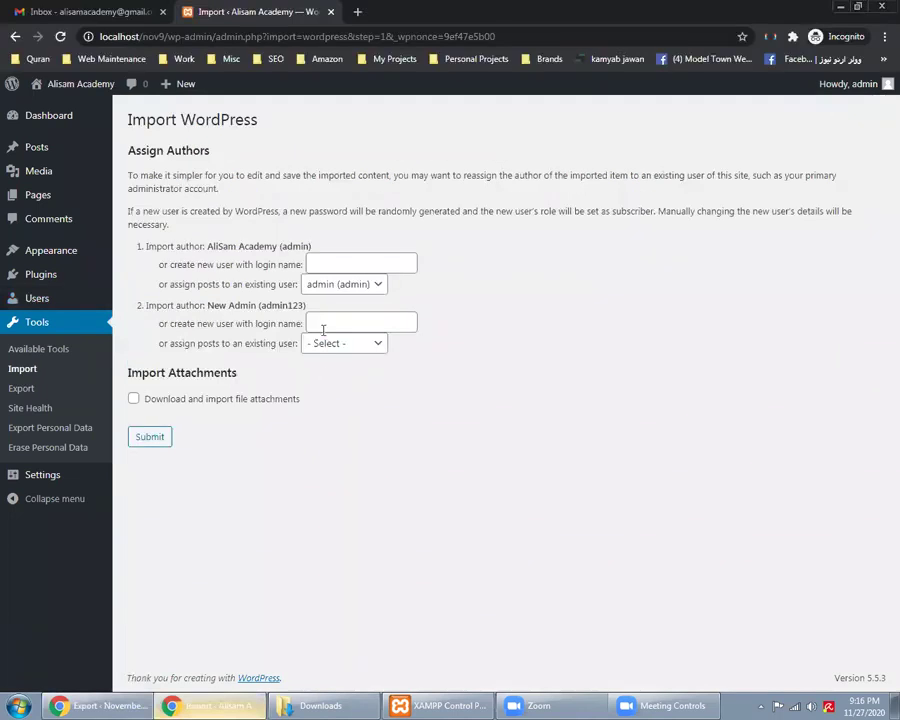
{"action": "left_click_drag", "start_coordinate": [156, 308], "coordinate": [251, 306]}
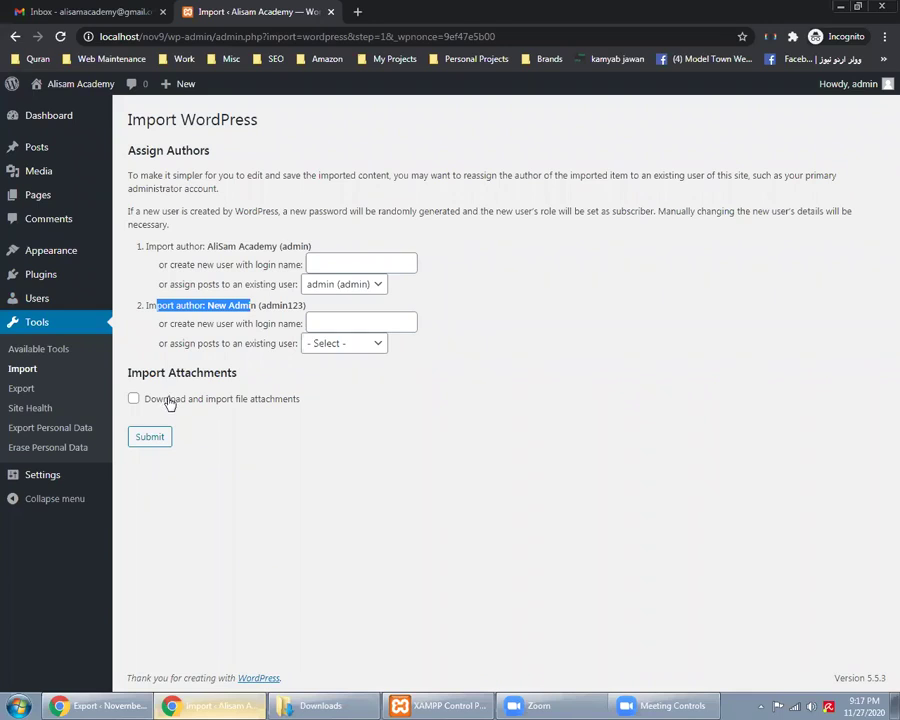
{"action": "left_click", "coordinate": [167, 400]}
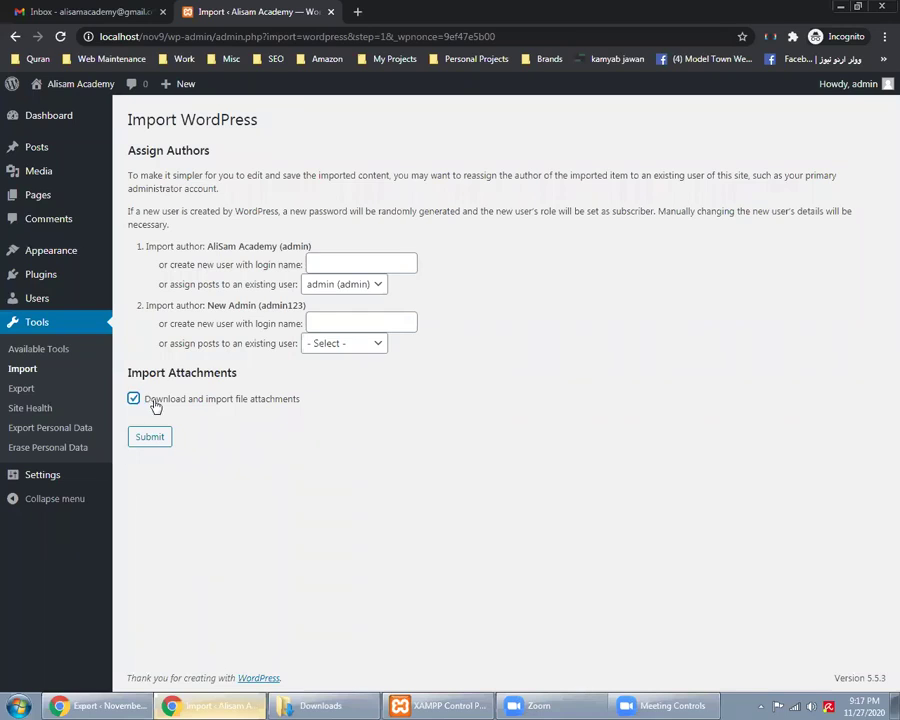
{"action": "left_click", "coordinate": [157, 436]}
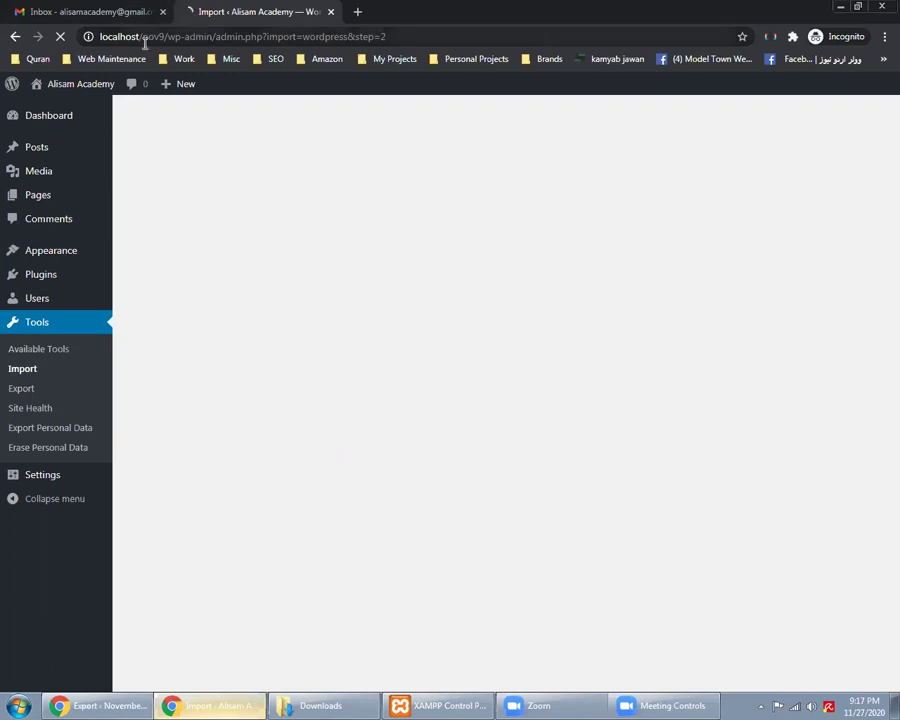
Compare the nov9 and nov11 site addresses and go to the November 23 Class dashboard
{"action": "left_click_drag", "start_coordinate": [130, 36], "coordinate": [186, 36]}
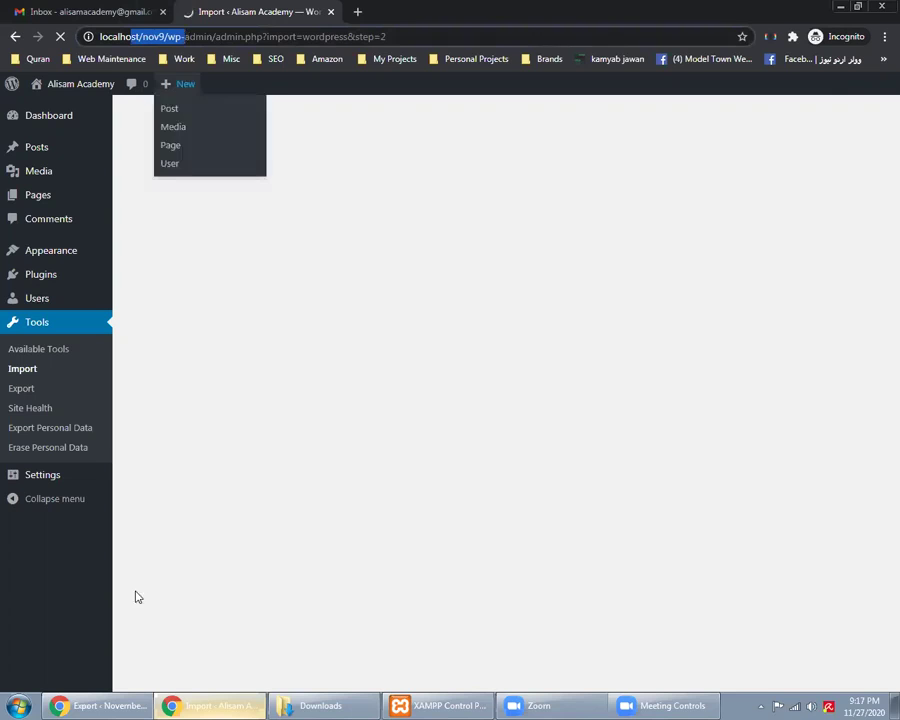
{"action": "left_click", "coordinate": [100, 705]}
{"action": "left_click_drag", "start_coordinate": [130, 36], "coordinate": [174, 37]}
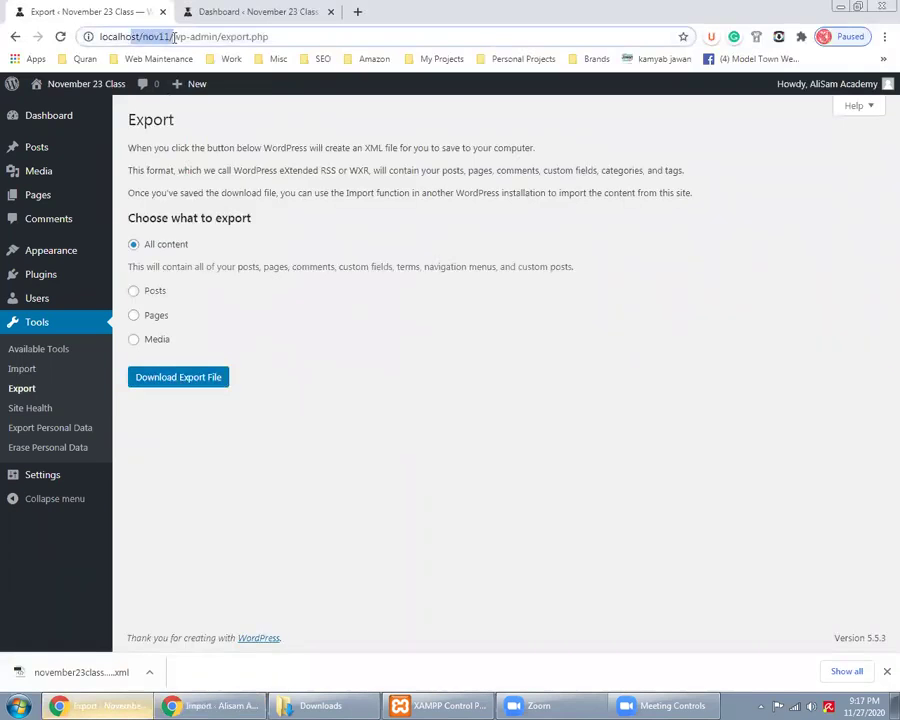
{"action": "left_click", "coordinate": [195, 11]}
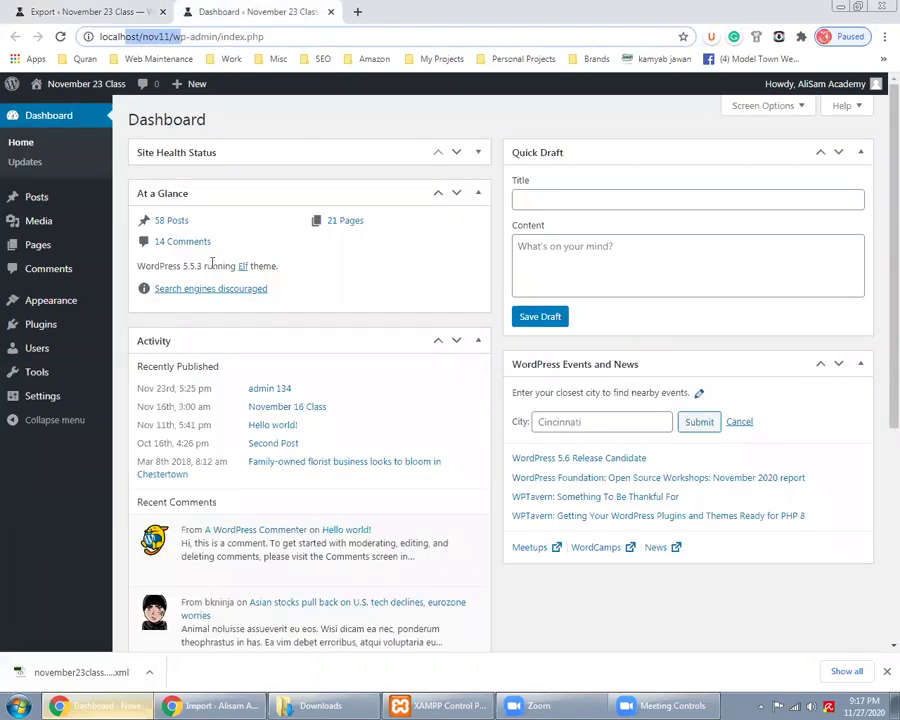
Check the eleven-file Media Library in a separate tab, then open Site Health in a new tab
{"action": "mouse_move", "coordinate": [88, 235]}
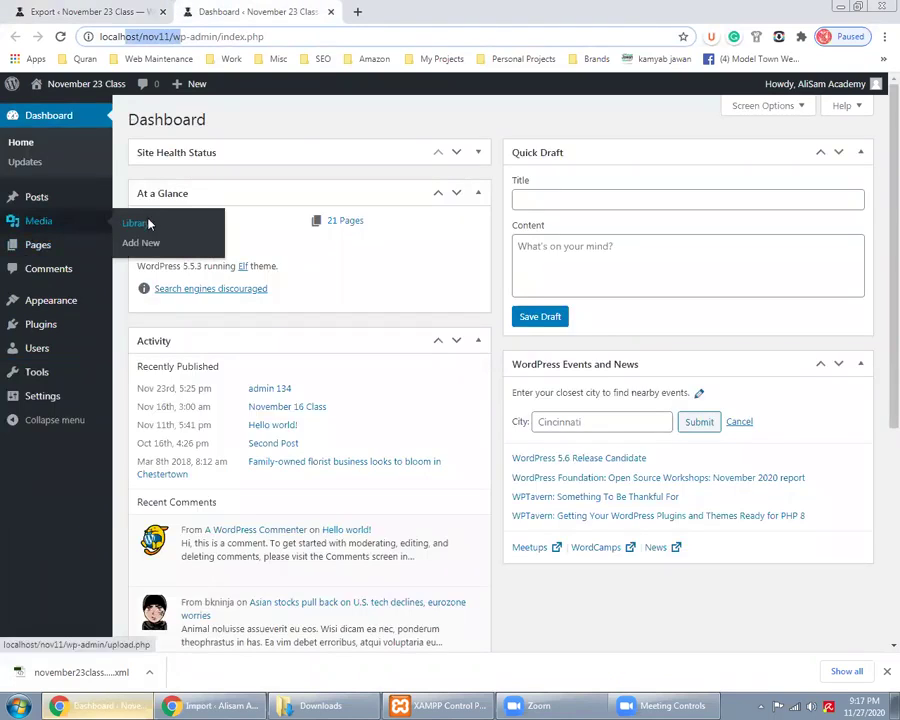
{"action": "right_click", "coordinate": [140, 223]}
{"action": "key", "text": "Return"}
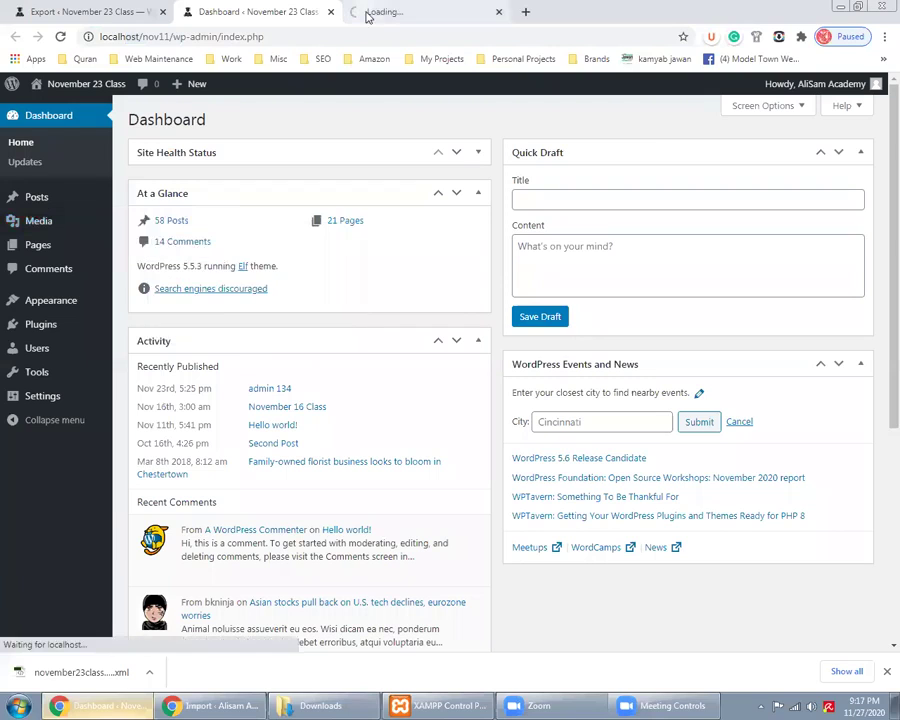
{"action": "left_click", "coordinate": [366, 13]}
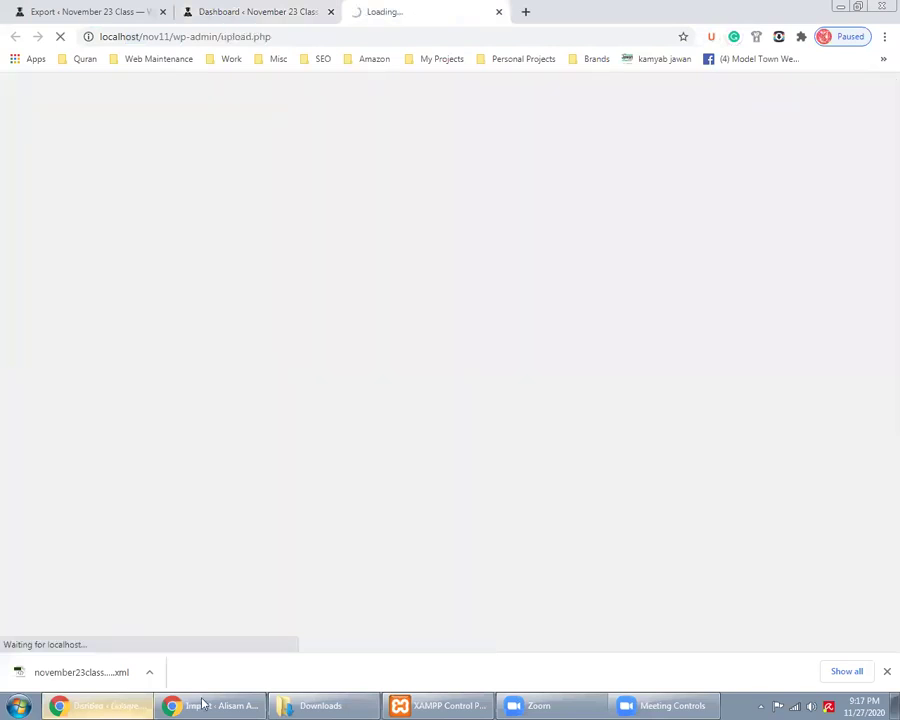
{"action": "left_click", "coordinate": [202, 705]}
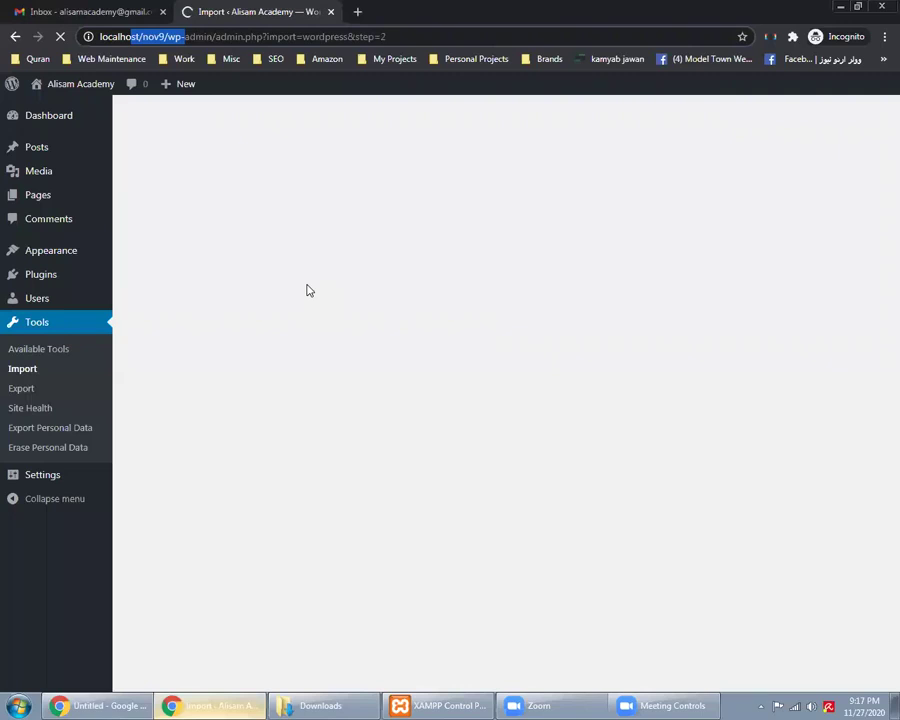
{"action": "left_click", "coordinate": [97, 705]}
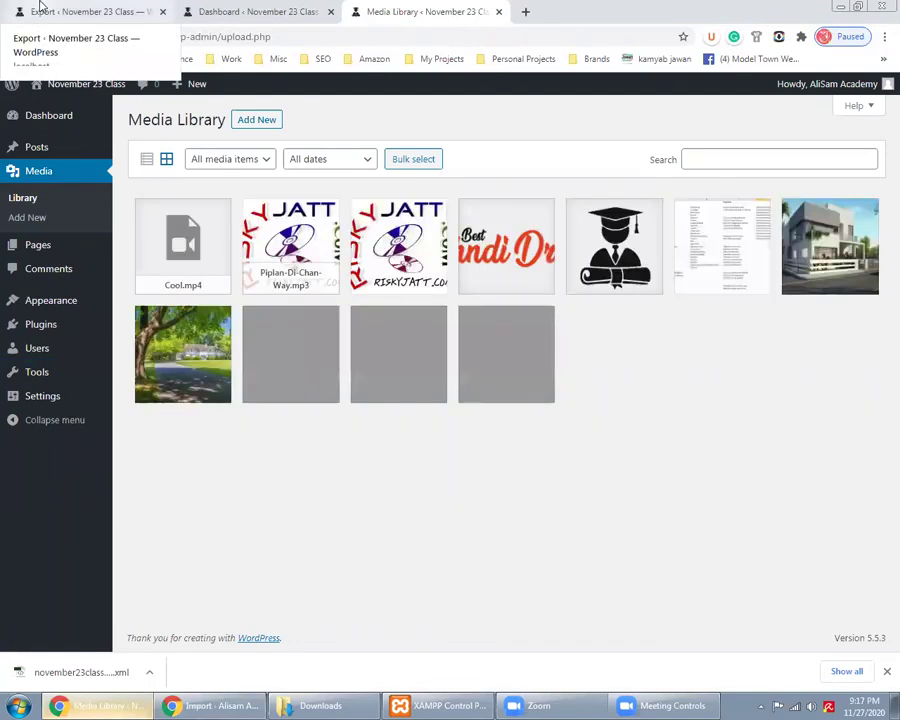
{"action": "key", "text": "ctrl+1"}
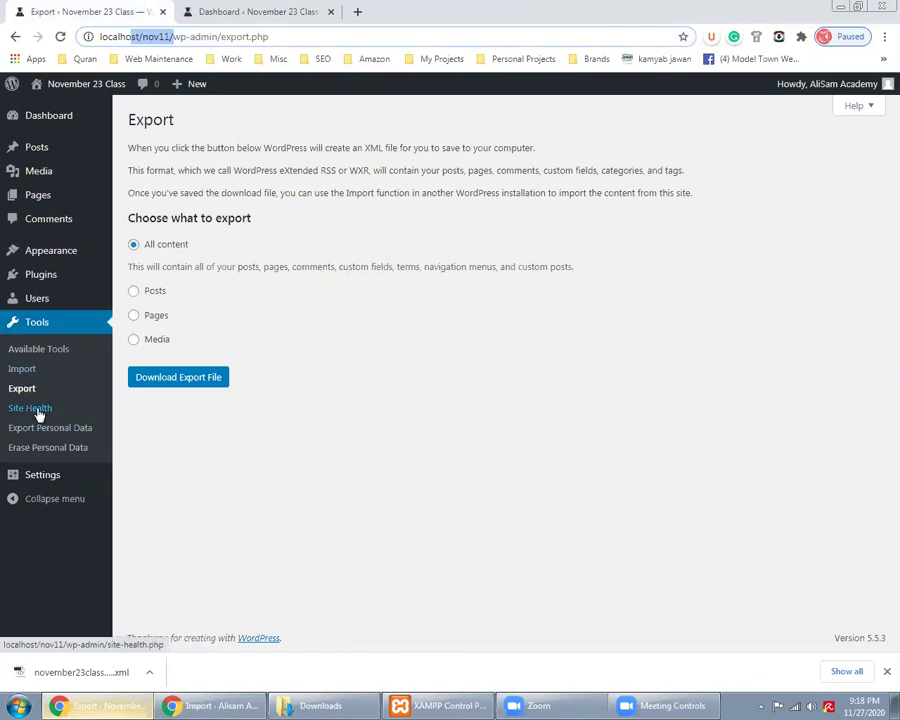
{"action": "right_click", "coordinate": [47, 422]}
{"action": "left_click", "coordinate": [58, 420]}
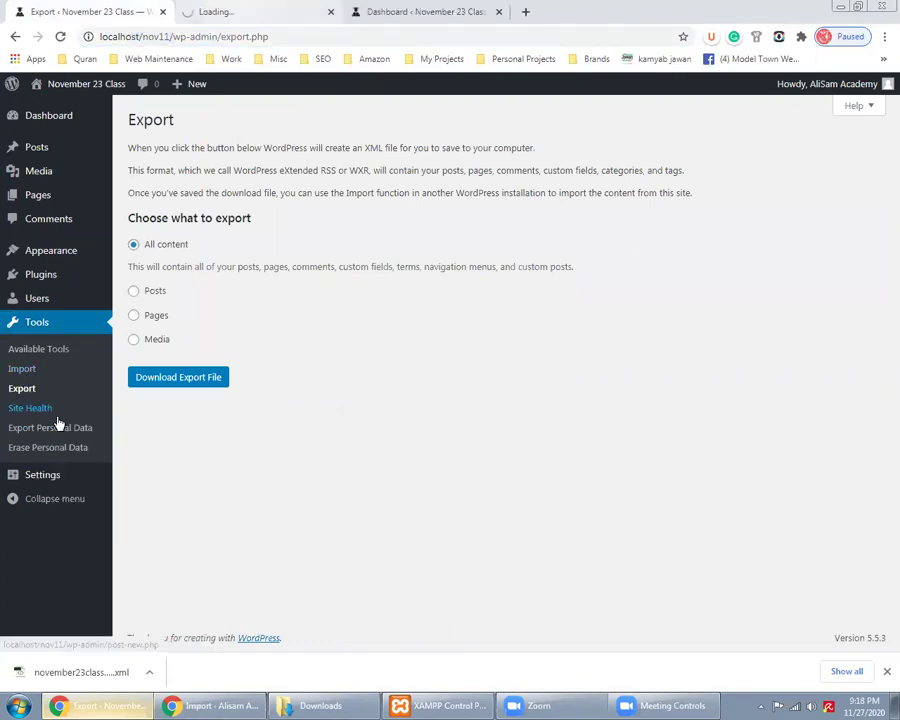
Review the Site Health status: 0 critical issues and 4 recommended improvements
{"action": "left_click", "coordinate": [232, 7]}
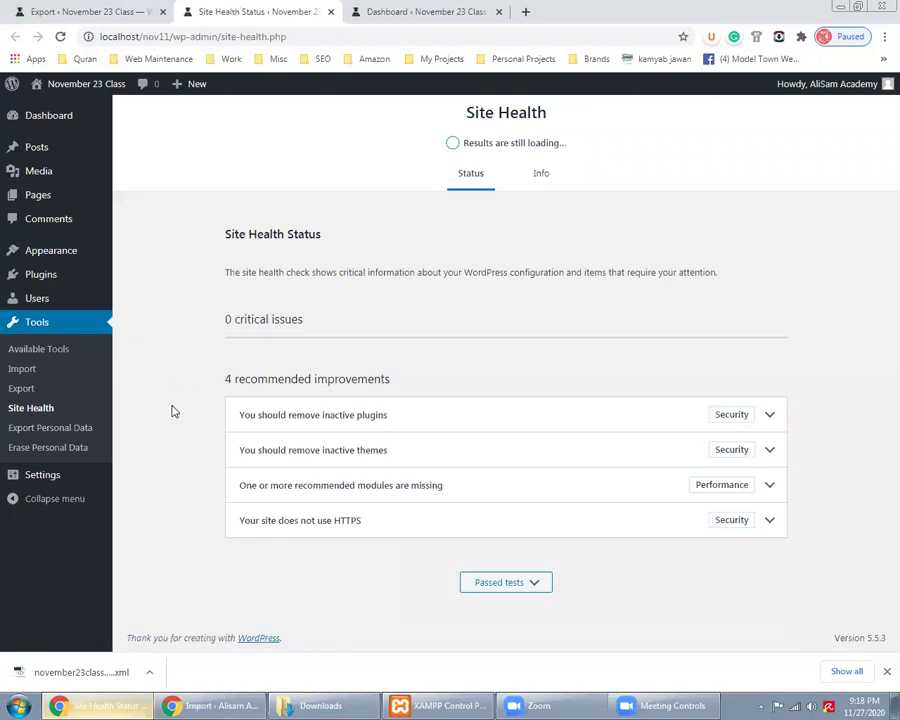
{"action": "triple_click", "coordinate": [256, 320]}
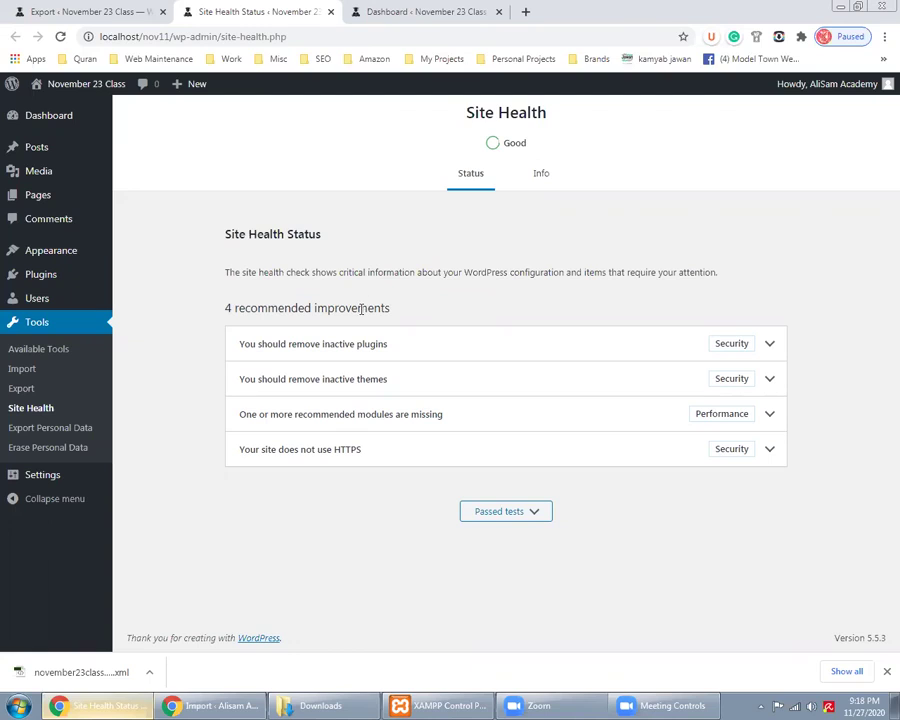
{"action": "triple_click", "coordinate": [300, 308]}
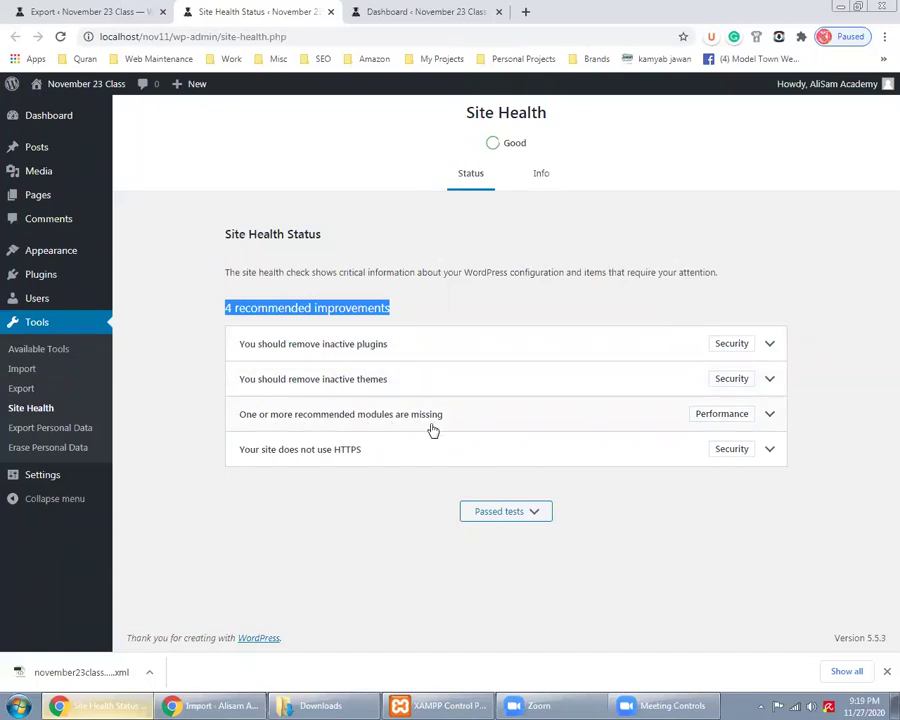
Expand the missing-modules (imagick) and not-using-HTTPS recommendations to read their details
{"action": "left_click", "coordinate": [770, 414]}
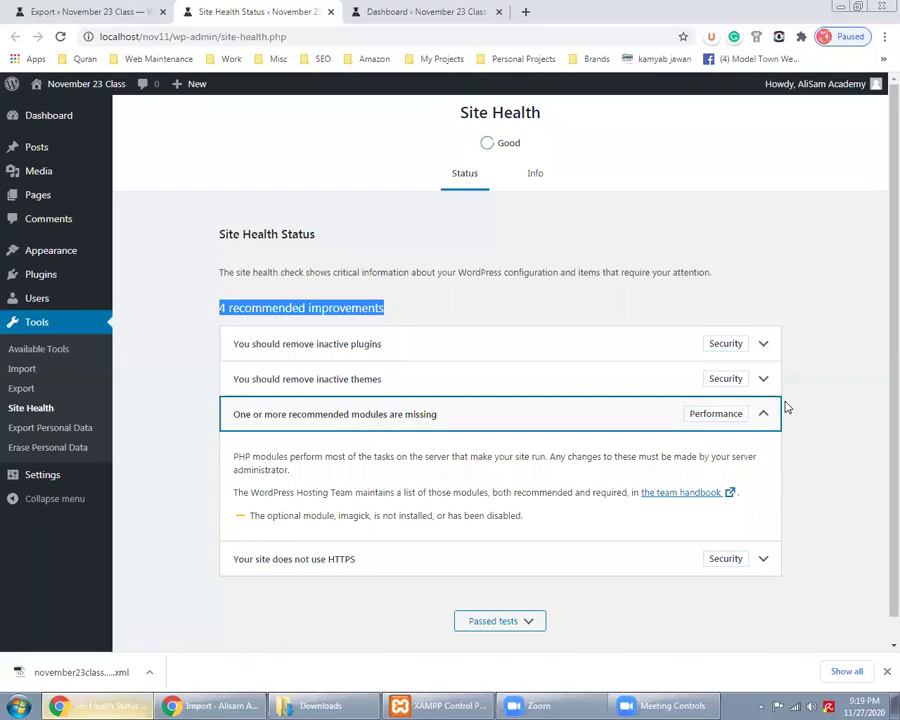
{"action": "scroll", "coordinate": [798, 412], "scroll_direction": "down", "scroll_amount": 1}
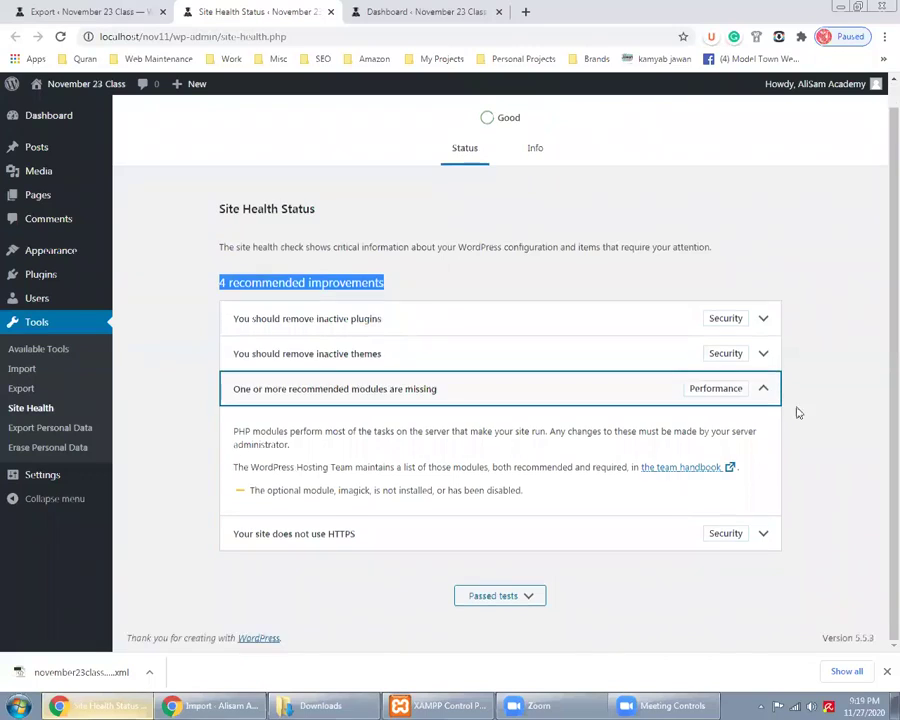
{"action": "triple_click", "coordinate": [408, 491]}
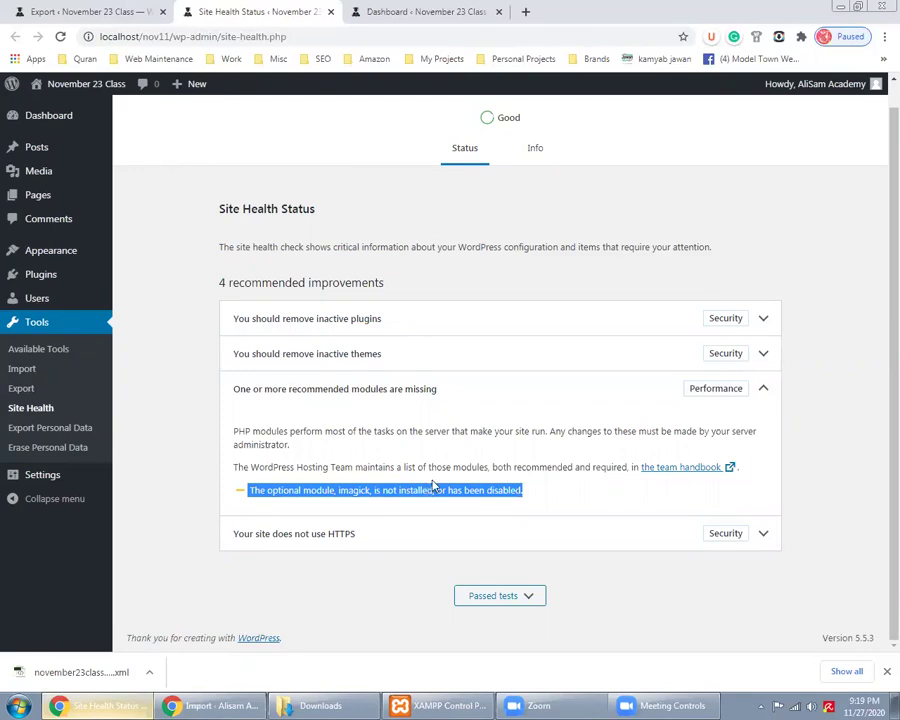
{"action": "left_click", "coordinate": [376, 546]}
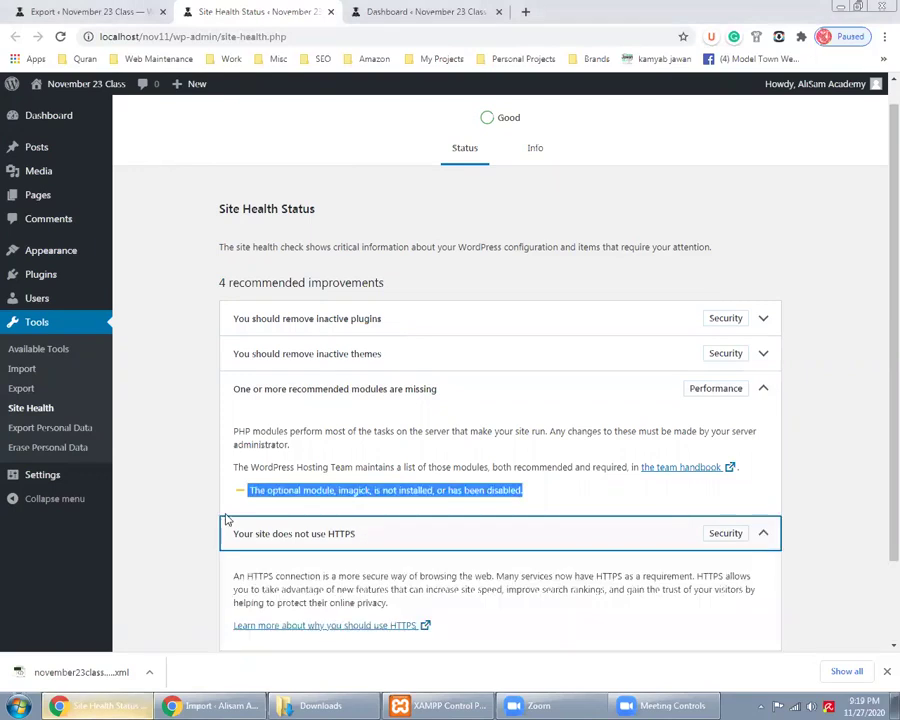
{"action": "scroll", "coordinate": [227, 518], "scroll_direction": "down", "scroll_amount": 1}
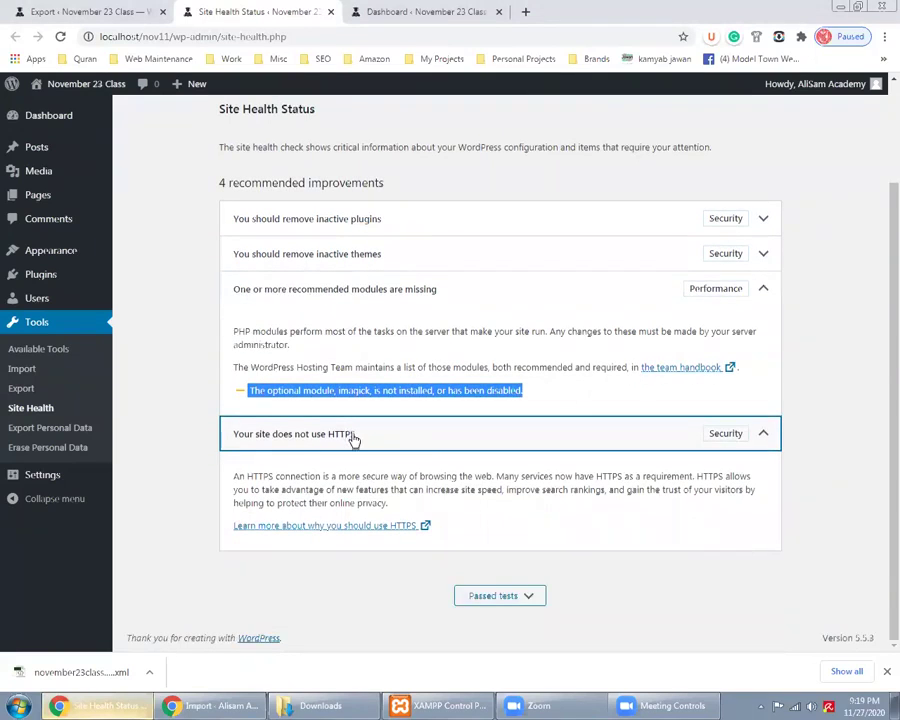
{"action": "left_click", "coordinate": [100, 37]}
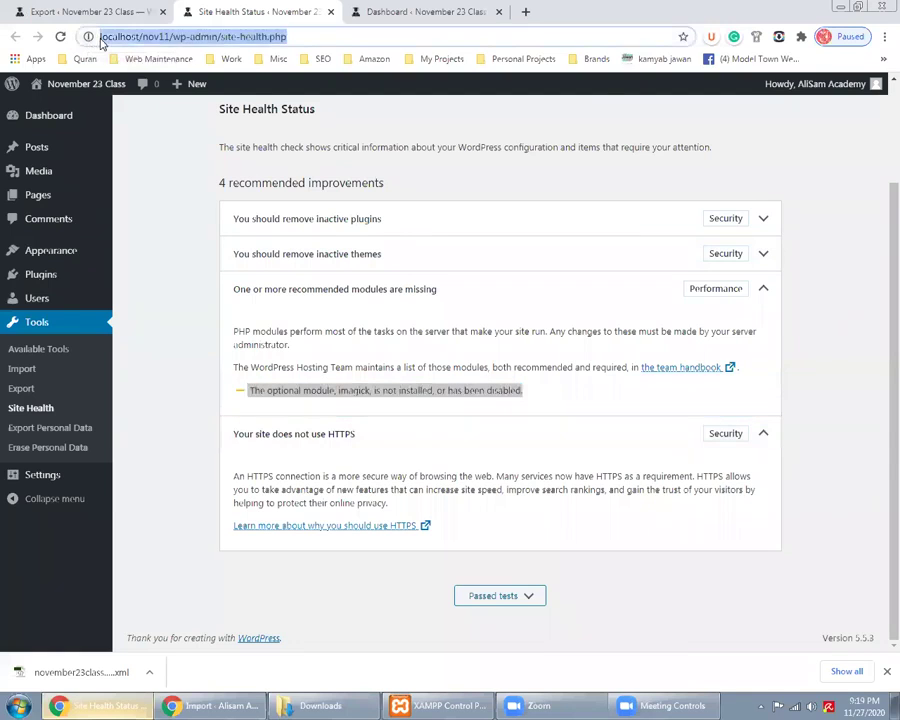
{"action": "left_click", "coordinate": [102, 37]}
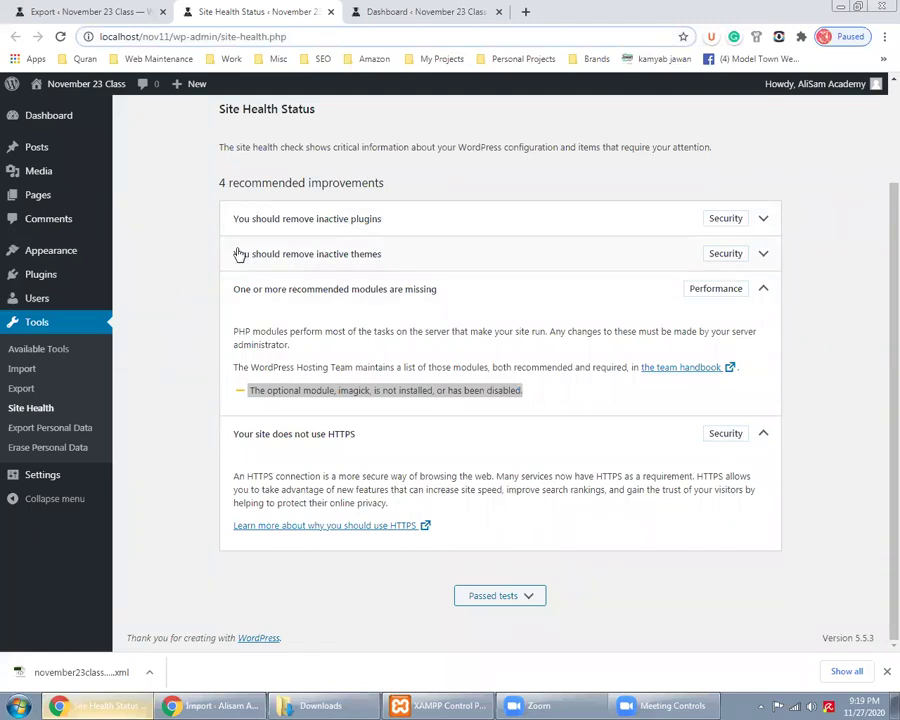
Check the Gmail inbox's connection security info, then return to the nov9 import page
{"action": "left_click", "coordinate": [404, 11]}
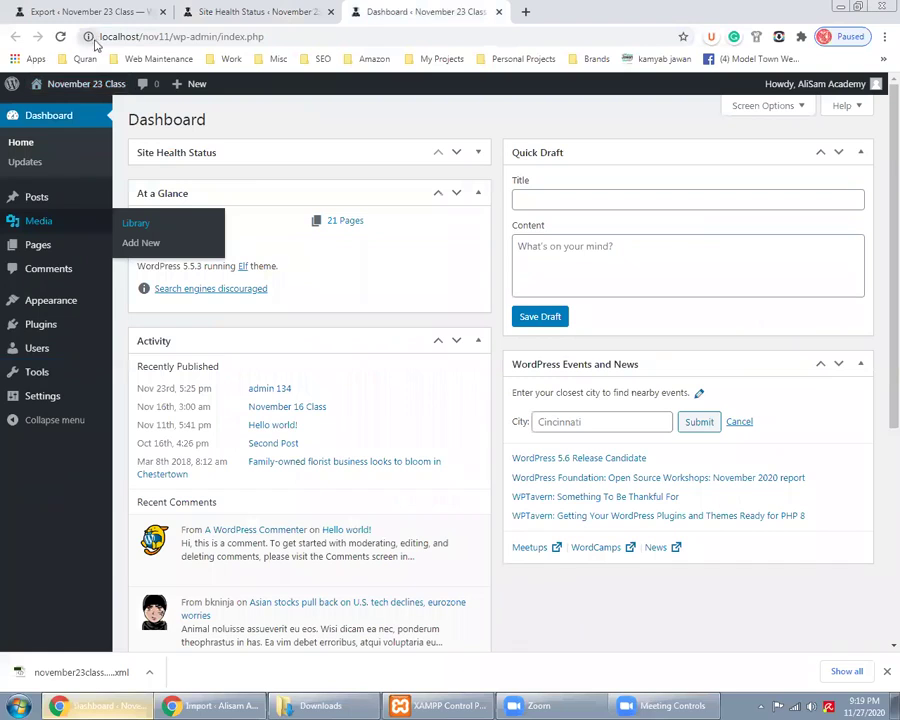
{"action": "left_click", "coordinate": [213, 705]}
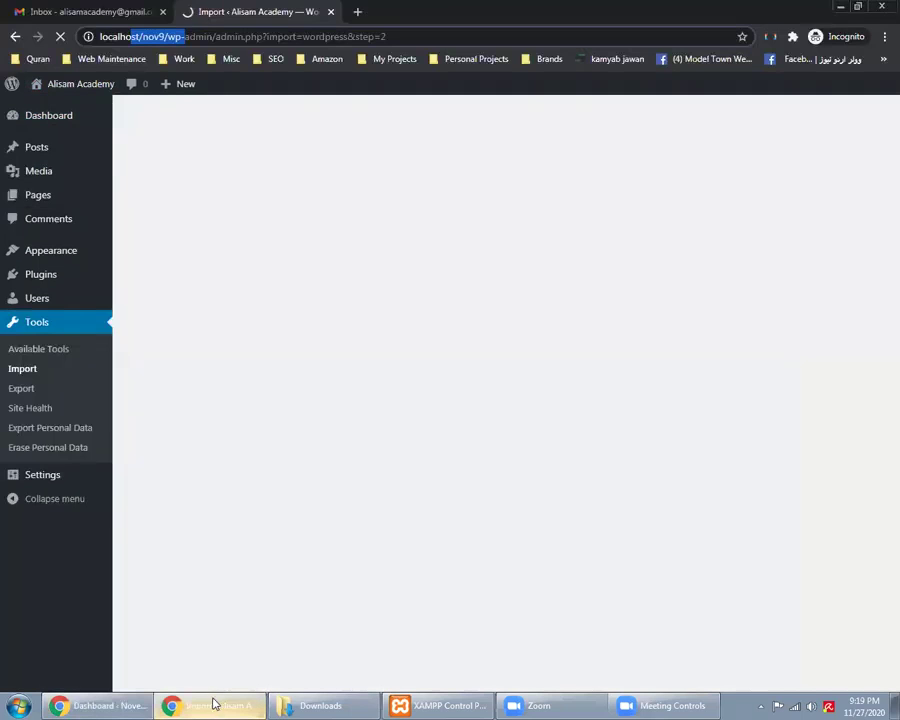
{"action": "left_click", "coordinate": [100, 14]}
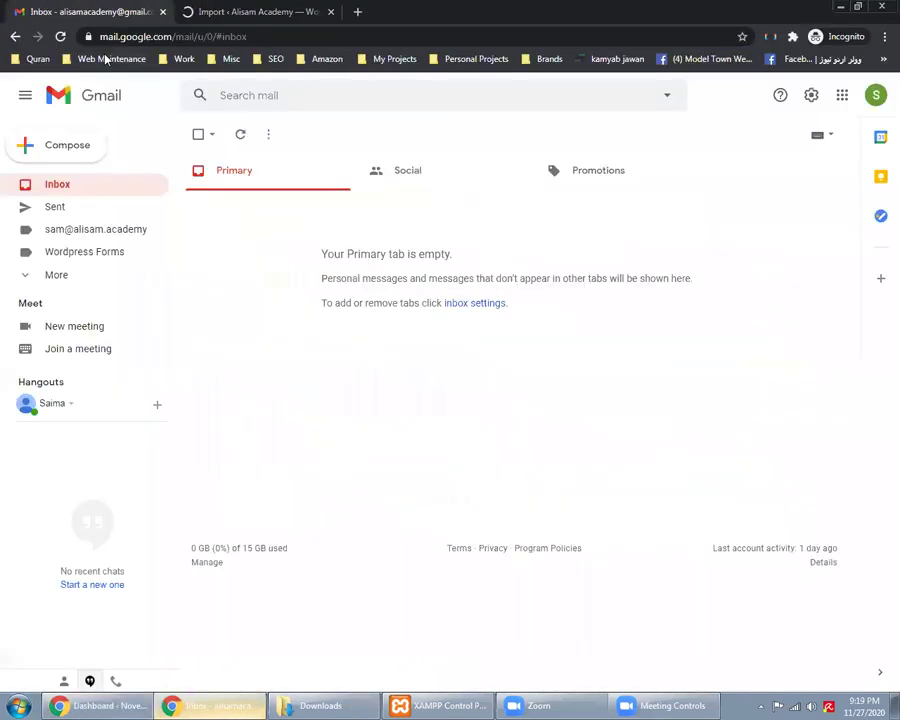
{"action": "left_click", "coordinate": [88, 37]}
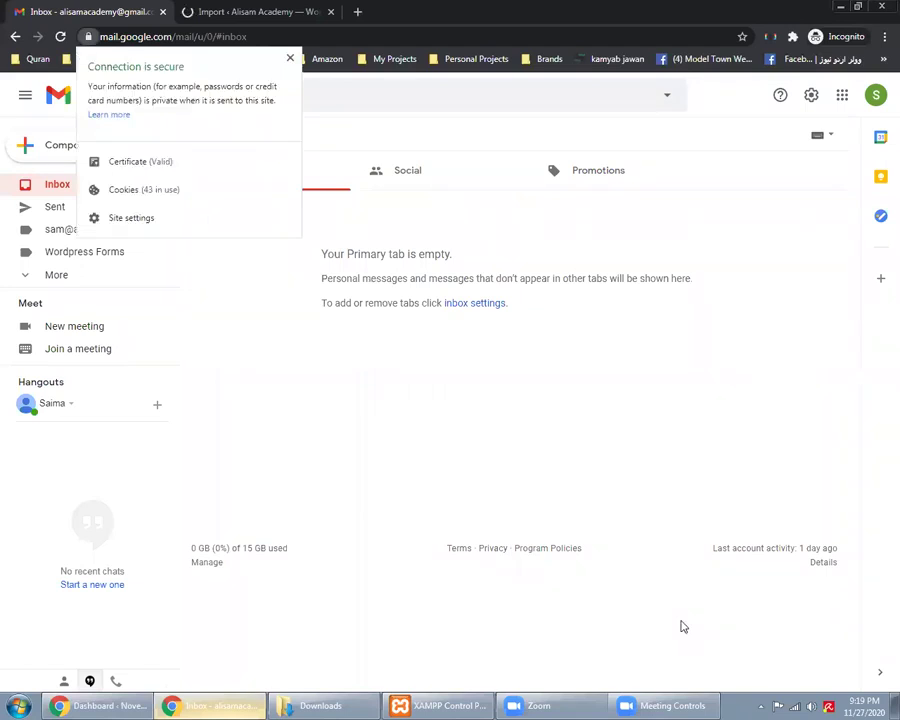
{"action": "left_click", "coordinate": [683, 626]}
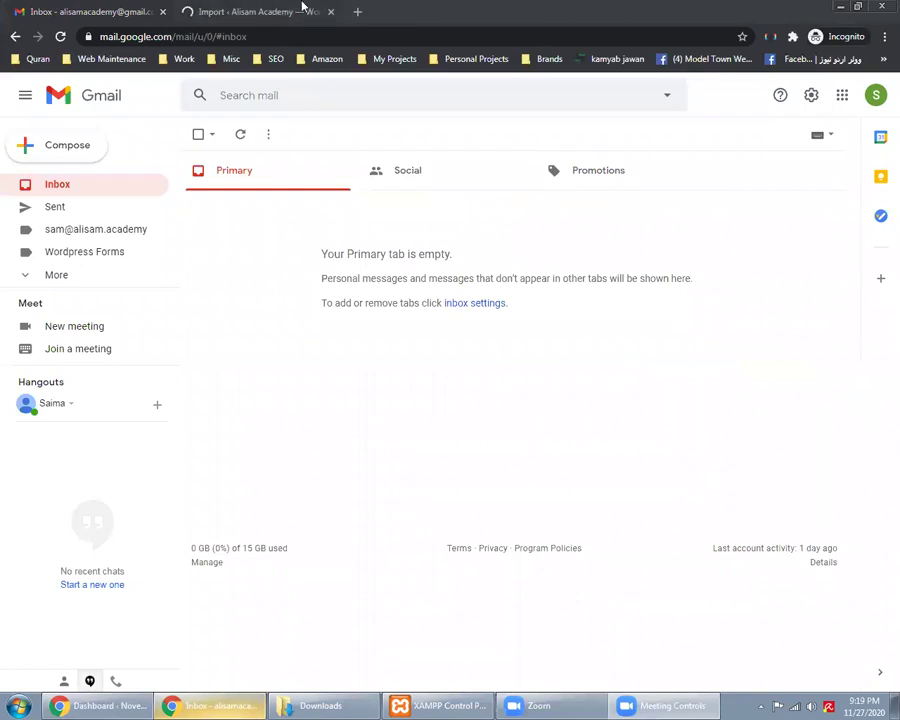
{"action": "left_click", "coordinate": [301, 8]}
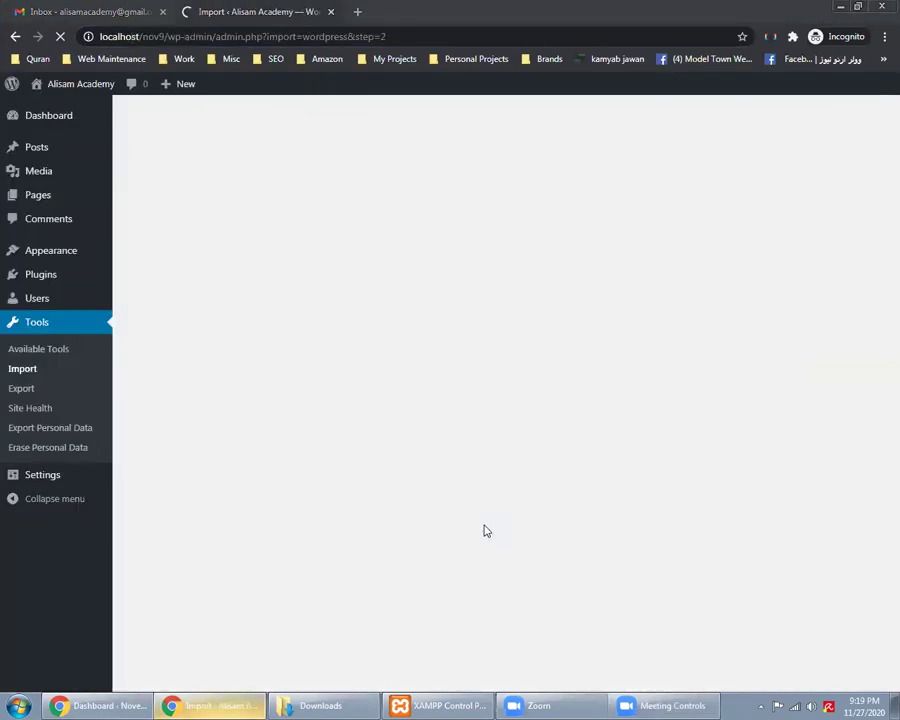
Go back to the November 23 Class Site Health Status page with its recommendations
{"action": "left_click", "coordinate": [116, 704]}
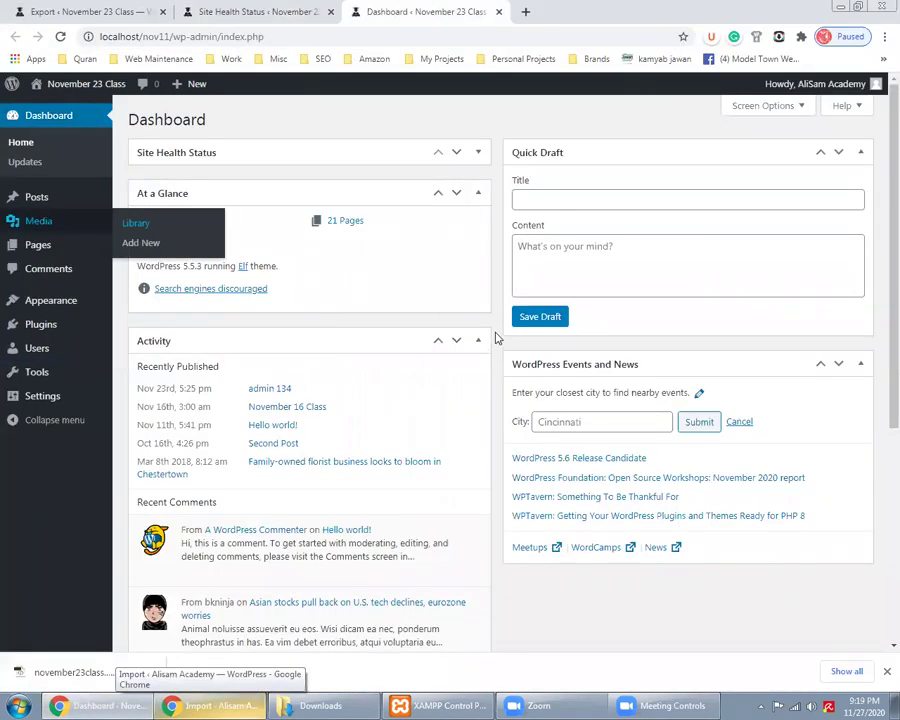
{"action": "left_click", "coordinate": [211, 705]}
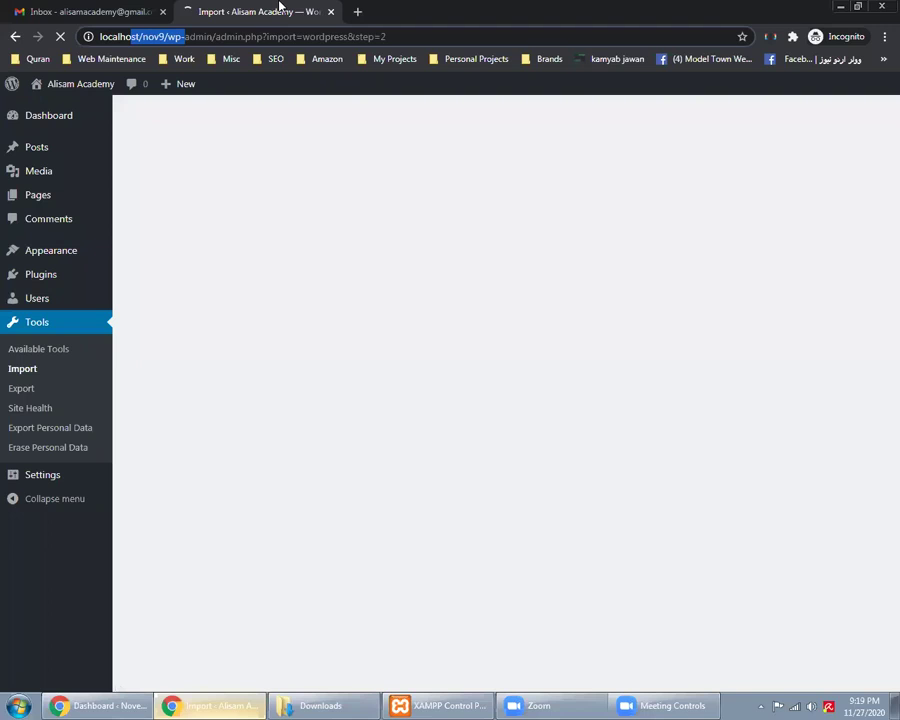
{"action": "left_click", "coordinate": [60, 704]}
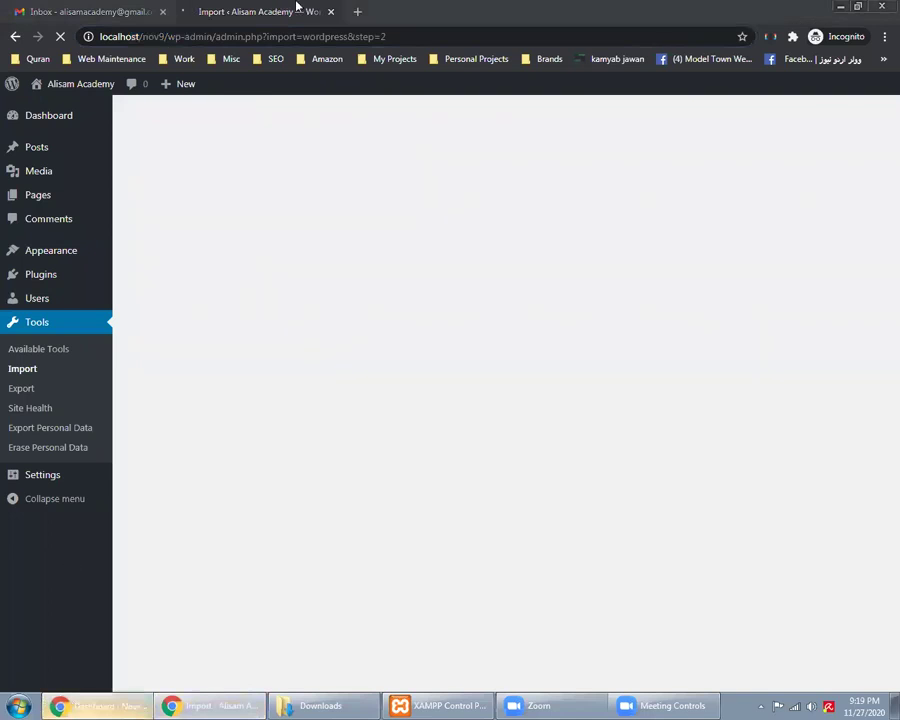
{"action": "left_click", "coordinate": [207, 320]}
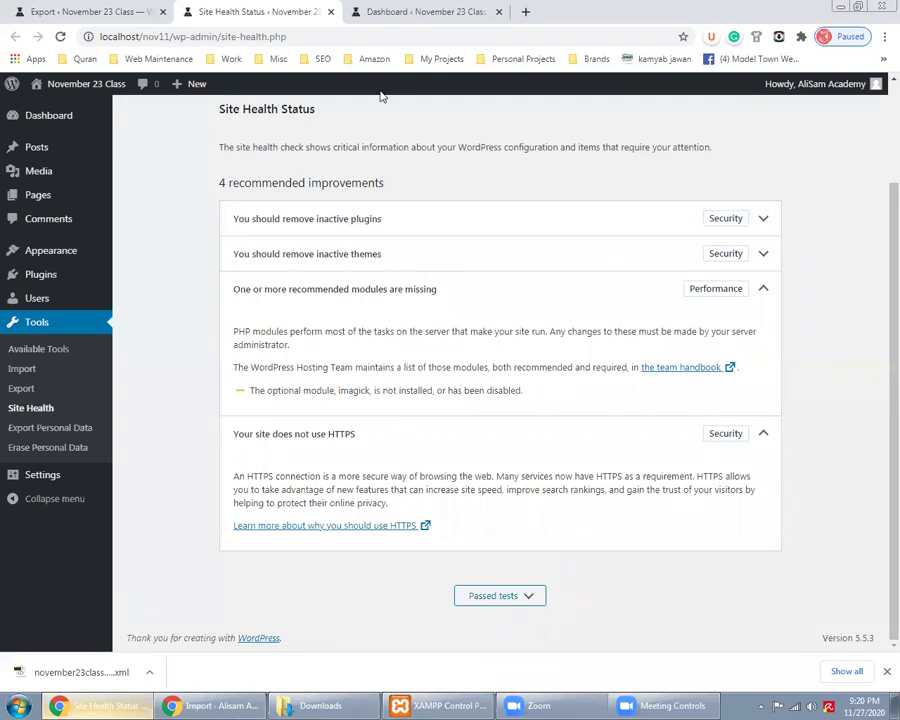
View the November 23 Class Plugins page, then return to the Site Health Status tab
{"action": "left_click", "coordinate": [410, 11]}
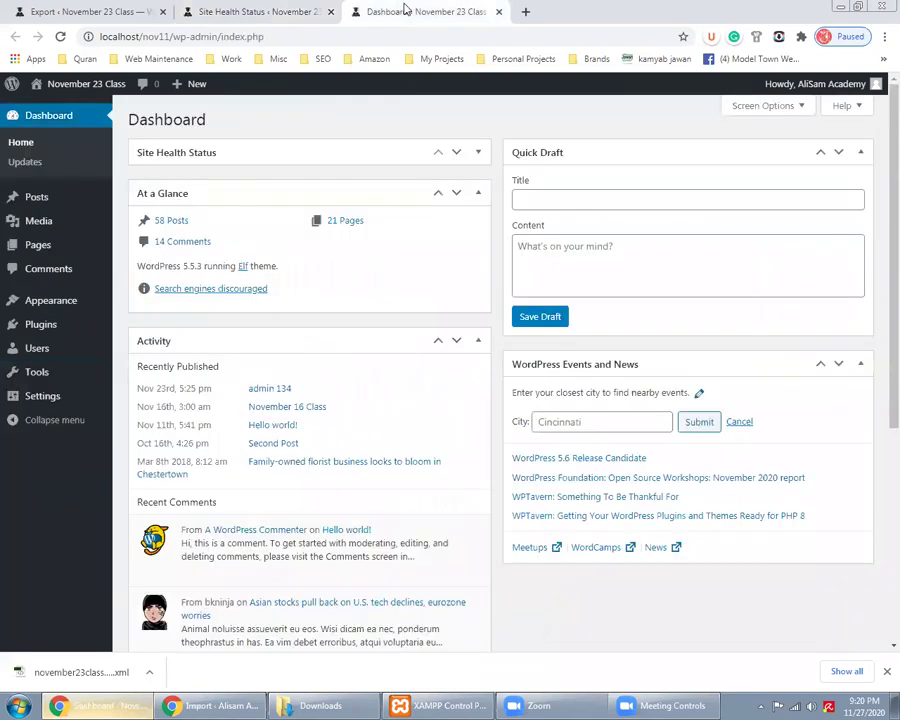
{"action": "left_click", "coordinate": [74, 334]}
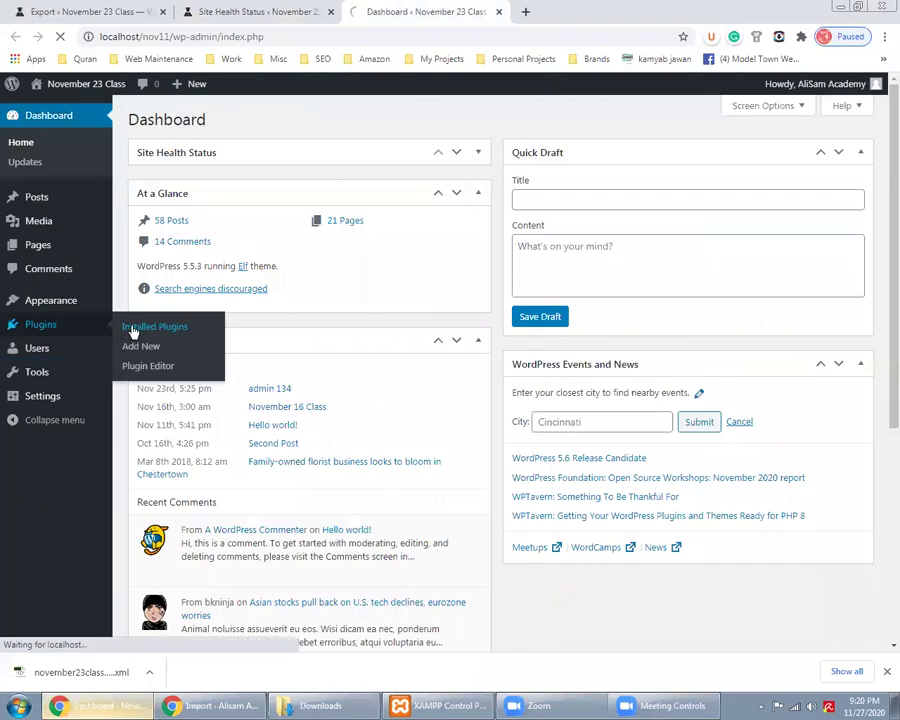
{"action": "key", "text": "ctrl+shift+Tab"}
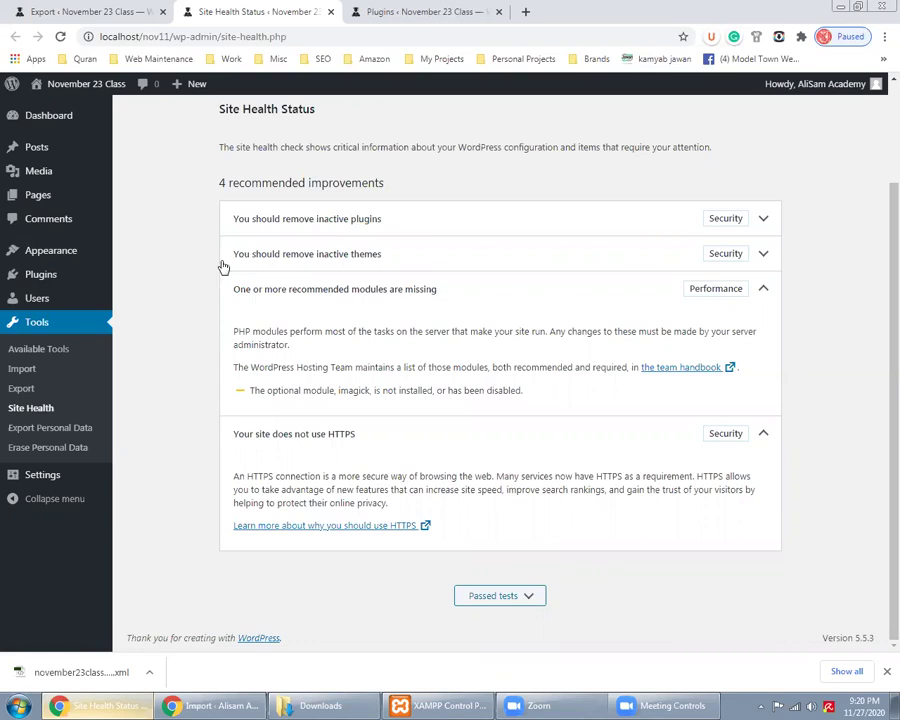
{"action": "left_click", "coordinate": [526, 13]}
Search Google for 'revolution slider' and compare the results with the Plugins page
{"action": "type", "text": "revolution slider"}
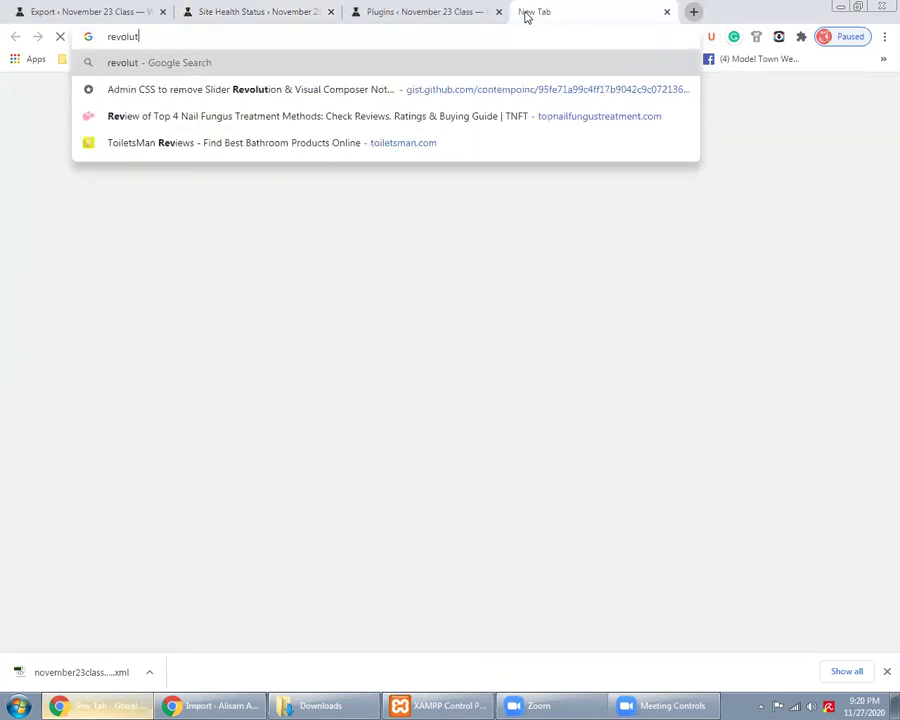
{"action": "key", "text": "Return"}
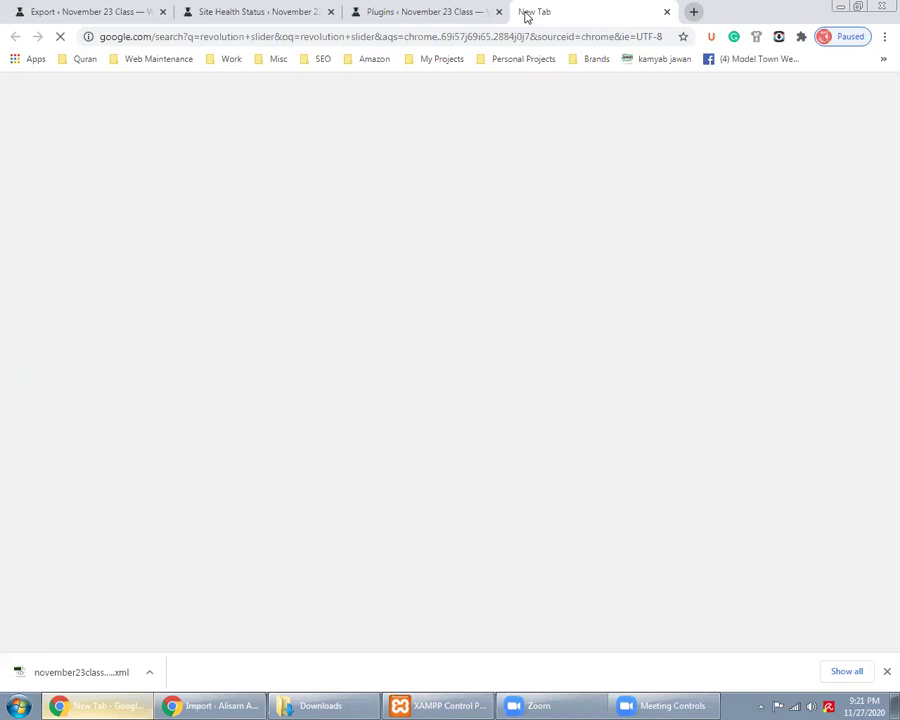
{"action": "key", "text": "ctrl+shift+Tab"}
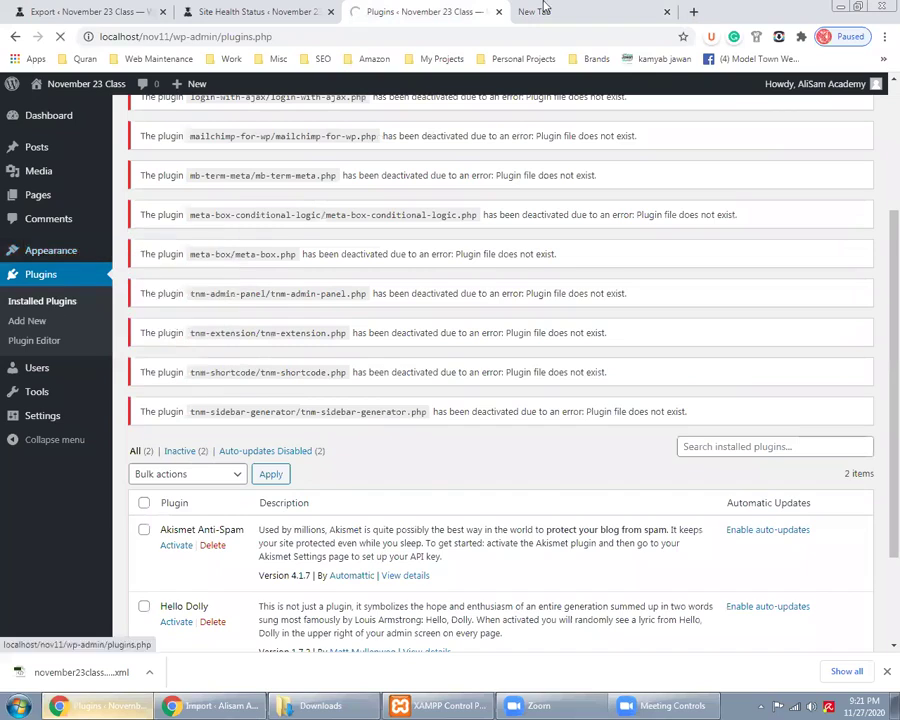
{"action": "left_click", "coordinate": [545, 10]}
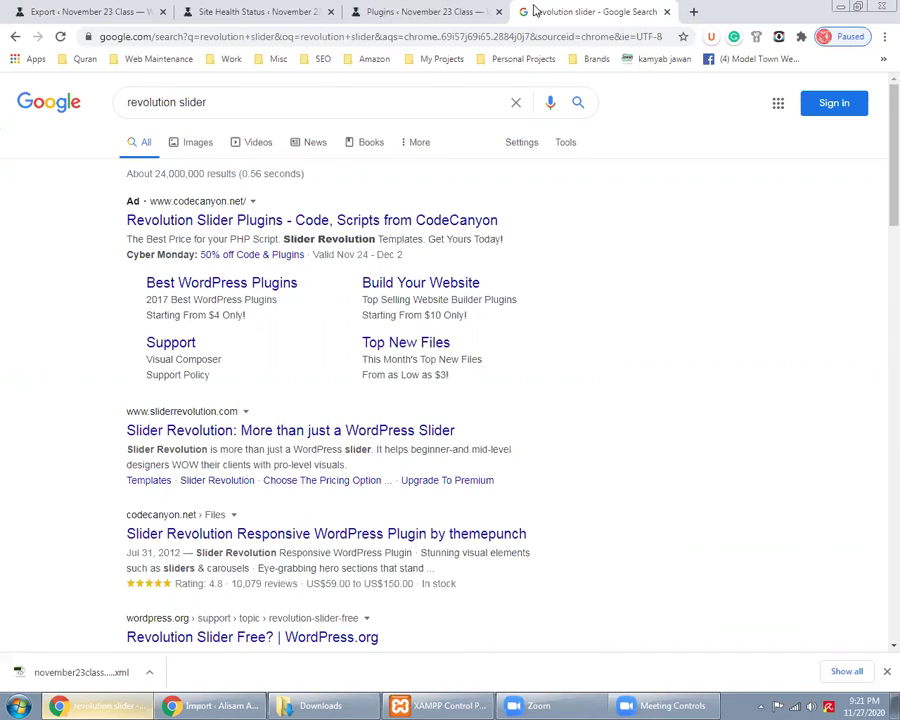
{"action": "left_click", "coordinate": [381, 6]}
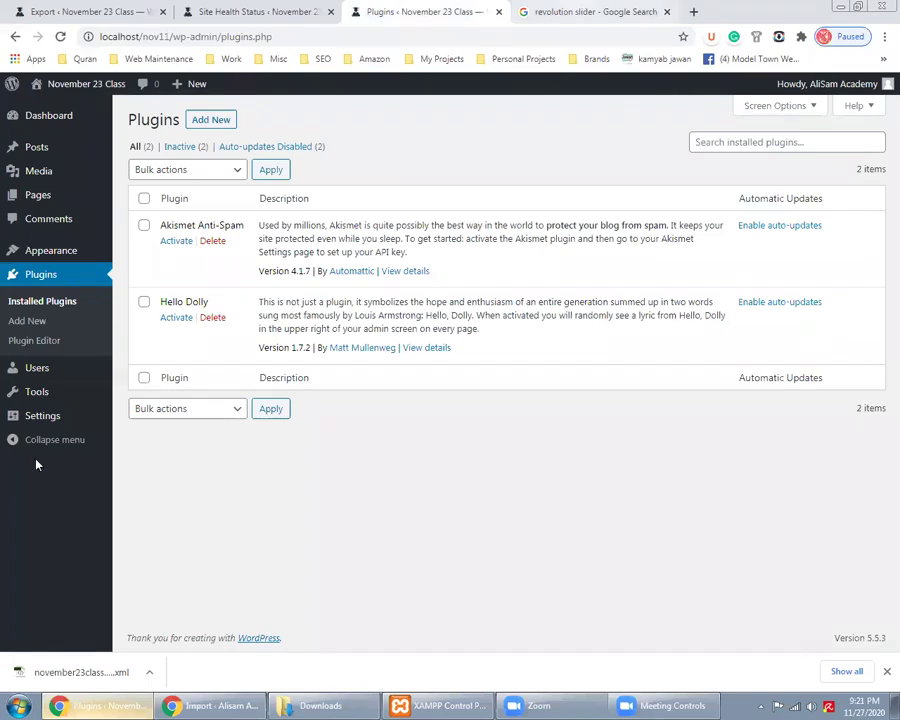
Highlight the Slider Revolution search result, then expand Site Health's 'remove inactive plugins' recommendation
{"action": "key", "text": "ctrl+Tab"}
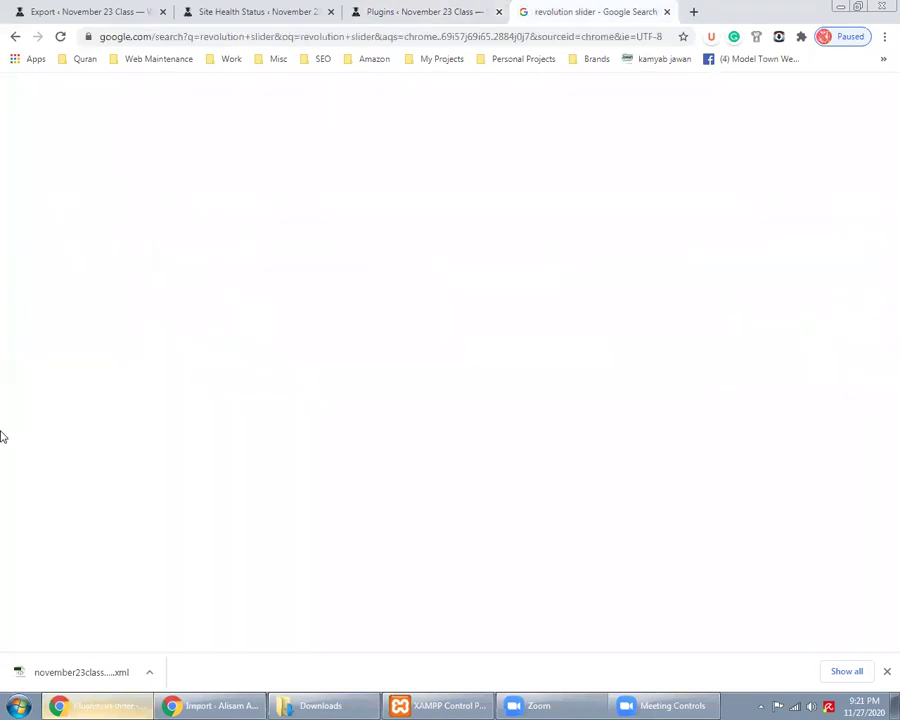
{"action": "left_click_drag", "start_coordinate": [96, 426], "coordinate": [431, 431]}
{"action": "left_click", "coordinate": [423, 11]}
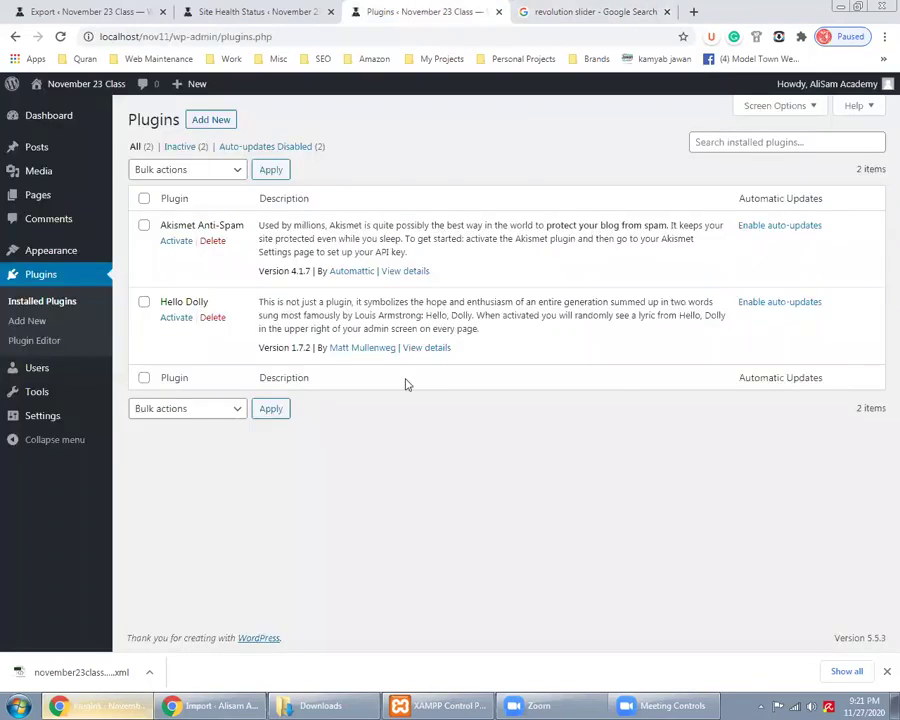
{"action": "key", "text": "ctrl+shift+Tab"}
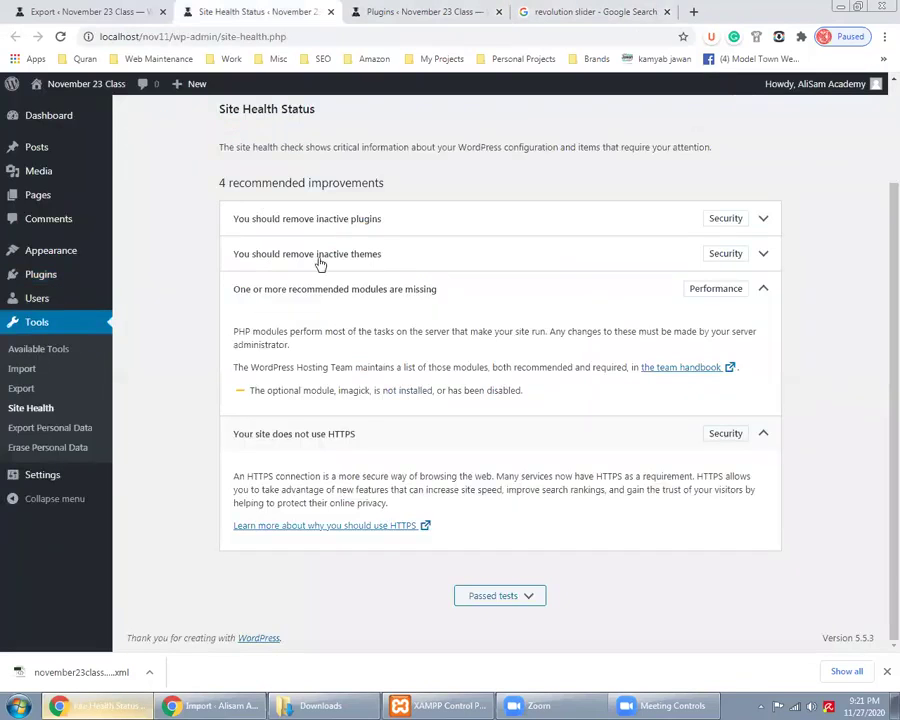
{"action": "left_click", "coordinate": [338, 220]}
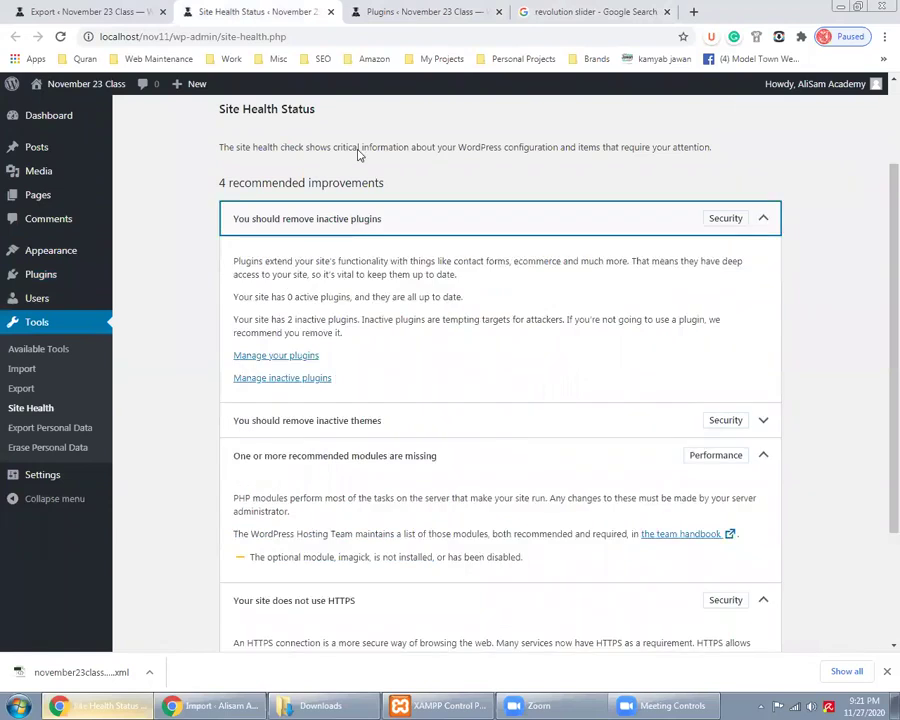
Highlight Hello Dolly on the Plugins page, then go to Appearance > Themes
{"action": "key", "text": "ctrl+Tab"}
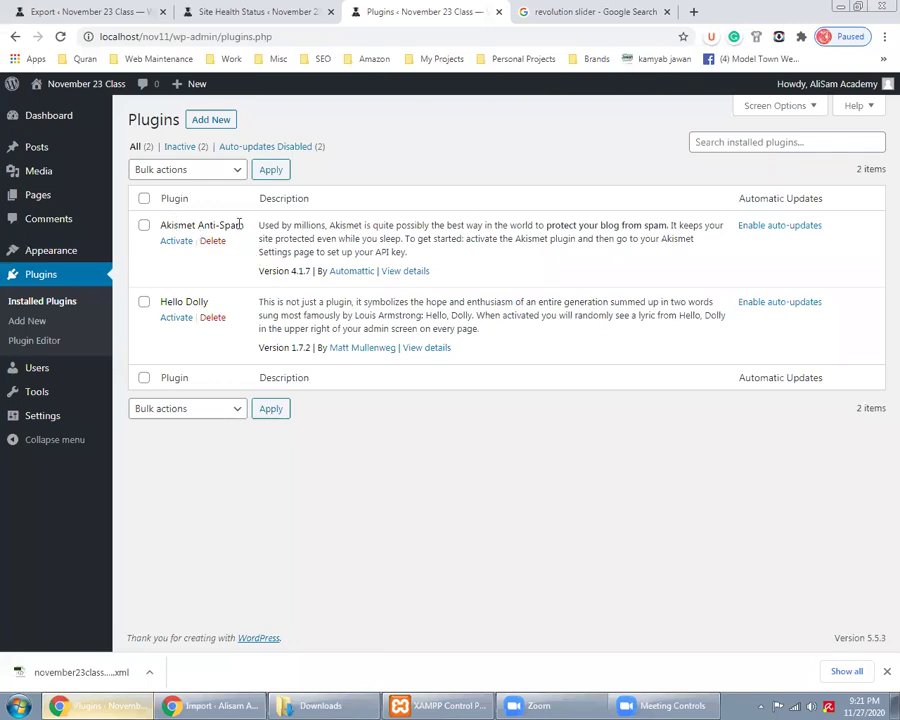
{"action": "left_click_drag", "start_coordinate": [164, 301], "coordinate": [206, 301]}
{"action": "left_click", "coordinate": [200, 12]}
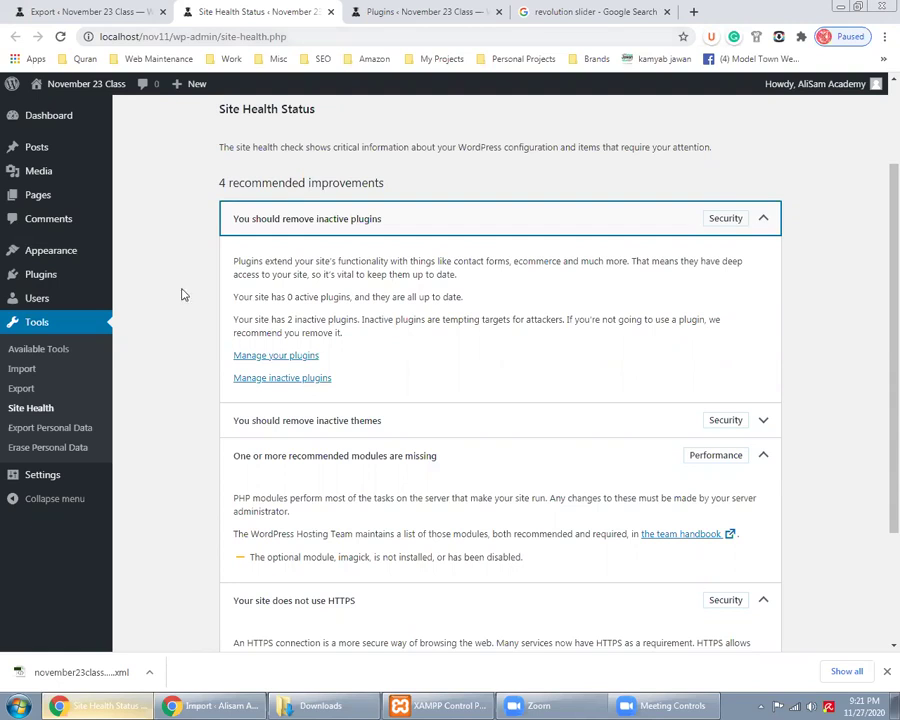
{"action": "left_click", "coordinate": [426, 11]}
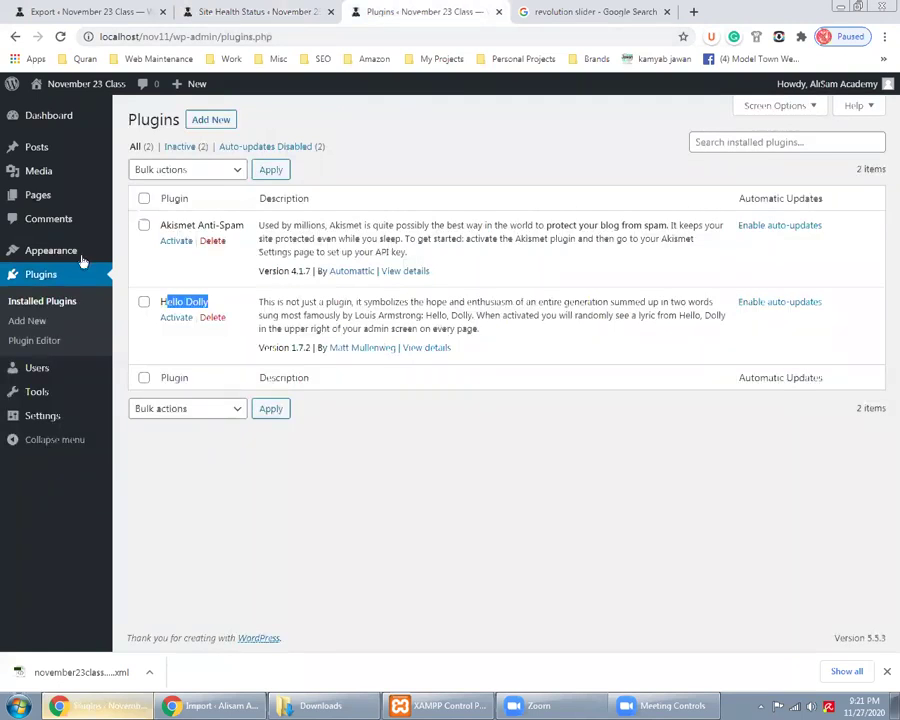
{"action": "mouse_move", "coordinate": [88, 252]}
{"action": "left_click", "coordinate": [136, 257]}
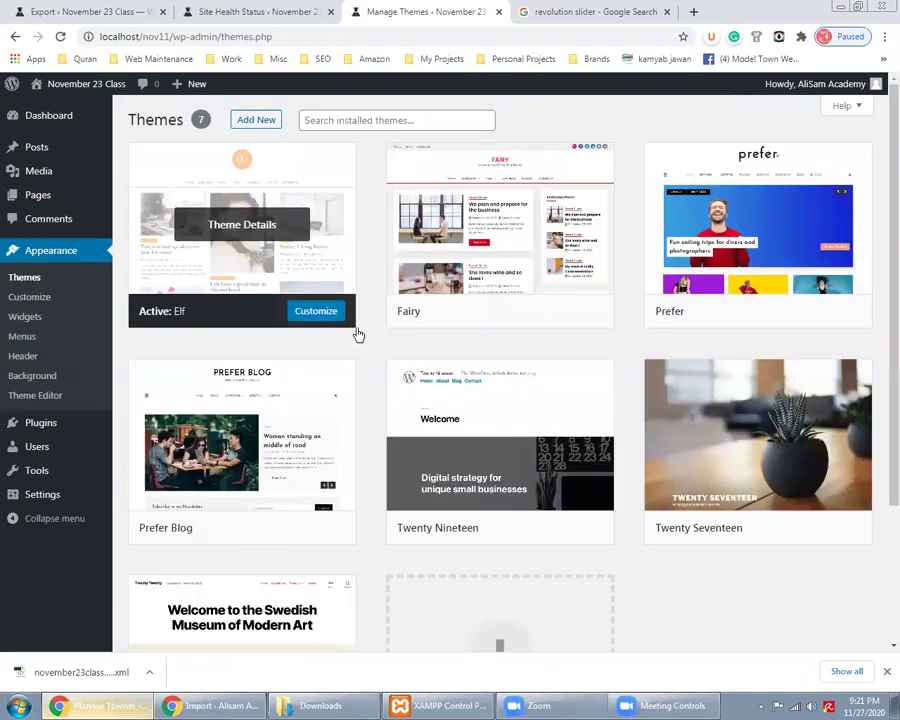
Scroll through the seven installed themes, then scroll down the Site Health Status page
{"action": "scroll", "coordinate": [358, 335], "scroll_direction": "down", "scroll_amount": 3}
{"action": "scroll", "coordinate": [375, 345], "scroll_direction": "up", "scroll_amount": 3}
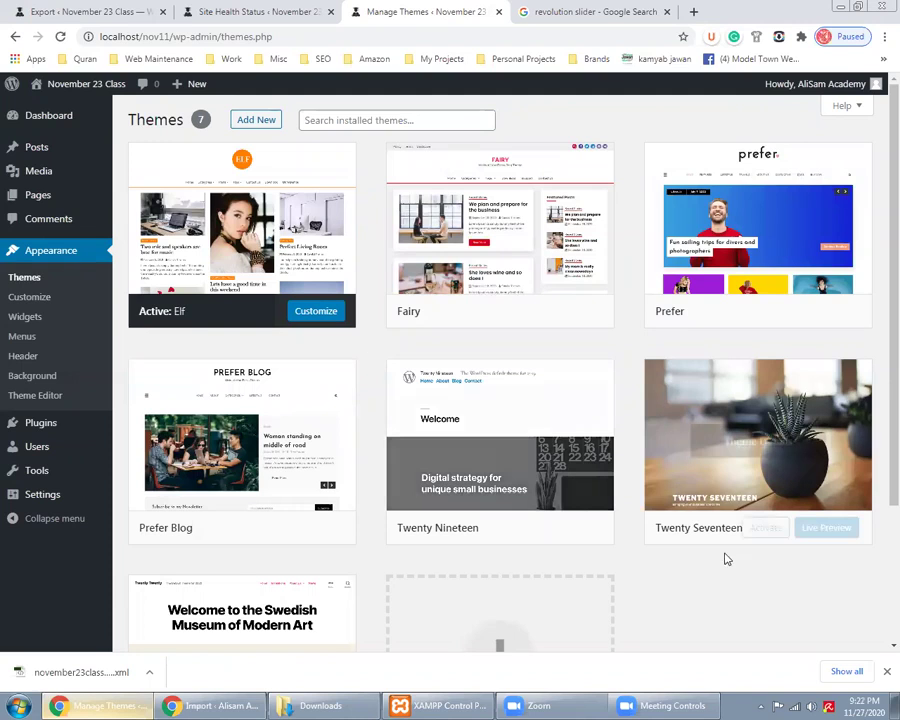
{"action": "scroll", "coordinate": [334, 580], "scroll_direction": "down", "scroll_amount": 2}
{"action": "scroll", "coordinate": [366, 484], "scroll_direction": "up", "scroll_amount": 2}
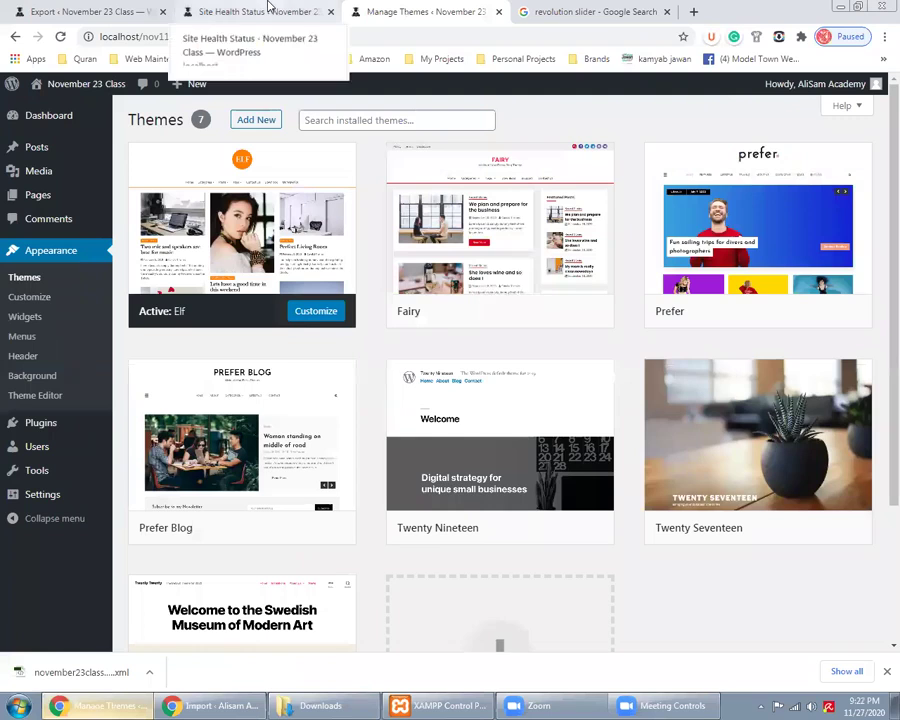
{"action": "left_click", "coordinate": [268, 7]}
{"action": "scroll", "coordinate": [320, 296], "scroll_direction": "down", "scroll_amount": 2}
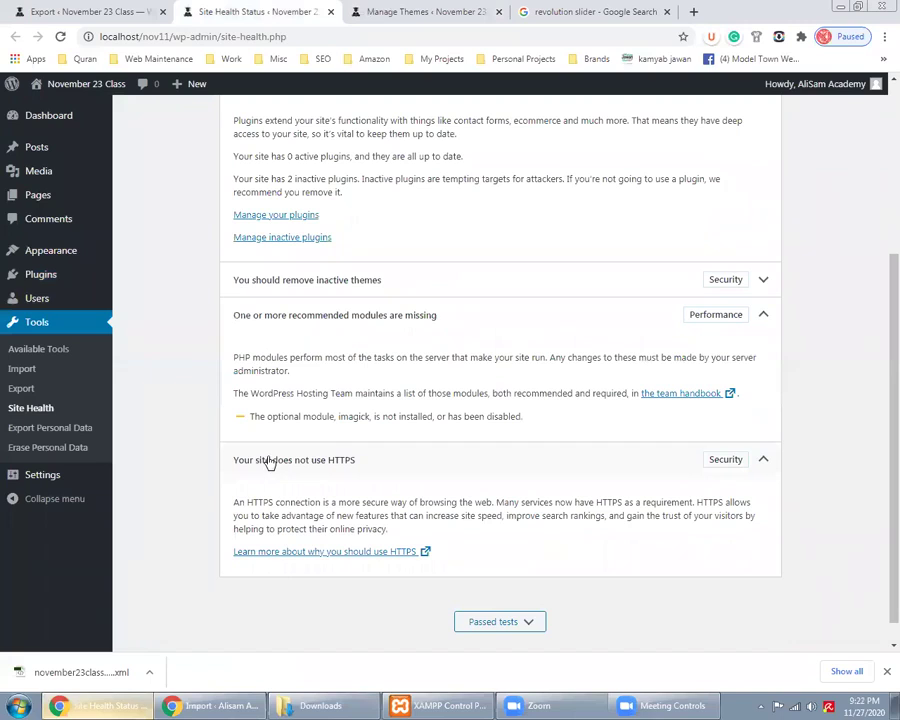
Open the nov9 dashboard in a new tab before Import, then go to Tools > Export Personal Data
{"action": "left_click", "coordinate": [210, 705]}
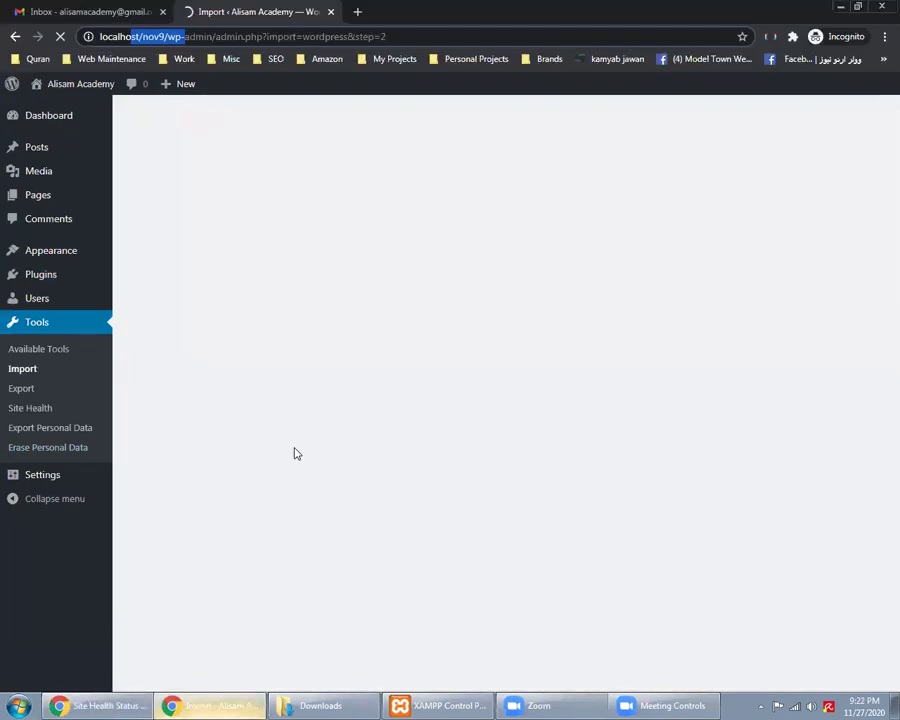
{"action": "right_click", "coordinate": [97, 122]}
{"action": "left_click", "coordinate": [127, 131]}
{"action": "left_click_drag", "start_coordinate": [420, 11], "coordinate": [281, 11]}
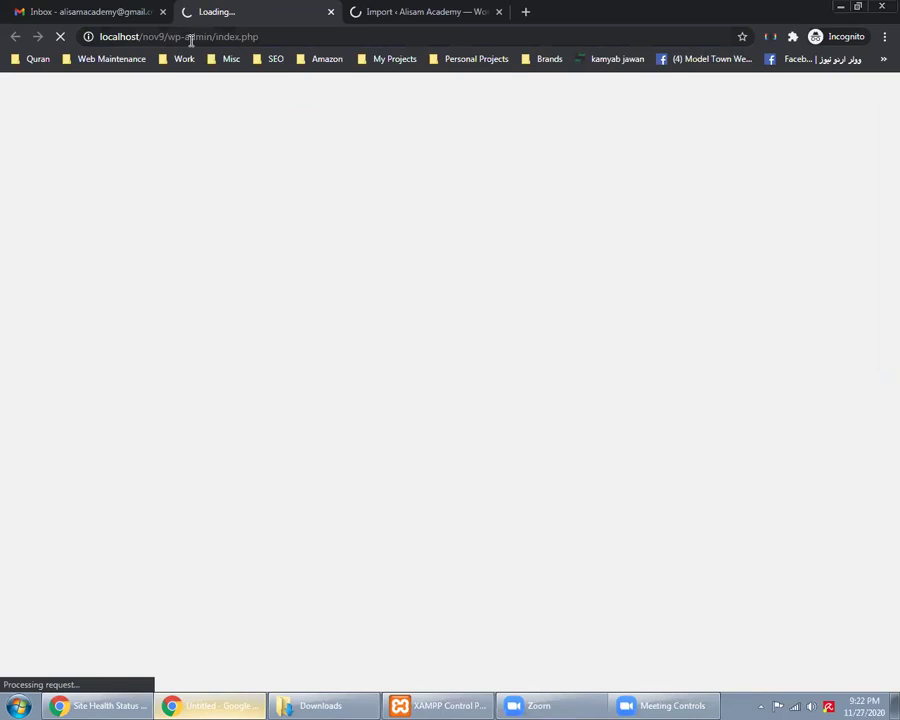
{"action": "left_click", "coordinate": [114, 704]}
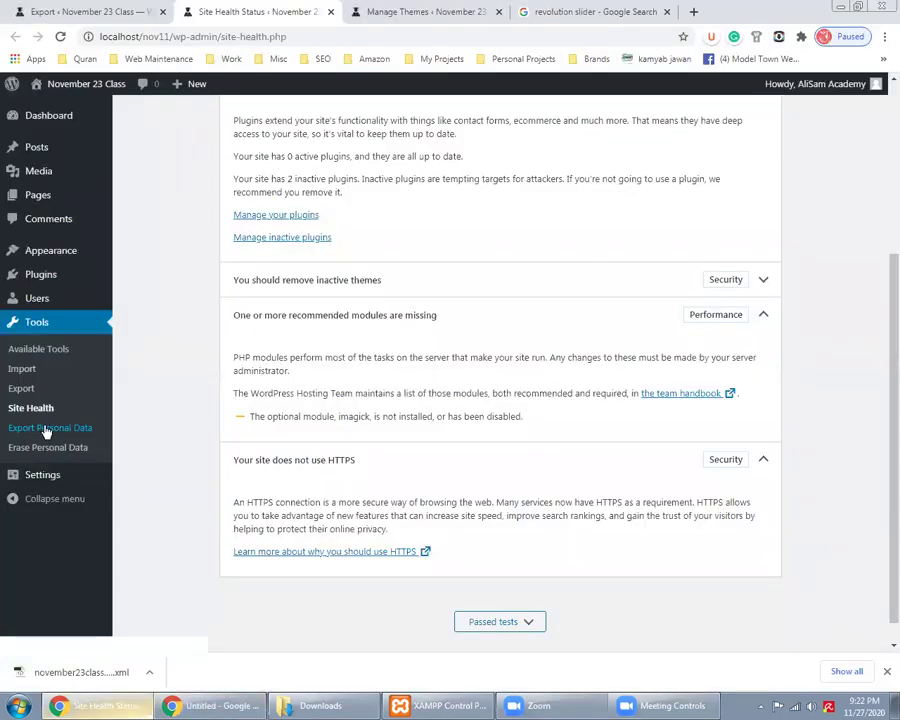
{"action": "left_click", "coordinate": [45, 430]}
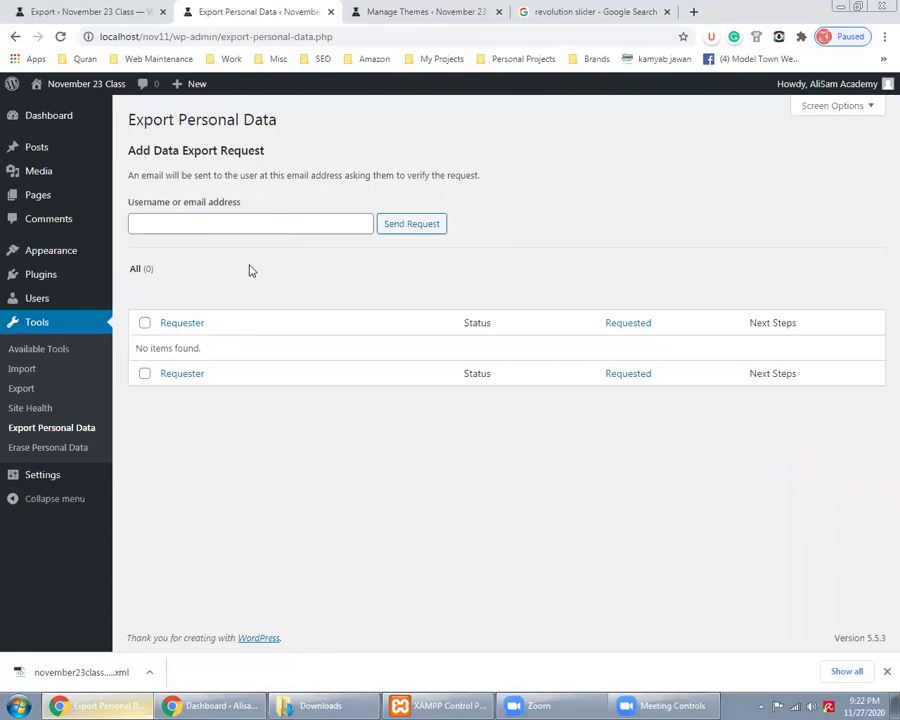
Open the Edit Profile link in a new tab
{"action": "mouse_move", "coordinate": [106, 299]}
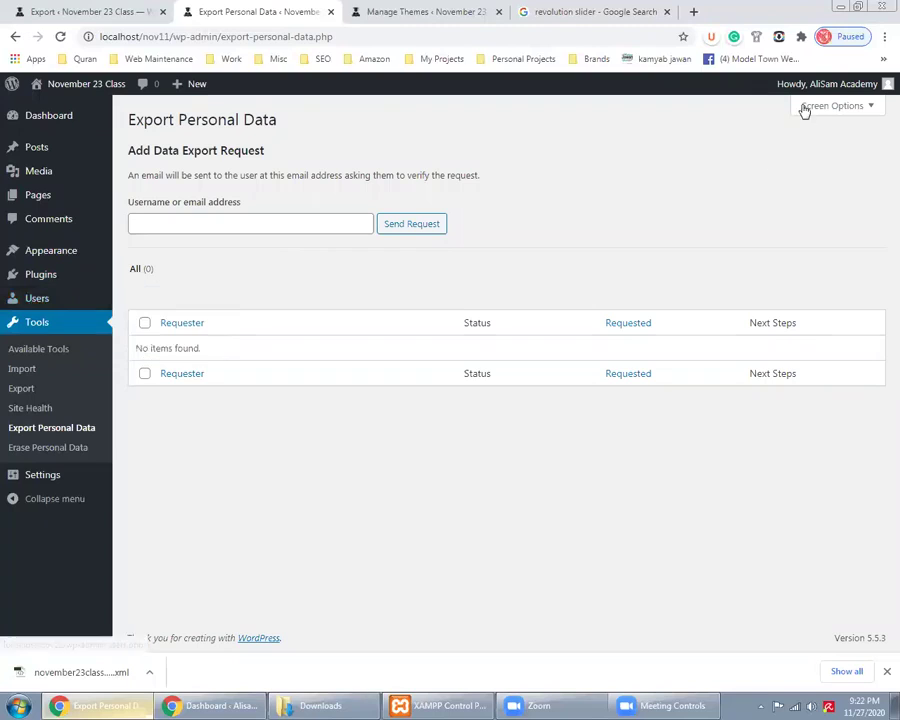
{"action": "mouse_move", "coordinate": [802, 84]}
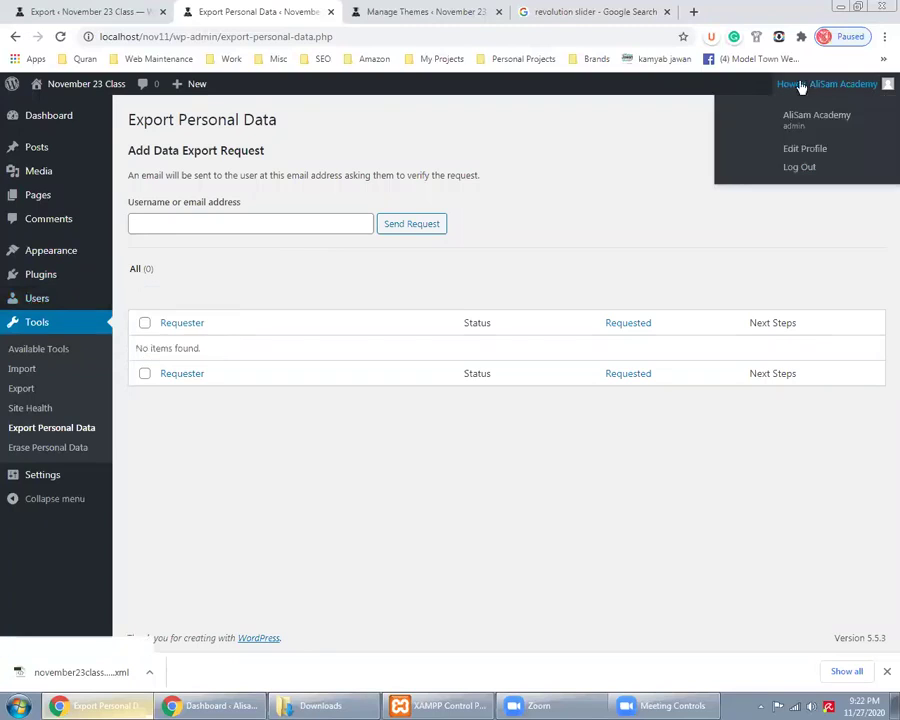
{"action": "right_click", "coordinate": [805, 150]}
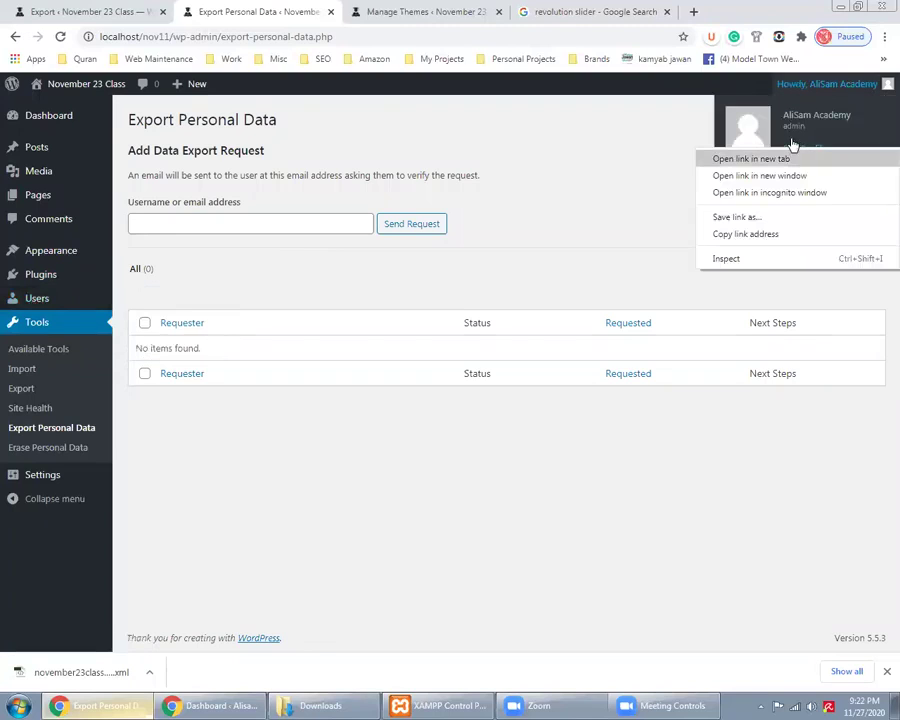
{"action": "left_click", "coordinate": [800, 157]}
Open Users > All Users in a new tab, then check on the loading profile page
{"action": "mouse_move", "coordinate": [84, 300]}
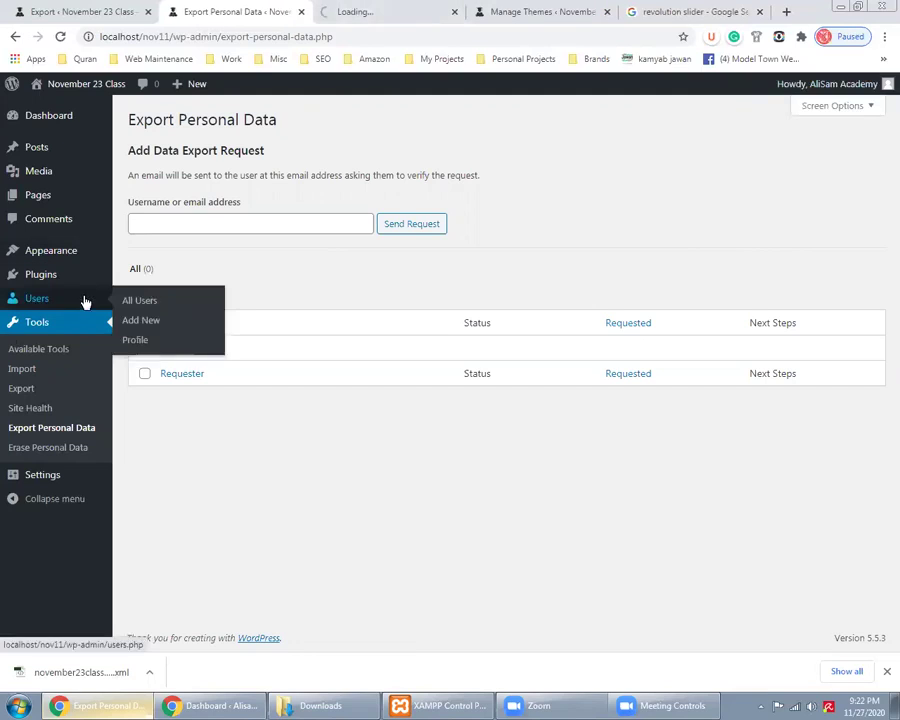
{"action": "right_click", "coordinate": [147, 309]}
{"action": "left_click", "coordinate": [158, 309]}
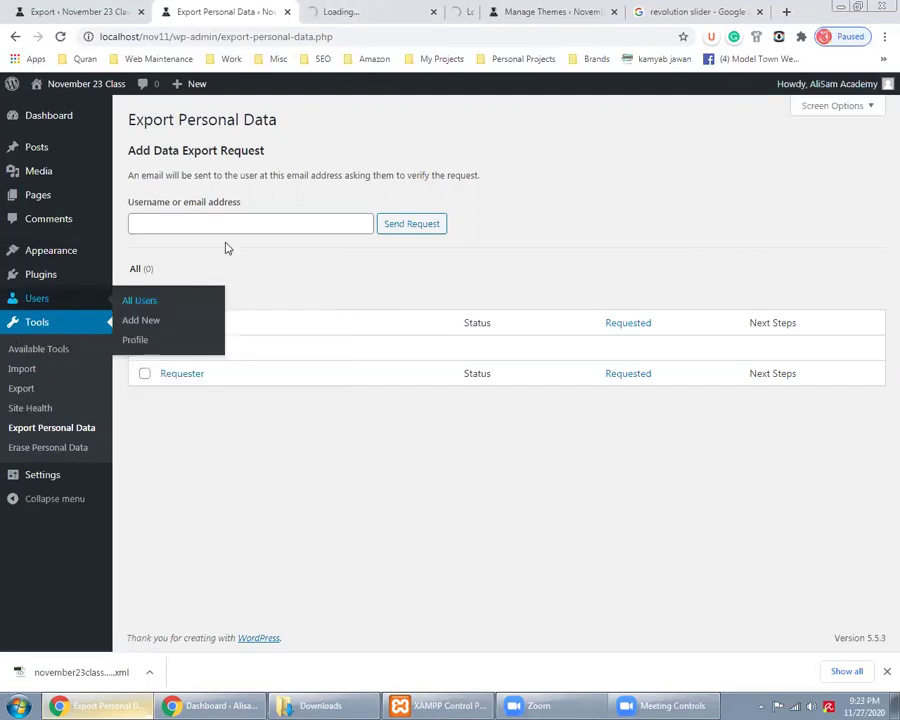
{"action": "left_click", "coordinate": [350, 9]}
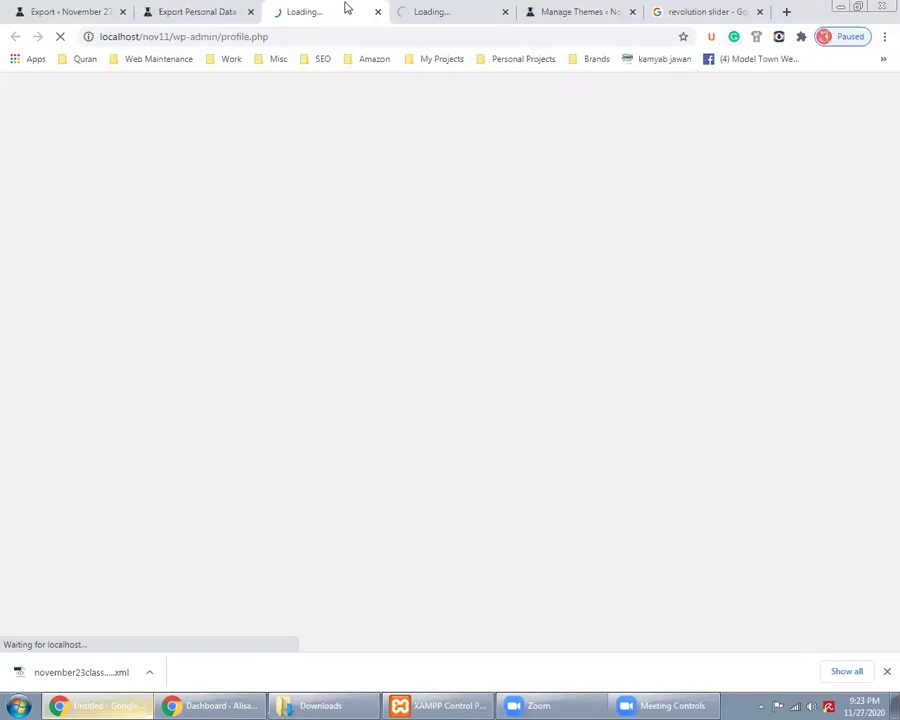
{"action": "left_click", "coordinate": [217, 9]}
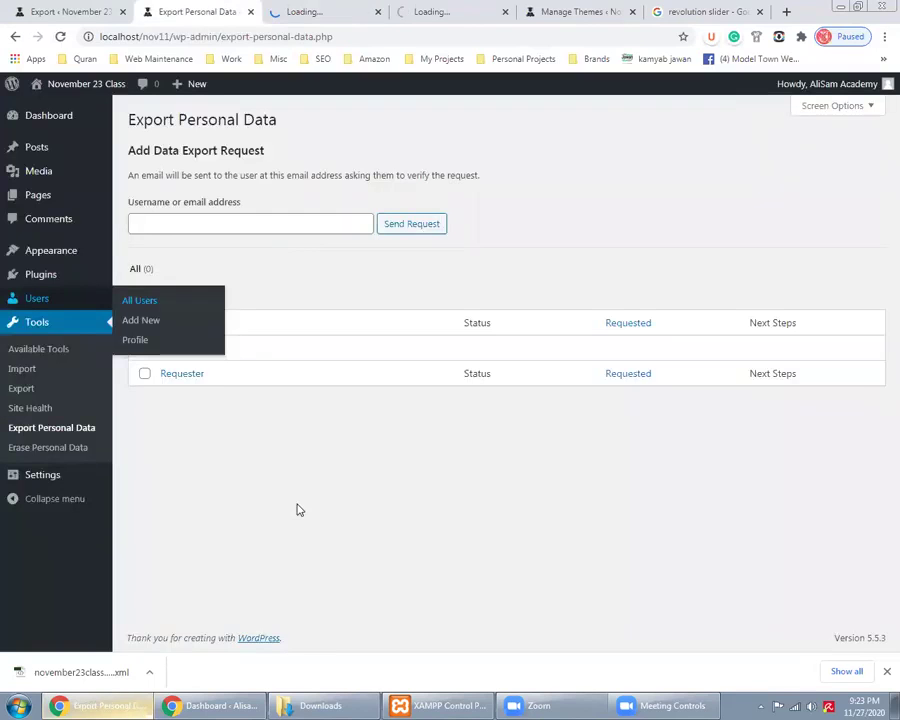
{"action": "left_click", "coordinate": [306, 8]}
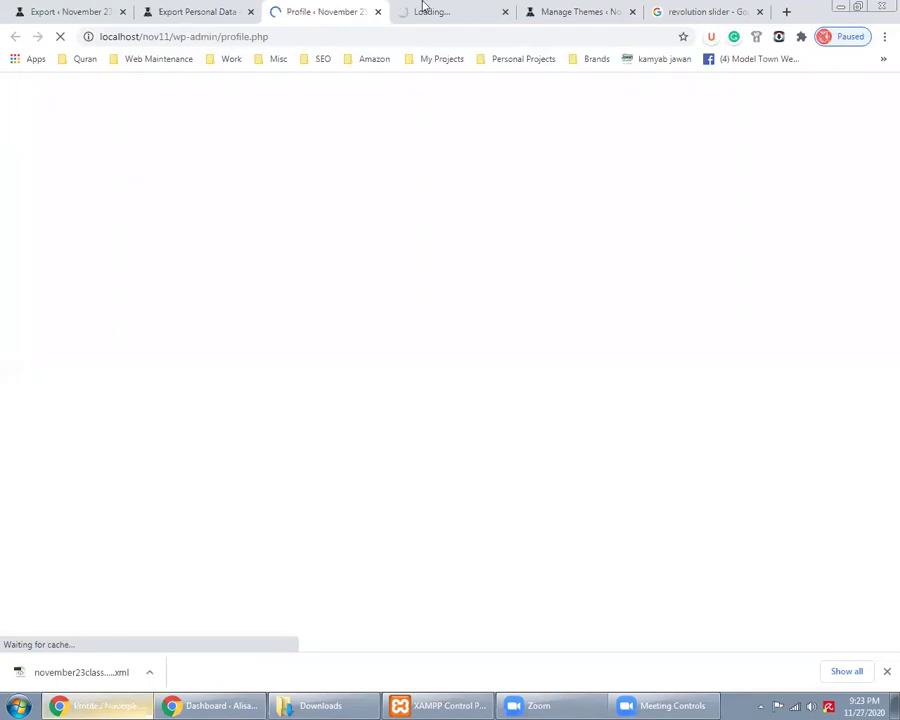
Toggle between the nov9 dashboard and Import tabs, highlight nov9 in the URL, then return to the profile window
{"action": "left_click", "coordinate": [234, 704]}
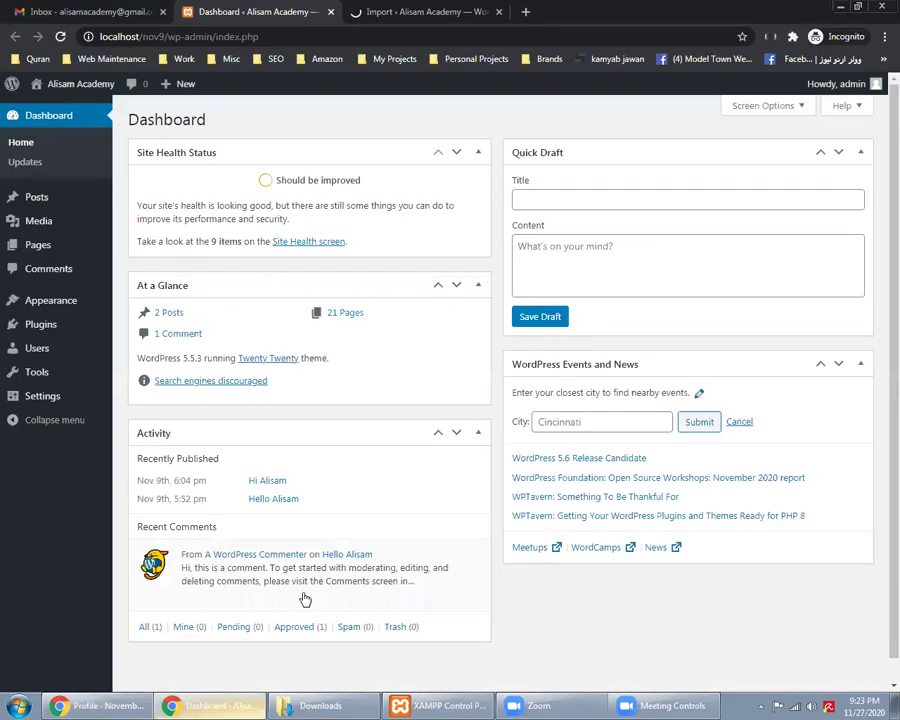
{"action": "left_click", "coordinate": [427, 11]}
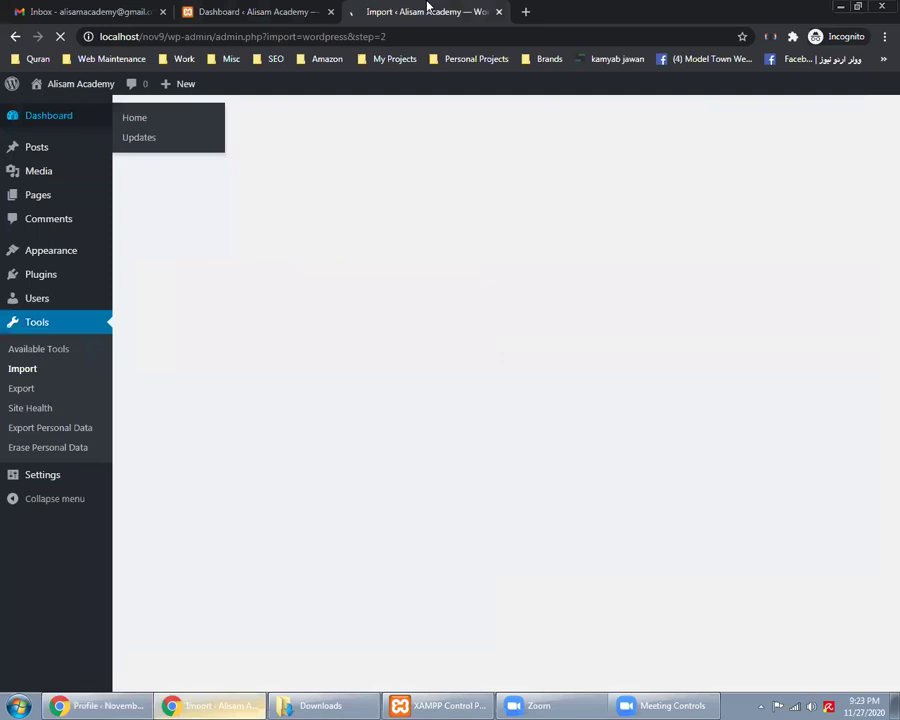
{"action": "key", "text": "ctrl+shift+Tab"}
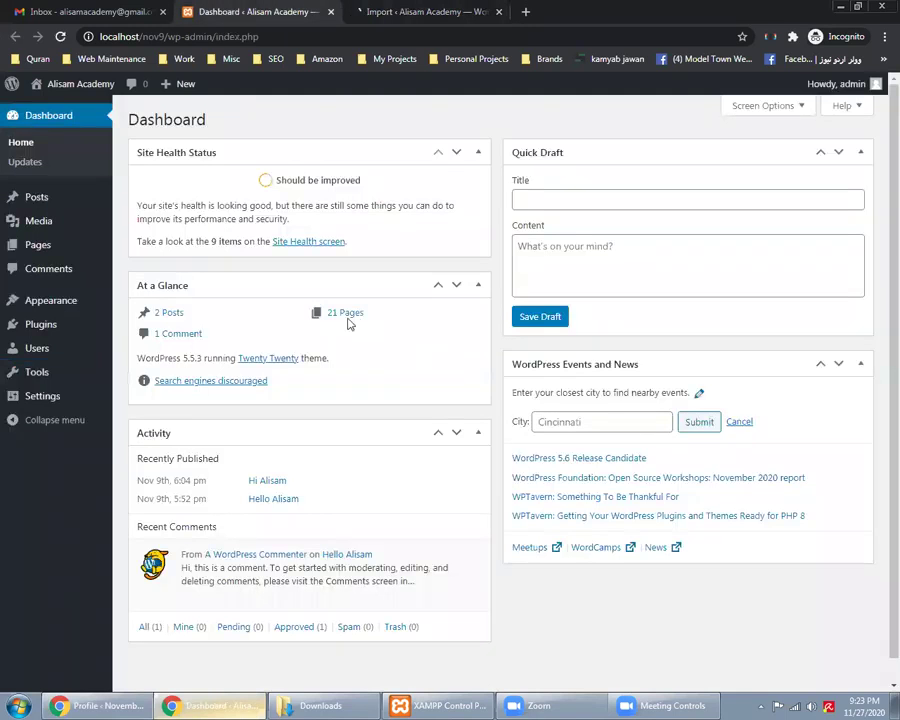
{"action": "left_click", "coordinate": [368, 10]}
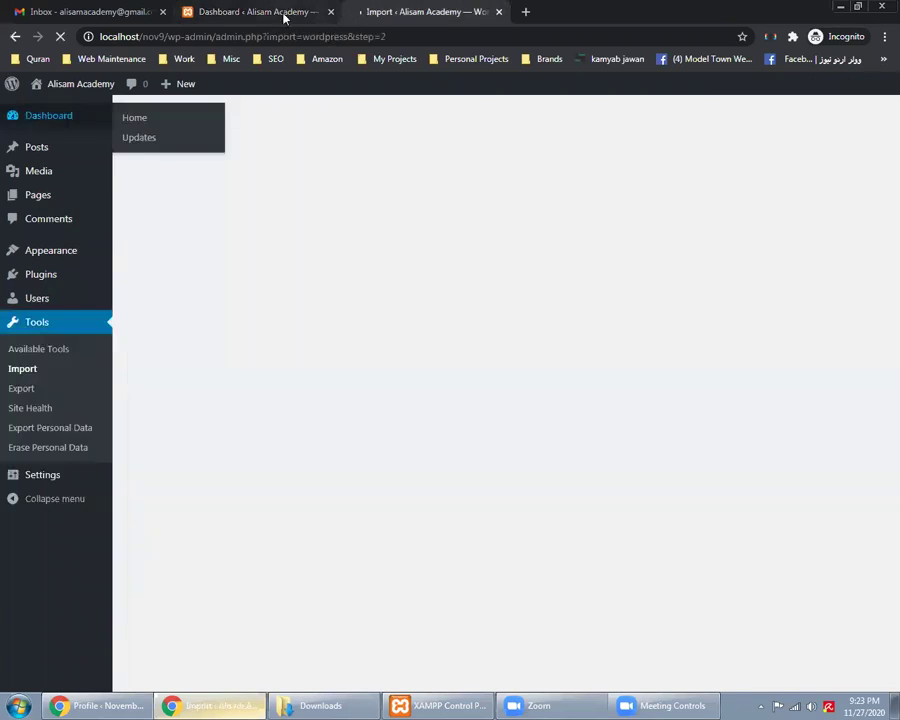
{"action": "left_click", "coordinate": [250, 10]}
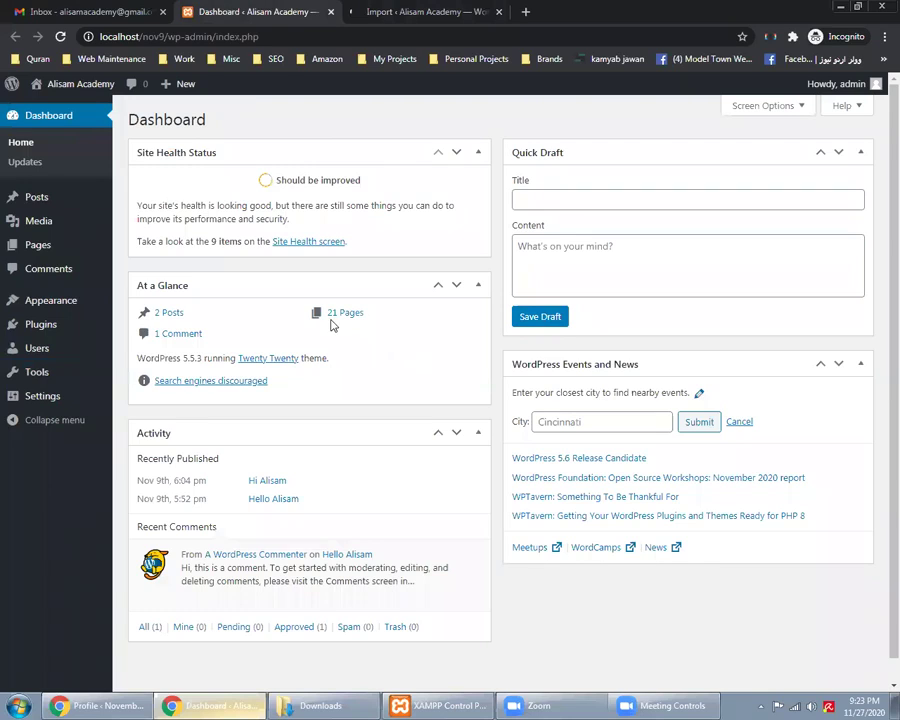
{"action": "left_click_drag", "start_coordinate": [172, 36], "coordinate": [120, 36]}
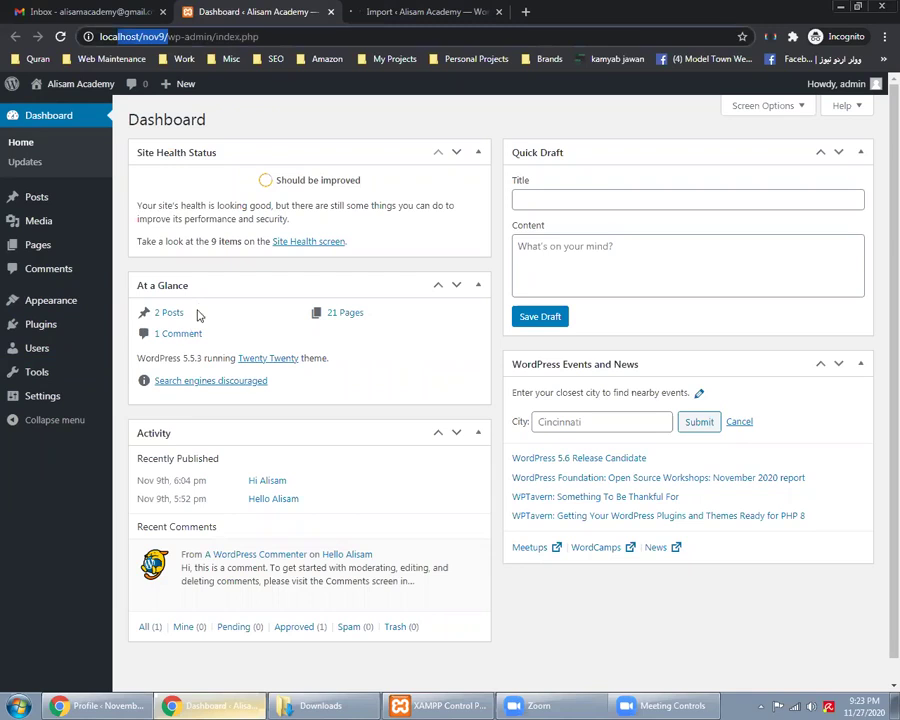
{"action": "left_click", "coordinate": [456, 11]}
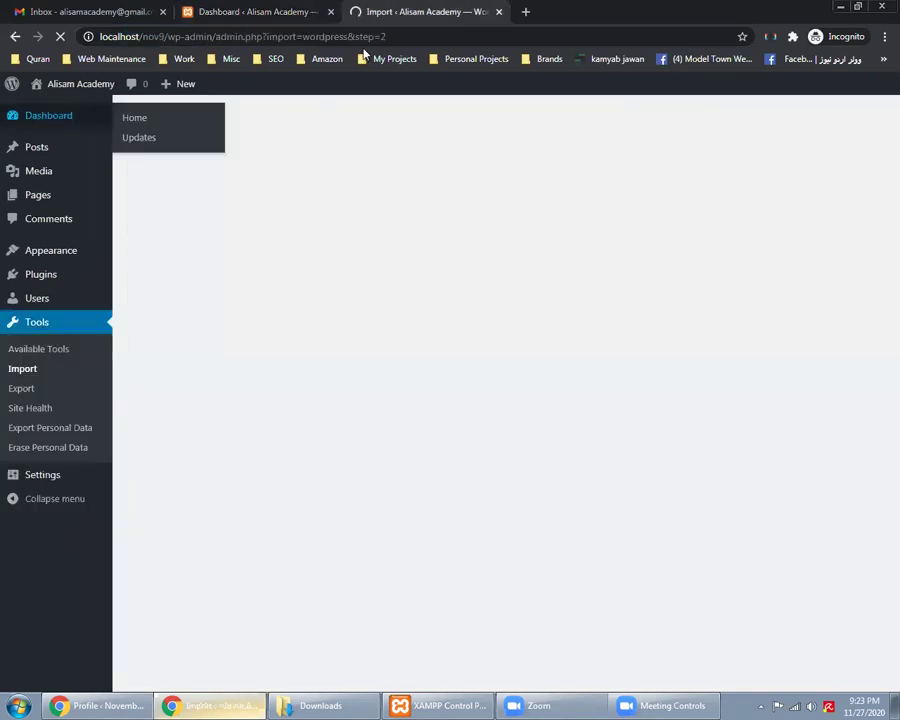
{"action": "left_click", "coordinate": [122, 702]}
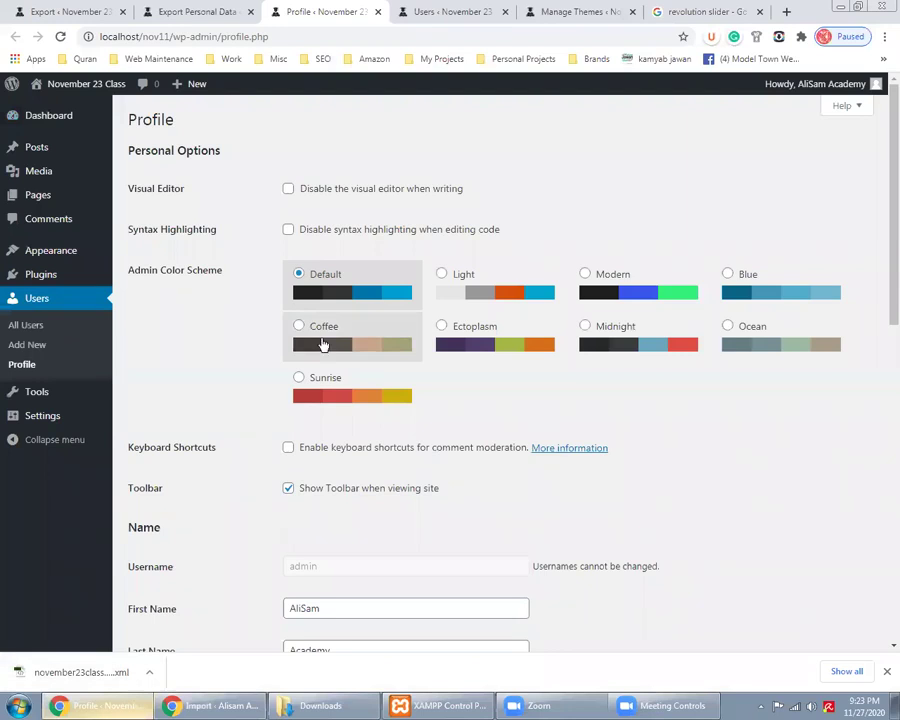
Scroll the nov11 profile page to the bottom and highlight the Gravatar link text
{"action": "left_click", "coordinate": [196, 16]}
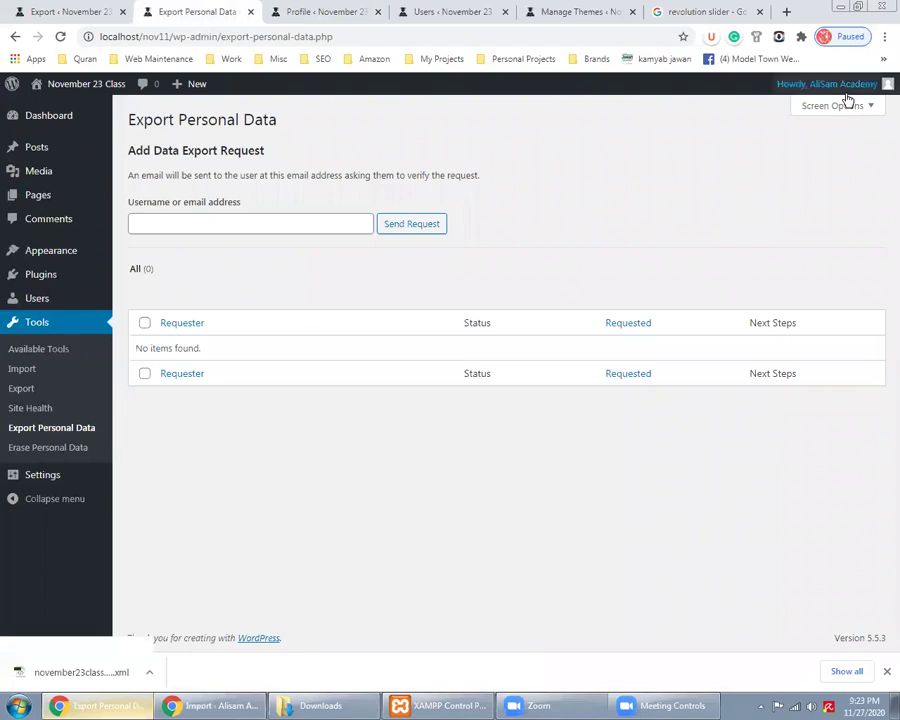
{"action": "mouse_move", "coordinate": [842, 88]}
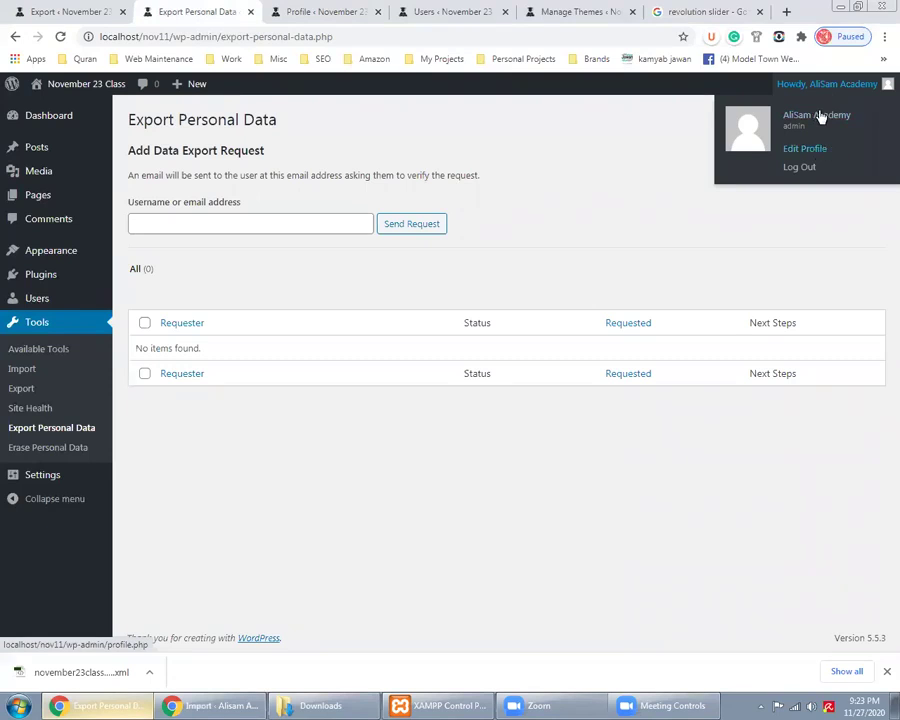
{"action": "left_click", "coordinate": [318, 11]}
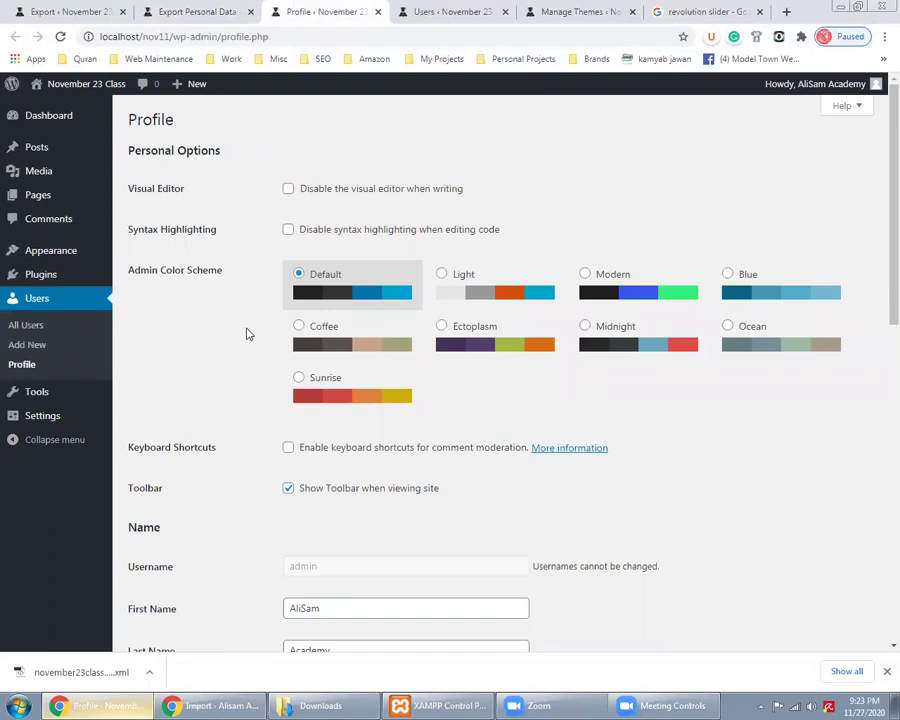
{"action": "scroll", "coordinate": [248, 334], "scroll_direction": "down", "scroll_amount": 4}
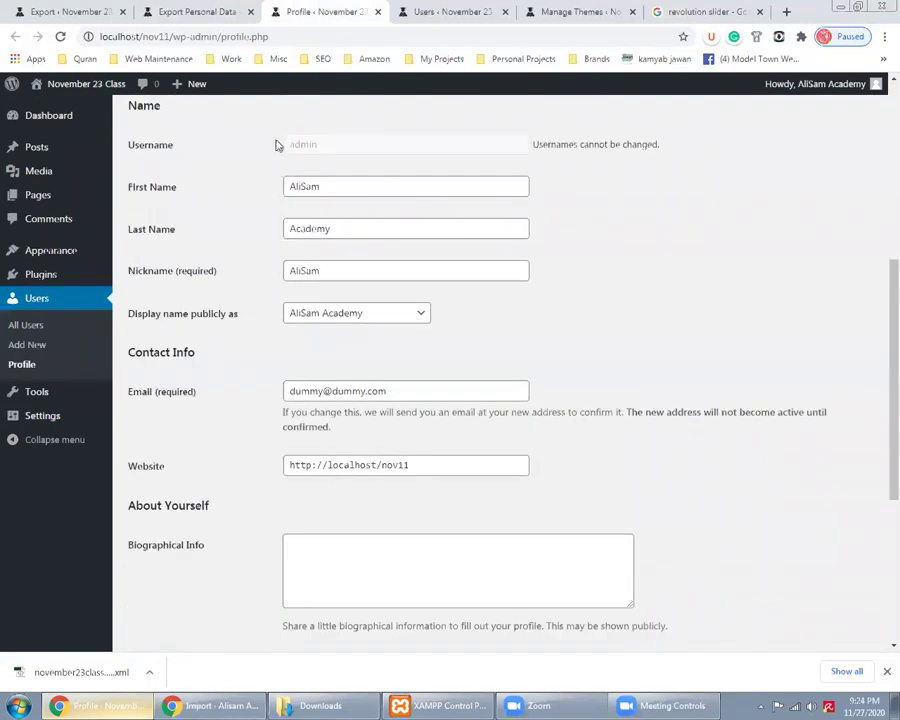
{"action": "scroll", "coordinate": [248, 270], "scroll_direction": "down", "scroll_amount": 1}
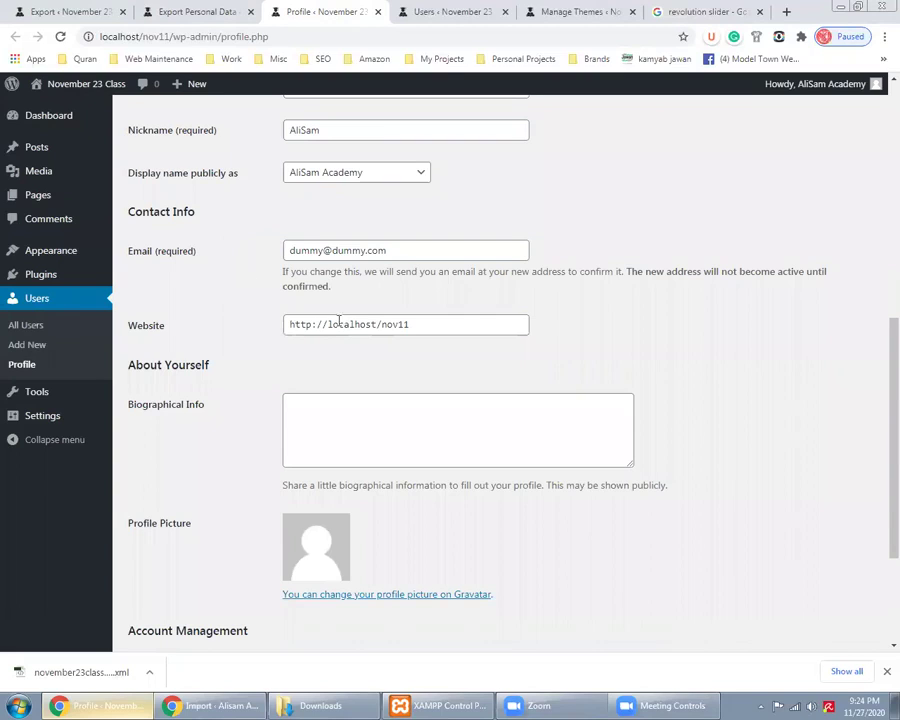
{"action": "scroll", "coordinate": [362, 311], "scroll_direction": "down", "scroll_amount": 2}
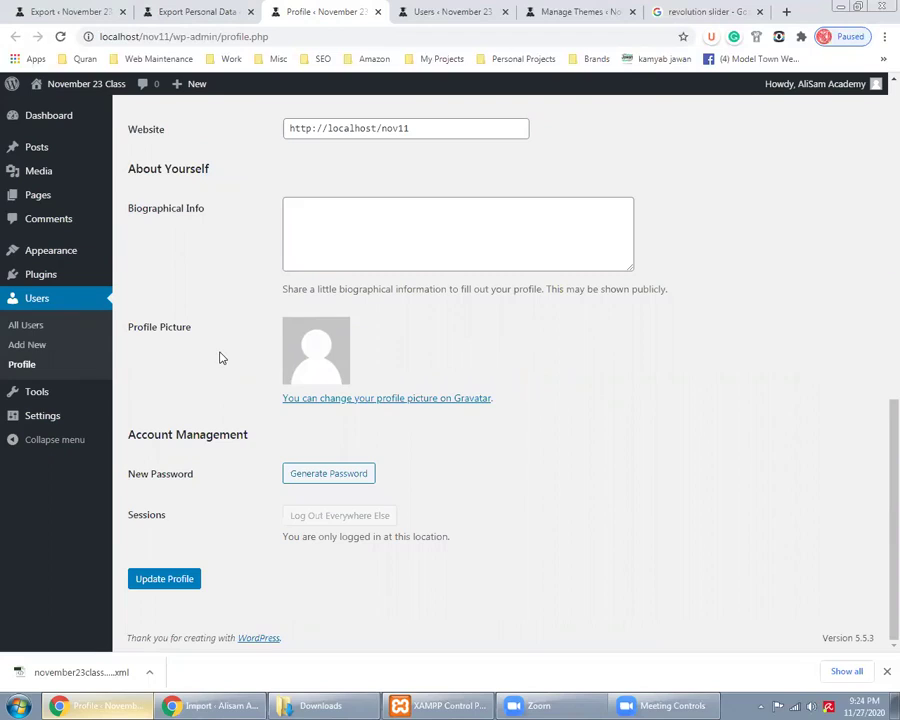
{"action": "left_click_drag", "start_coordinate": [494, 397], "coordinate": [446, 393]}
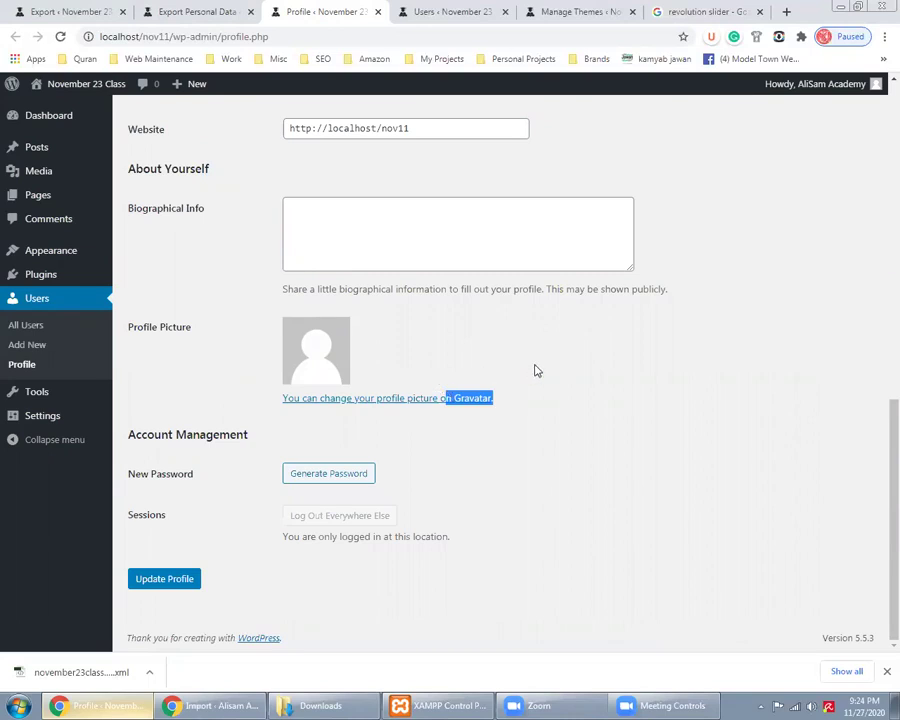
Return to the Export Personal Data page and look over the sidebar menus
{"action": "left_click", "coordinate": [188, 10]}
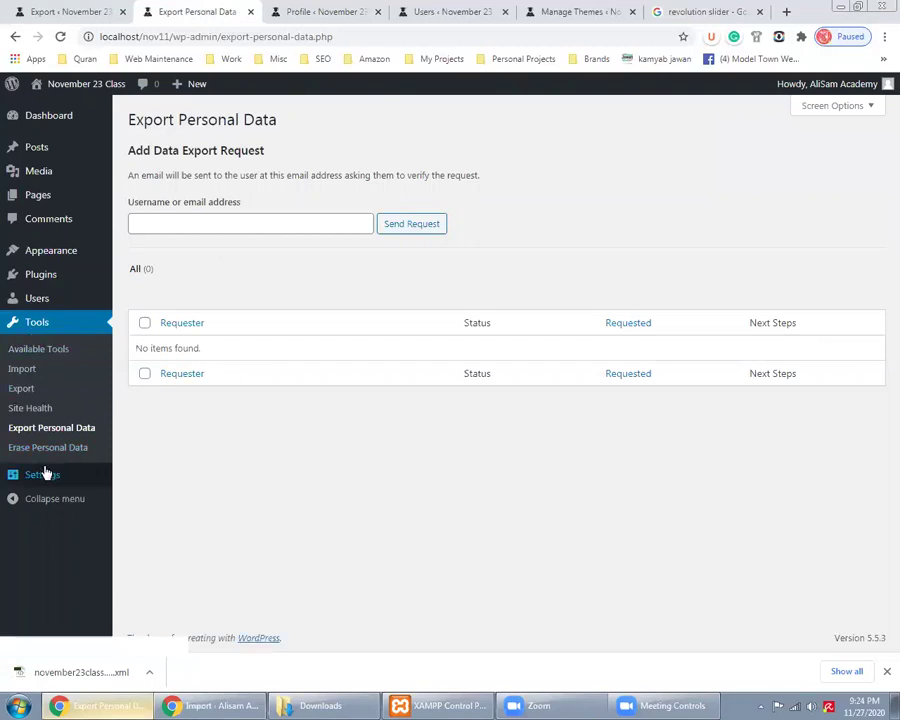
{"action": "mouse_move", "coordinate": [44, 474]}
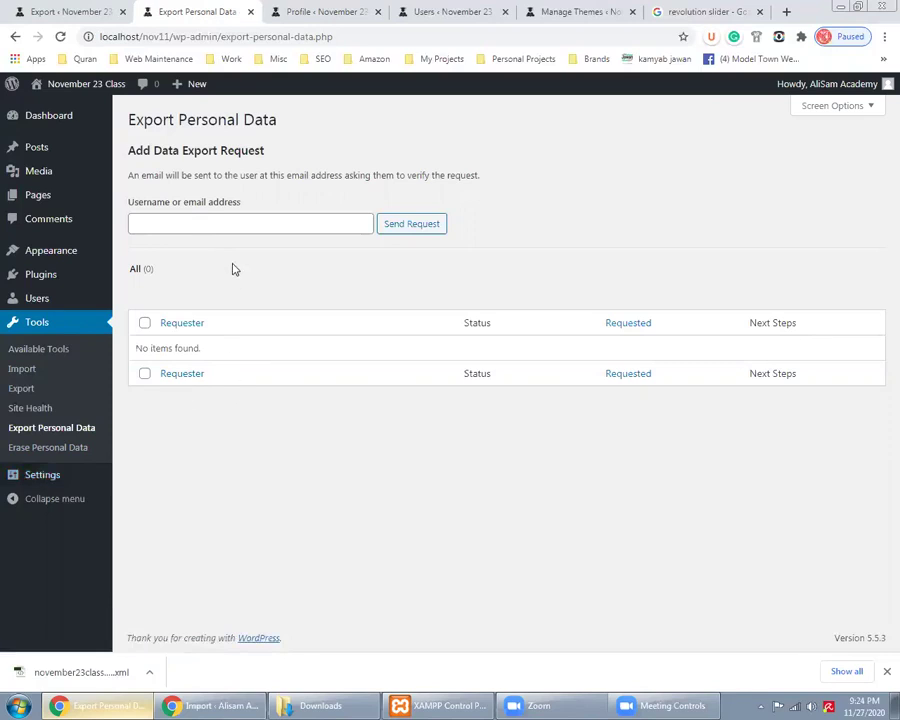
{"action": "mouse_move", "coordinate": [62, 117]}
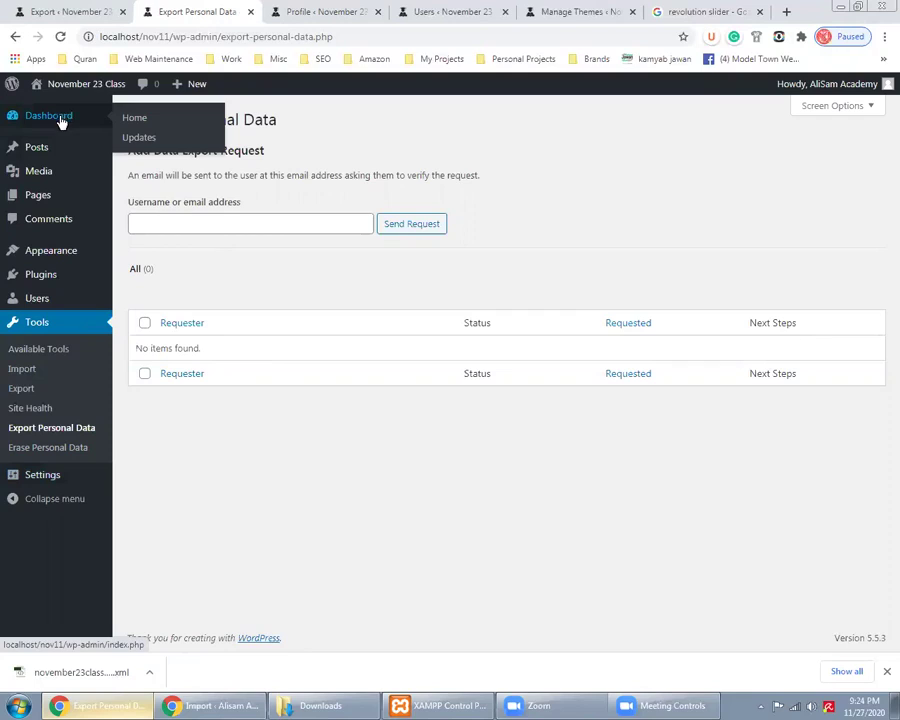
{"action": "mouse_move", "coordinate": [52, 150]}
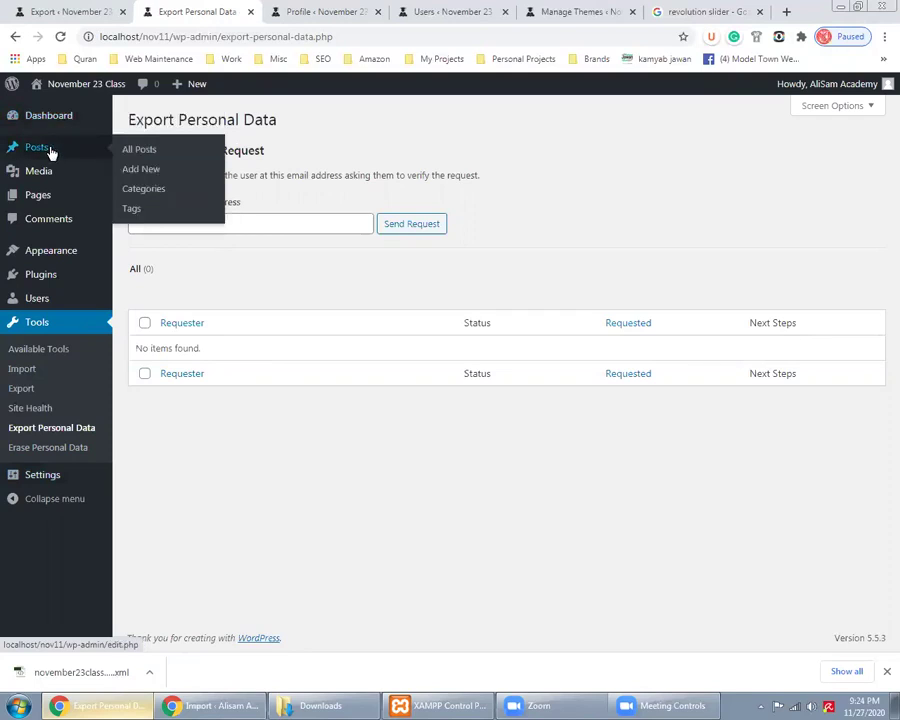
Look over the Appearance and Users sidebar menus, then Alt+Tab to the nov9 incognito window
{"action": "mouse_move", "coordinate": [57, 210]}
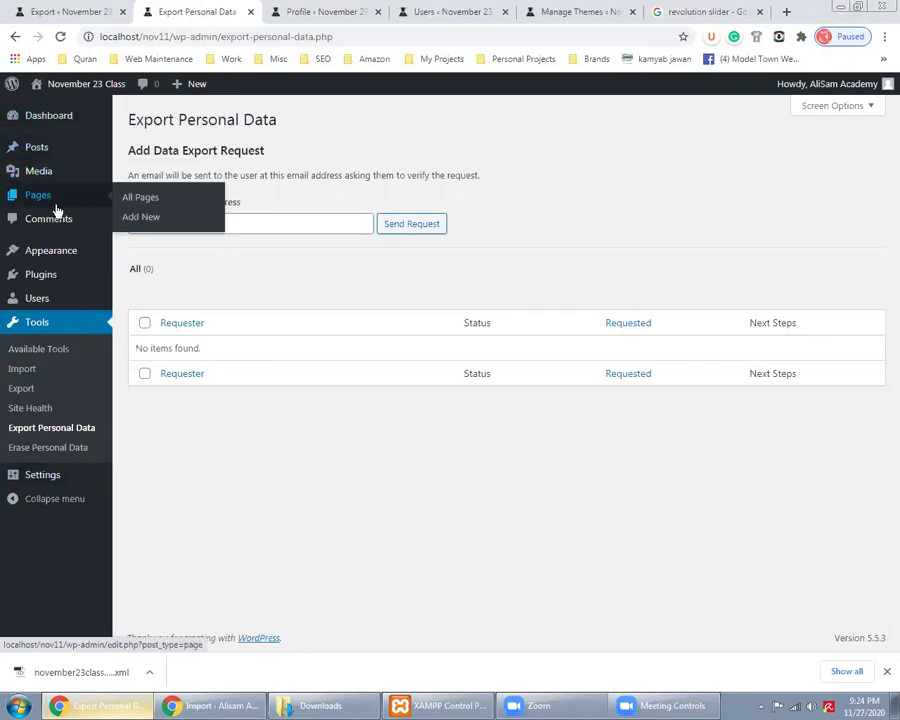
{"action": "mouse_move", "coordinate": [67, 252]}
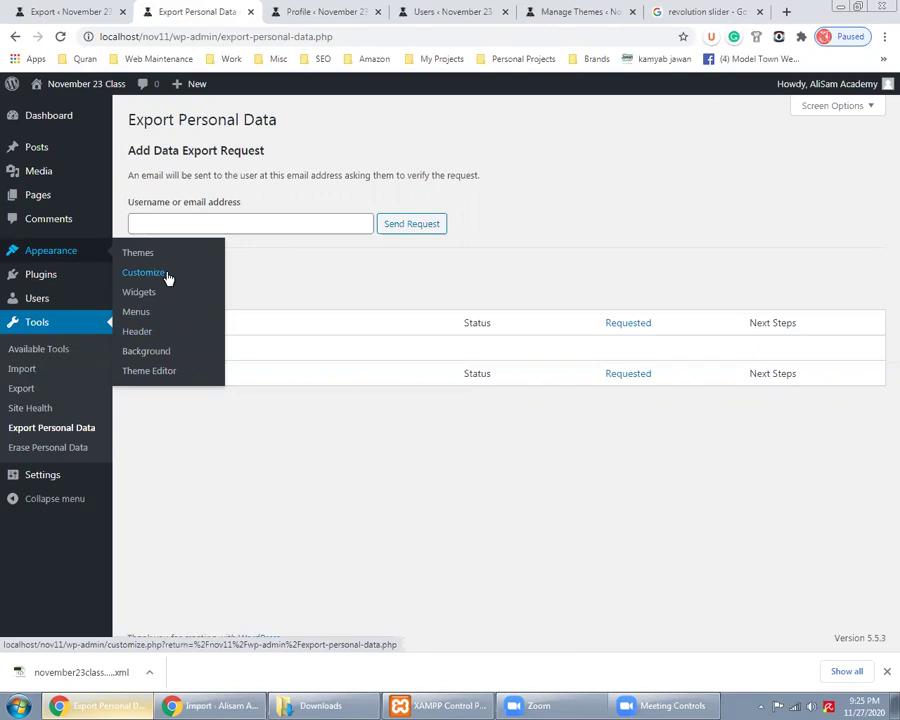
{"action": "mouse_move", "coordinate": [90, 303]}
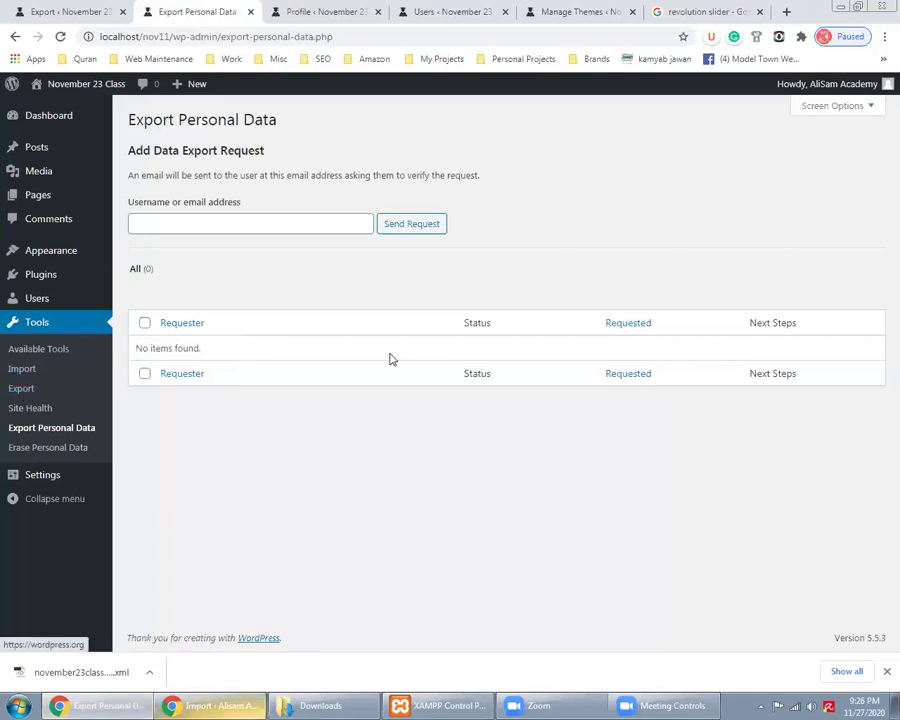
{"action": "key", "text": "alt+Tab"}
Reload the nov9 dashboard, then switch to the window showing Export Personal Data
{"action": "left_click", "coordinate": [245, 12]}
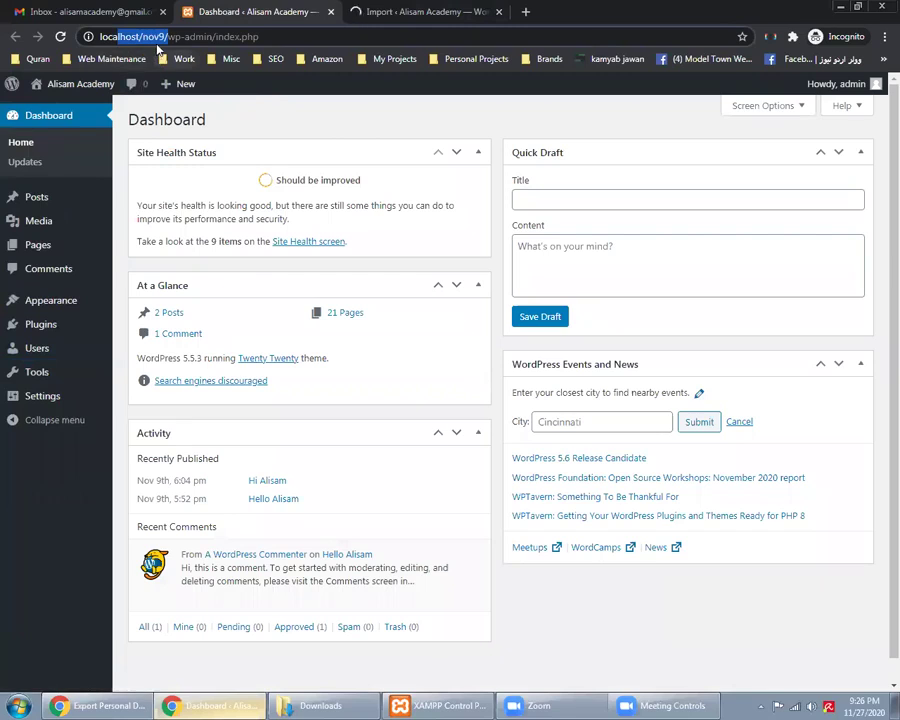
{"action": "left_click", "coordinate": [225, 122]}
{"action": "right_click", "coordinate": [225, 122]}
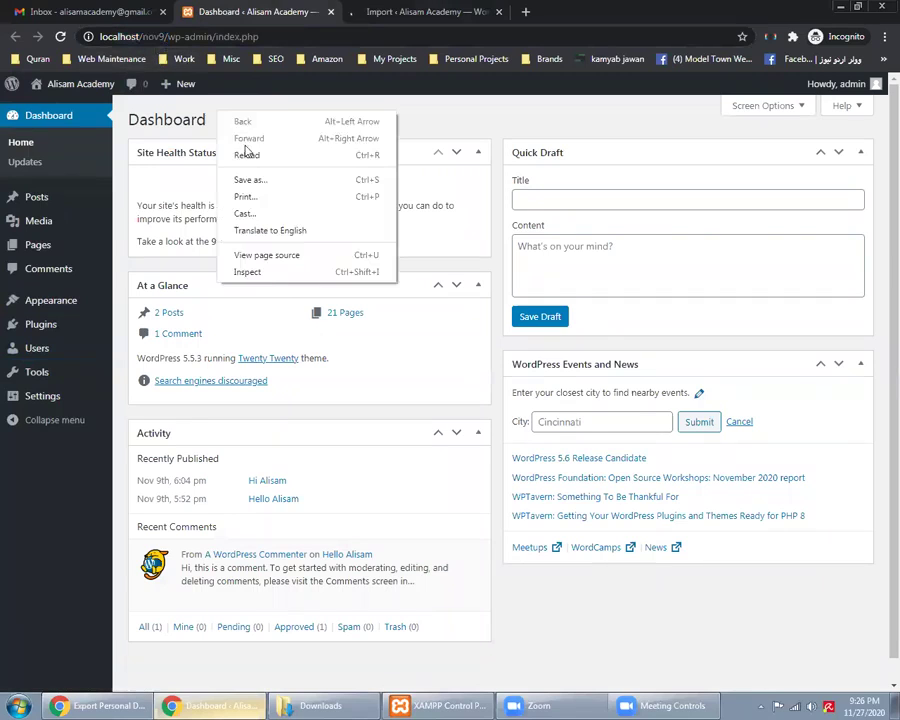
{"action": "left_click", "coordinate": [250, 153]}
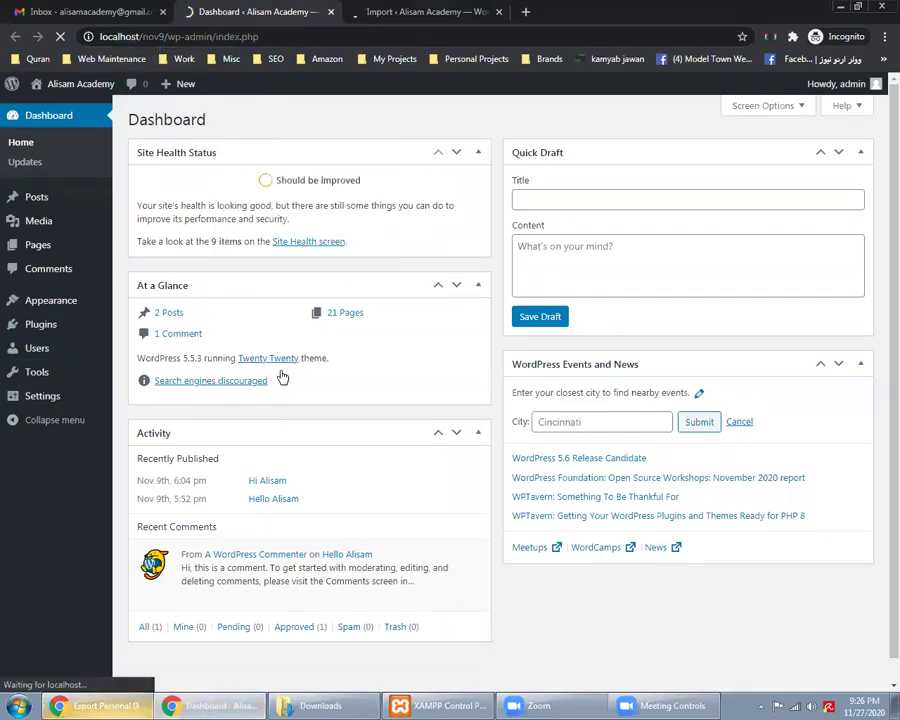
{"action": "key", "text": "alt+Tab"}
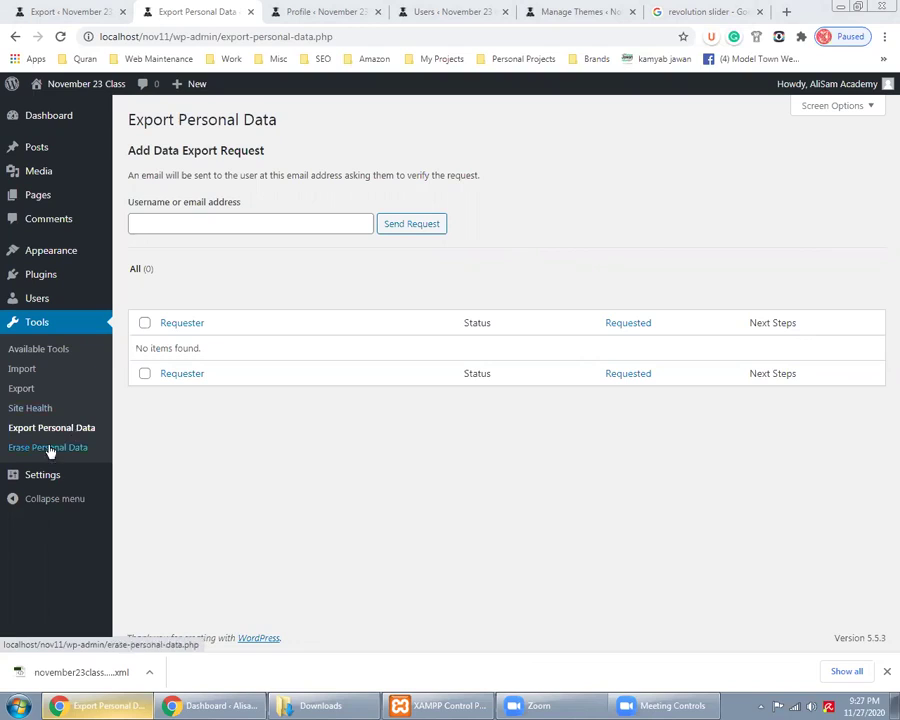
Go to Erase Personal Data, compare the profile's email field, then return to the erase form
{"action": "left_click", "coordinate": [50, 448]}
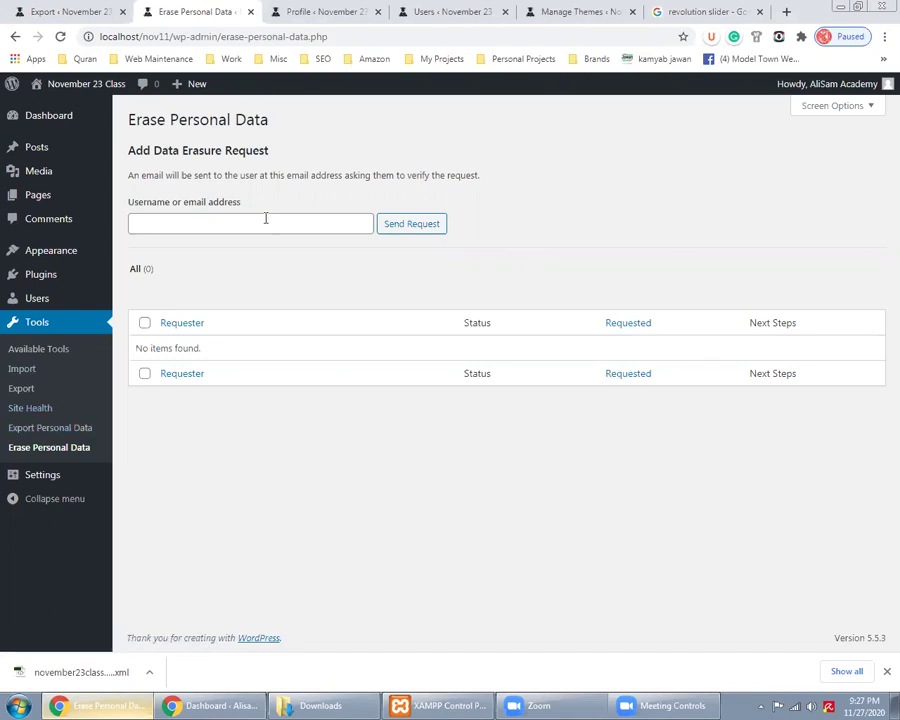
{"action": "left_click", "coordinate": [380, 230]}
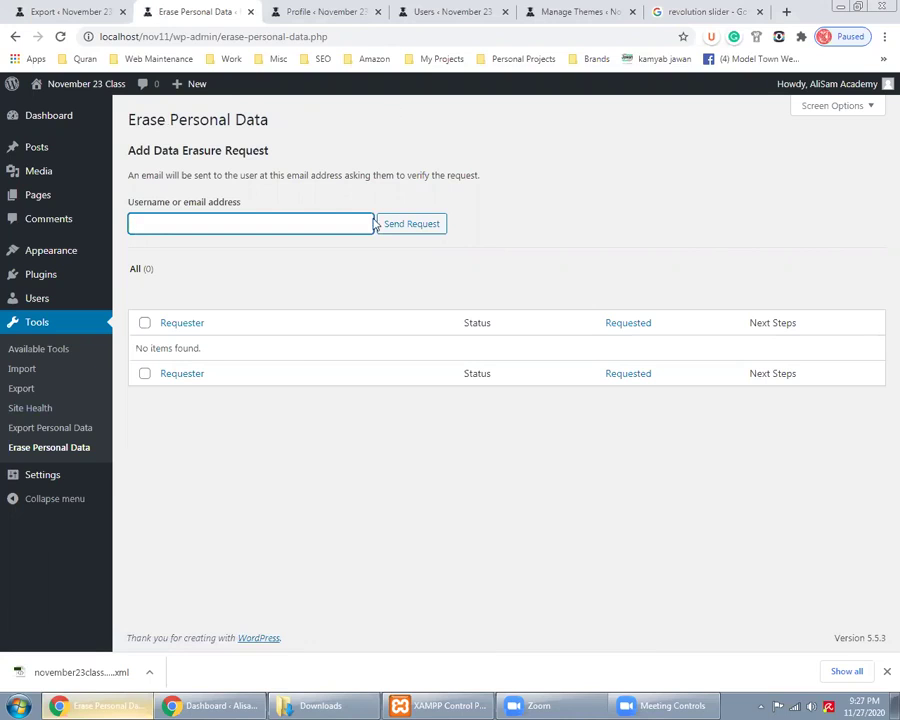
{"action": "key", "text": "ctrl+Tab"}
{"action": "scroll", "coordinate": [416, 404], "scroll_direction": "up", "scroll_amount": 4}
{"action": "left_click", "coordinate": [416, 404]}
{"action": "left_click", "coordinate": [197, 11]}
{"action": "key", "text": "ctrl+Tab"}
{"action": "double_click", "coordinate": [467, 405]}
{"action": "key", "text": "ctrl+a"}
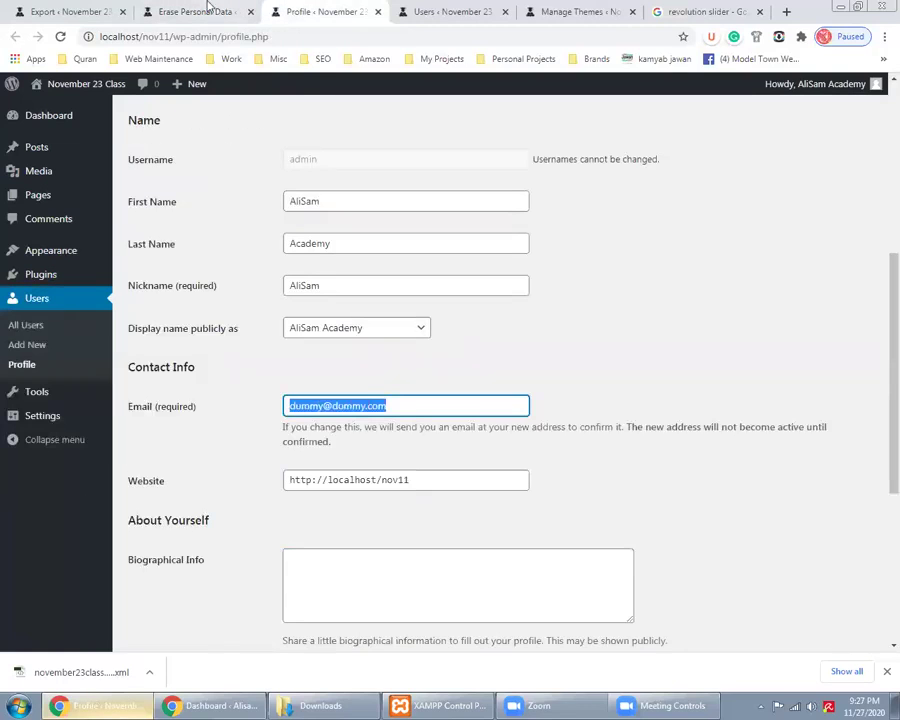
{"action": "left_click", "coordinate": [207, 14]}
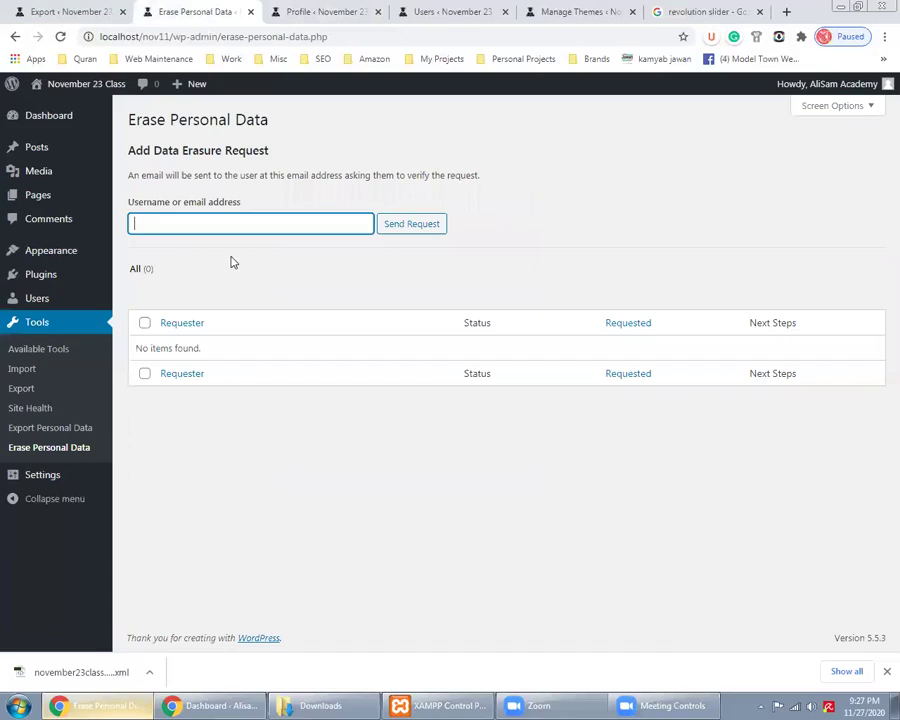
{"action": "mouse_move", "coordinate": [62, 485]}
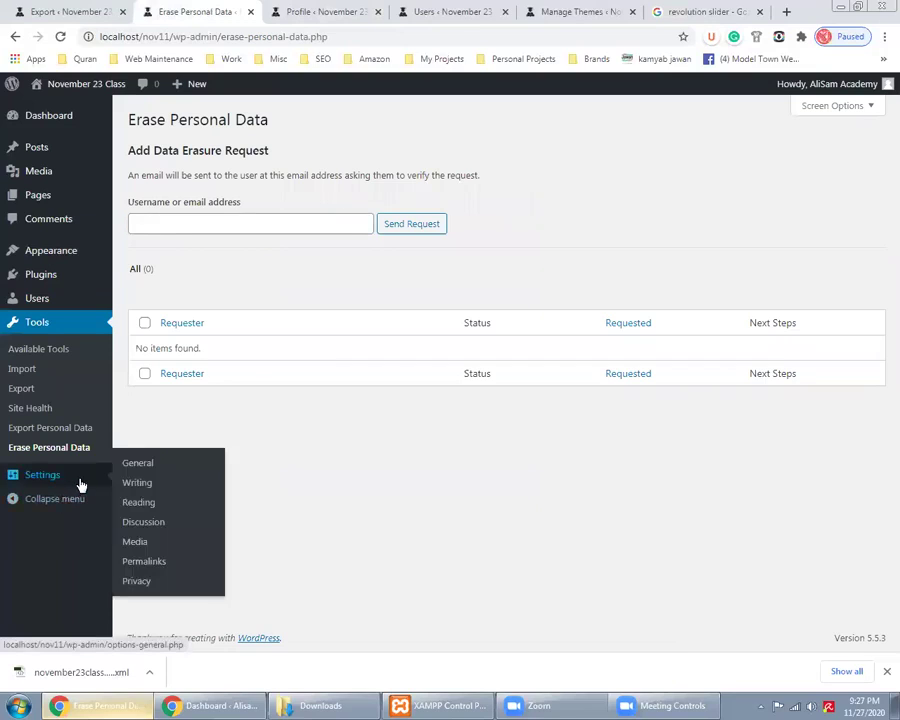
Go to General Settings, visit the live site's front page, then switch to the incognito Gmail window
{"action": "left_click", "coordinate": [132, 468]}
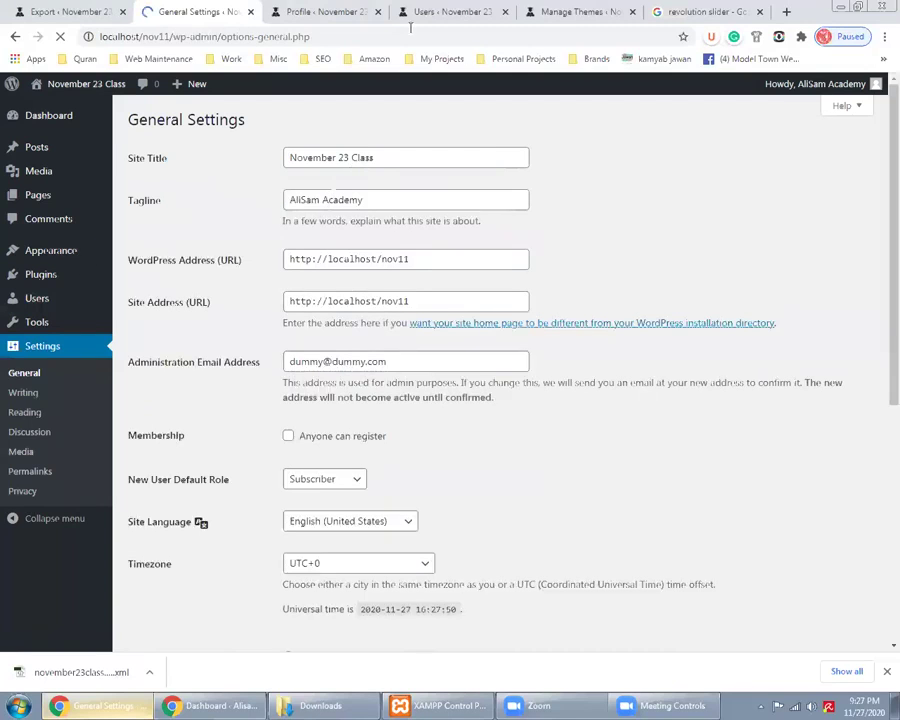
{"action": "left_click", "coordinate": [437, 10]}
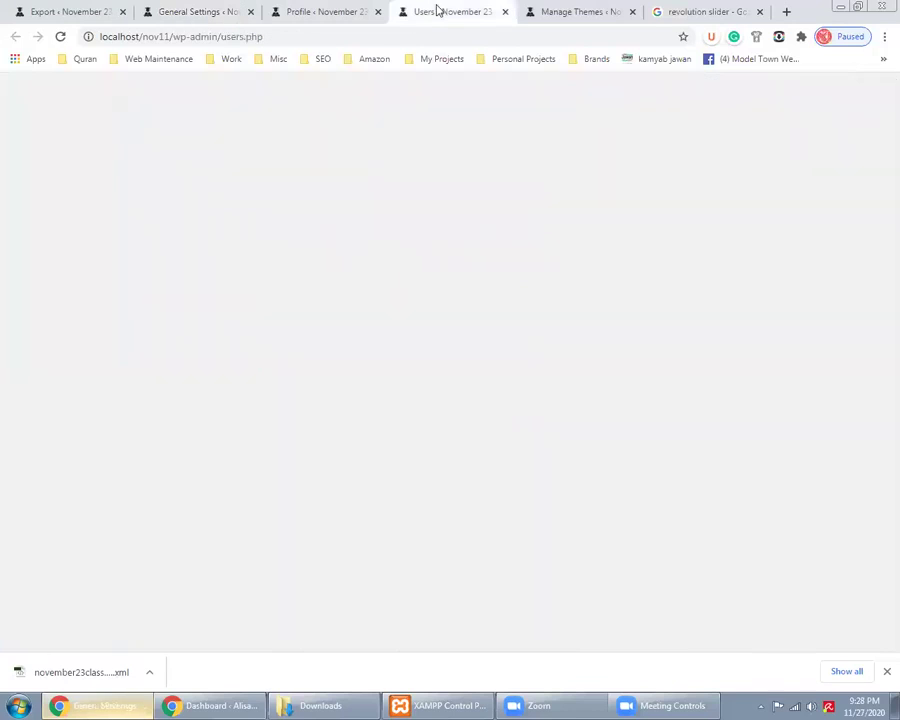
{"action": "left_click", "coordinate": [66, 10]}
{"action": "mouse_move", "coordinate": [82, 86]}
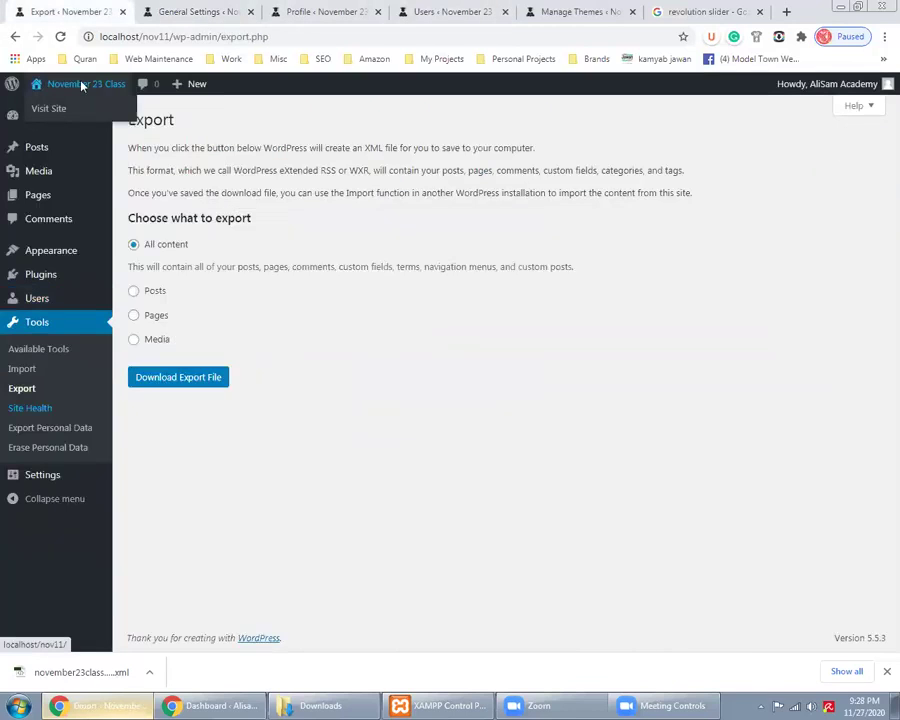
{"action": "left_click", "coordinate": [82, 86]}
{"action": "left_click_drag", "start_coordinate": [66, 10], "coordinate": [188, 6]}
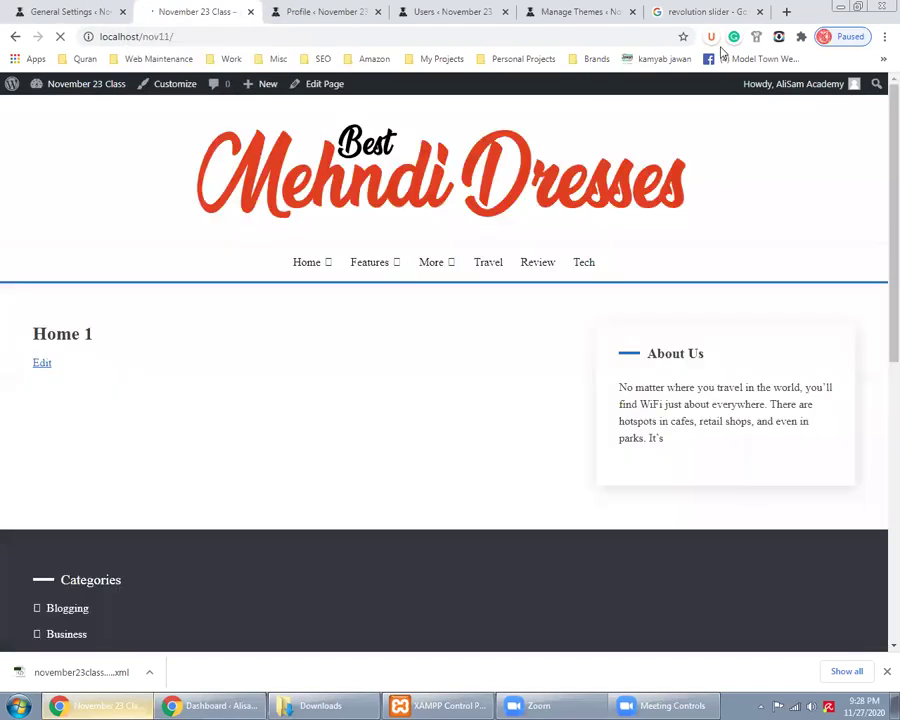
{"action": "key", "text": "alt+Tab"}
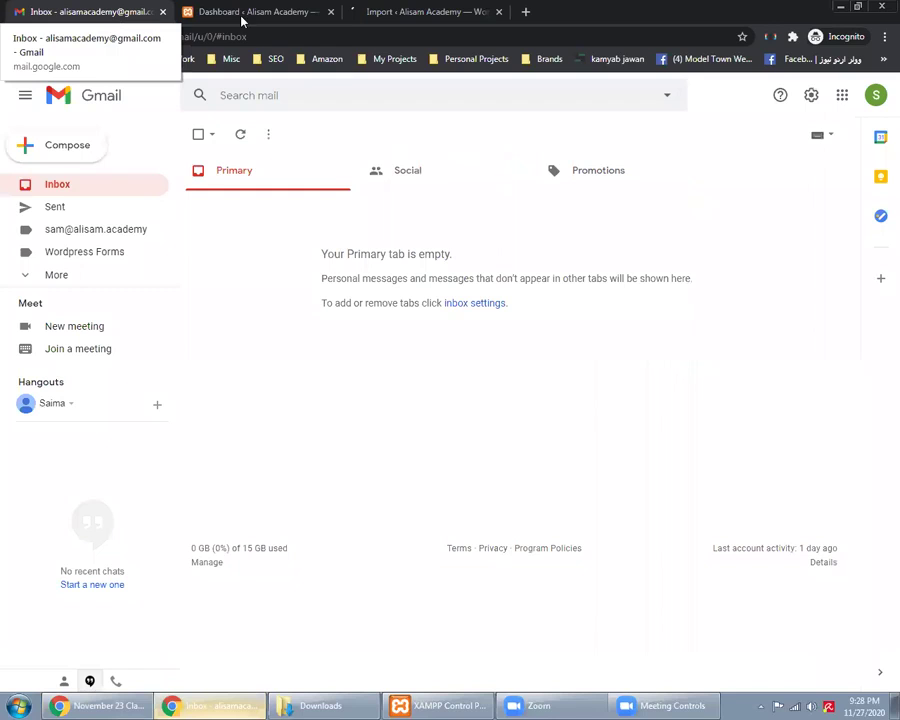
Check the nov9 dashboard and Import page, then bring the November 23 Class front page back
{"action": "left_click", "coordinate": [208, 30]}
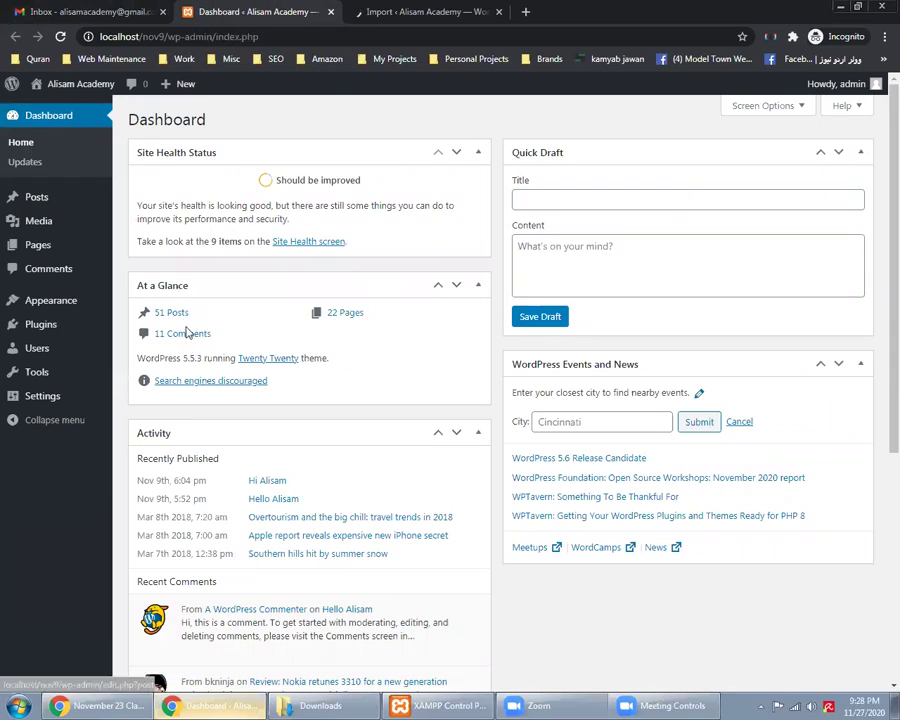
{"action": "left_click", "coordinate": [415, 10]}
{"action": "left_click", "coordinate": [265, 11]}
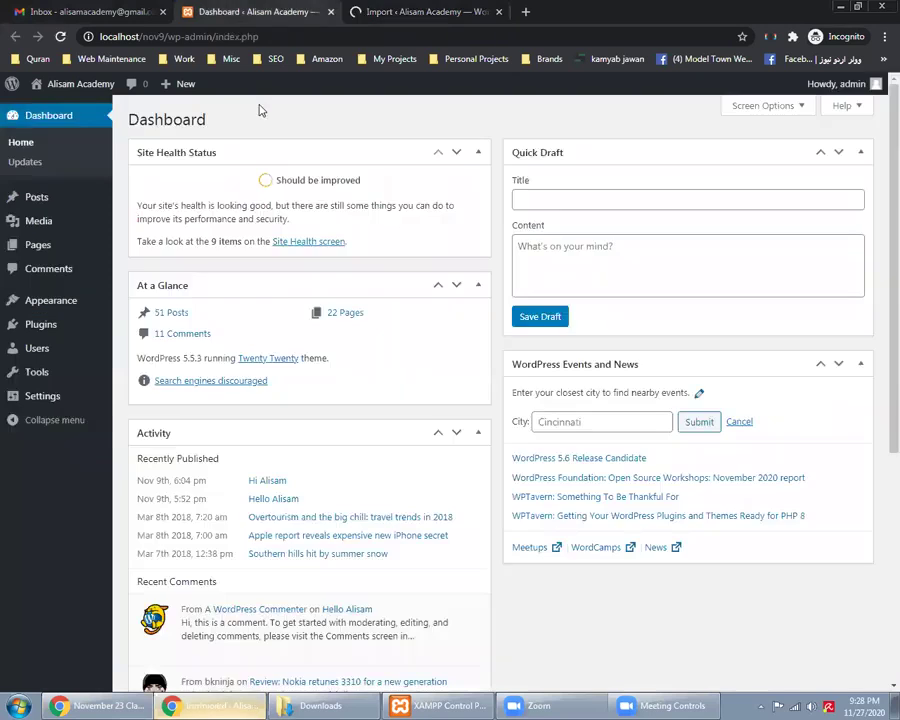
{"action": "left_click", "coordinate": [57, 705]}
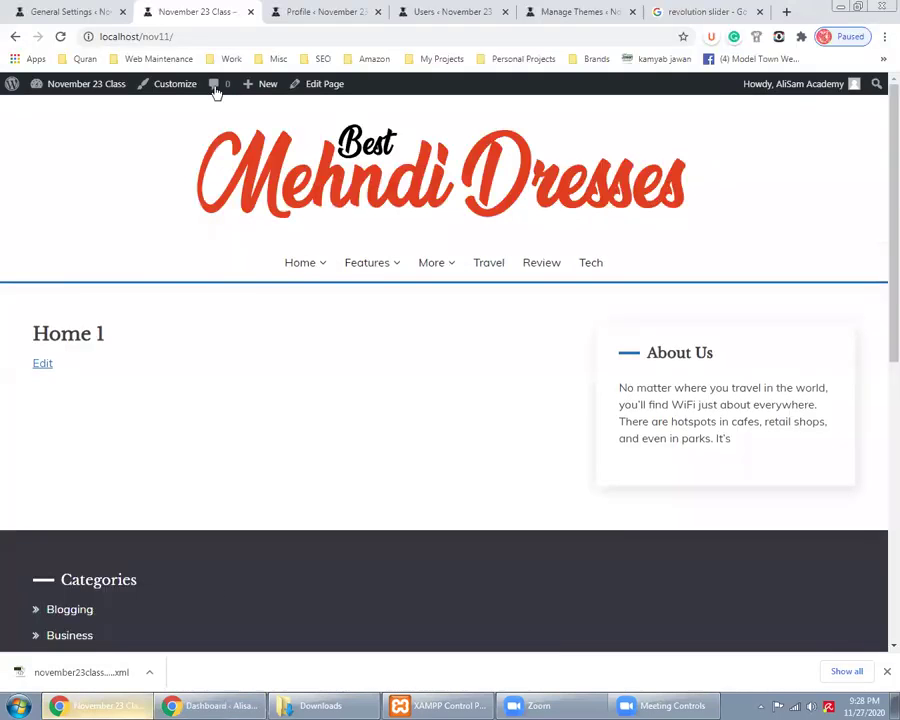
Change the site title to 'November 27 Class', save, and reload the front page to see it
{"action": "left_click", "coordinate": [64, 12]}
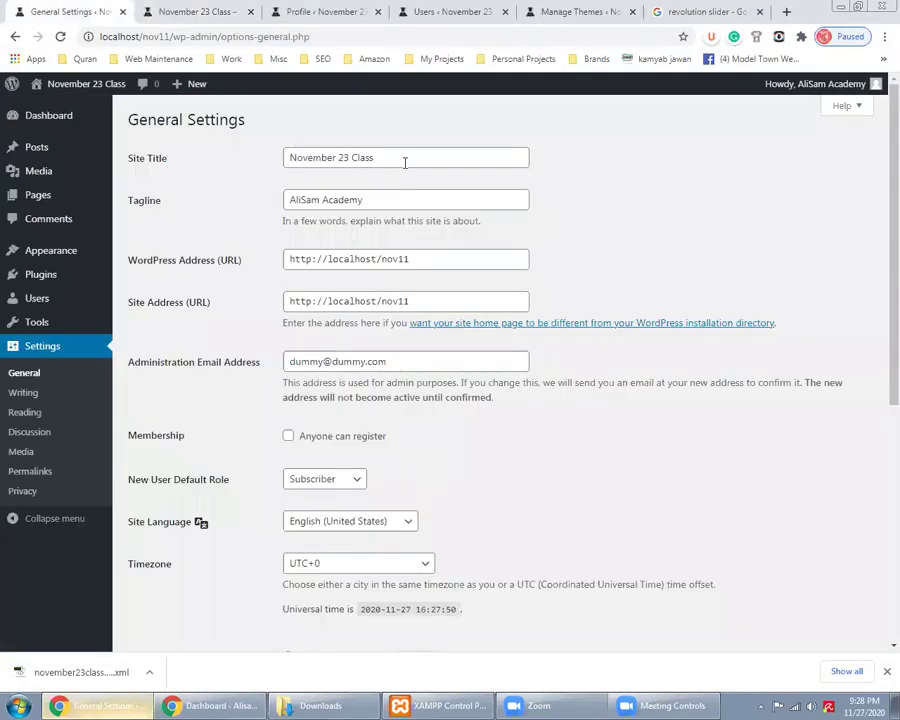
{"action": "left_click", "coordinate": [343, 158]}
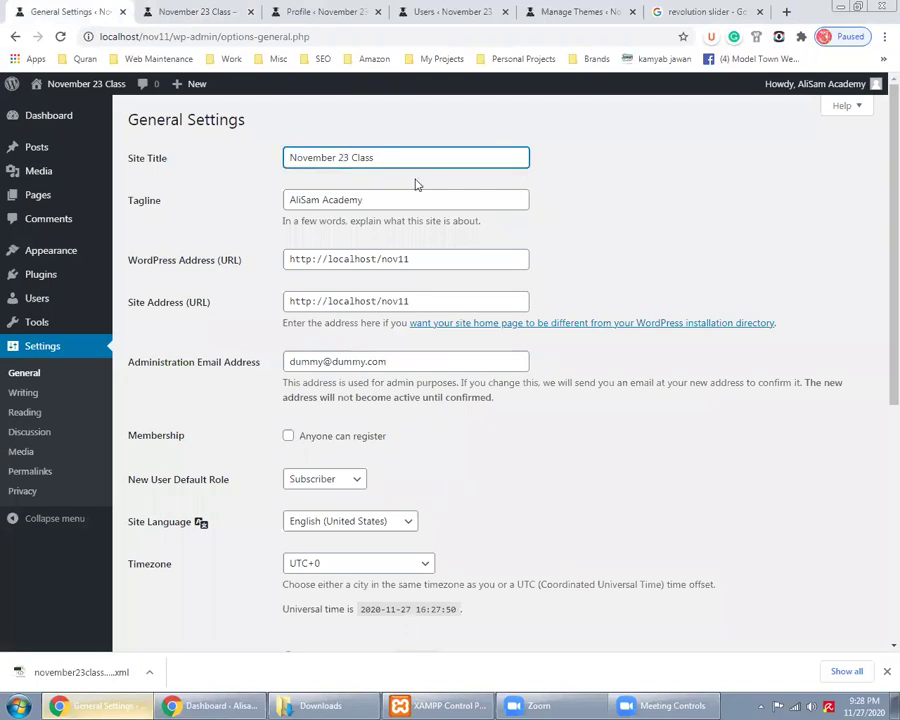
{"action": "key", "text": "BackSpace"}
{"action": "type", "text": "7"}
{"action": "scroll", "coordinate": [293, 464], "scroll_direction": "down", "scroll_amount": 5}
{"action": "left_click", "coordinate": [190, 578]}
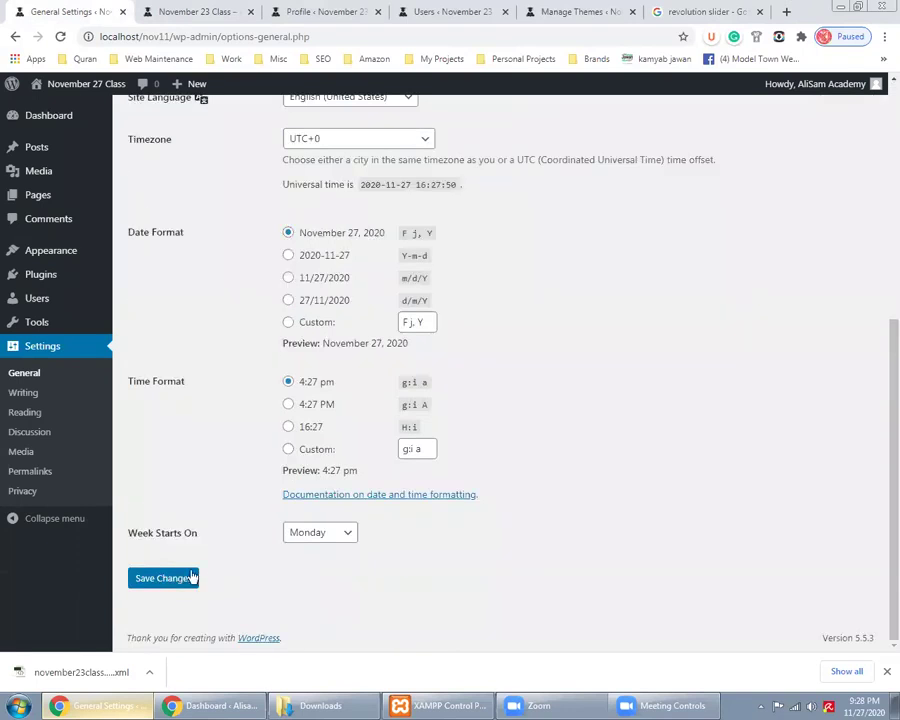
{"action": "key", "text": "ctrl+Tab"}
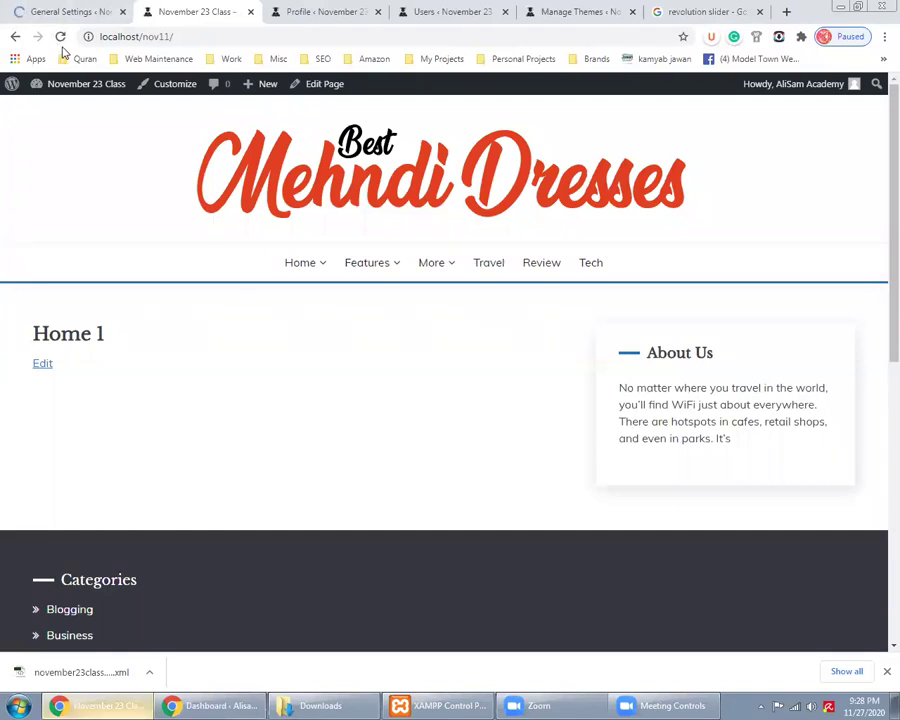
{"action": "left_click", "coordinate": [59, 36]}
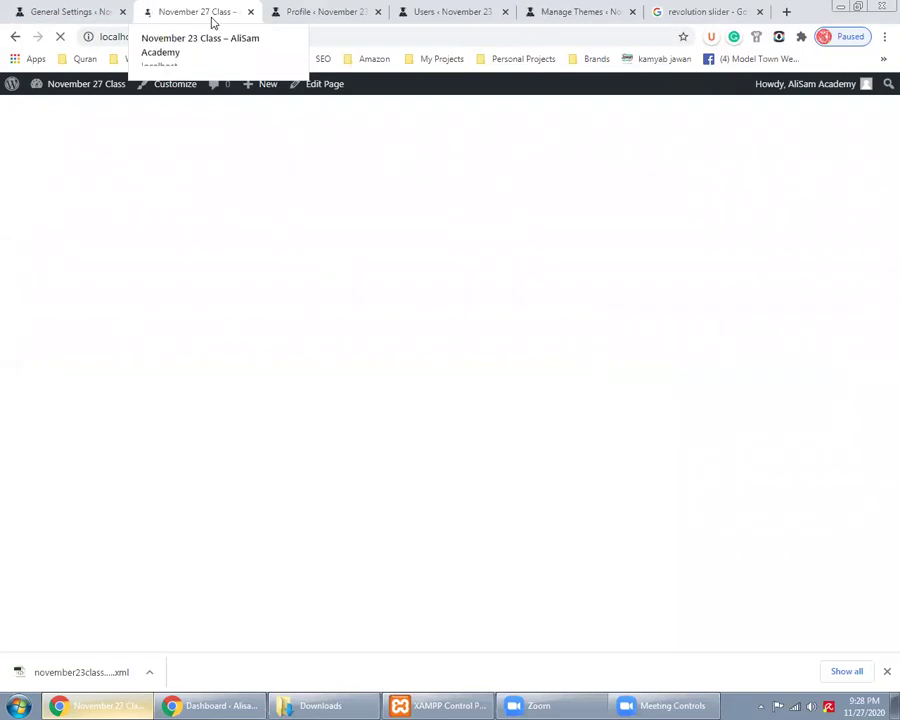
Select 'Academy' in the 'AliSam Academy' tagline, then return to the front page
{"action": "left_click", "coordinate": [65, 11]}
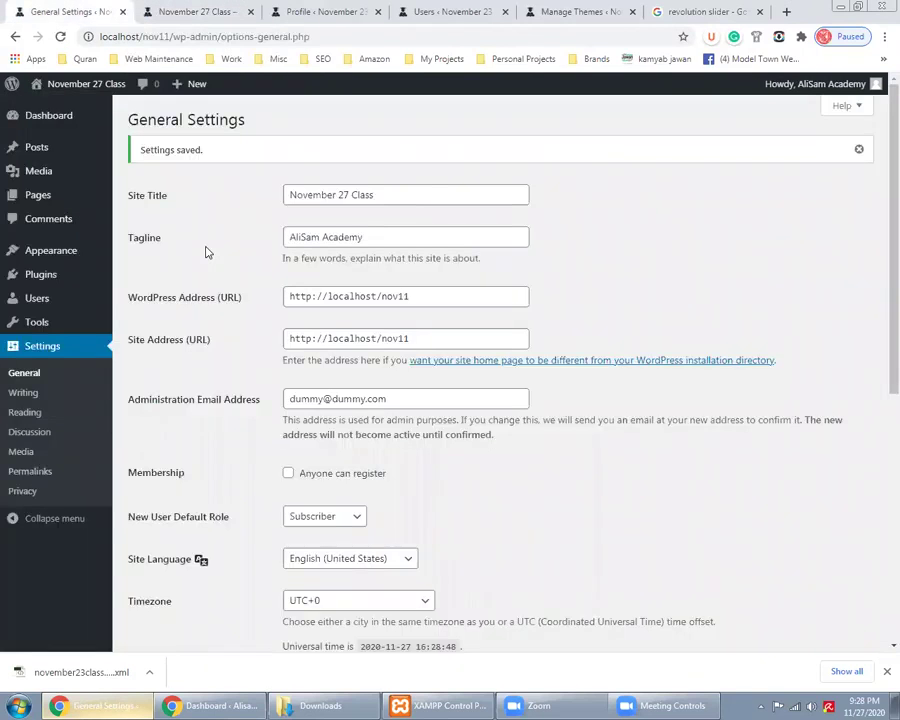
{"action": "left_click", "coordinate": [371, 237]}
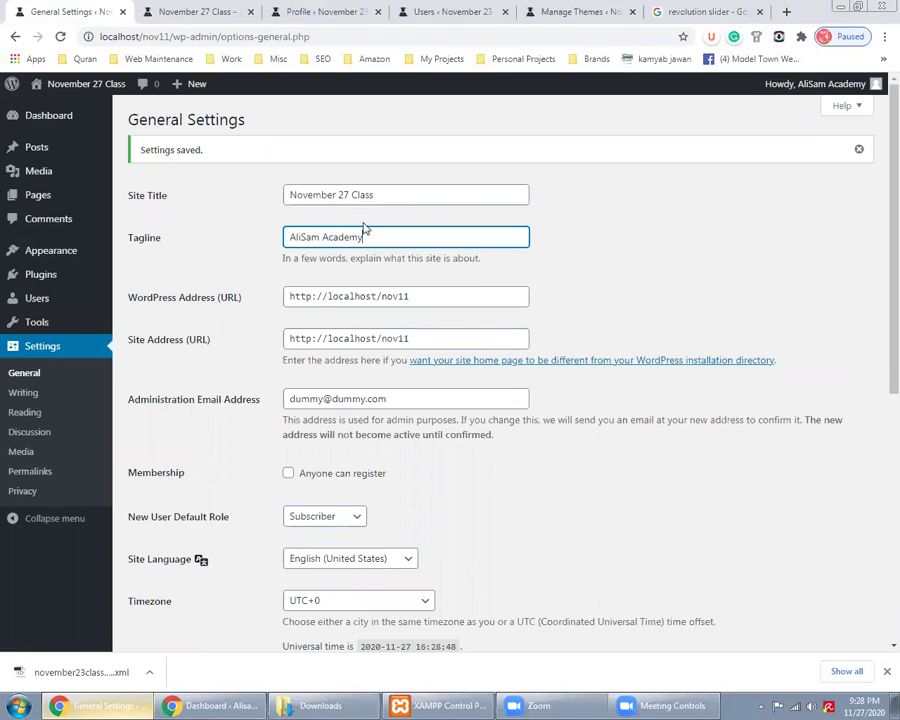
{"action": "key", "text": "ctrl+shift+Left"}
{"action": "left_click", "coordinate": [207, 12]}
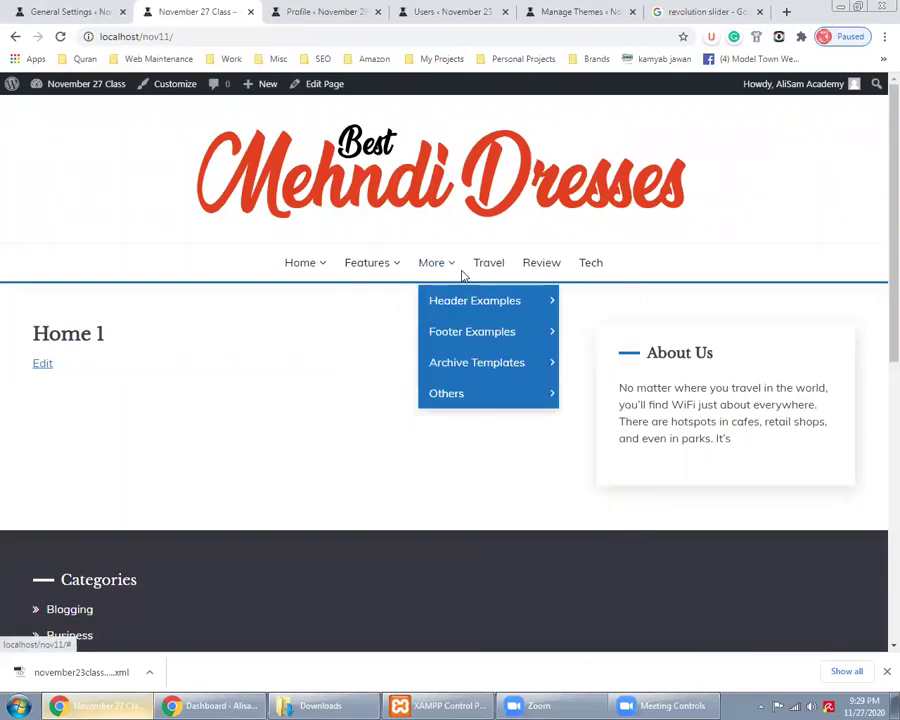
Open Home 2 from the site's Home menu, then return to General Settings and scroll down
{"action": "mouse_move", "coordinate": [303, 263]}
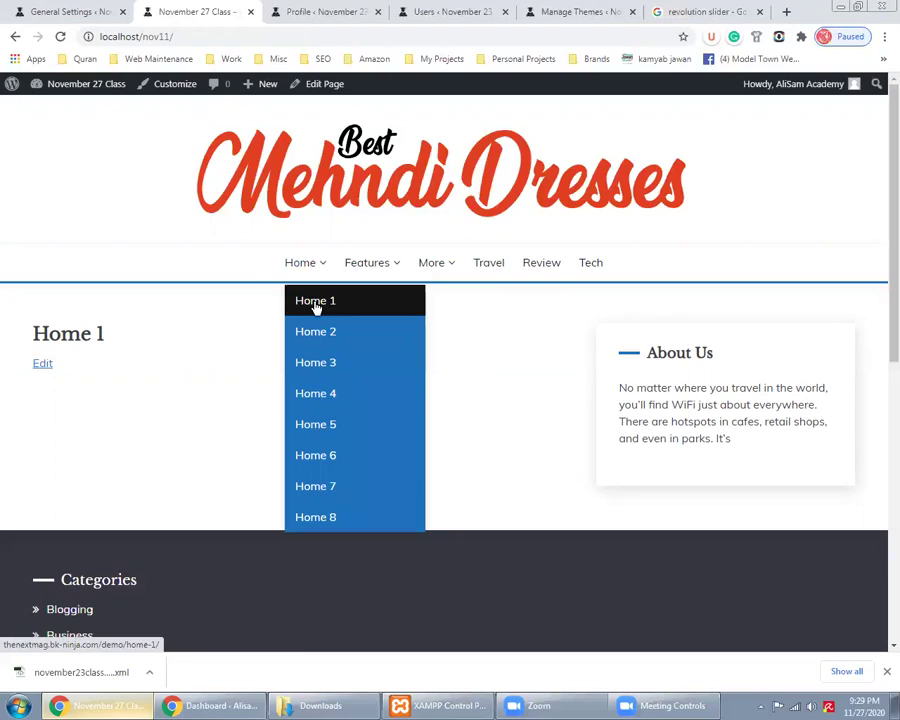
{"action": "left_click", "coordinate": [316, 334]}
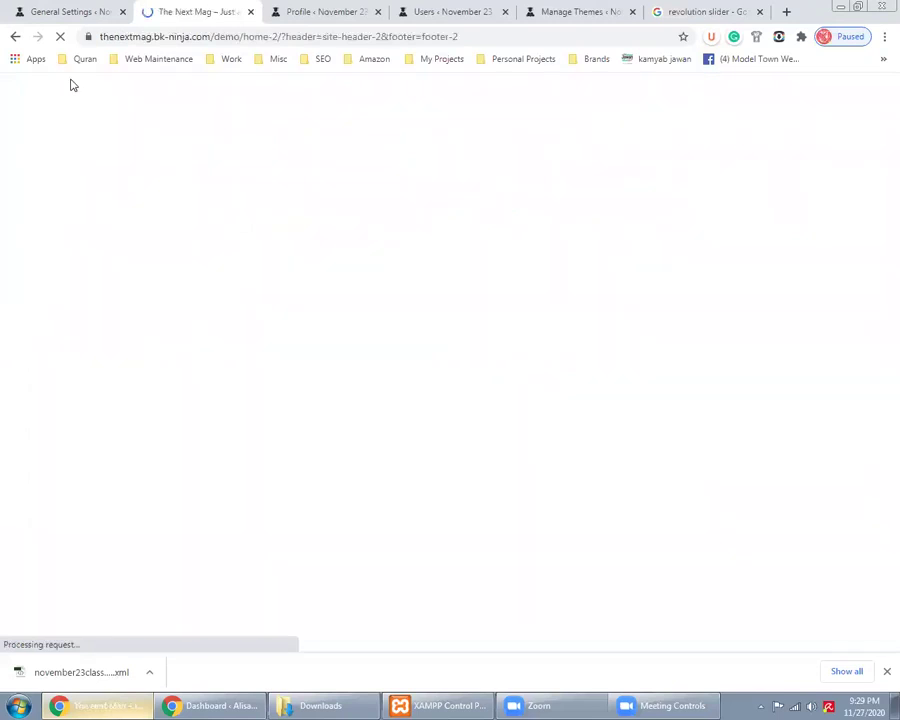
{"action": "left_click", "coordinate": [60, 8]}
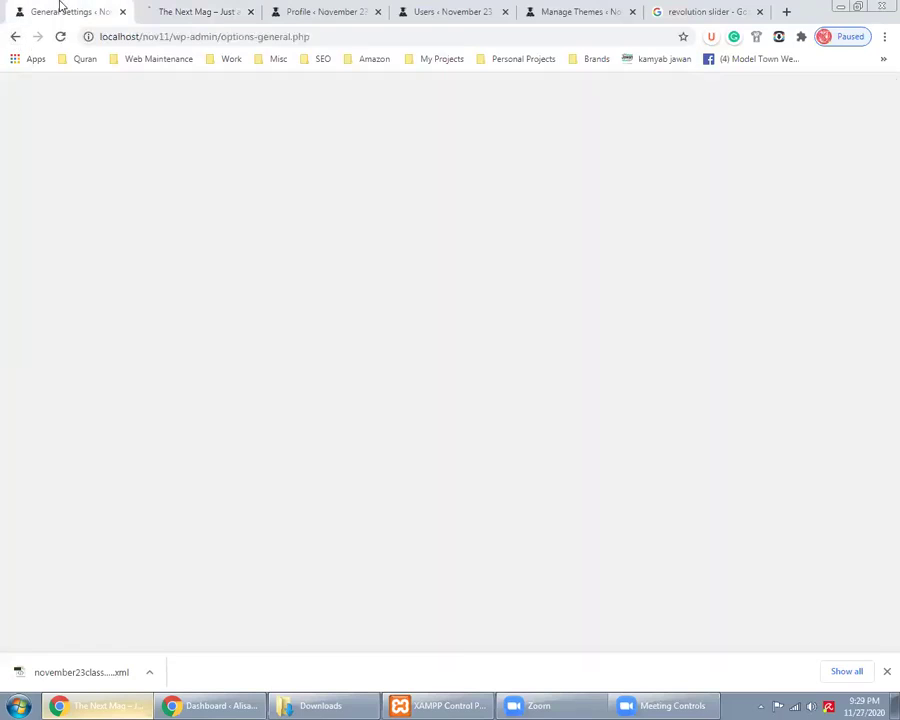
{"action": "key", "text": "ctrl+Tab"}
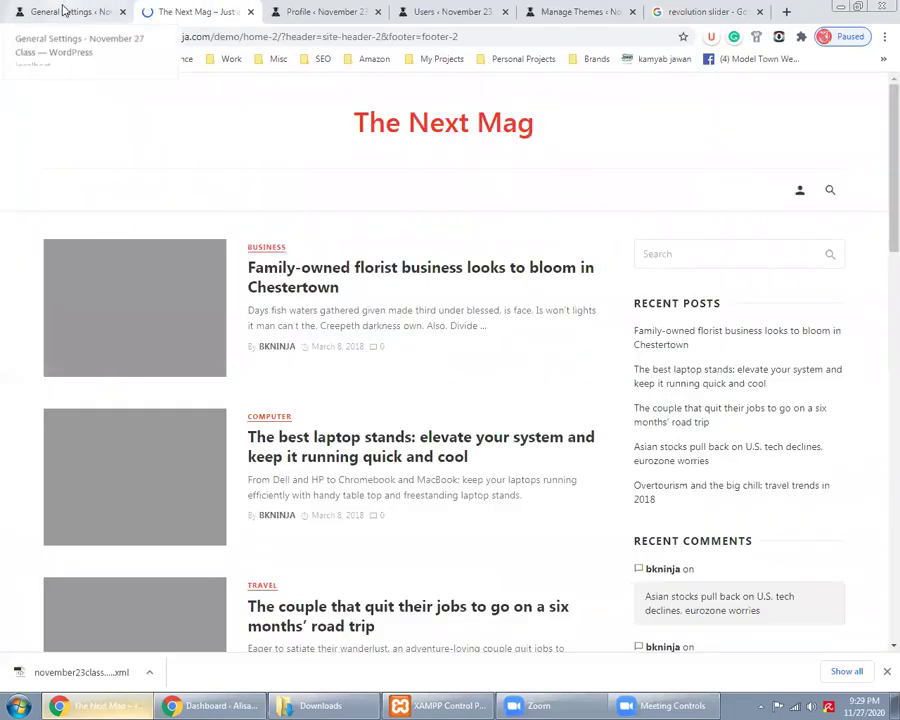
{"action": "left_click", "coordinate": [60, 8]}
{"action": "scroll", "coordinate": [262, 370], "scroll_direction": "down", "scroll_amount": 1}
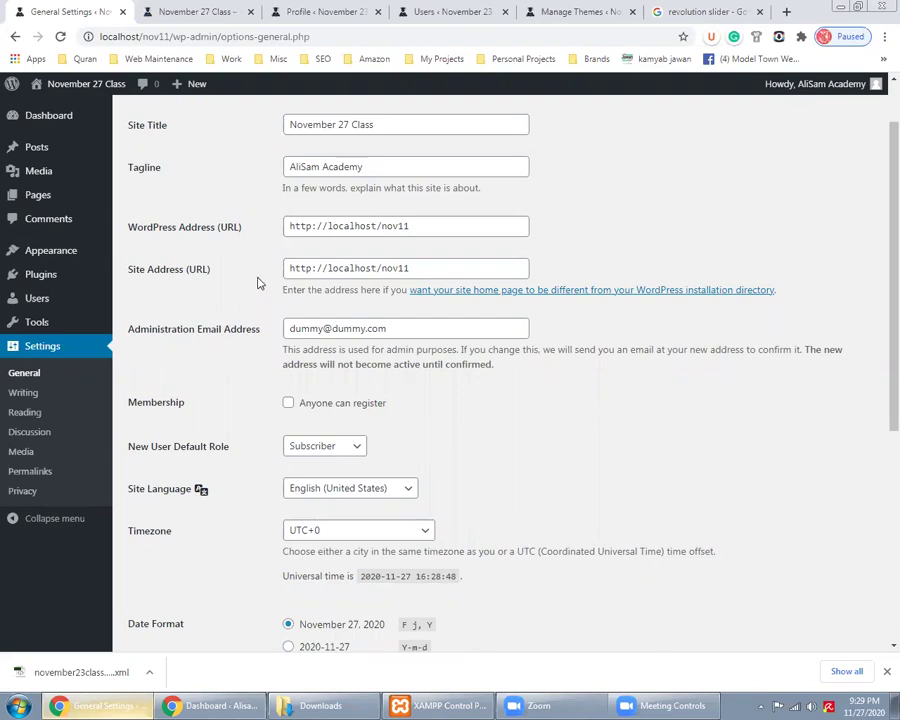
{"action": "triple_click", "coordinate": [302, 226]}
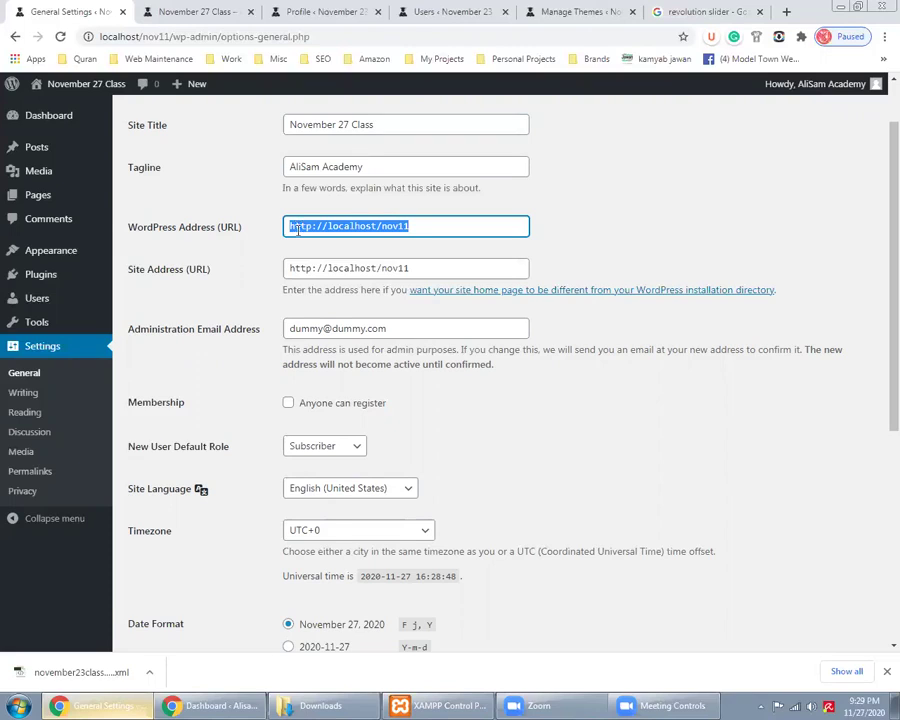
{"action": "left_click", "coordinate": [326, 225]}
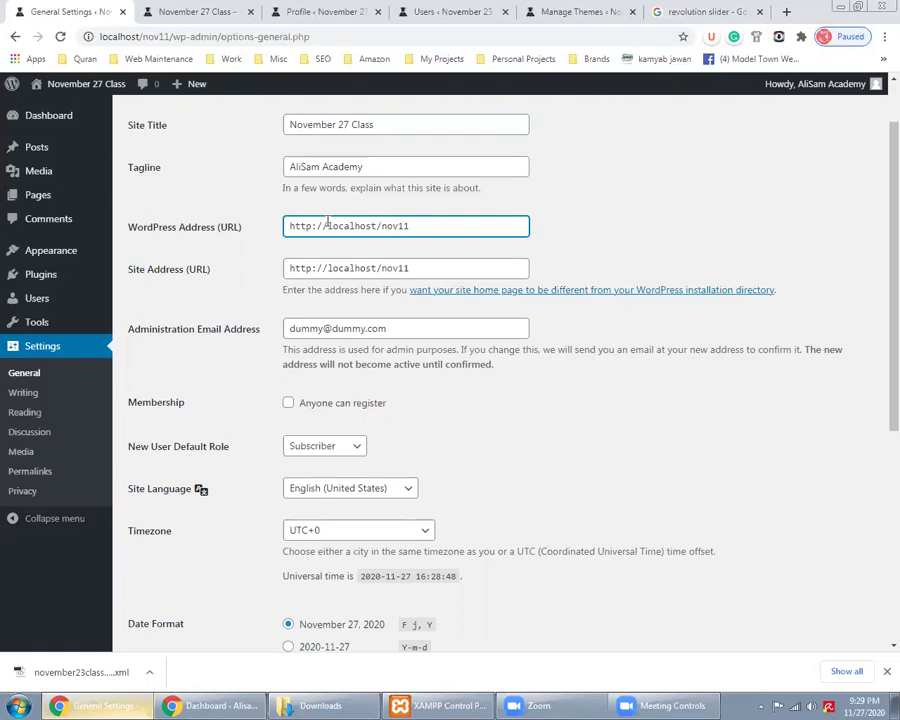
{"action": "triple_click", "coordinate": [330, 226]}
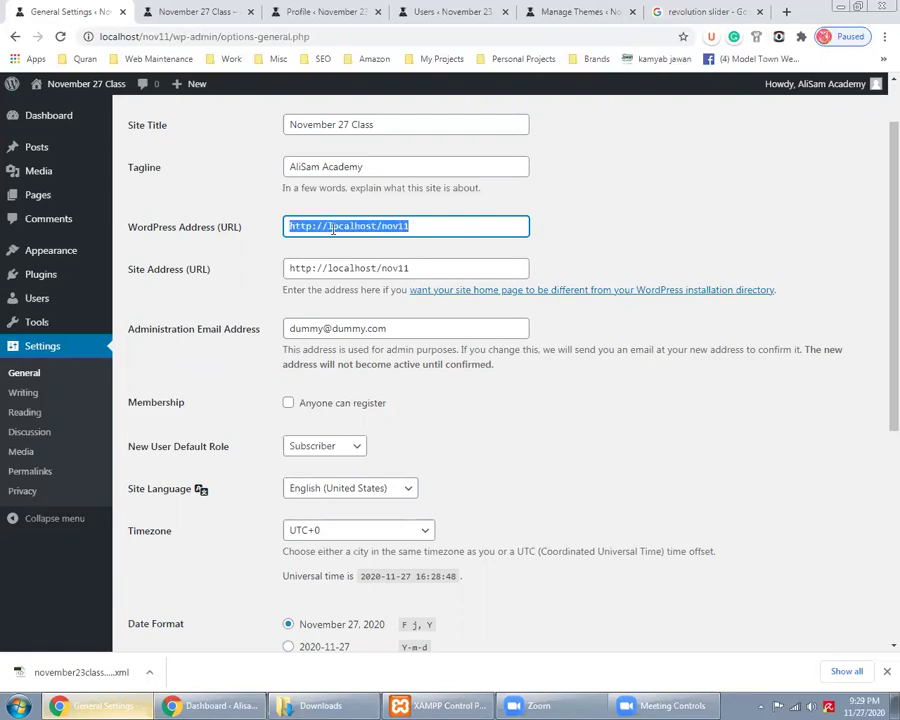
{"action": "triple_click", "coordinate": [298, 227]}
{"action": "left_click", "coordinate": [267, 296]}
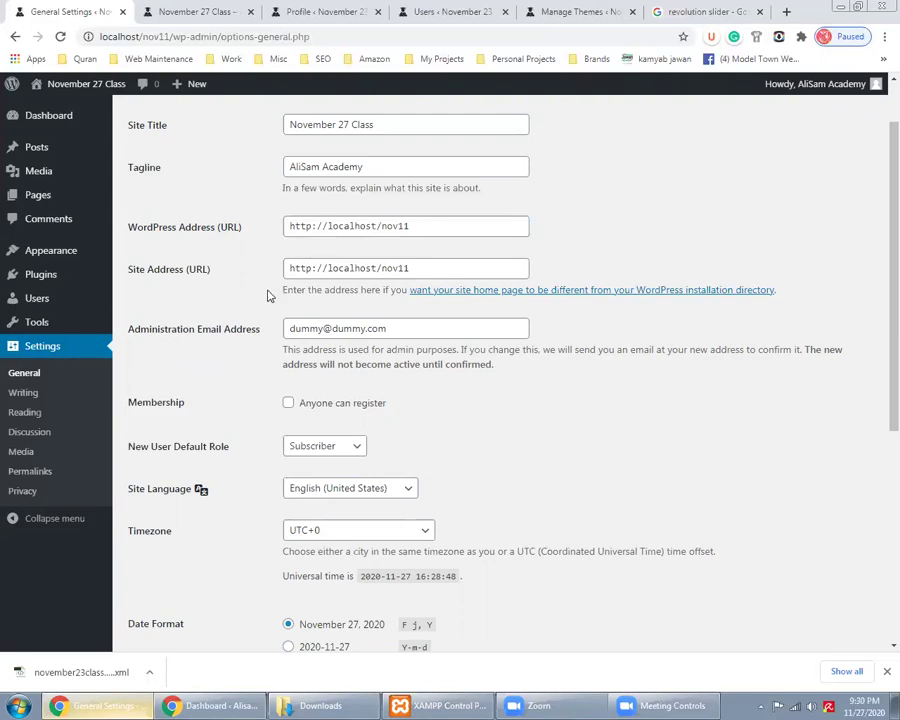
{"action": "scroll", "coordinate": [195, 261], "scroll_direction": "down", "scroll_amount": 2}
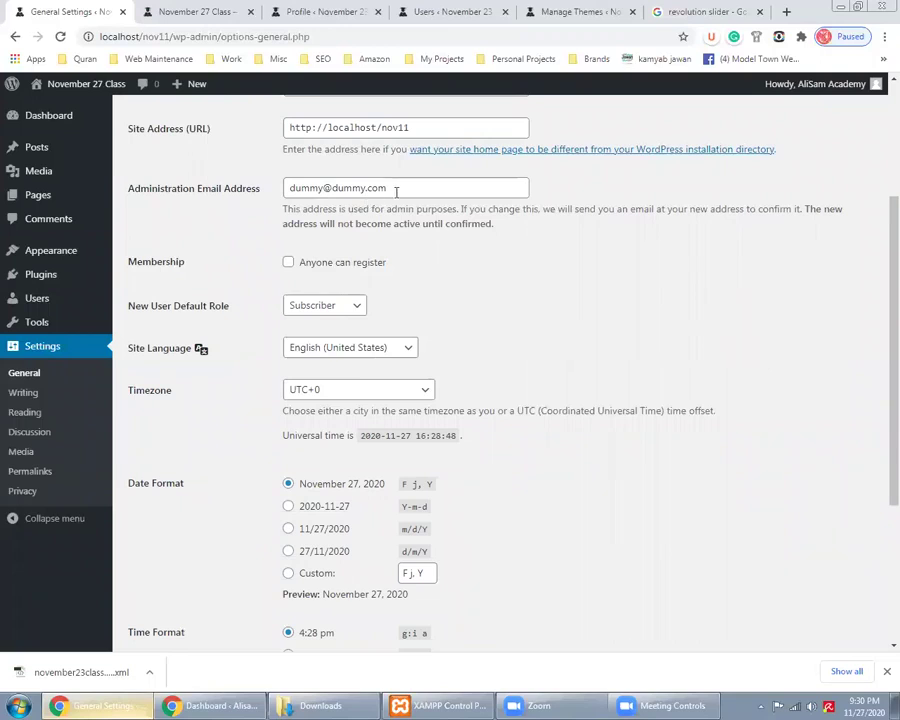
Replace the administration email with a new address and save the General Settings
{"action": "triple_click", "coordinate": [396, 190]}
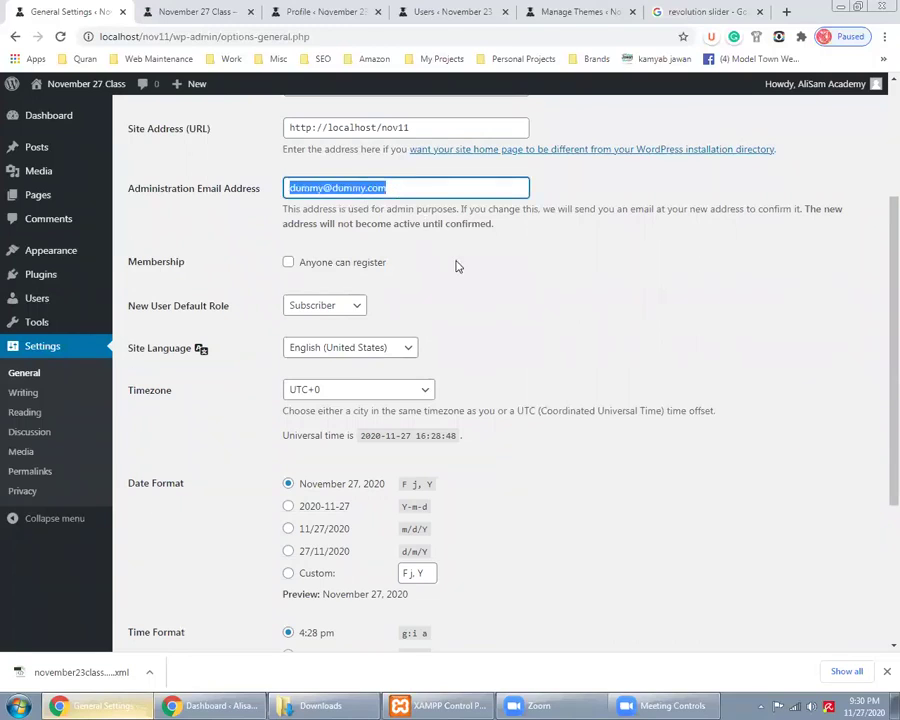
{"action": "scroll", "coordinate": [457, 260], "scroll_direction": "up", "scroll_amount": 1}
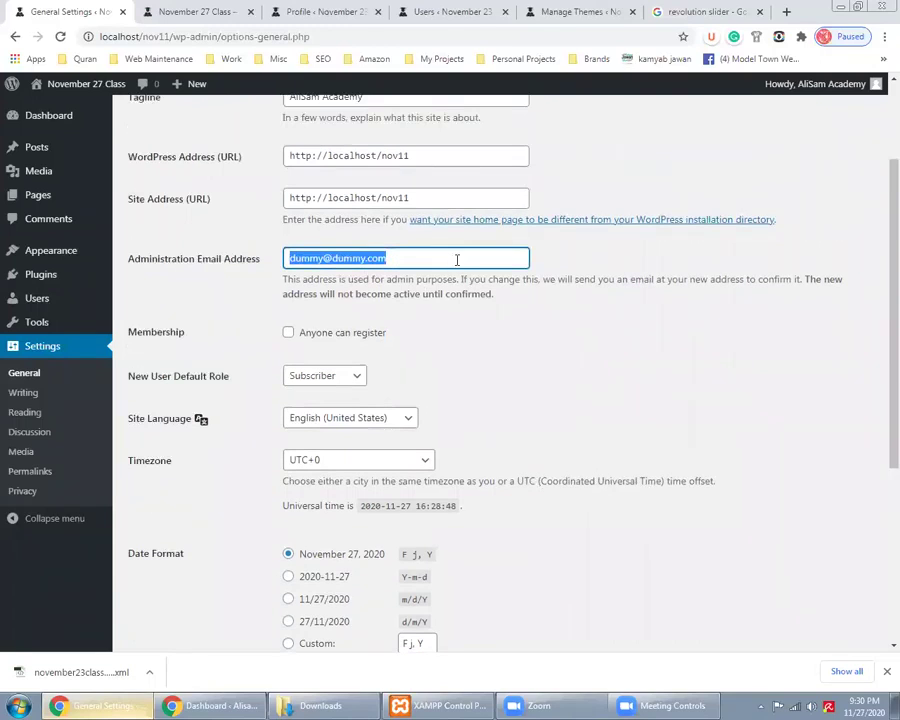
{"action": "type", "text": "abc@dummy.com"}
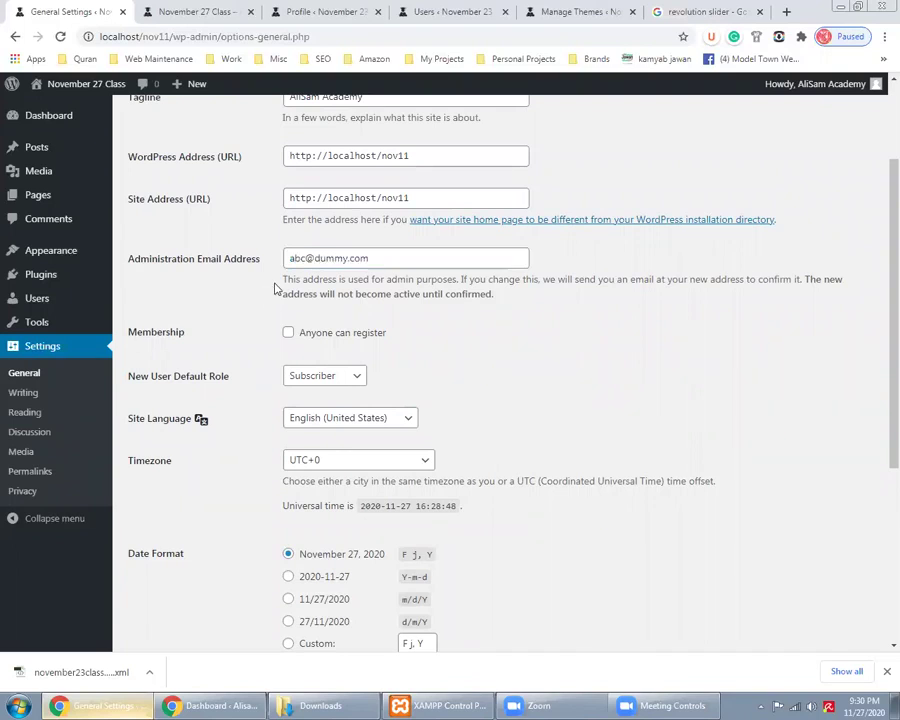
{"action": "scroll", "coordinate": [250, 420], "scroll_direction": "down", "scroll_amount": 3}
{"action": "left_click", "coordinate": [184, 579]}
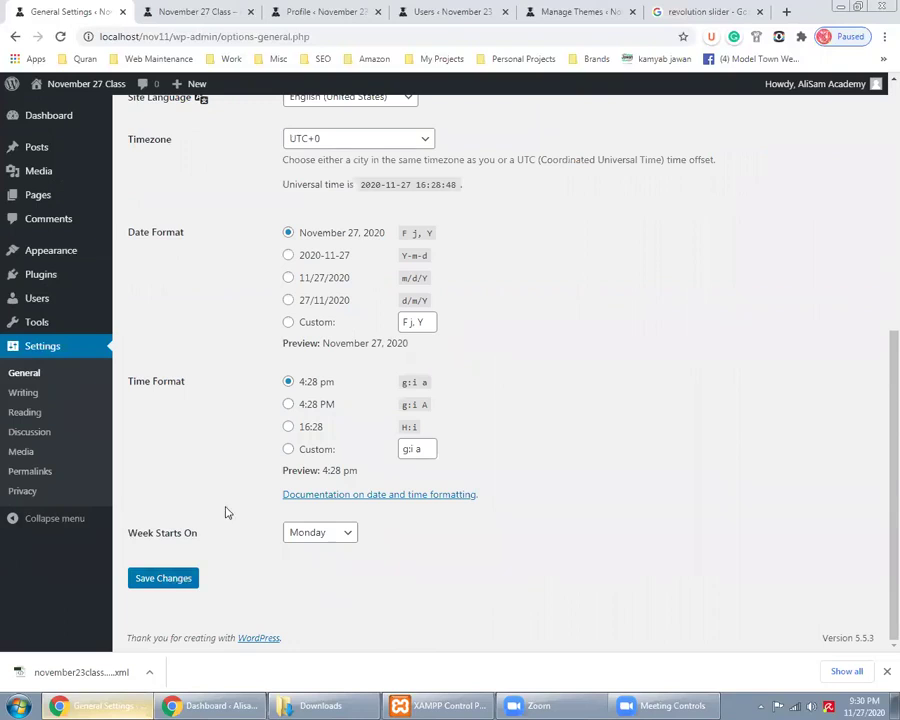
Review the pending email-change notice and the current administration email field
{"action": "scroll", "coordinate": [222, 502], "scroll_direction": "up", "scroll_amount": 3}
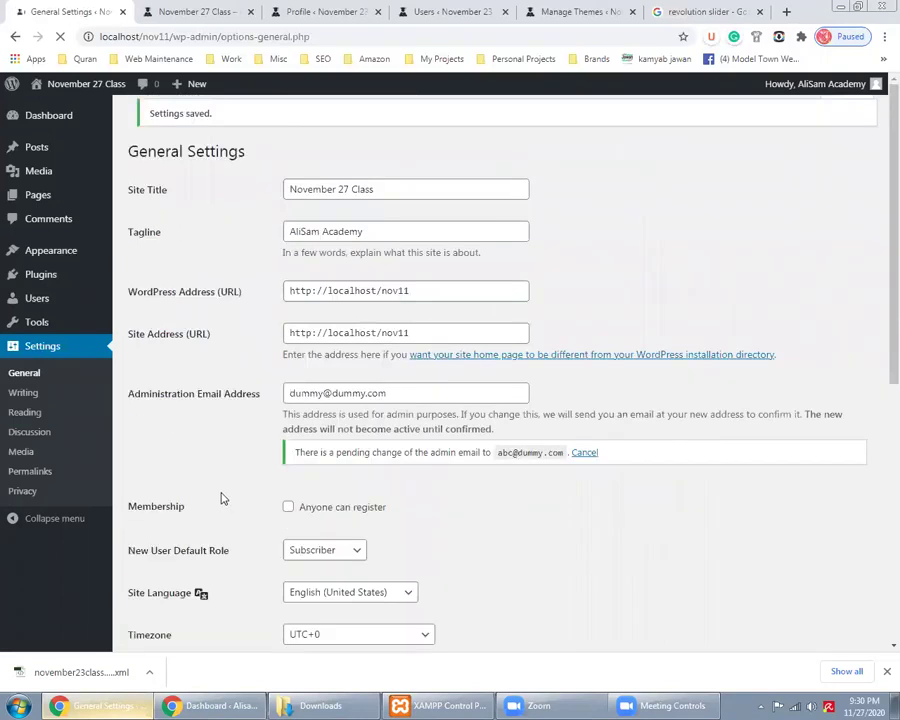
{"action": "left_click", "coordinate": [396, 401]}
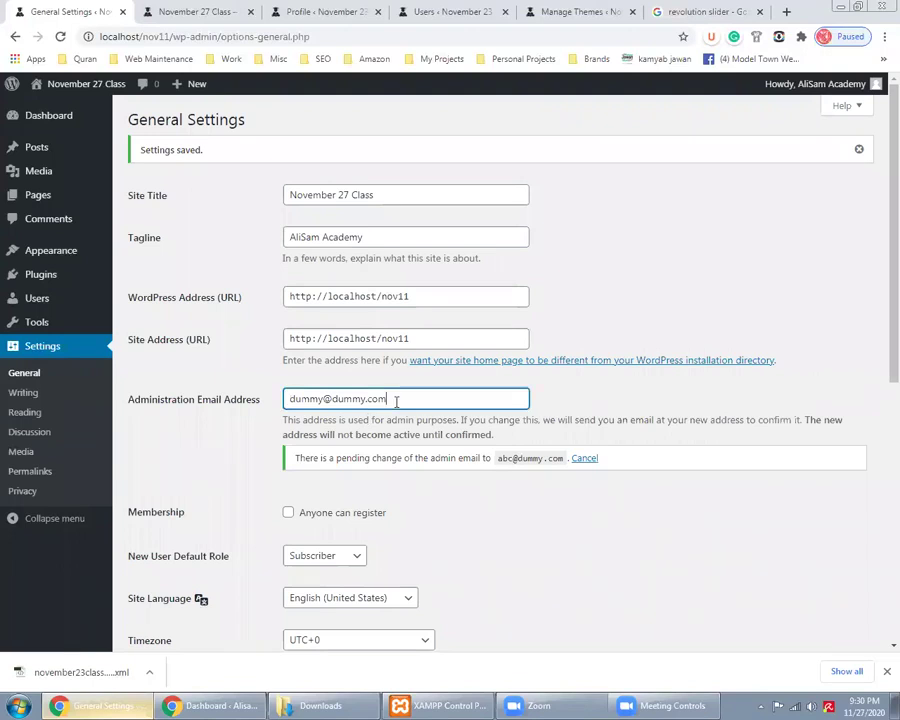
{"action": "scroll", "coordinate": [396, 398], "scroll_direction": "down", "scroll_amount": 1}
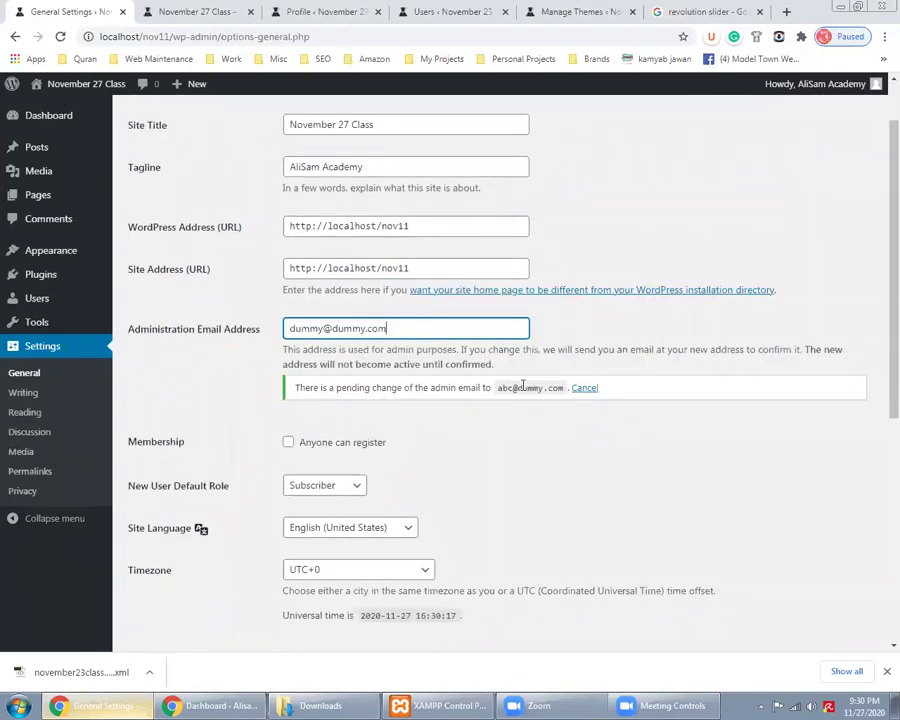
{"action": "double_click", "coordinate": [520, 388]}
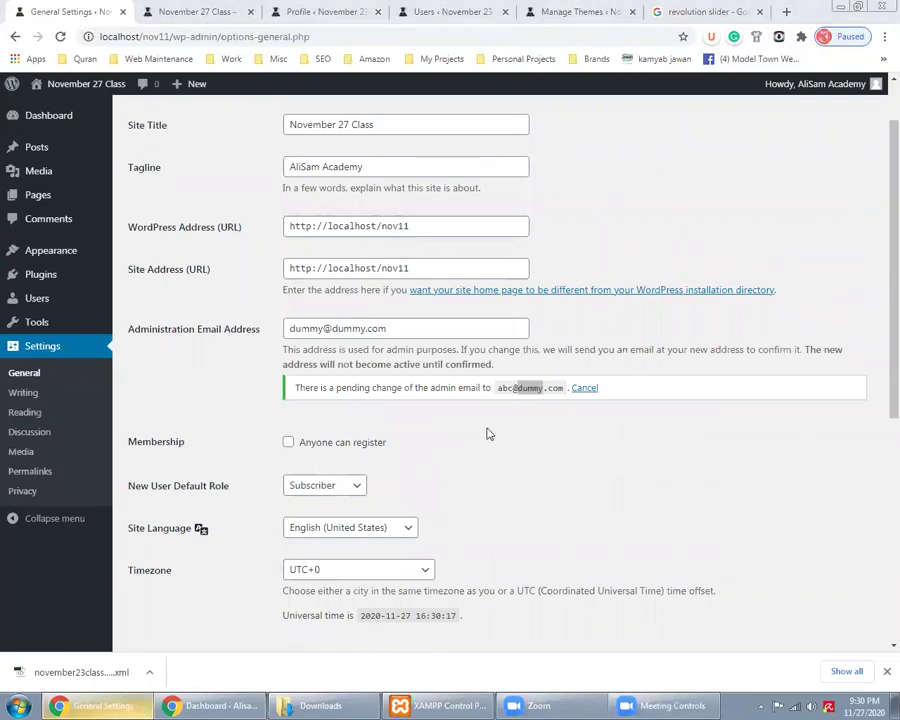
{"action": "triple_click", "coordinate": [479, 390]}
{"action": "left_click", "coordinate": [479, 392]}
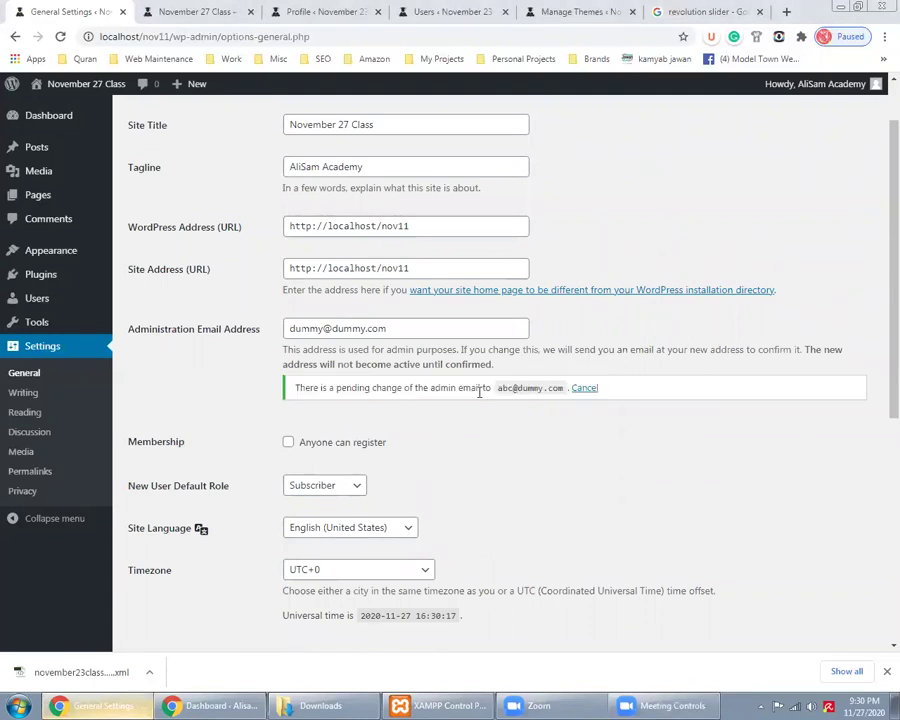
{"action": "left_click", "coordinate": [413, 328]}
{"action": "key", "text": "ctrl+a"}
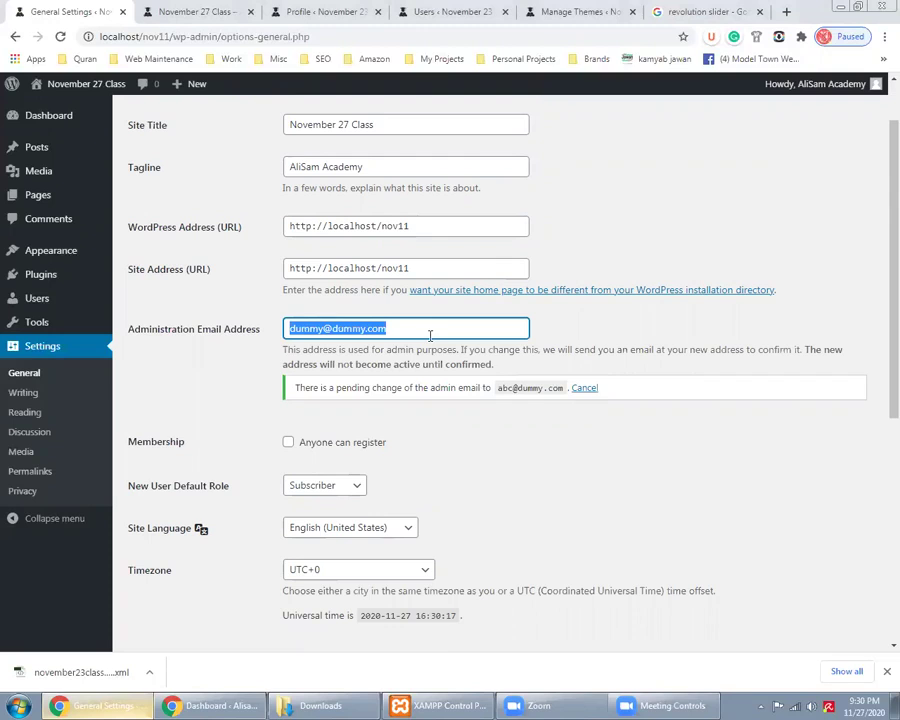
{"action": "triple_click", "coordinate": [536, 392]}
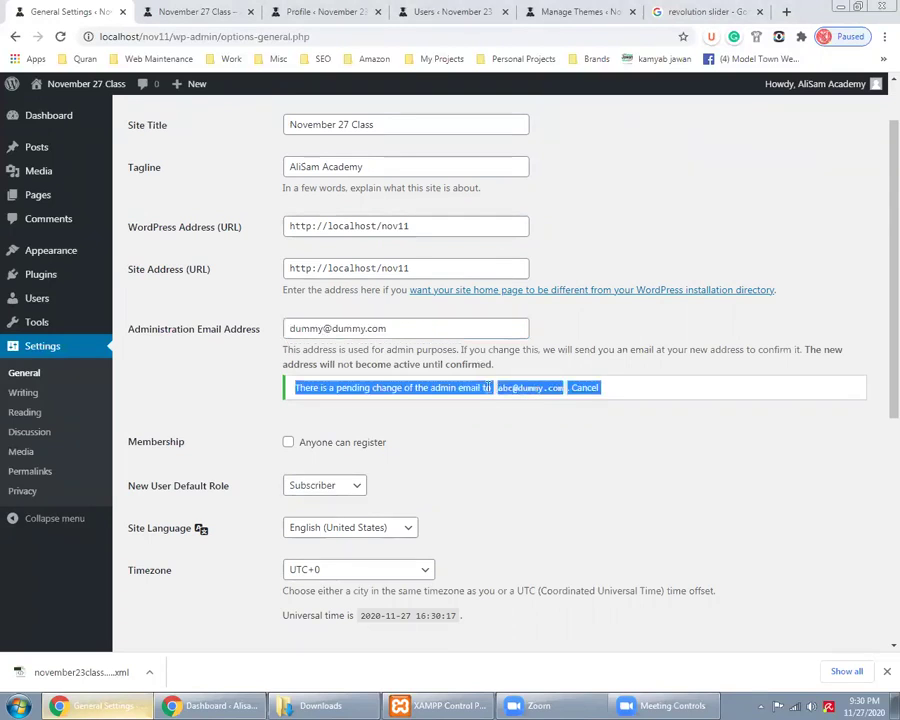
{"action": "left_click", "coordinate": [298, 380]}
{"action": "scroll", "coordinate": [231, 401], "scroll_direction": "down", "scroll_amount": 3}
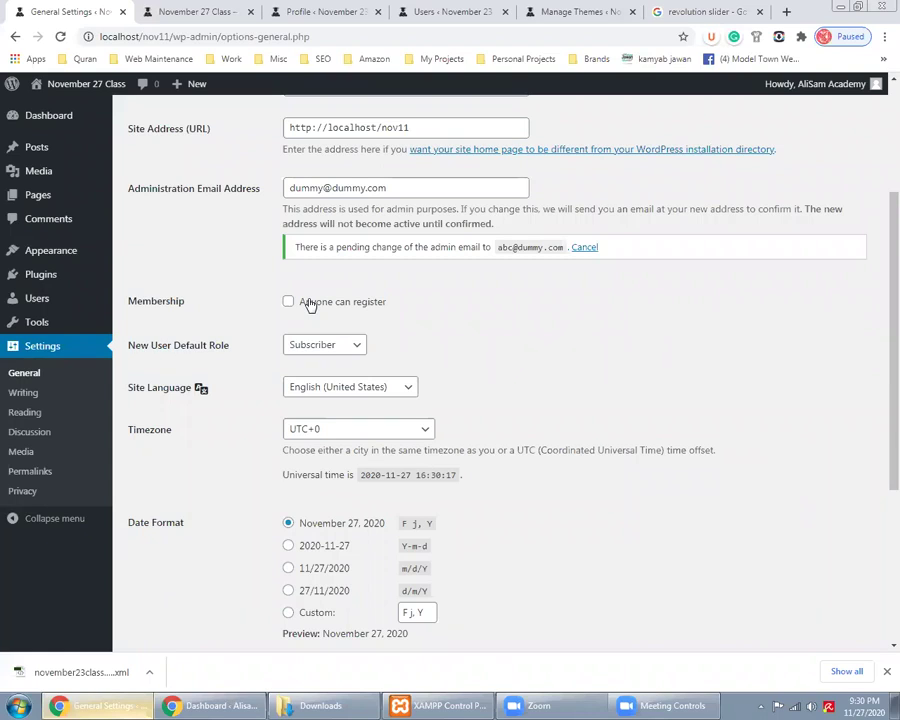
{"action": "left_click", "coordinate": [313, 345]}
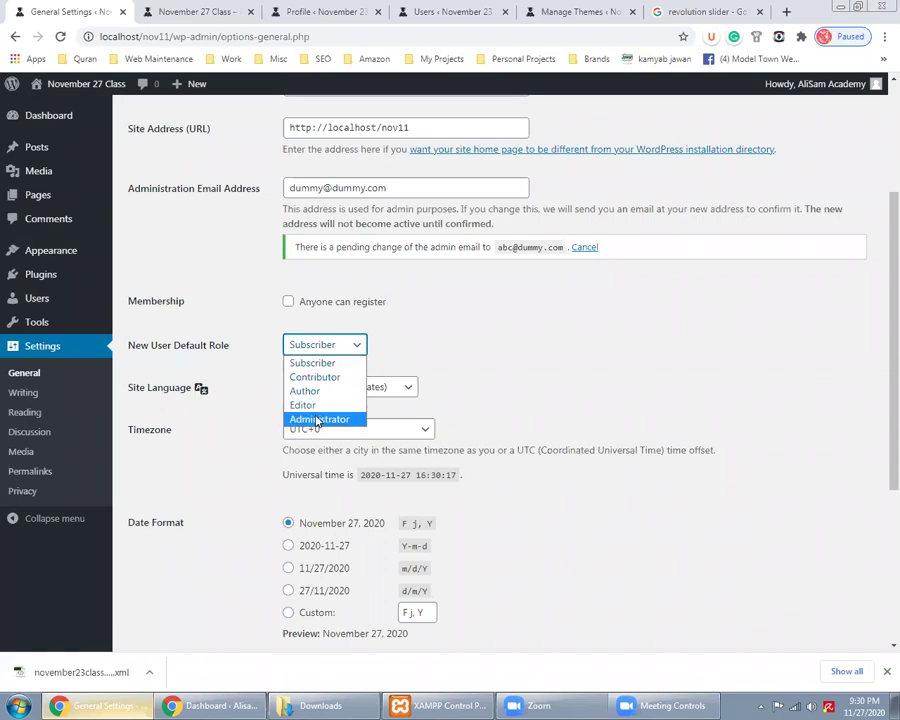
{"action": "left_click", "coordinate": [258, 334]}
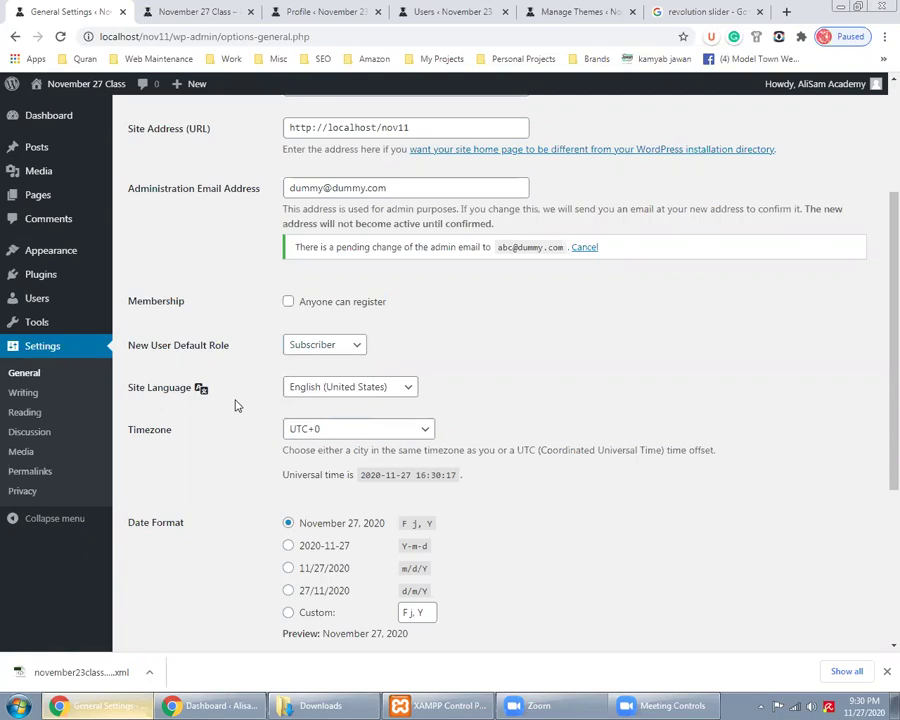
{"action": "scroll", "coordinate": [237, 405], "scroll_direction": "down", "scroll_amount": 2}
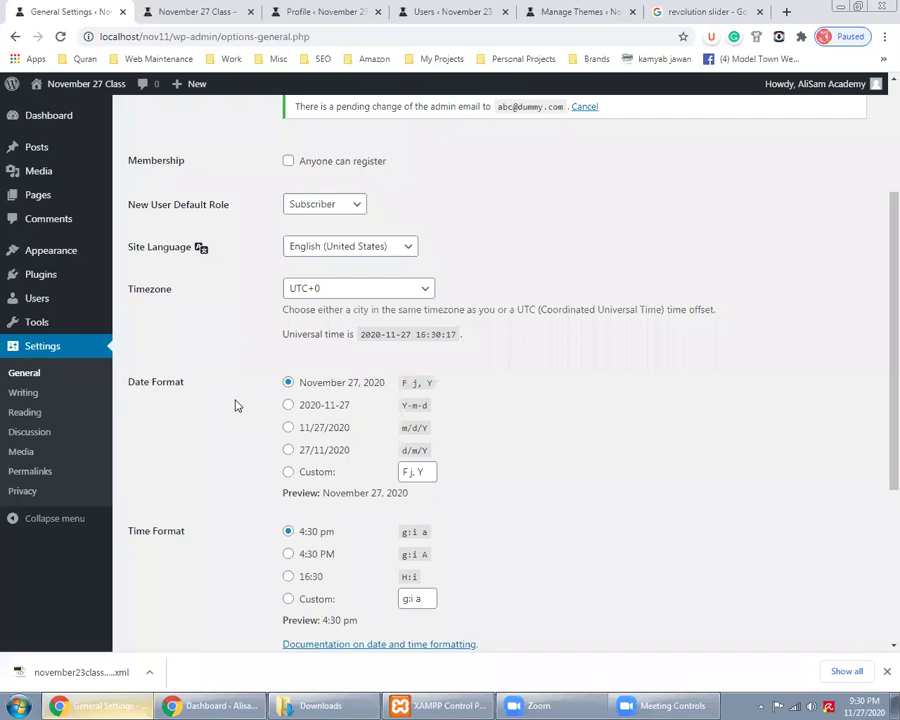
{"action": "scroll", "coordinate": [237, 405], "scroll_direction": "down", "scroll_amount": 2}
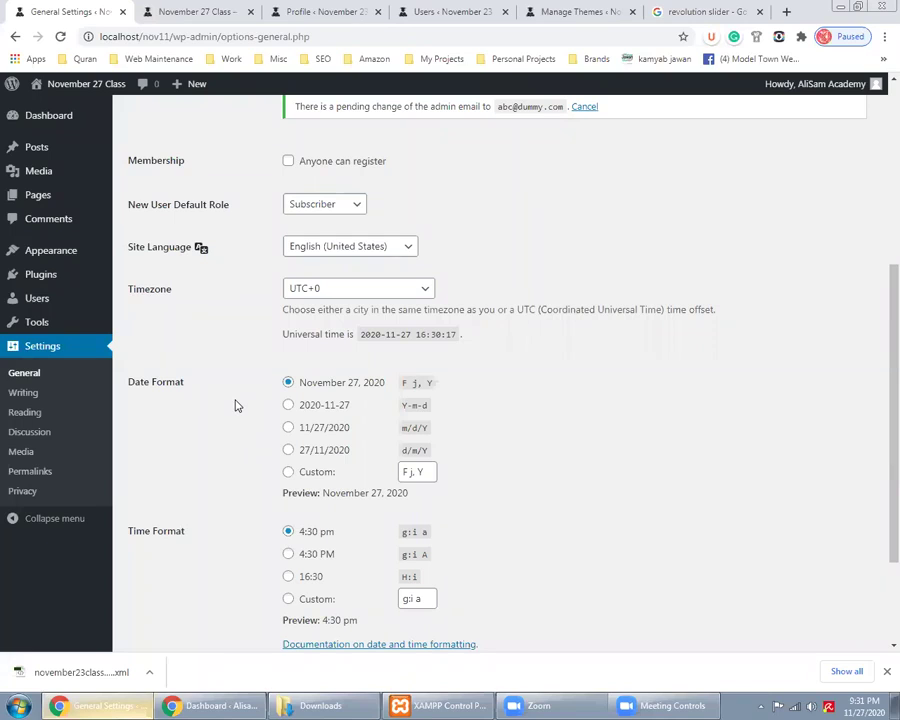
{"action": "left_click", "coordinate": [297, 254]}
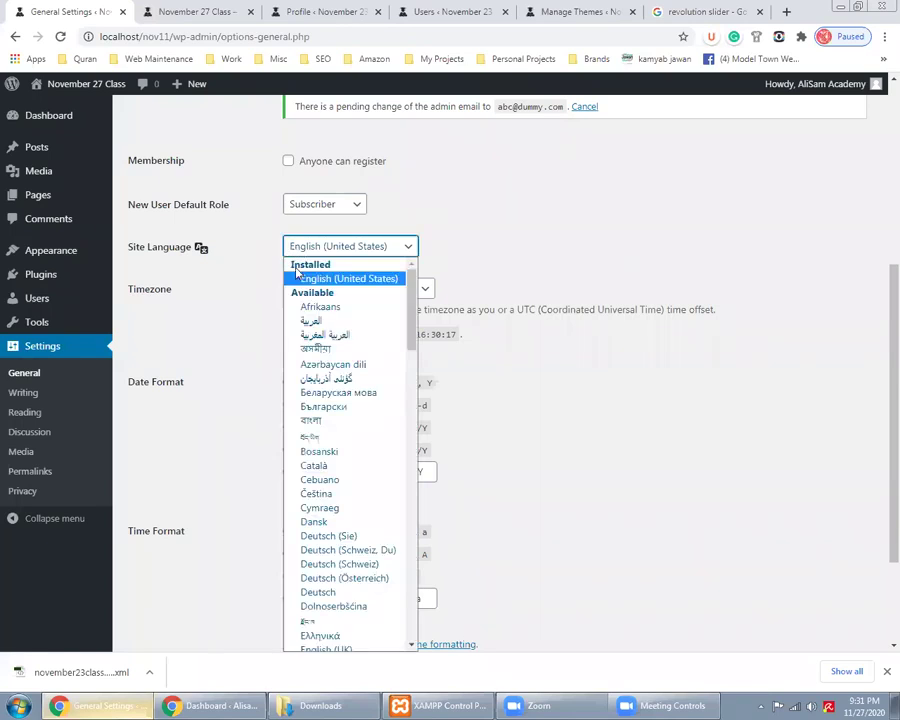
{"action": "scroll", "coordinate": [340, 530], "scroll_direction": "down", "scroll_amount": 5}
{"action": "scroll", "coordinate": [340, 533], "scroll_direction": "down", "scroll_amount": 8}
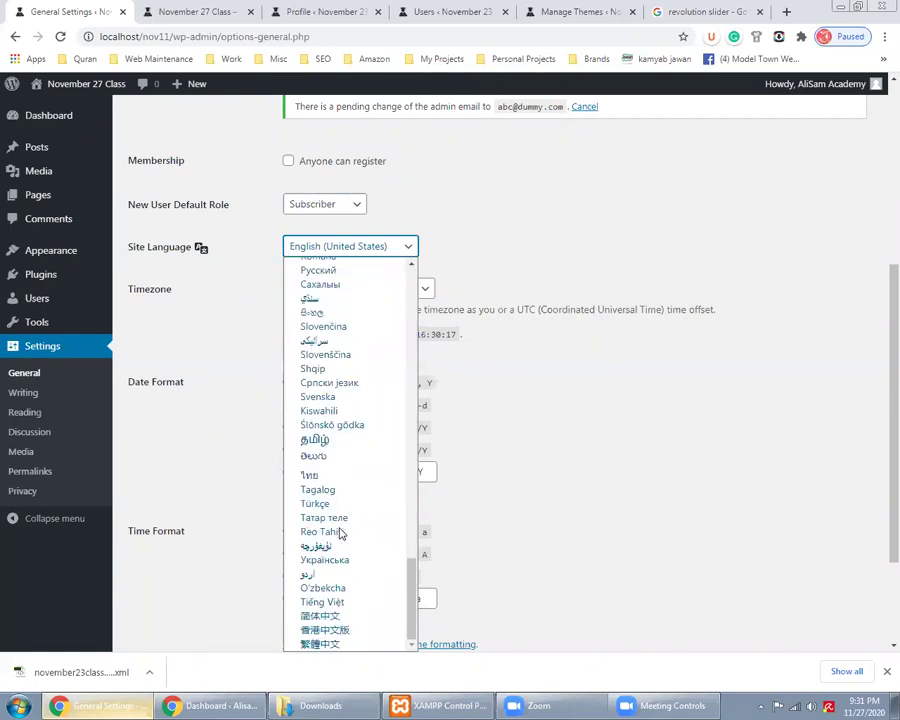
{"action": "scroll", "coordinate": [340, 555], "scroll_direction": "up", "scroll_amount": 13}
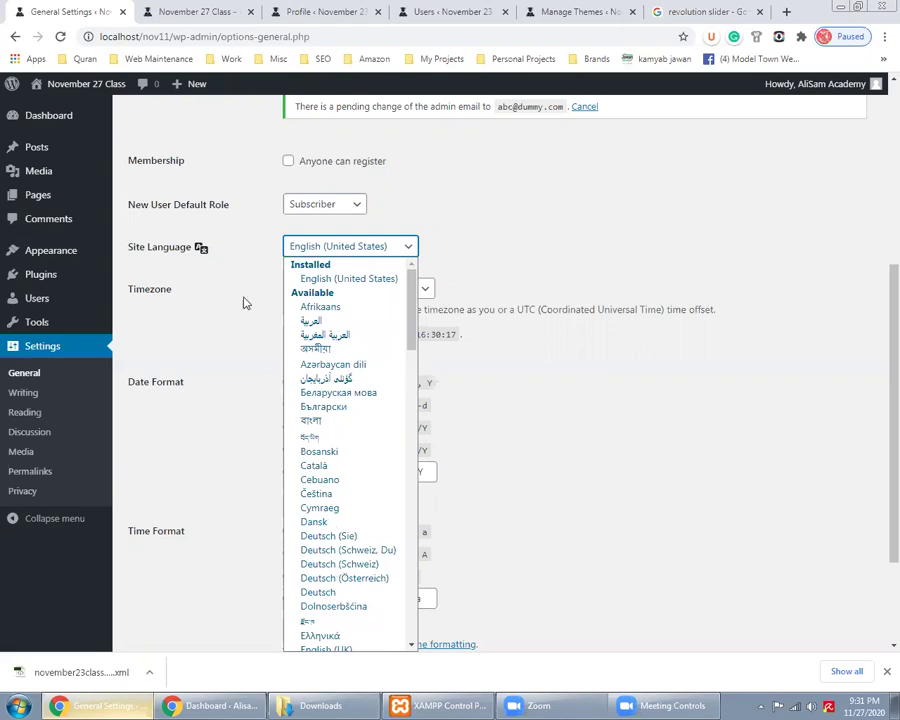
{"action": "left_click", "coordinate": [243, 258]}
{"action": "scroll", "coordinate": [249, 383], "scroll_direction": "down", "scroll_amount": 2}
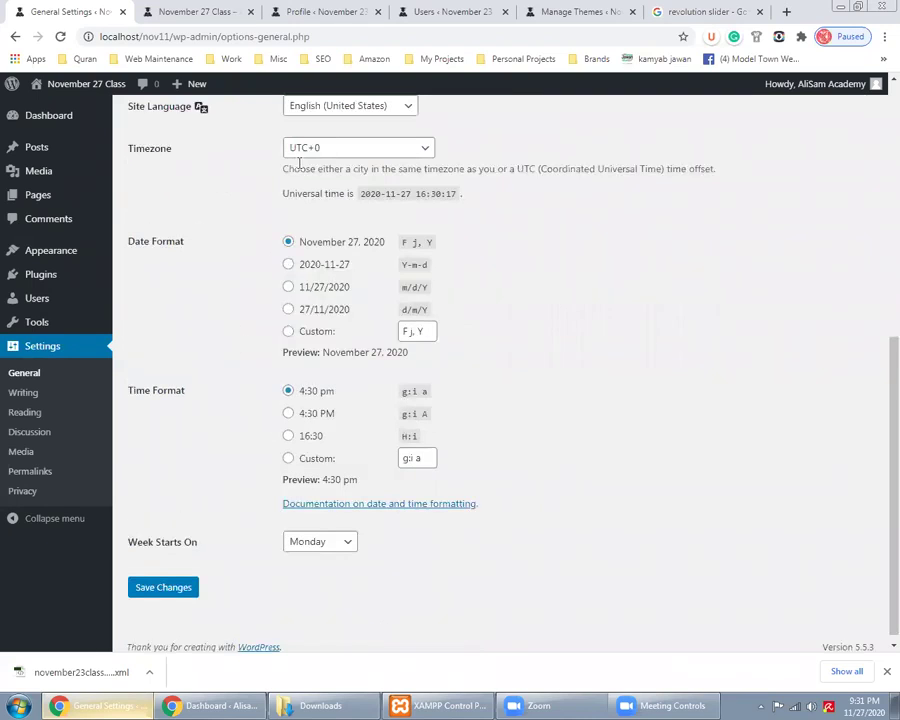
{"action": "left_click", "coordinate": [305, 150]}
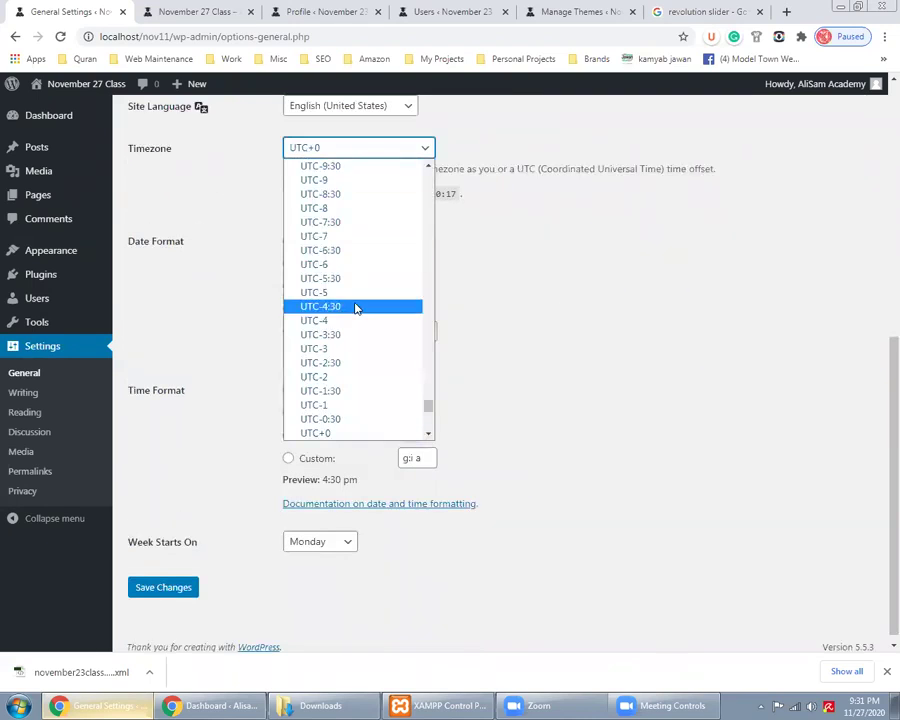
{"action": "scroll", "coordinate": [368, 363], "scroll_direction": "down", "scroll_amount": 5}
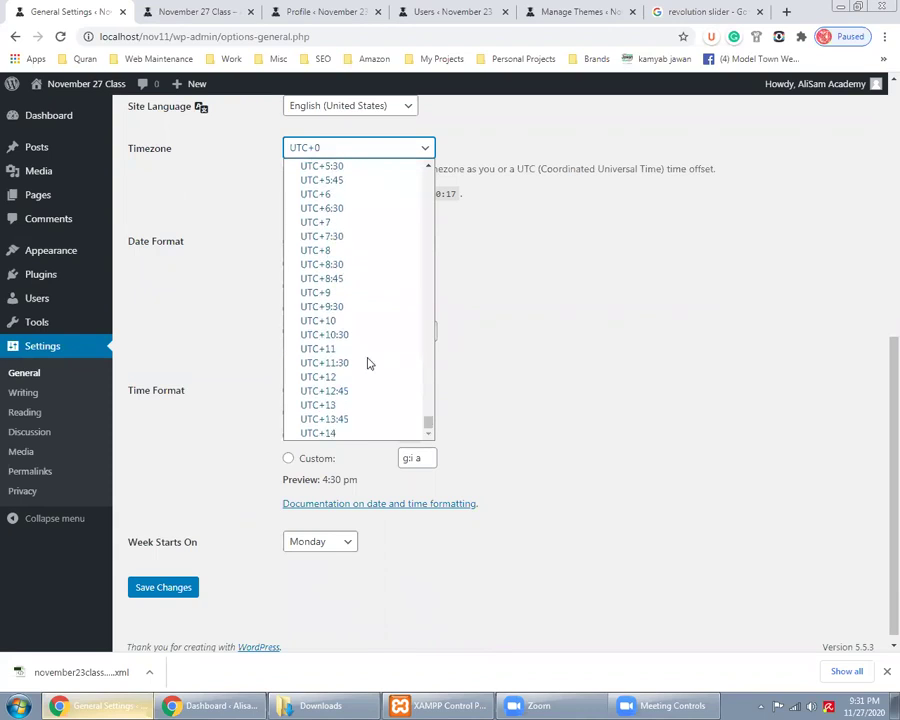
{"action": "scroll", "coordinate": [368, 363], "scroll_direction": "up", "scroll_amount": 3}
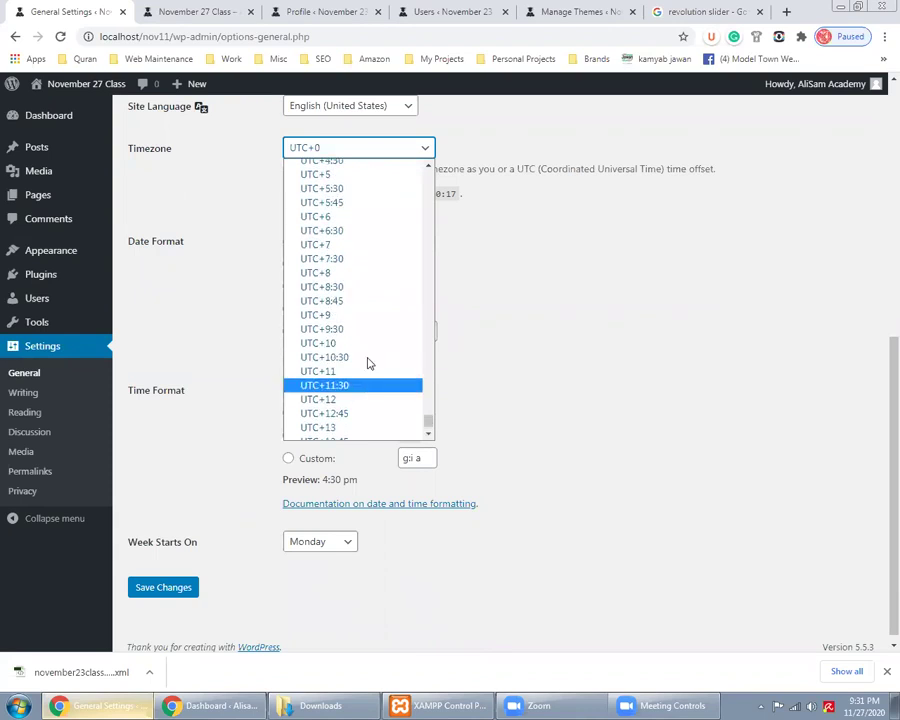
{"action": "left_click", "coordinate": [217, 250]}
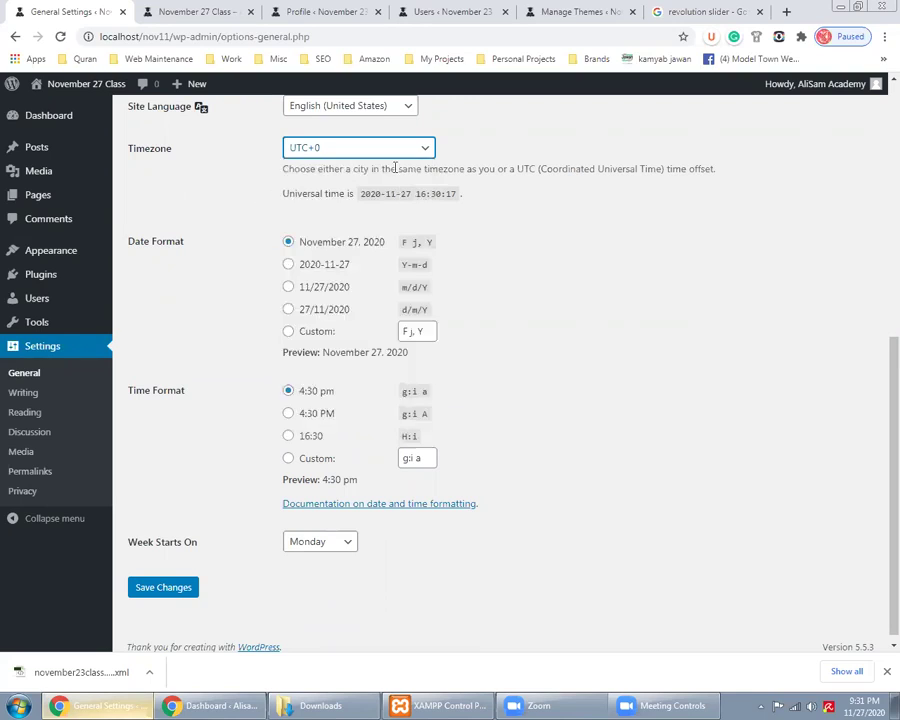
{"action": "left_click", "coordinate": [362, 153]}
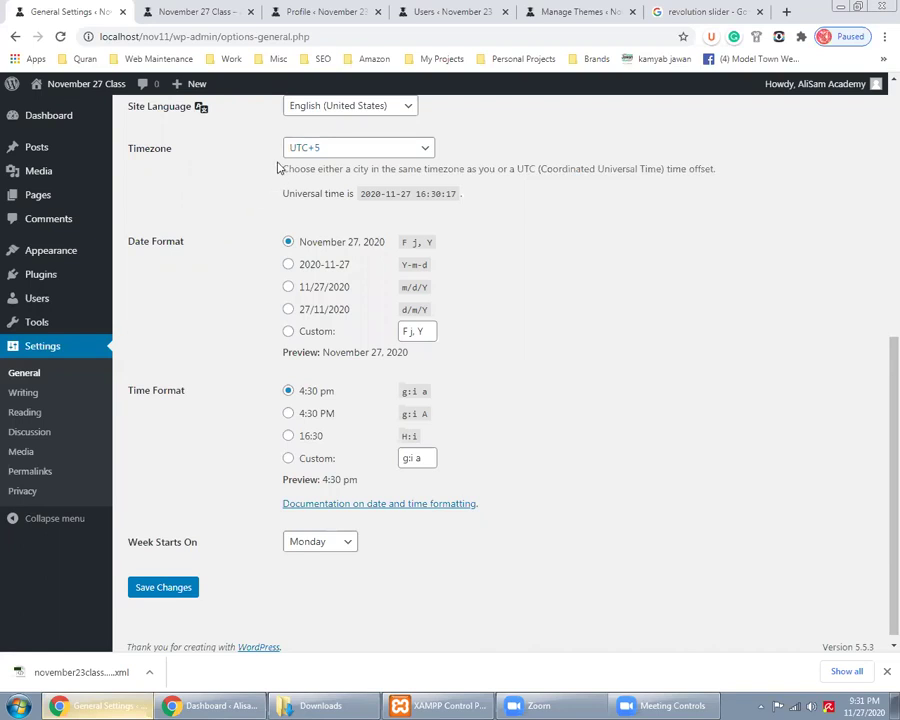
{"action": "left_click", "coordinate": [190, 11]}
{"action": "left_click", "coordinate": [65, 10]}
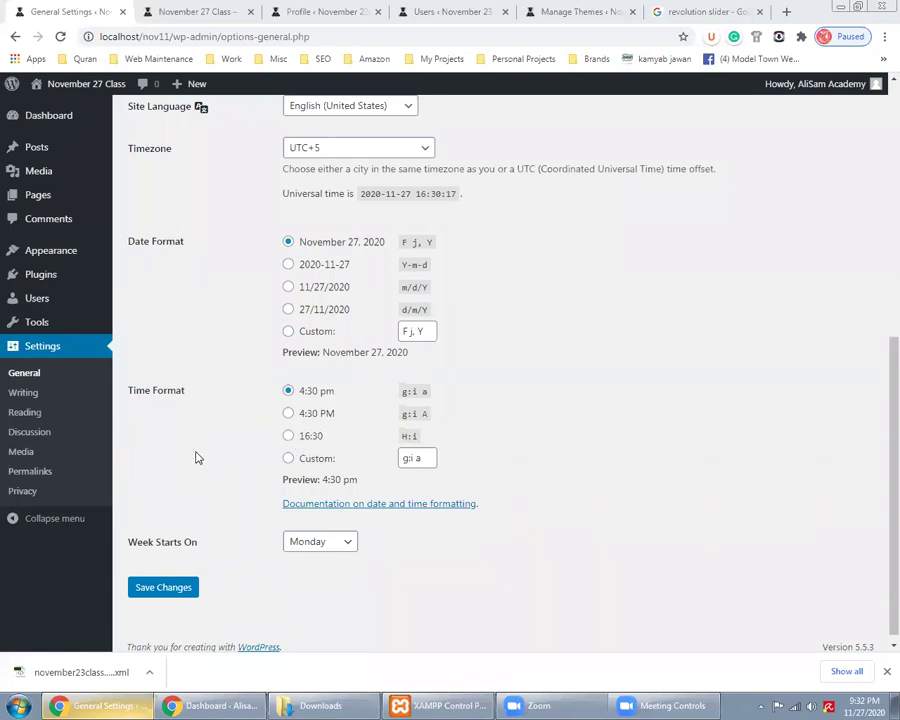
Keep Monday as the week's first day and save the General Settings with UTC+5 timezone
{"action": "left_click", "coordinate": [300, 550]}
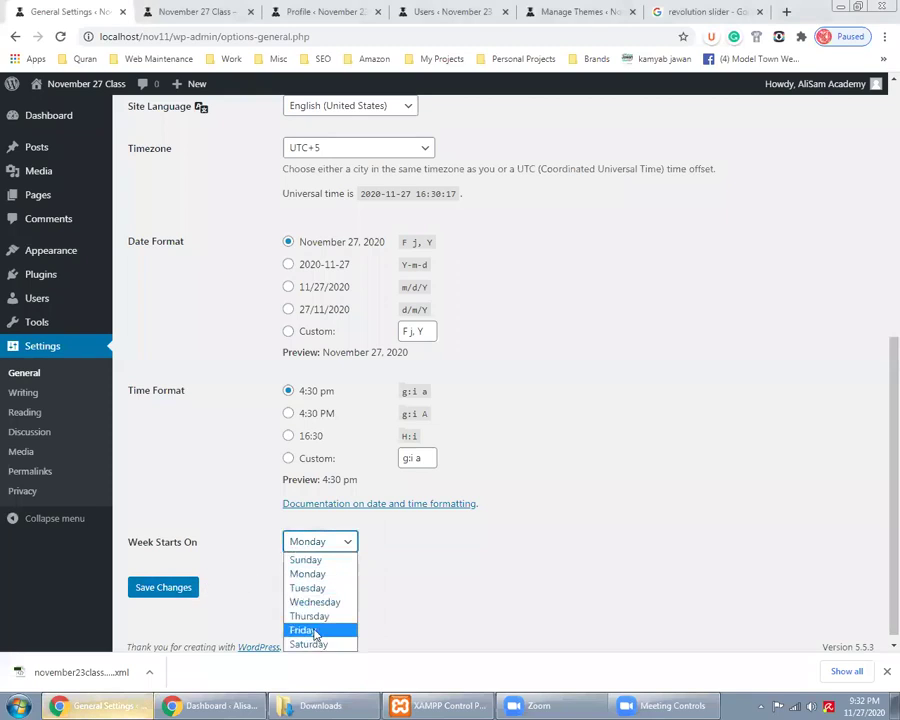
{"action": "left_click", "coordinate": [312, 574]}
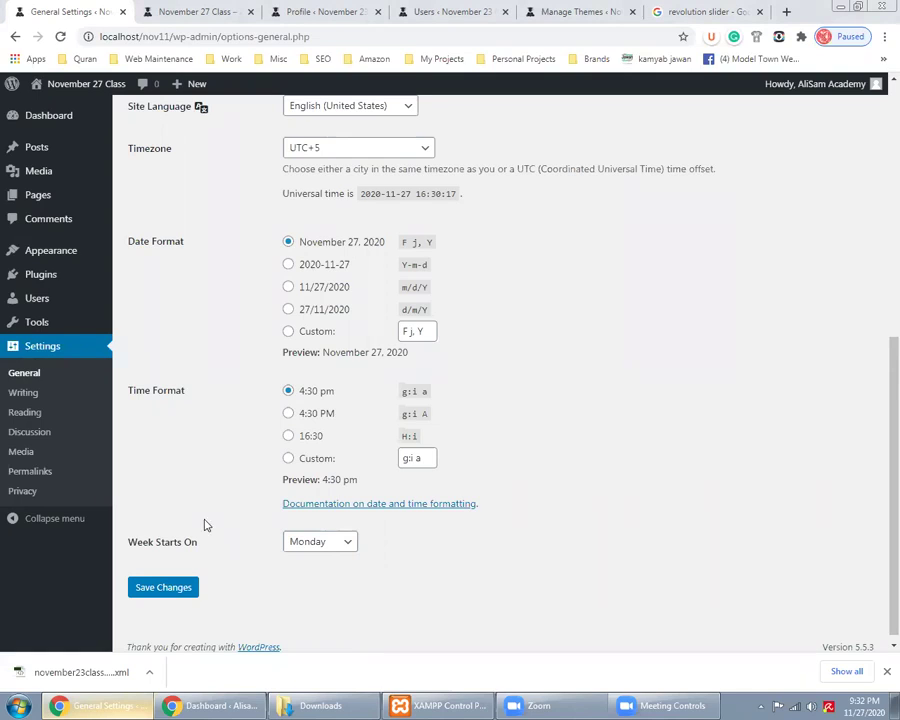
{"action": "left_click", "coordinate": [163, 587]}
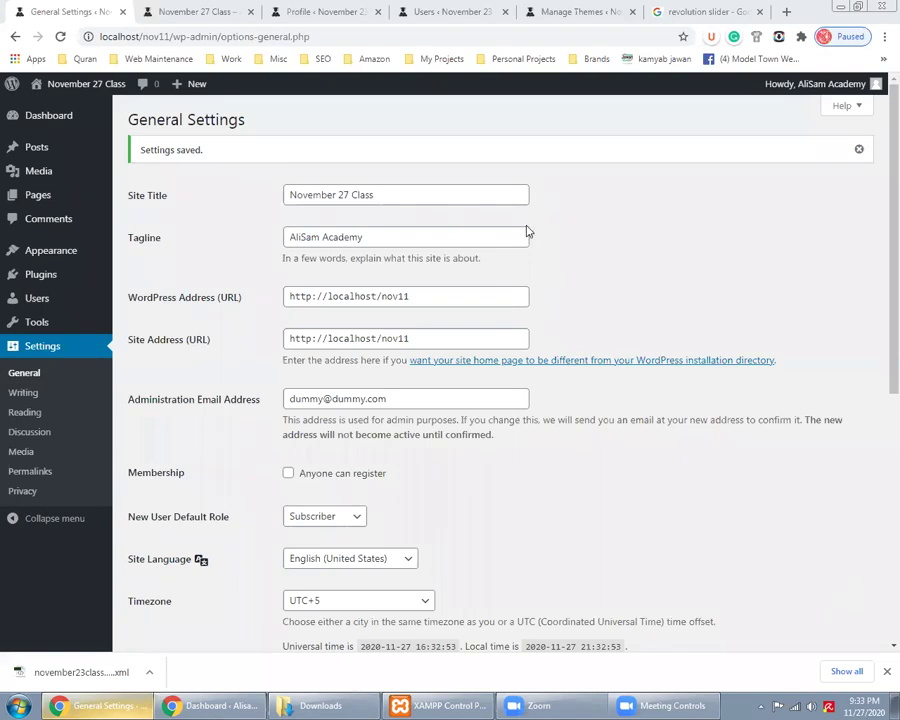
Review the saved WordPress Address and administration email values in General Settings
{"action": "scroll", "coordinate": [568, 318], "scroll_direction": "down", "scroll_amount": 3}
{"action": "scroll", "coordinate": [609, 421], "scroll_direction": "down", "scroll_amount": 2}
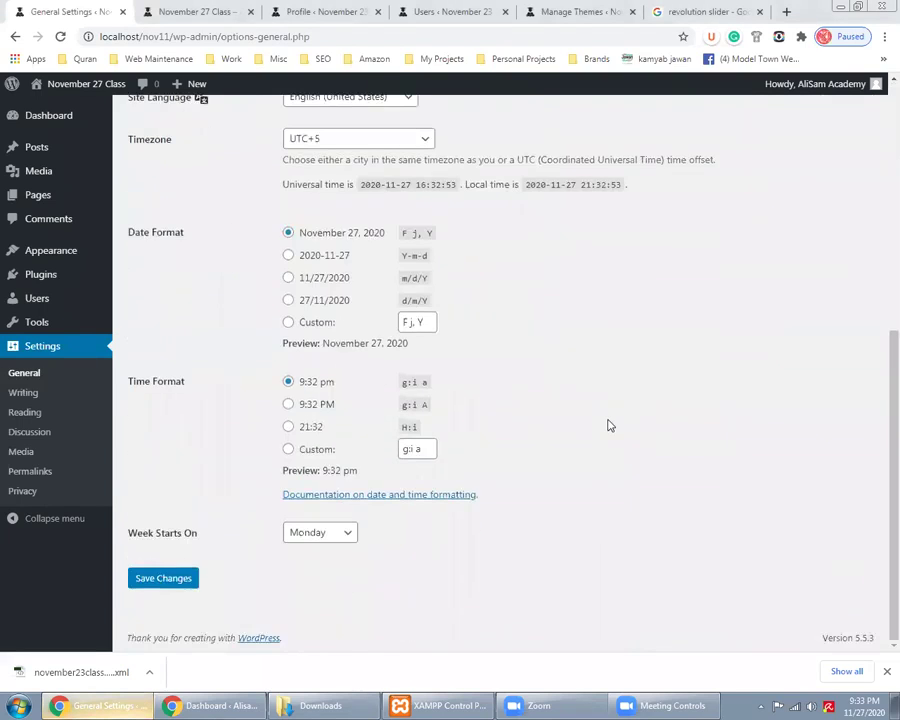
{"action": "scroll", "coordinate": [607, 420], "scroll_direction": "up", "scroll_amount": 5}
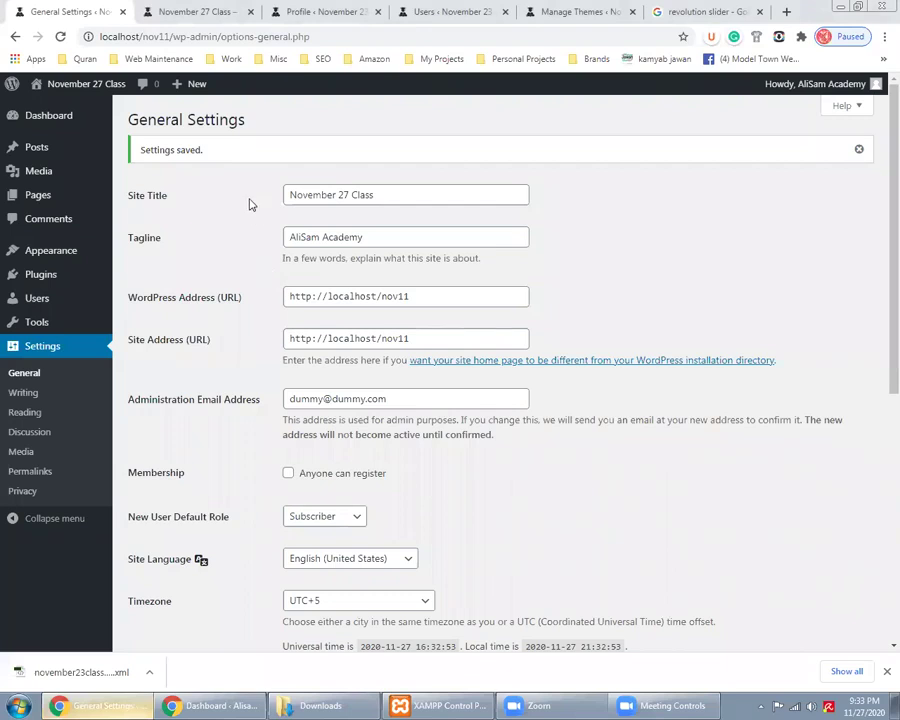
{"action": "scroll", "coordinate": [248, 202], "scroll_direction": "down", "scroll_amount": 1}
{"action": "scroll", "coordinate": [251, 182], "scroll_direction": "down", "scroll_amount": 1}
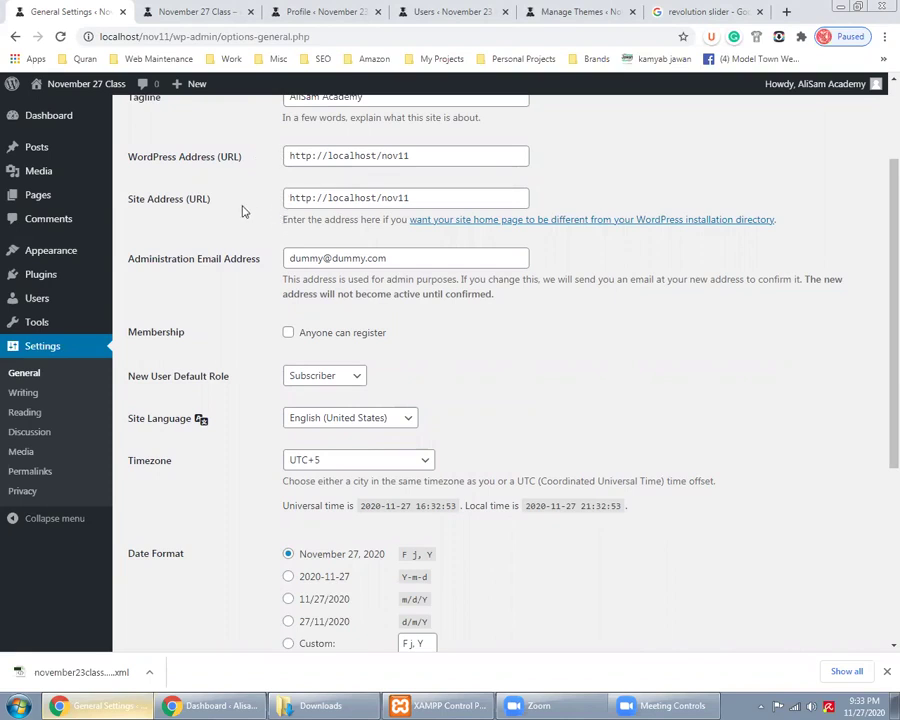
{"action": "left_click", "coordinate": [465, 154]}
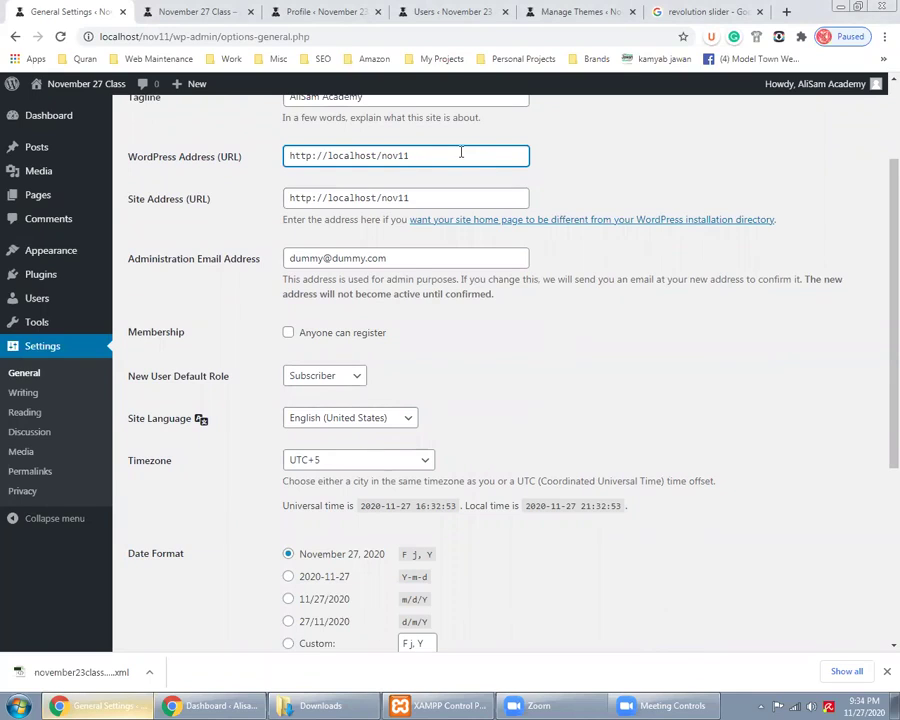
{"action": "scroll", "coordinate": [278, 346], "scroll_direction": "down", "scroll_amount": 1}
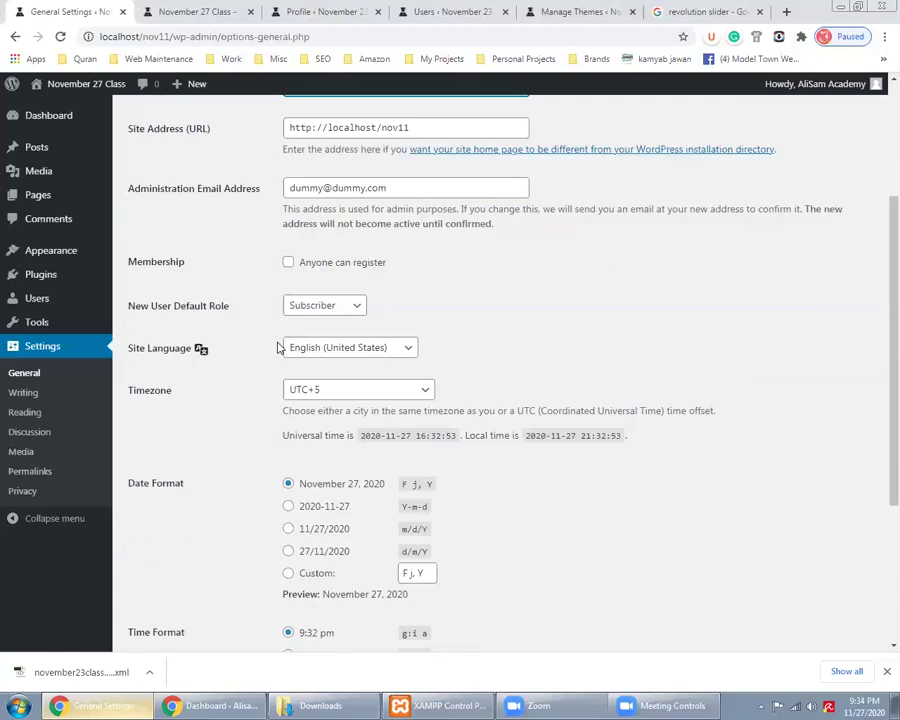
{"action": "triple_click", "coordinate": [405, 190]}
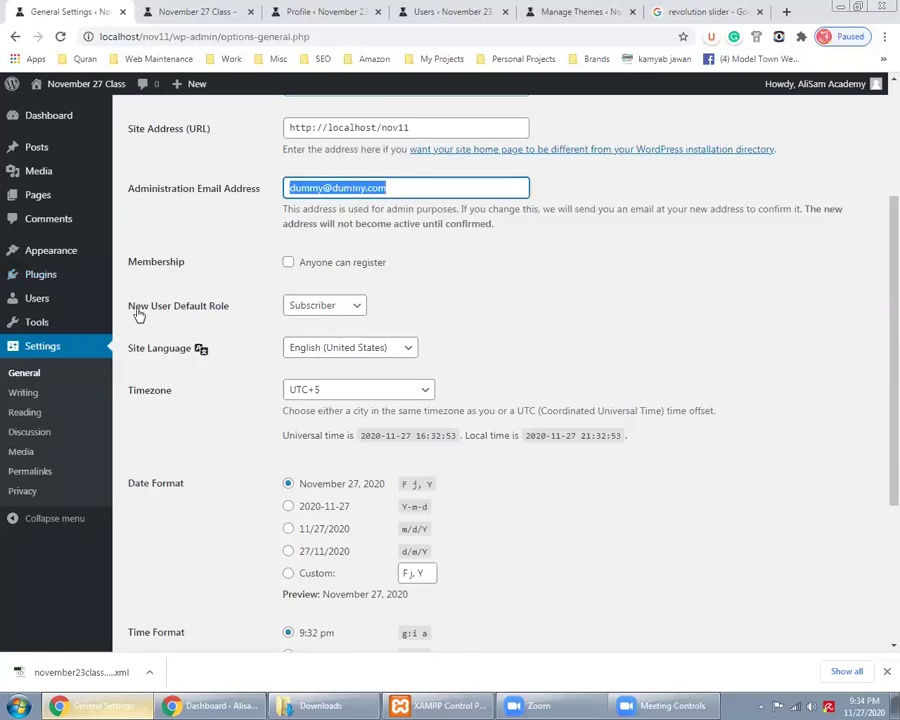
{"action": "scroll", "coordinate": [220, 300], "scroll_direction": "down", "scroll_amount": 1}
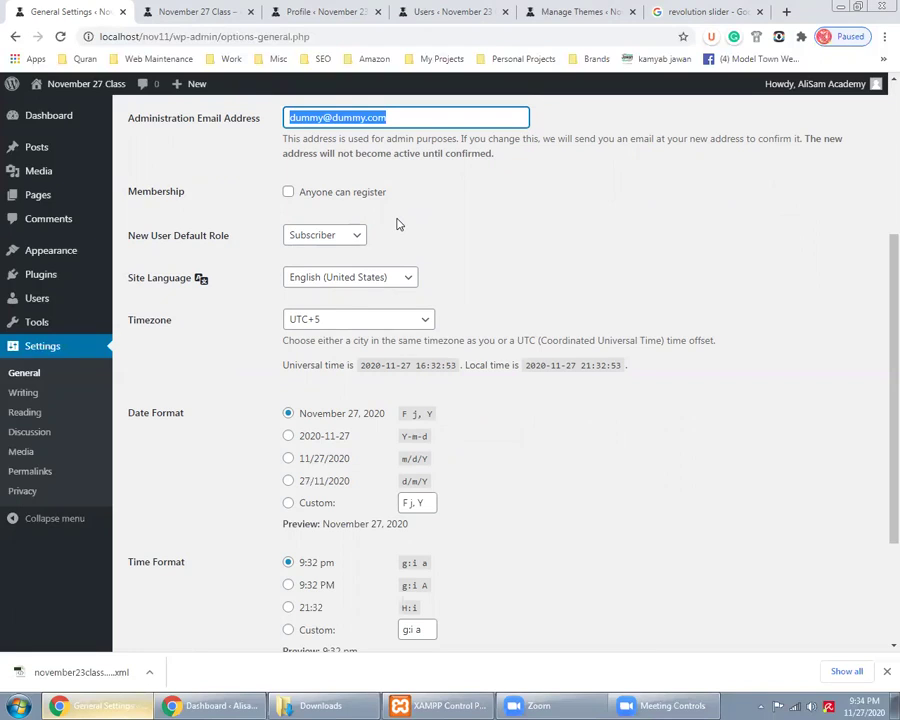
{"action": "left_click", "coordinate": [385, 222]}
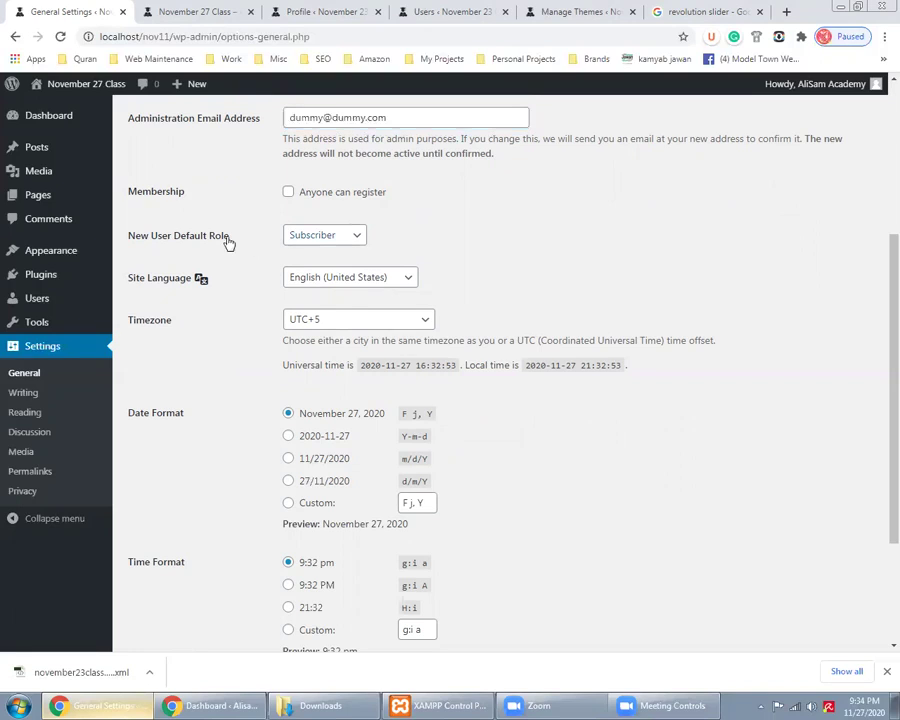
{"action": "scroll", "coordinate": [229, 243], "scroll_direction": "down", "scroll_amount": 2}
{"action": "scroll", "coordinate": [266, 176], "scroll_direction": "up", "scroll_amount": 1}
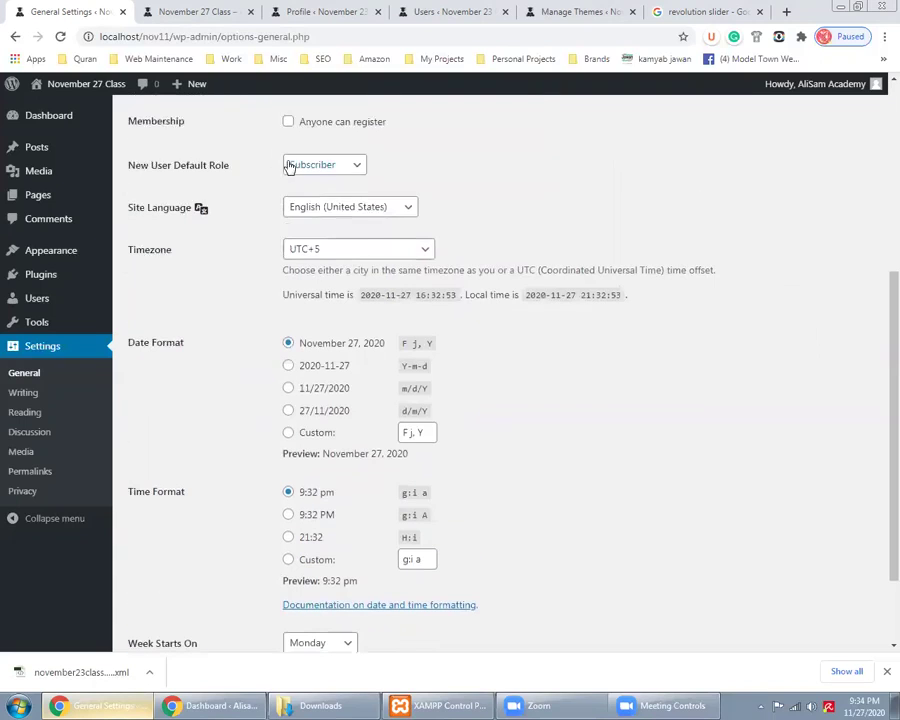
Keep Subscriber as the new-user default role, then go to Writing Settings
{"action": "left_click", "coordinate": [289, 166]}
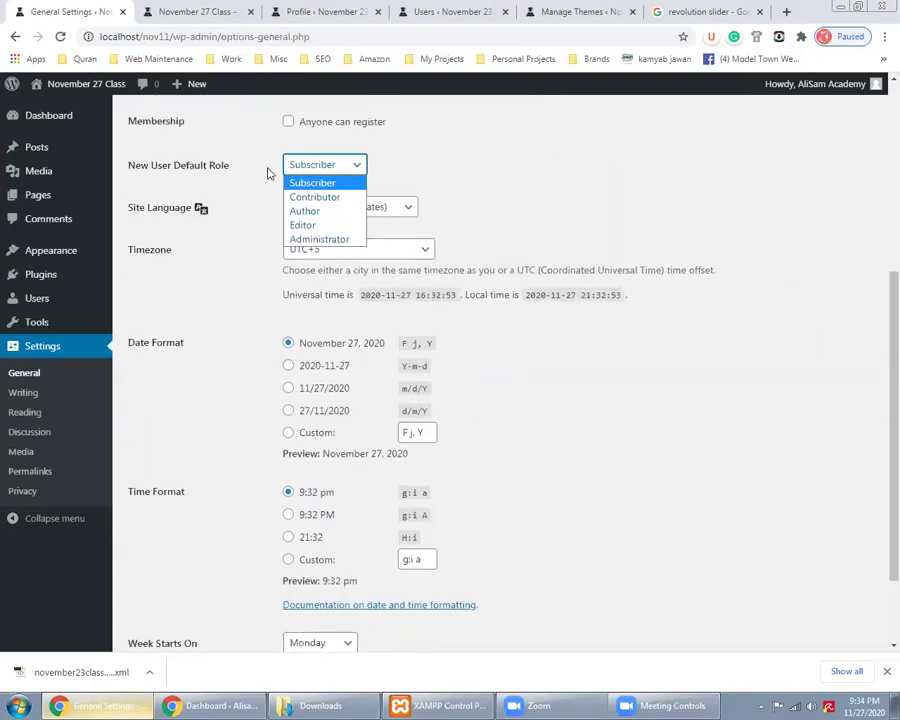
{"action": "left_click", "coordinate": [257, 162]}
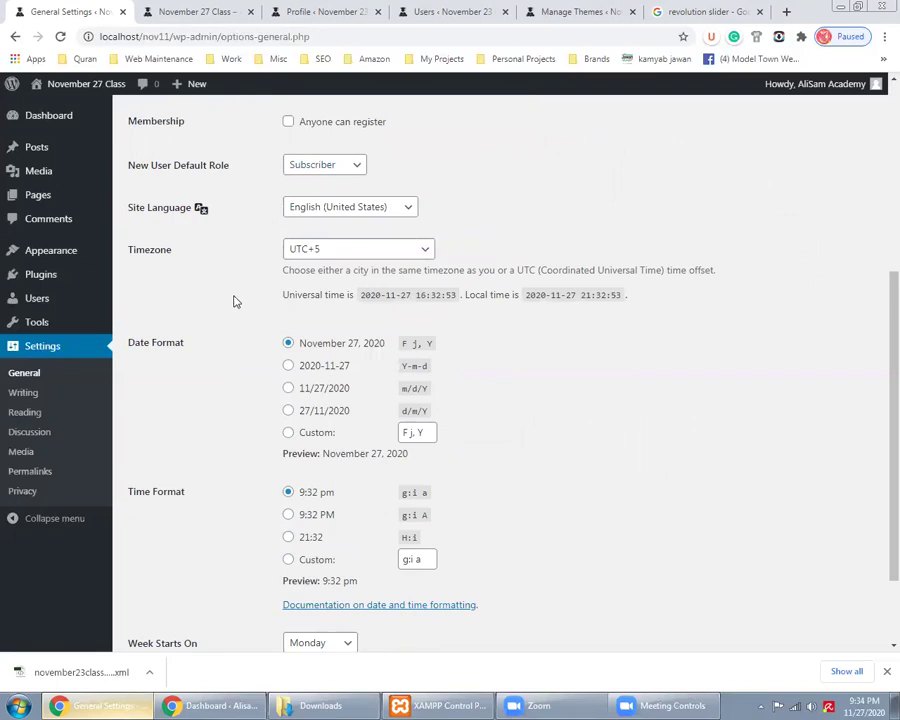
{"action": "scroll", "coordinate": [235, 301], "scroll_direction": "down", "scroll_amount": 1}
{"action": "scroll", "coordinate": [251, 277], "scroll_direction": "down", "scroll_amount": 1}
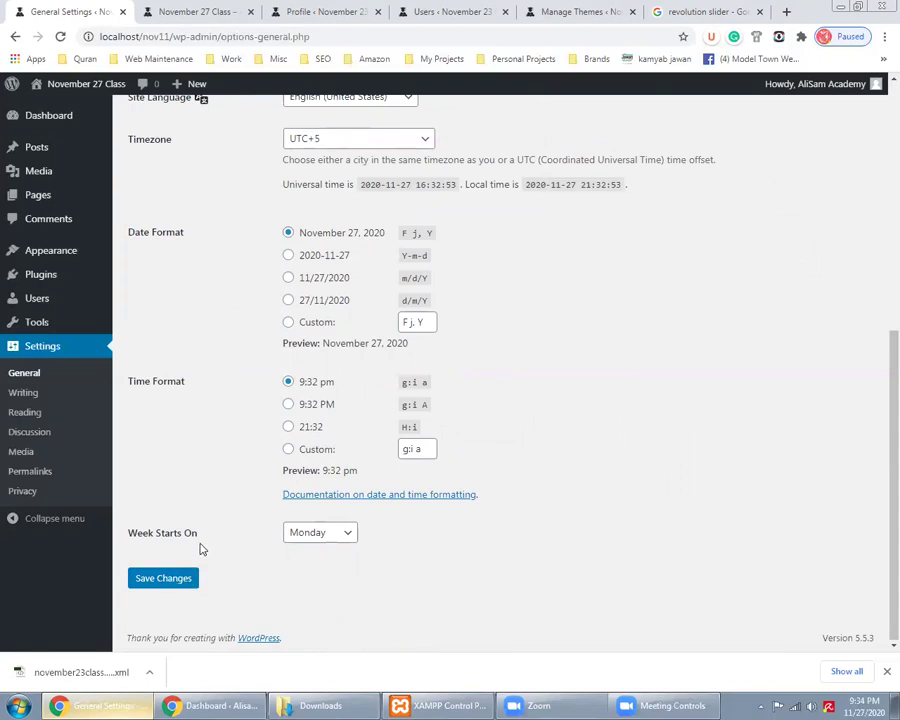
{"action": "scroll", "coordinate": [185, 540], "scroll_direction": "up", "scroll_amount": 3}
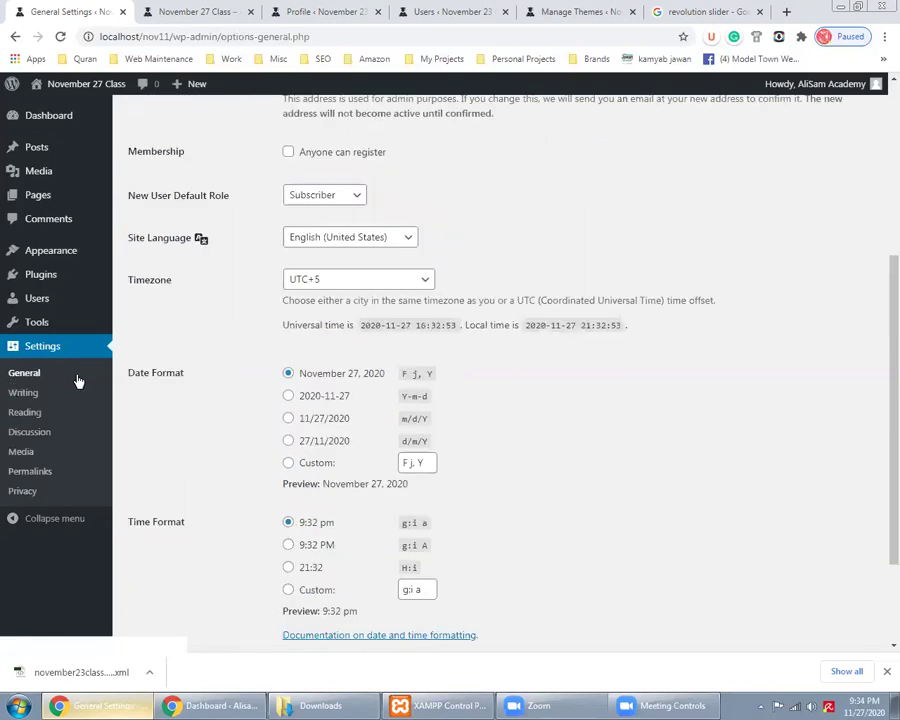
{"action": "left_click", "coordinate": [21, 394]}
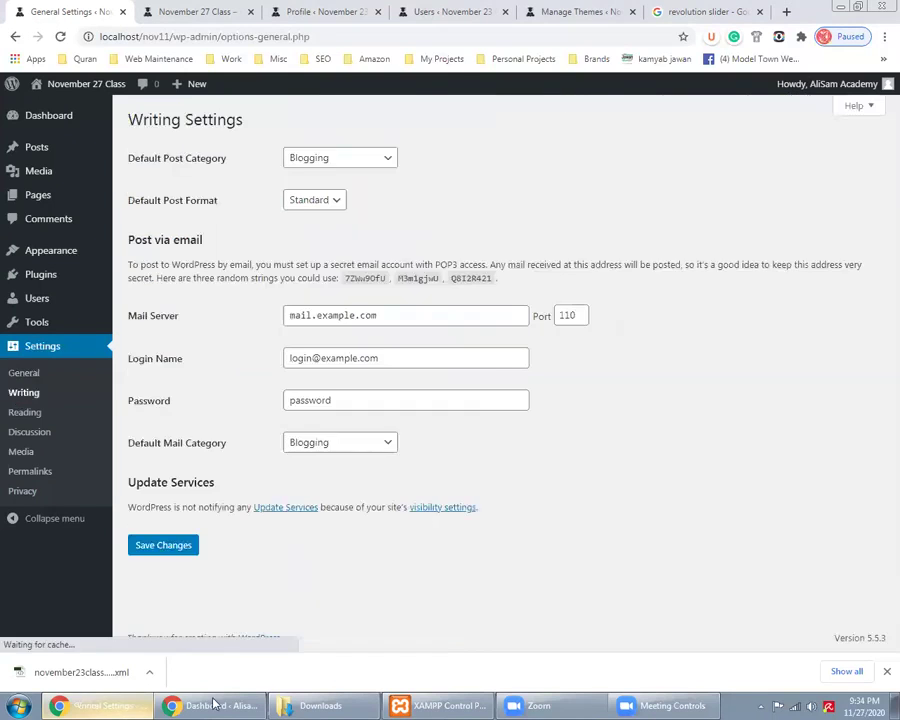
Check the nov9 import results showing 'All done' and the imported users' password reminder
{"action": "left_click", "coordinate": [213, 705]}
{"action": "left_click", "coordinate": [435, 12]}
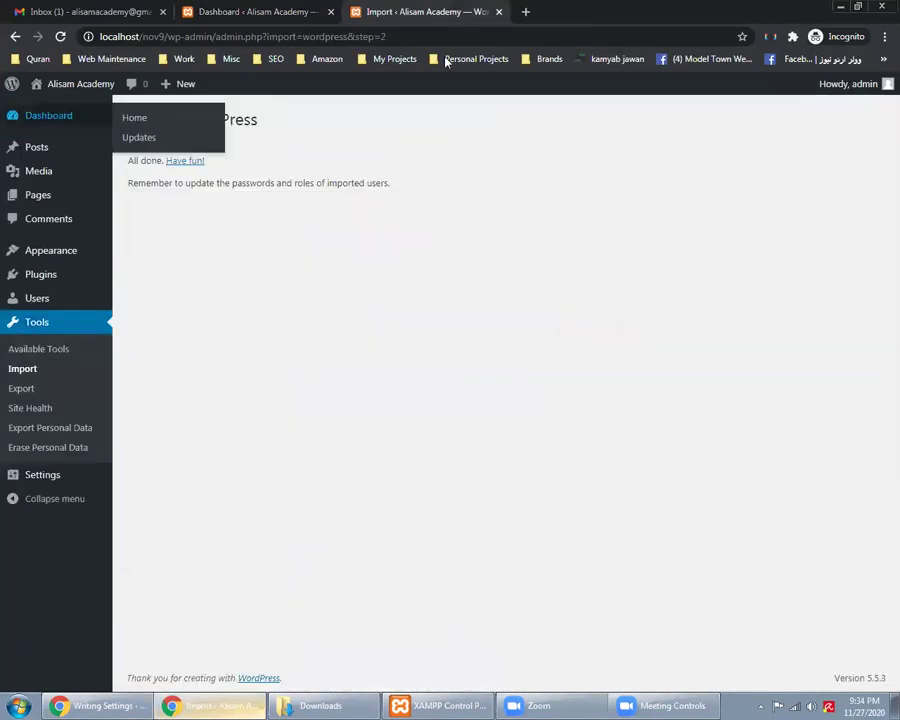
{"action": "double_click", "coordinate": [133, 160]}
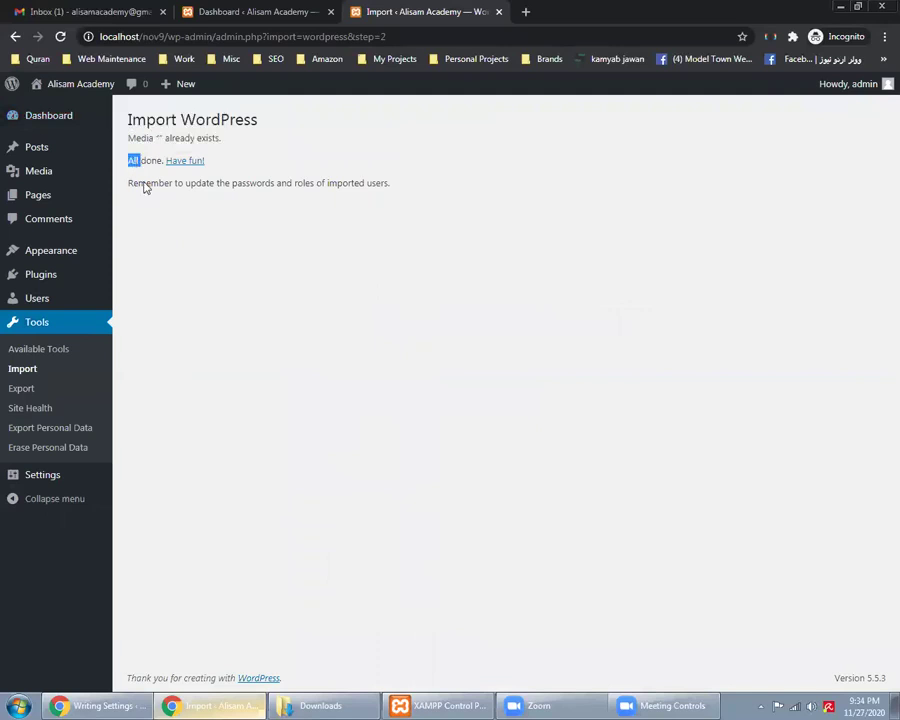
{"action": "triple_click", "coordinate": [157, 183]}
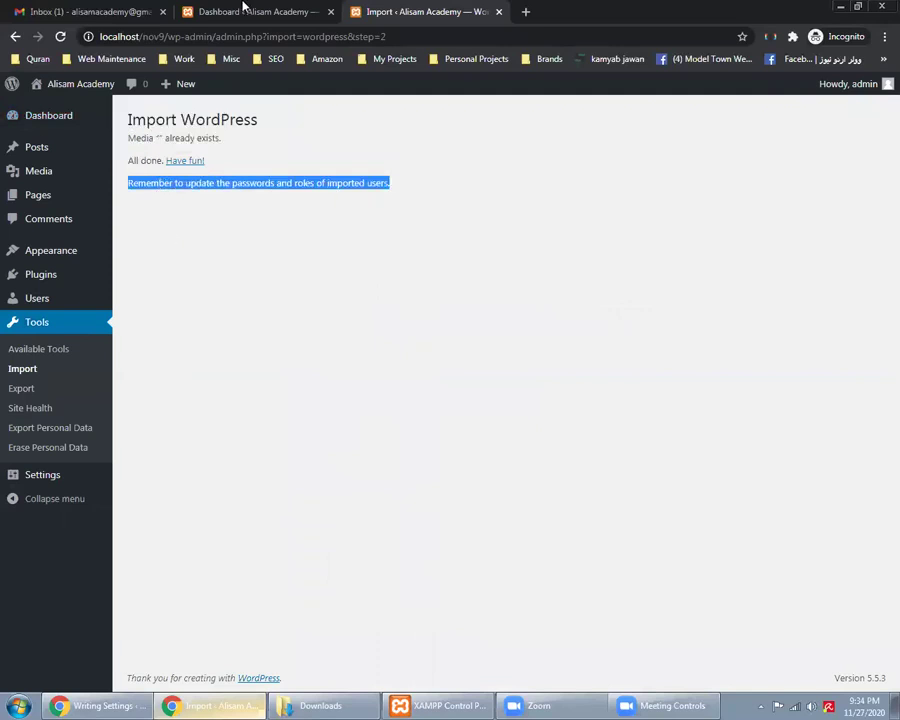
Reload the nov9 dashboard to show 60 posts and 15 comments, then close it
{"action": "left_click", "coordinate": [242, 10]}
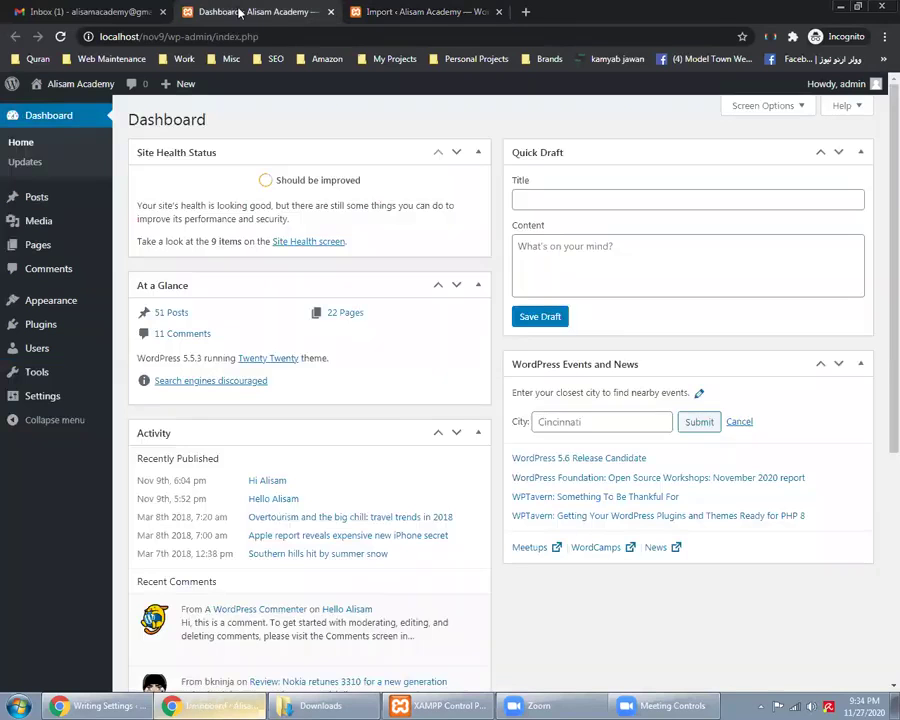
{"action": "right_click", "coordinate": [487, 272]}
{"action": "left_click", "coordinate": [511, 313]}
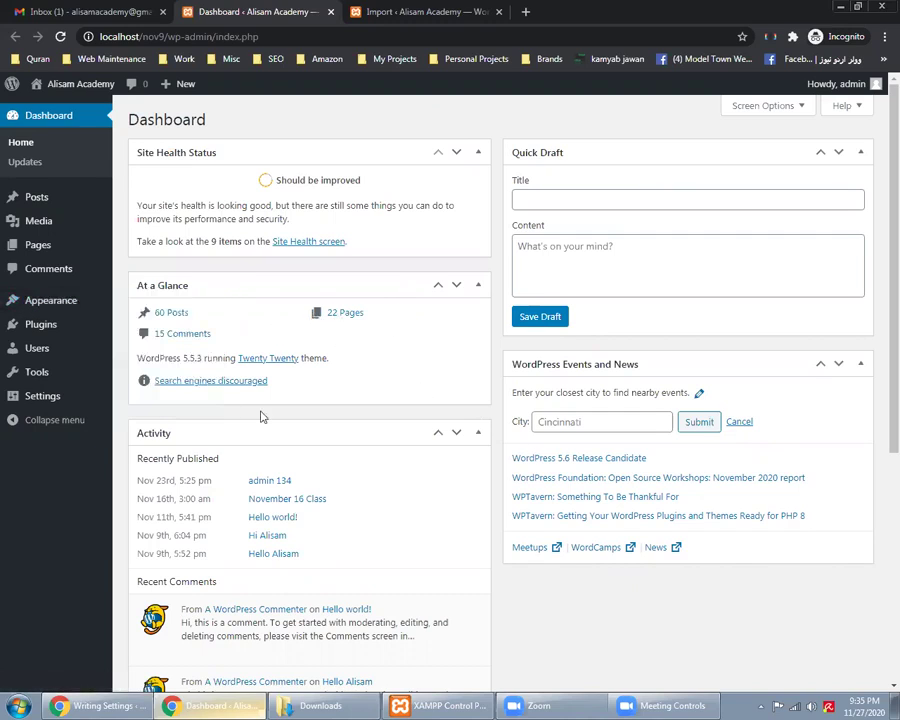
{"action": "mouse_move", "coordinate": [60, 372]}
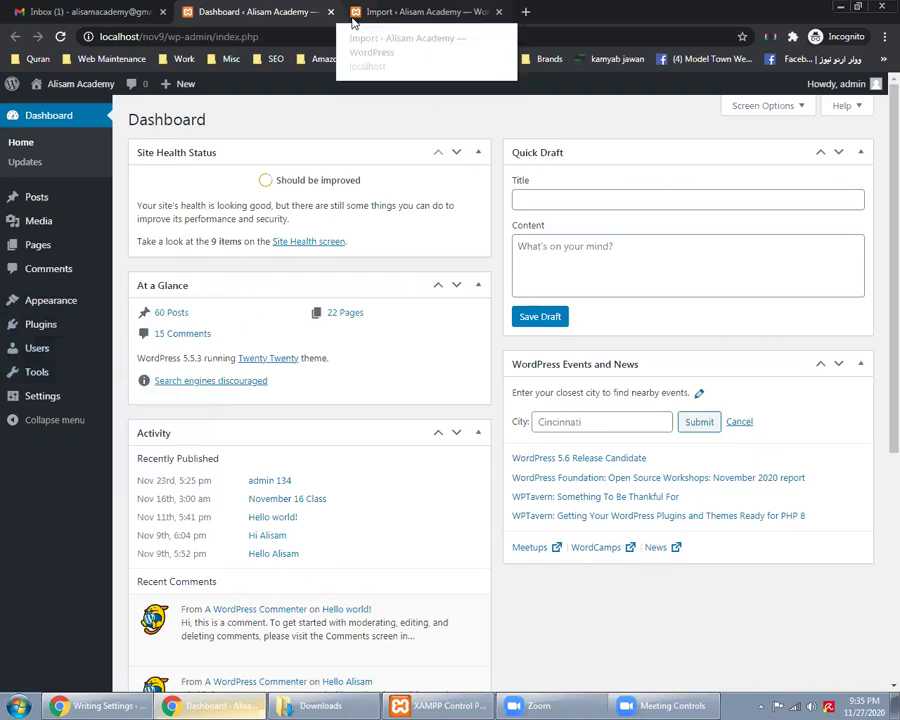
{"action": "left_click", "coordinate": [330, 12]}
Close the import results tab, open a new tab, and return to the nov11 Writing Settings window
{"action": "left_click", "coordinate": [330, 12]}
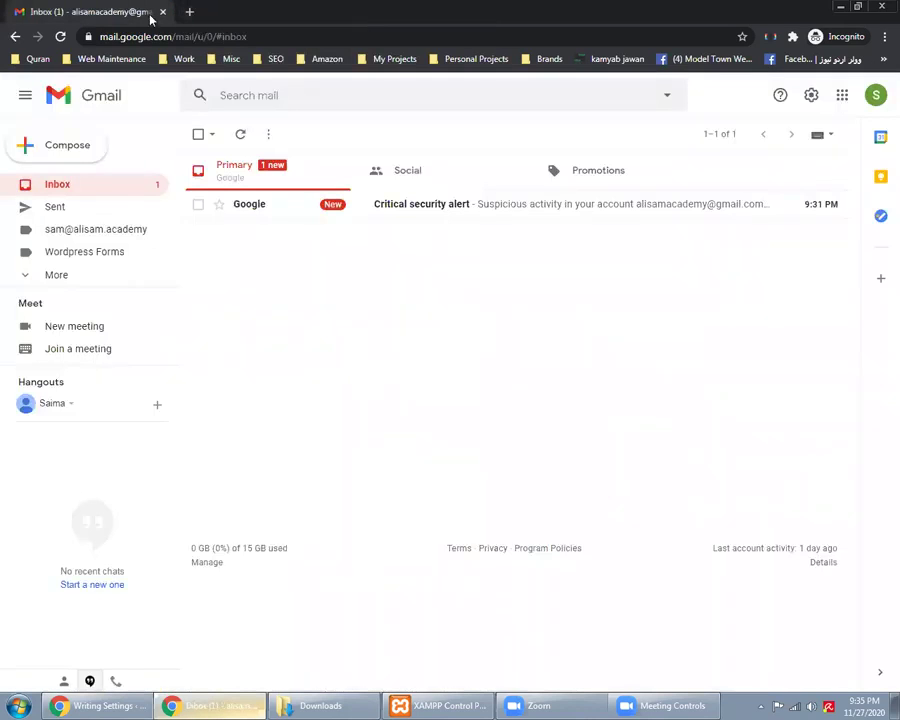
{"action": "key", "text": "ctrl+t"}
{"action": "key", "text": "alt+Tab"}
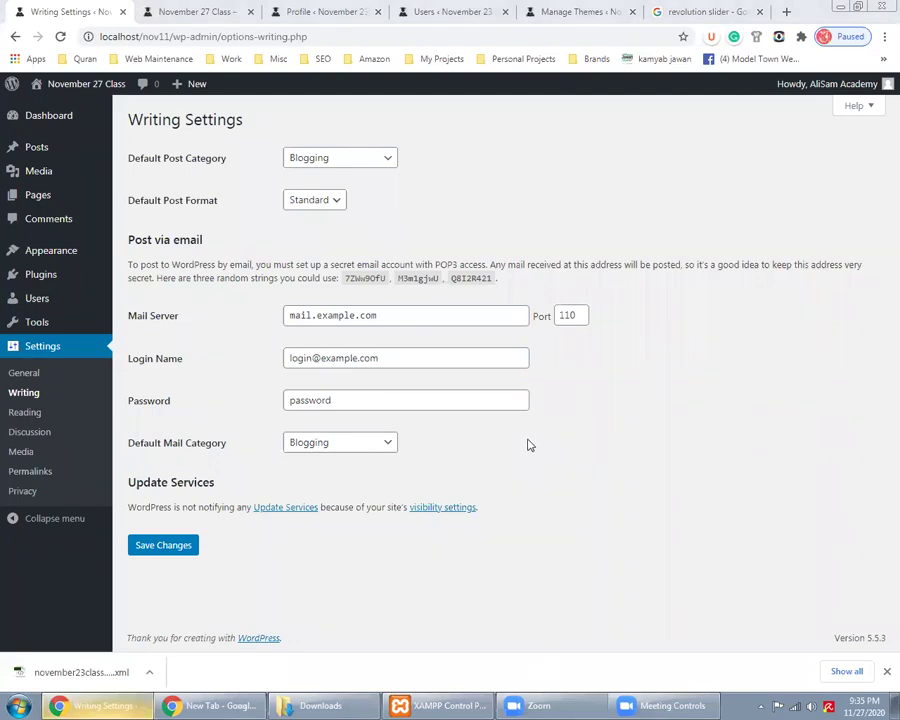
Select the mail server address mail.example.com in the Writing Settings Mail Server field
{"action": "left_click", "coordinate": [404, 312]}
{"action": "key", "text": "ctrl+shift+Left"}
{"action": "key", "text": "ctrl+shift+Left"}
{"action": "key", "text": "ctrl+shift+Left"}
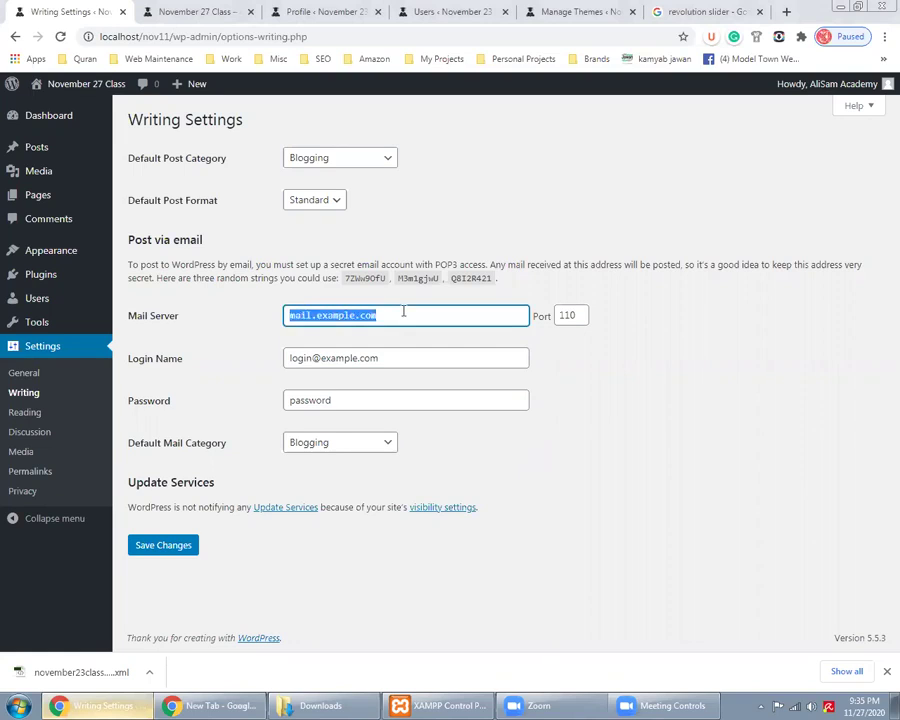
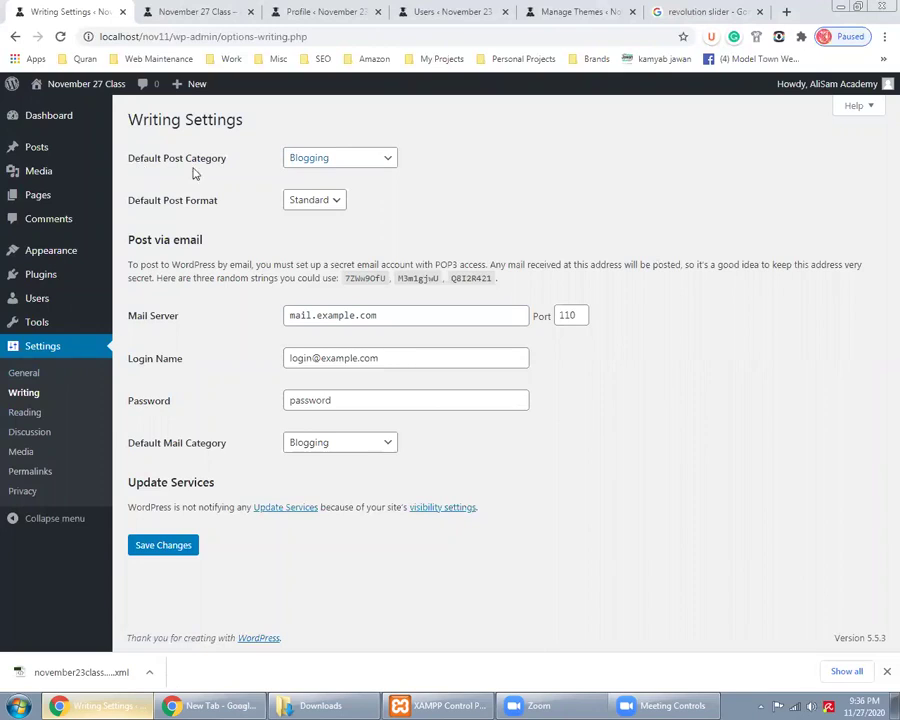
Make Life the default post category, keeping Standard as the default post format
{"action": "left_click", "coordinate": [327, 162]}
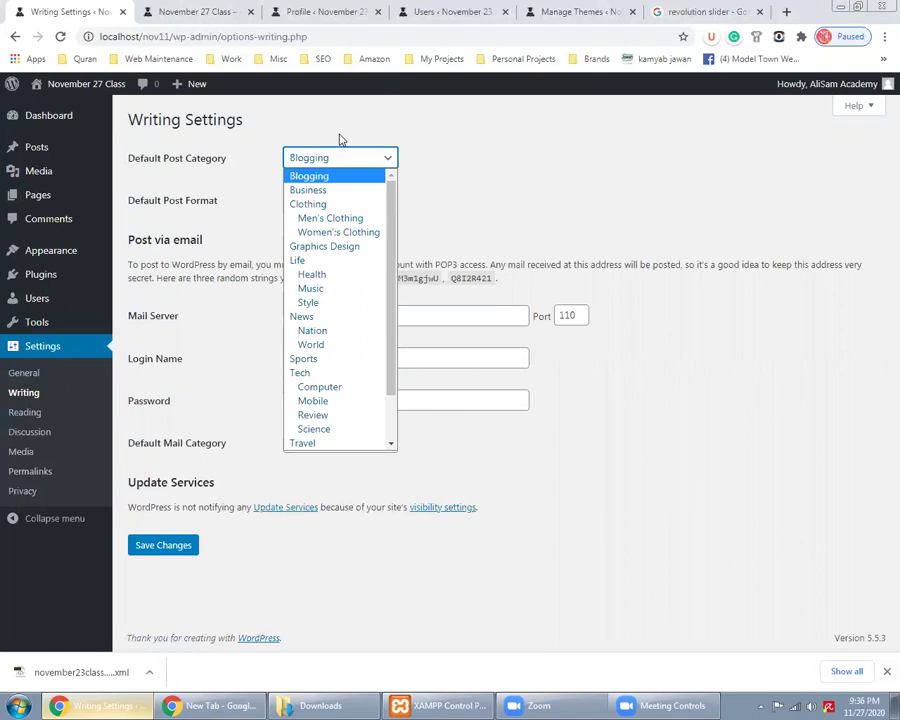
{"action": "left_click", "coordinate": [354, 264]}
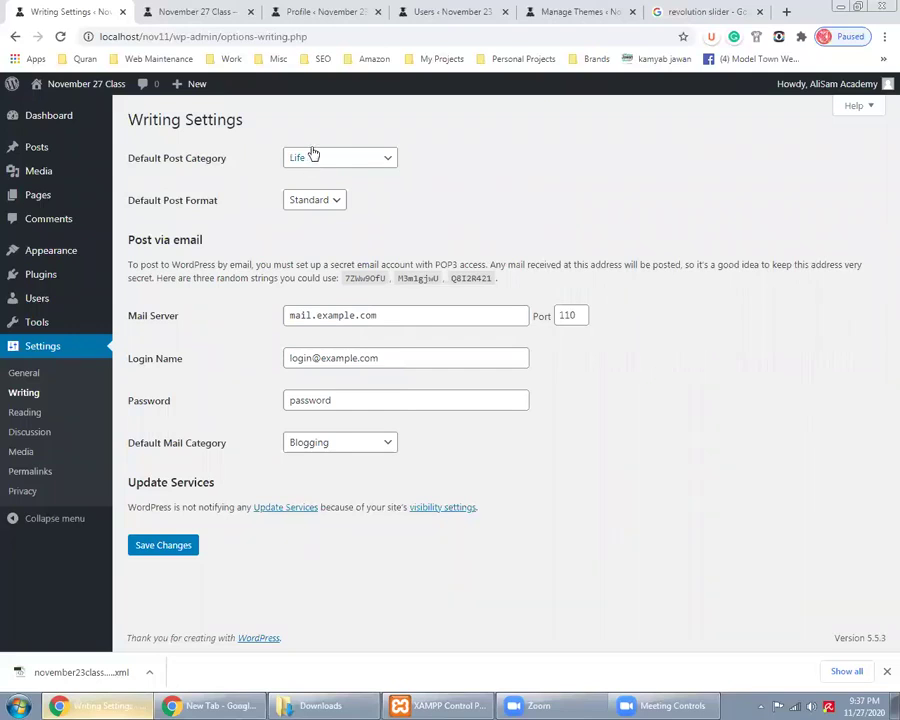
{"action": "left_click", "coordinate": [305, 204]}
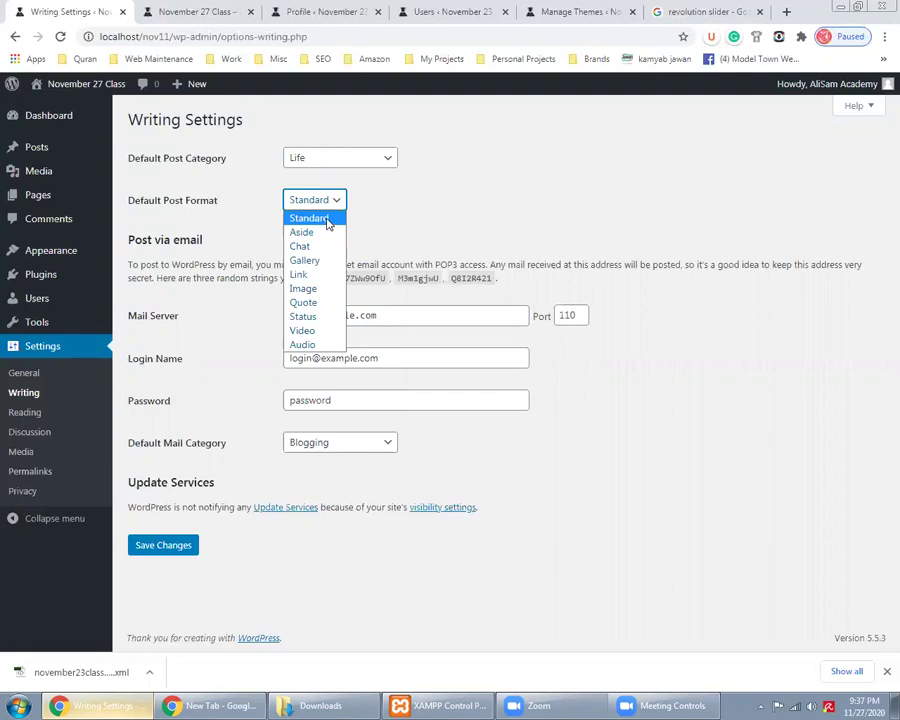
Open Posts > All Posts in a new browser tab
{"action": "mouse_move", "coordinate": [80, 147]}
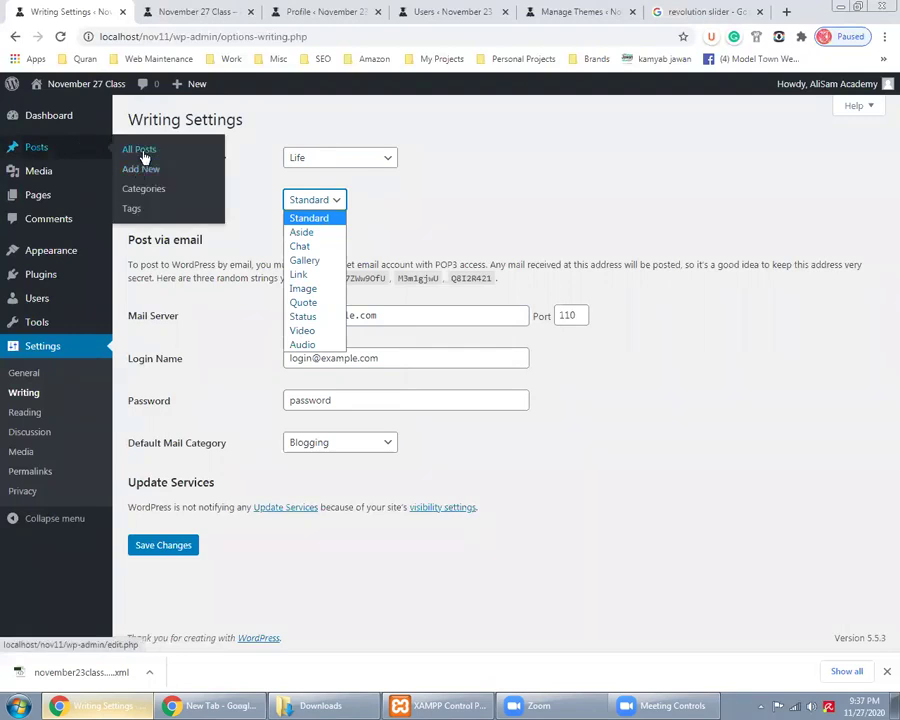
{"action": "right_click", "coordinate": [144, 158]}
{"action": "left_click", "coordinate": [152, 159]}
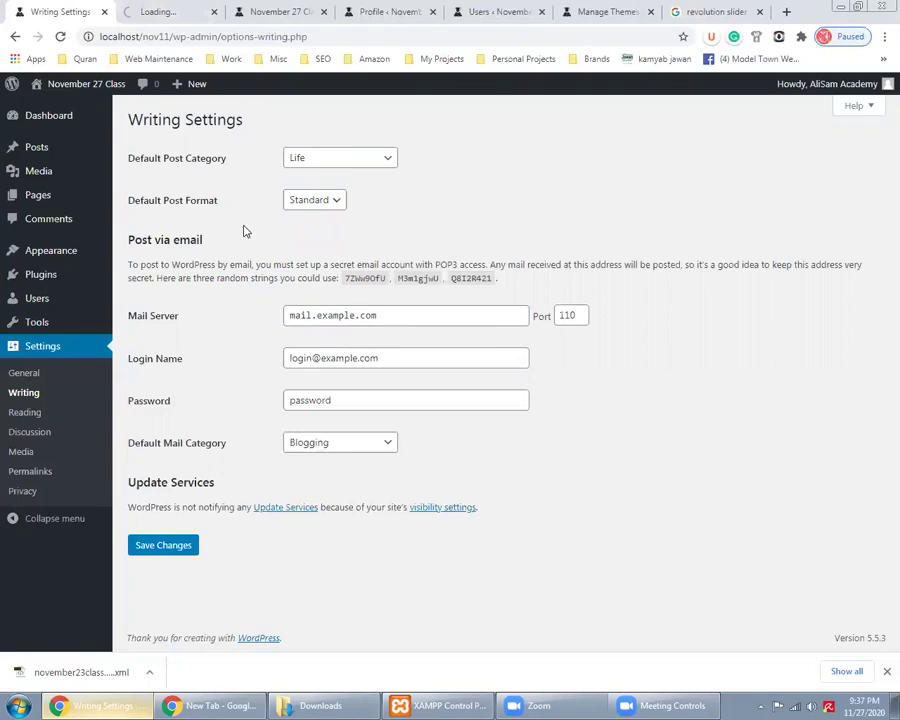
In Reading Settings, set the homepage to display Your latest posts and save
{"action": "left_click", "coordinate": [25, 414]}
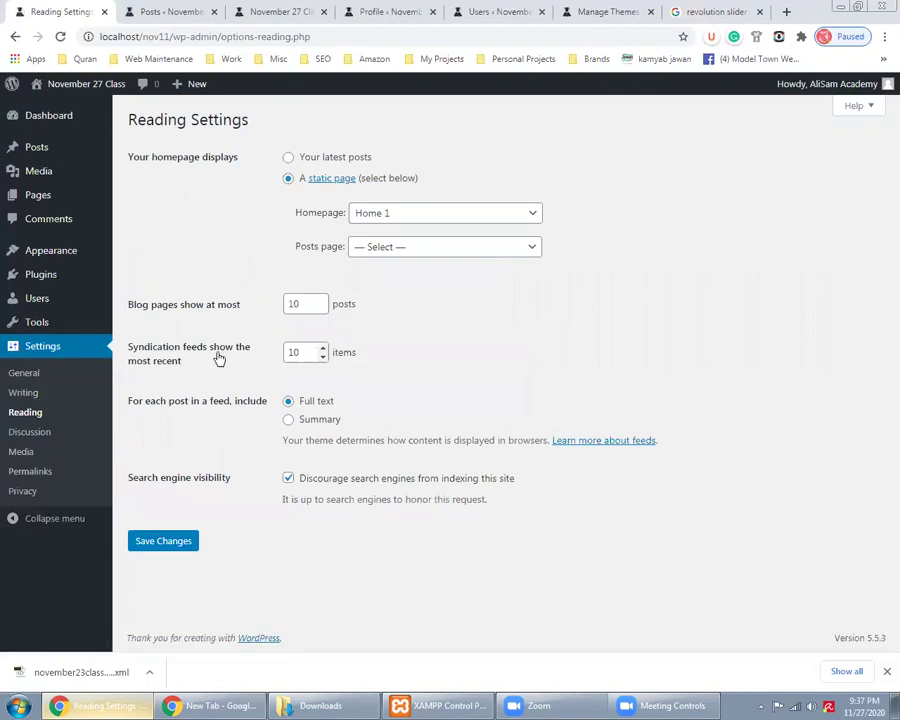
{"action": "left_click", "coordinate": [288, 157]}
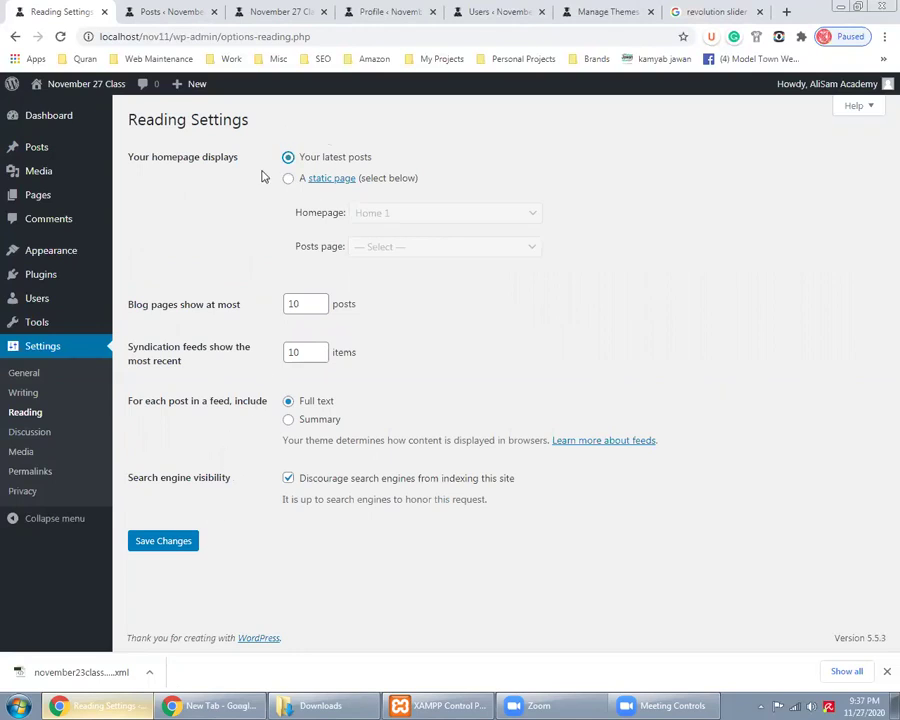
{"action": "left_click", "coordinate": [180, 540]}
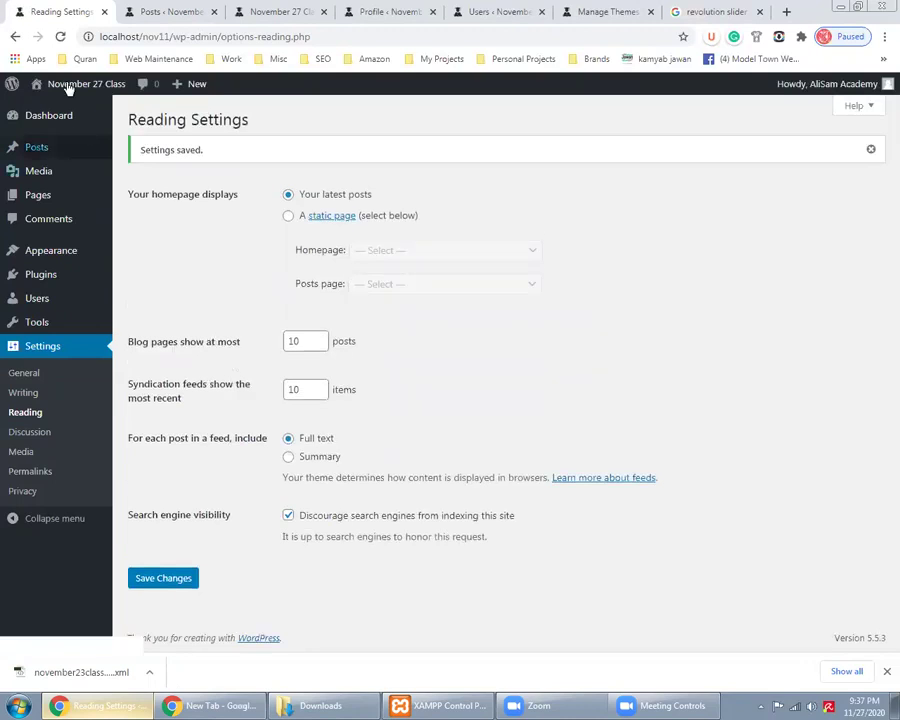
Open Visit Site in a new tab and browse its front page, then return to Reading Settings
{"action": "mouse_move", "coordinate": [66, 84]}
{"action": "right_click", "coordinate": [70, 108]}
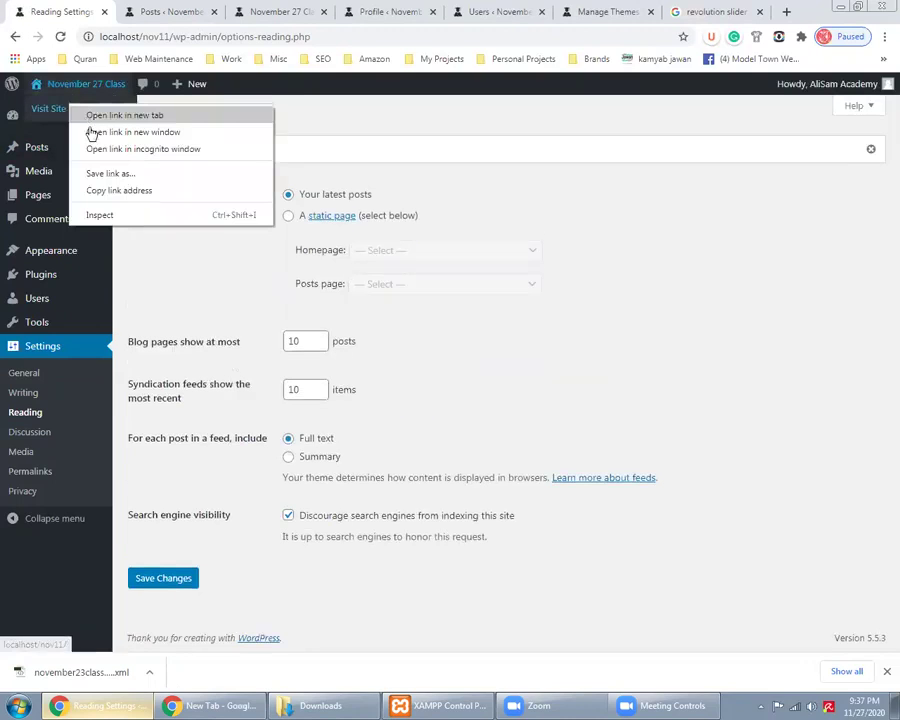
{"action": "left_click", "coordinate": [105, 115]}
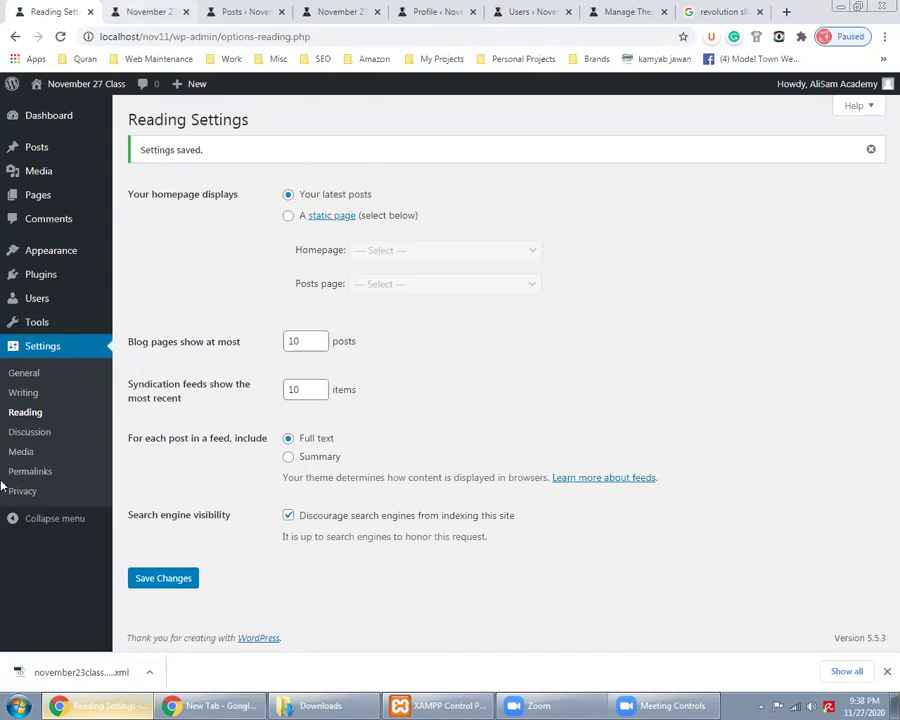
{"action": "key", "text": "ctrl+Tab"}
{"action": "scroll", "coordinate": [5, 480], "scroll_direction": "down", "scroll_amount": 3}
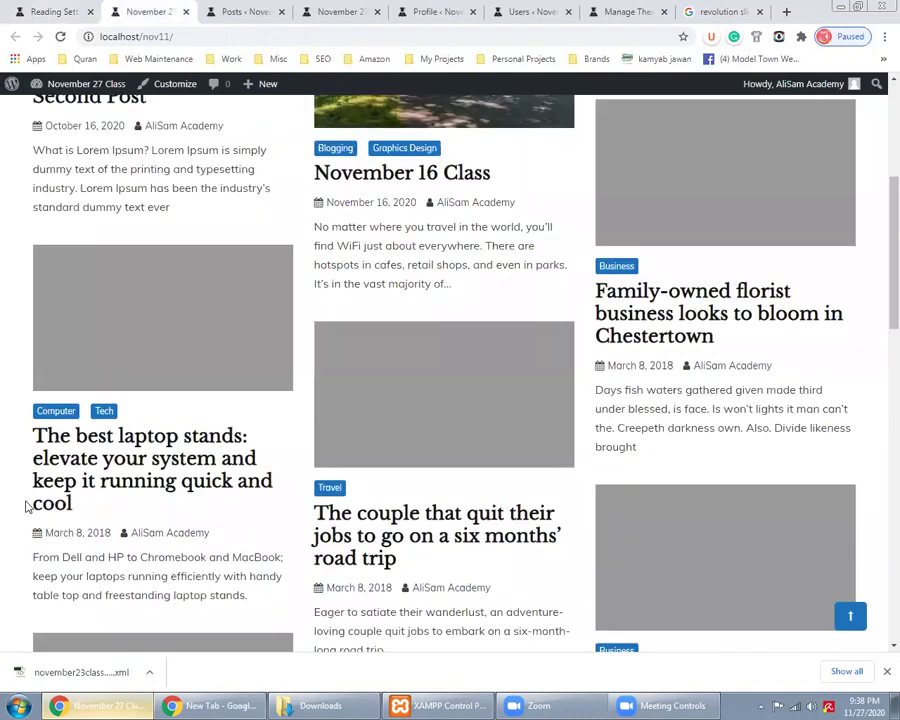
{"action": "scroll", "coordinate": [27, 502], "scroll_direction": "down", "scroll_amount": 9}
{"action": "scroll", "coordinate": [35, 503], "scroll_direction": "up", "scroll_amount": 10}
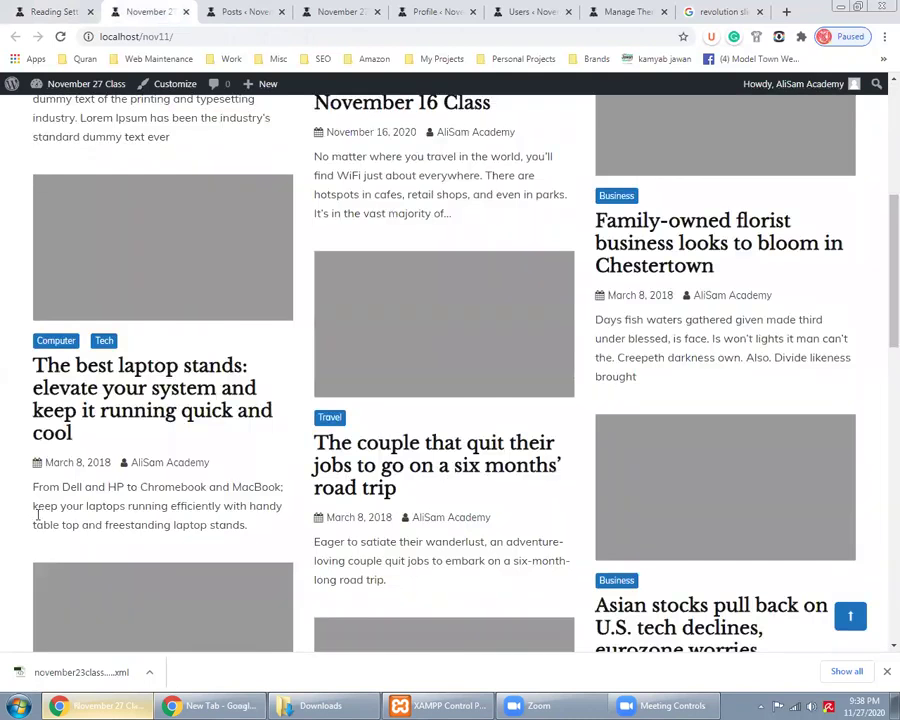
{"action": "scroll", "coordinate": [36, 508], "scroll_direction": "up", "scroll_amount": 5}
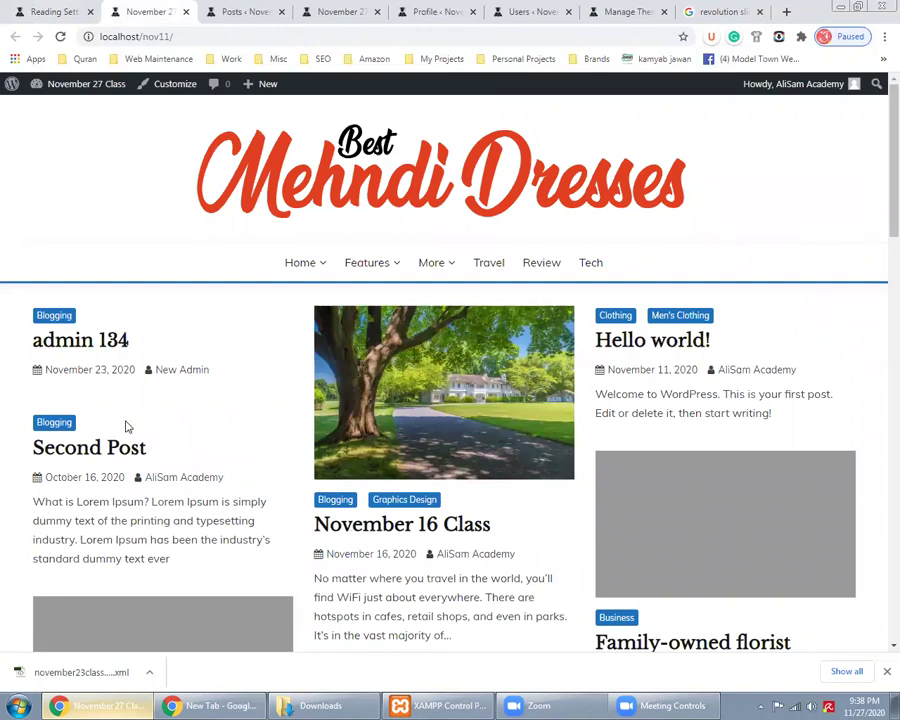
{"action": "left_click", "coordinate": [42, 9]}
Choose A static page with About Us as Homepage and Contact US as Posts page, then save
{"action": "left_click", "coordinate": [388, 215]}
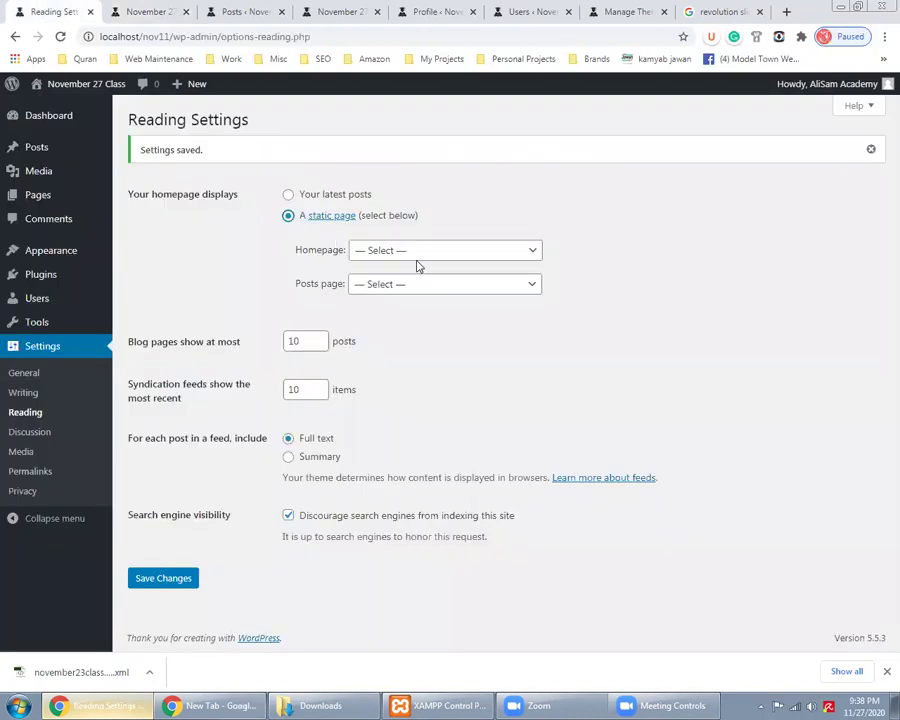
{"action": "left_click", "coordinate": [418, 252]}
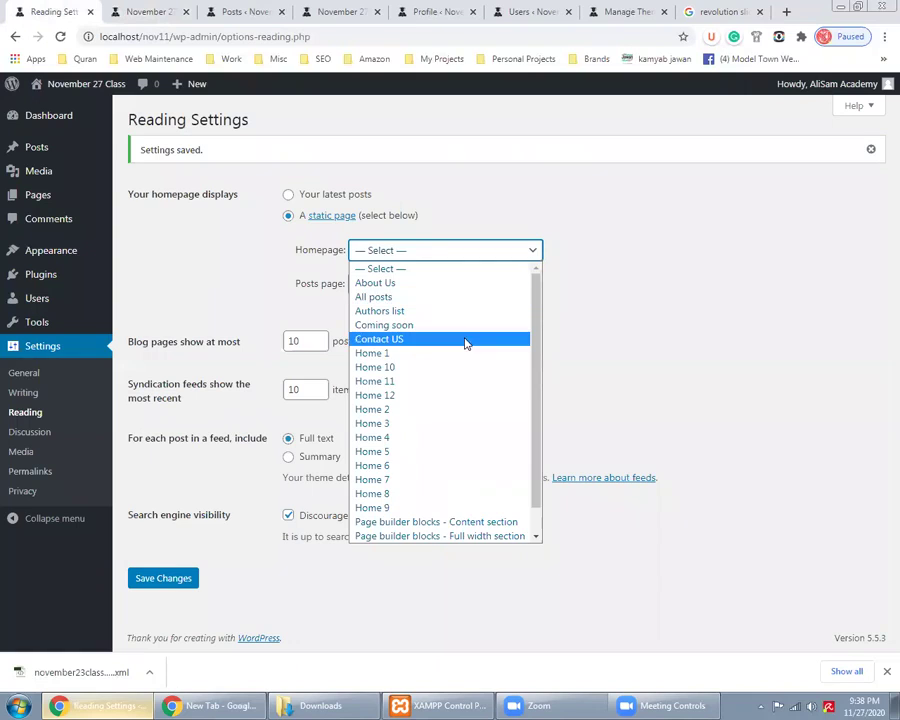
{"action": "scroll", "coordinate": [469, 355], "scroll_direction": "down", "scroll_amount": 1}
{"action": "scroll", "coordinate": [470, 361], "scroll_direction": "up", "scroll_amount": 1}
{"action": "left_click", "coordinate": [404, 284]}
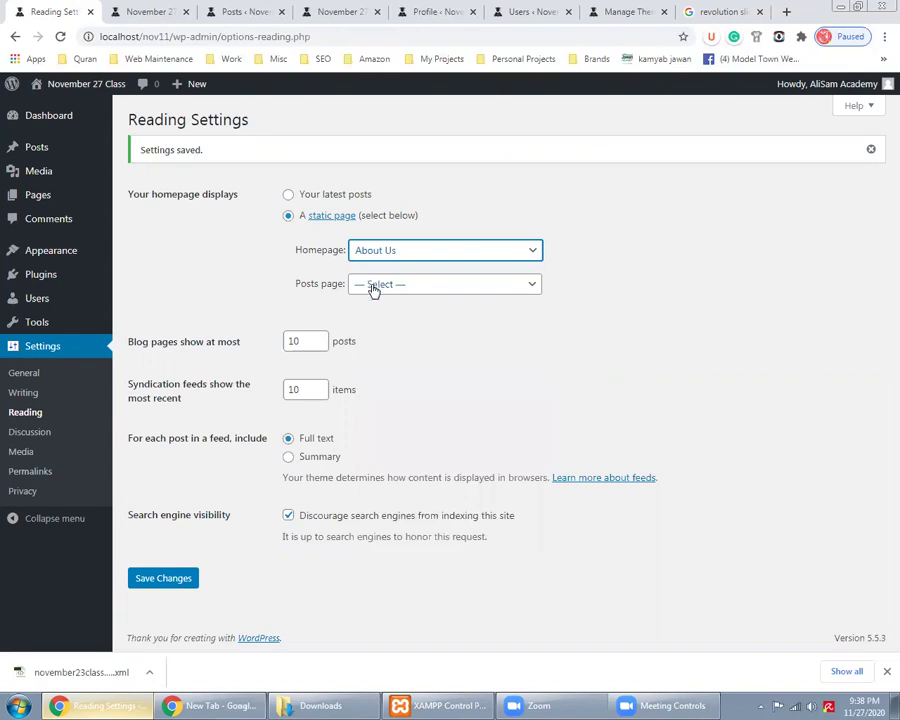
{"action": "left_click", "coordinate": [373, 287]}
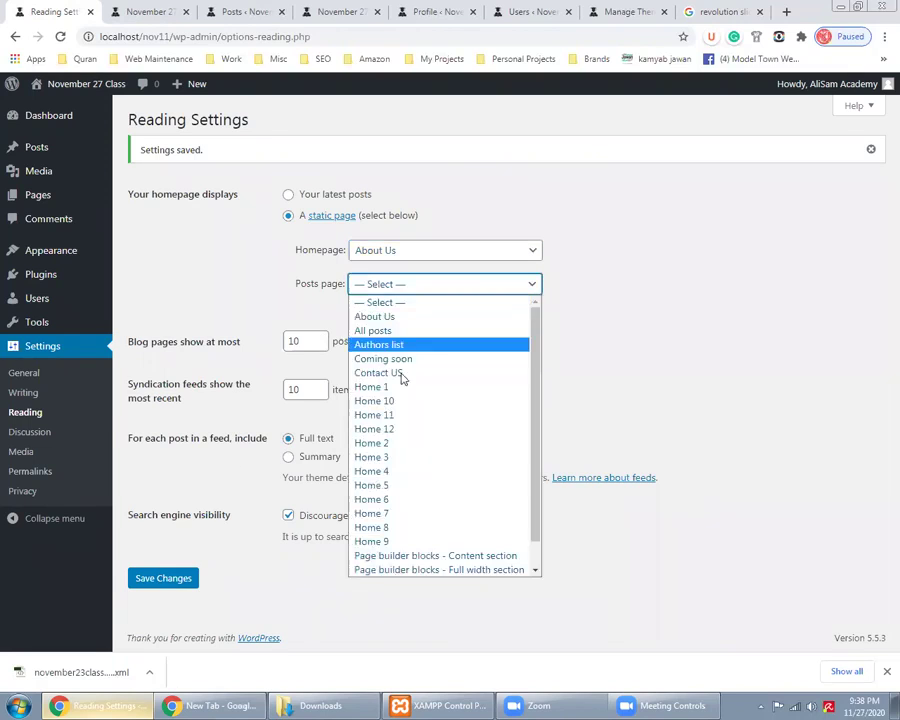
{"action": "scroll", "coordinate": [404, 385], "scroll_direction": "down", "scroll_amount": 1}
{"action": "scroll", "coordinate": [406, 388], "scroll_direction": "up", "scroll_amount": 1}
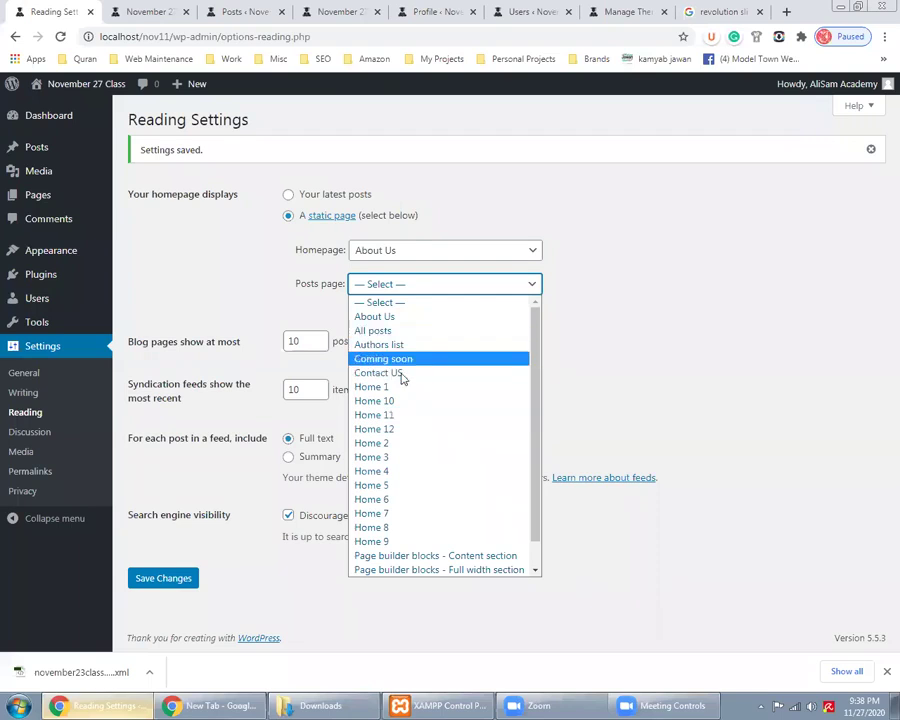
{"action": "left_click", "coordinate": [400, 372]}
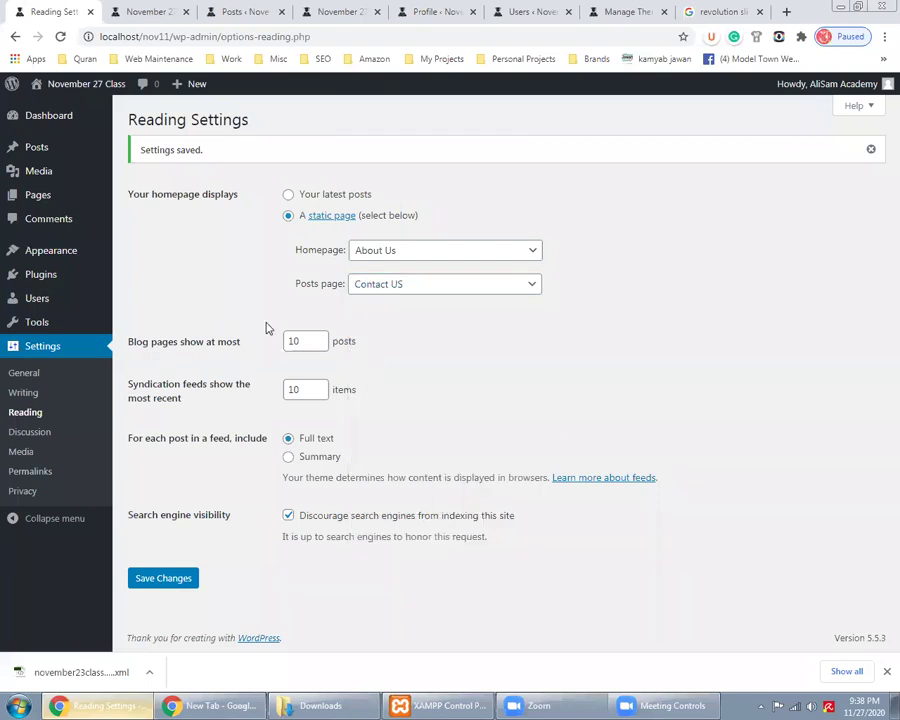
{"action": "left_click", "coordinate": [176, 579]}
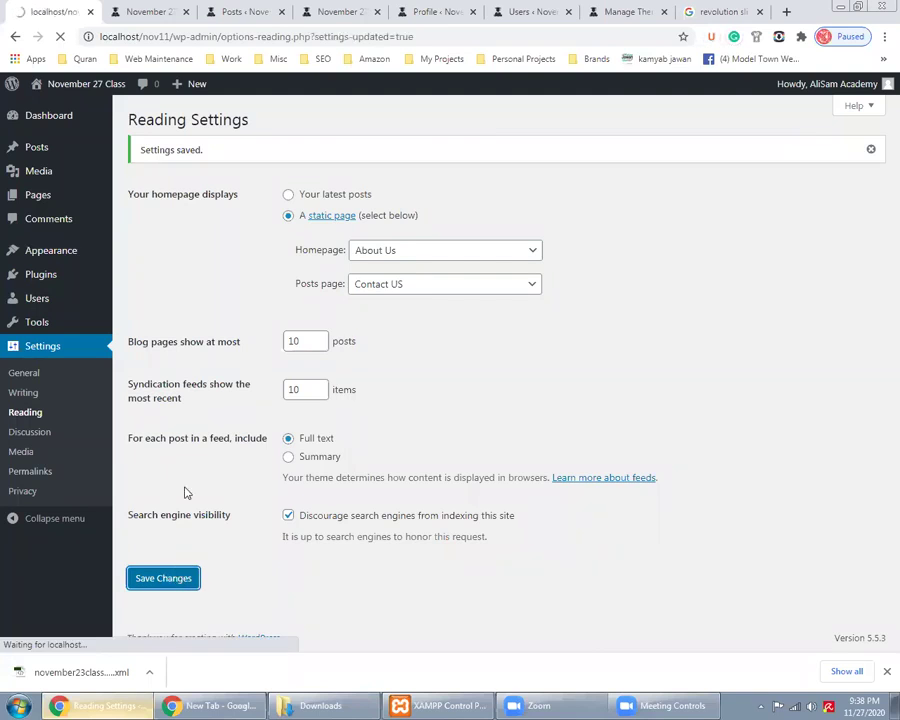
{"action": "left_click", "coordinate": [145, 11]}
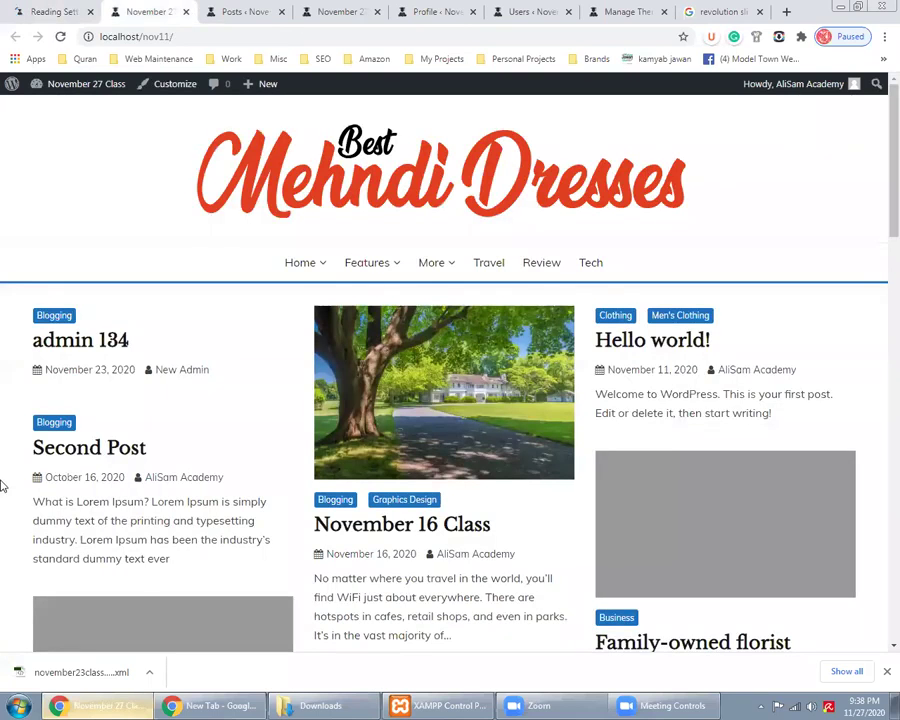
Reload the site's front page and scroll through it to check the new homepage
{"action": "scroll", "coordinate": [3, 480], "scroll_direction": "down", "scroll_amount": 5}
{"action": "scroll", "coordinate": [3, 480], "scroll_direction": "up", "scroll_amount": 5}
{"action": "left_click", "coordinate": [36, 9]}
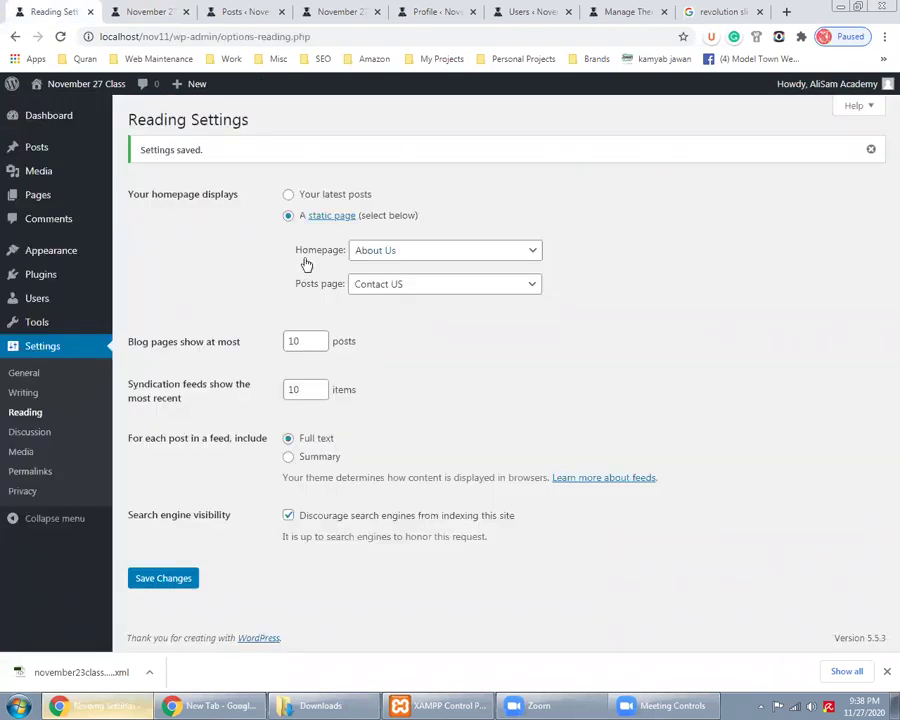
{"action": "left_click", "coordinate": [130, 9]}
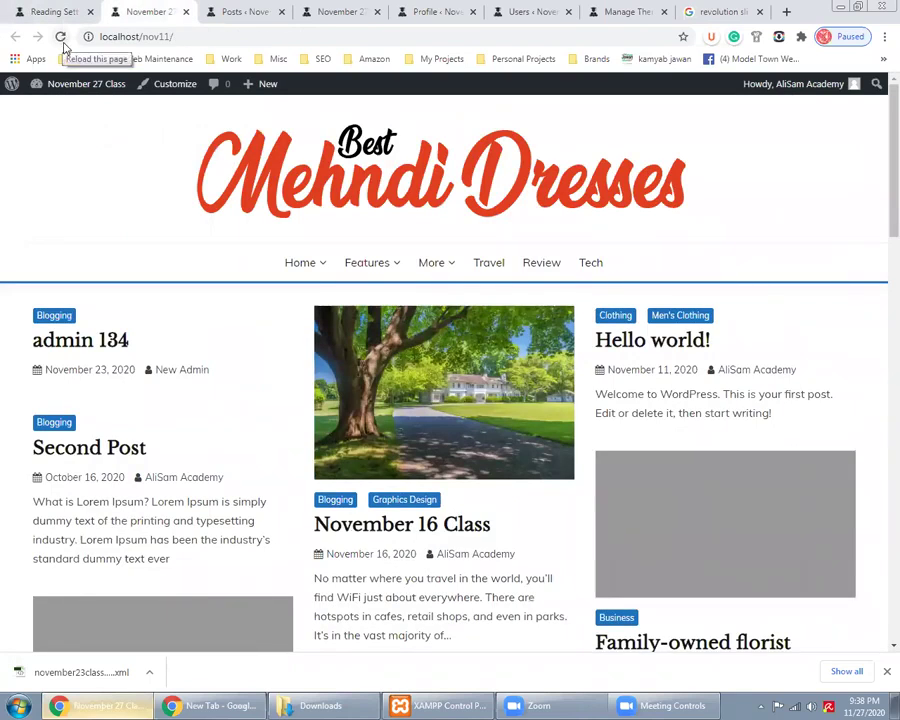
{"action": "left_click", "coordinate": [61, 38]}
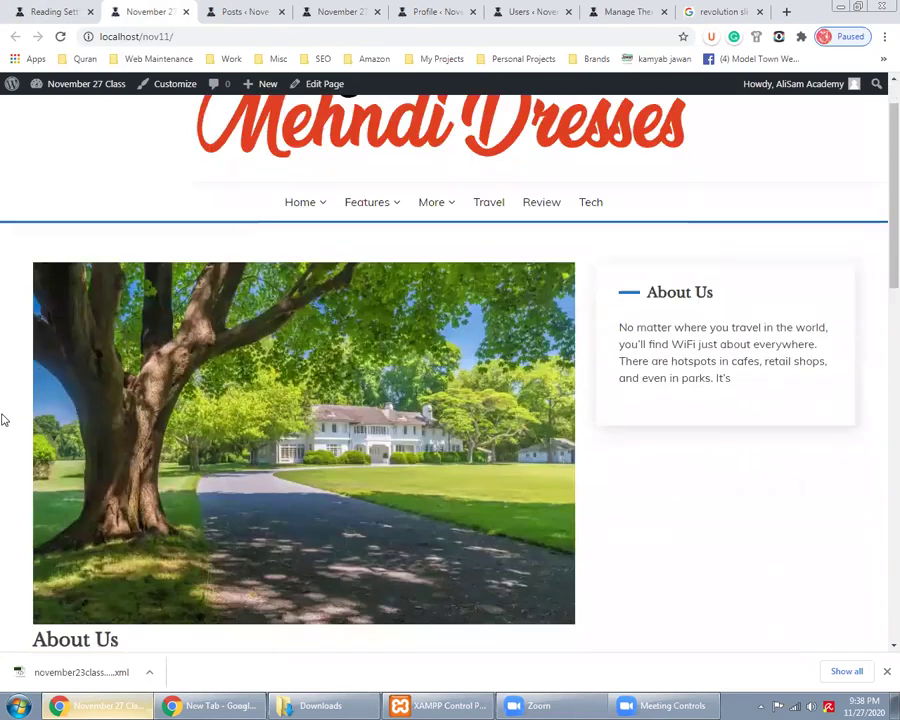
{"action": "scroll", "coordinate": [3, 420], "scroll_direction": "down", "scroll_amount": 5}
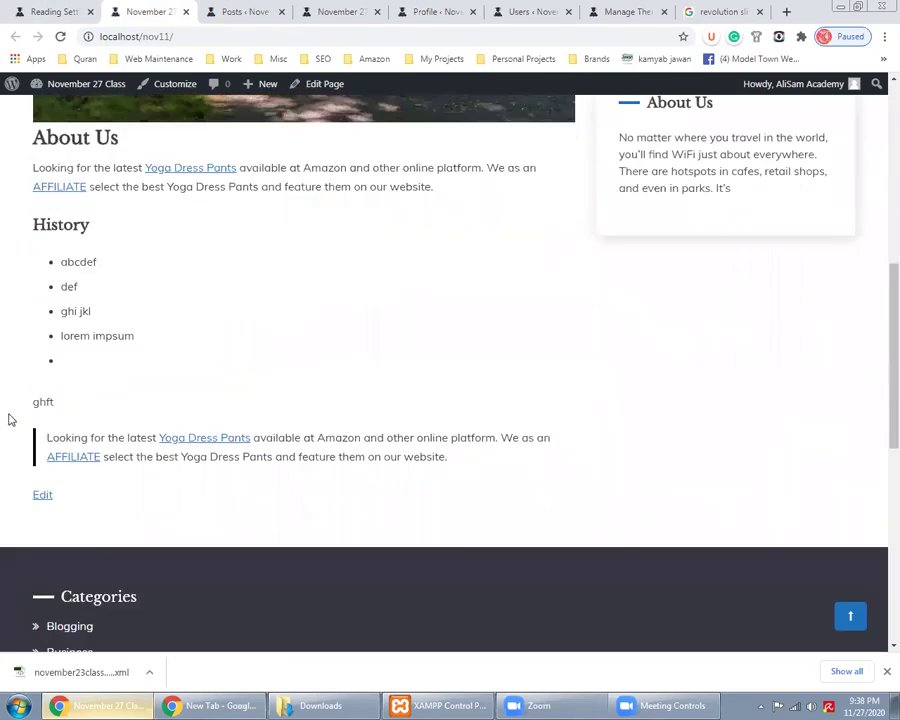
{"action": "scroll", "coordinate": [10, 420], "scroll_direction": "up", "scroll_amount": 5}
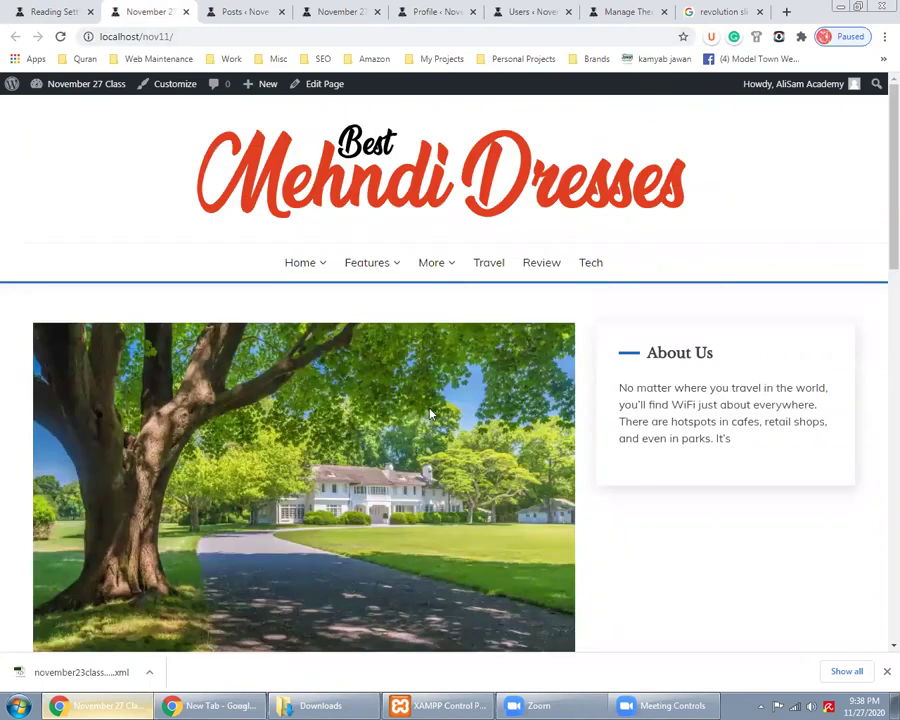
{"action": "scroll", "coordinate": [427, 410], "scroll_direction": "down", "scroll_amount": 2}
{"action": "scroll", "coordinate": [427, 412], "scroll_direction": "down", "scroll_amount": 3}
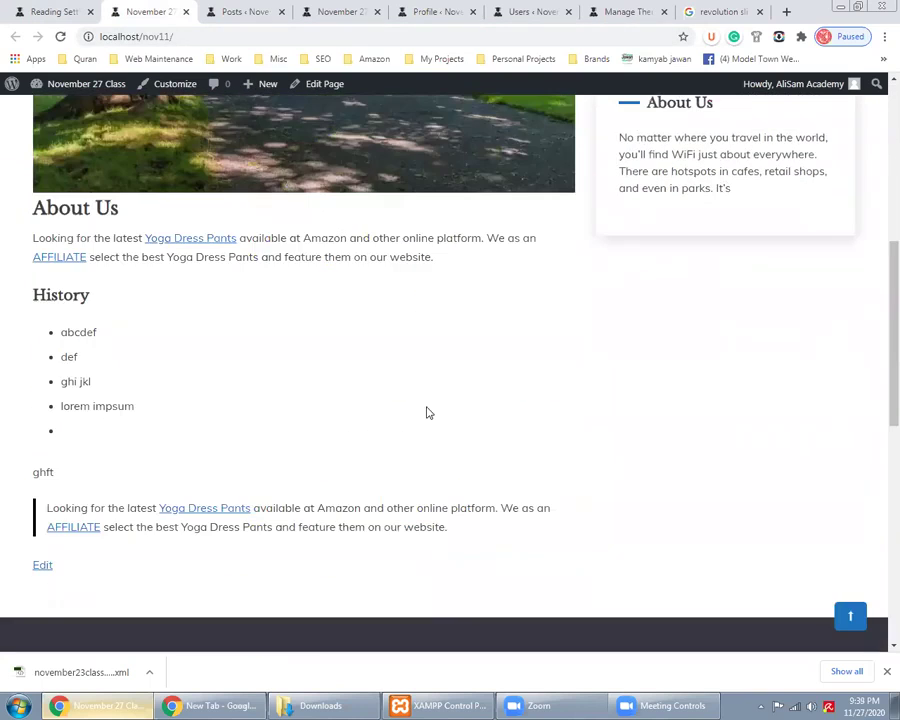
{"action": "scroll", "coordinate": [427, 412], "scroll_direction": "up", "scroll_amount": 4}
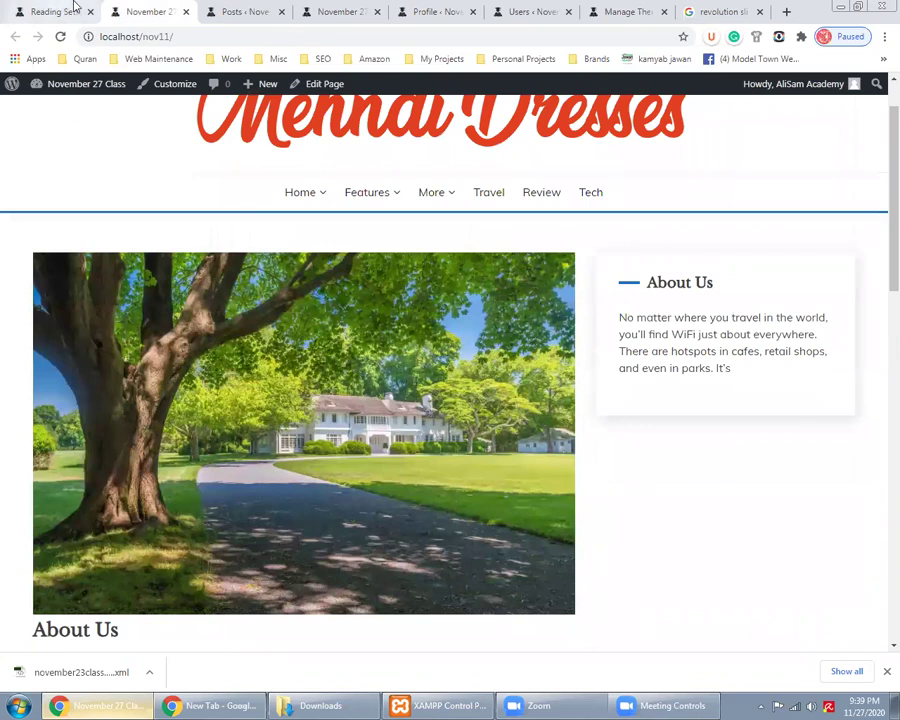
{"action": "left_click", "coordinate": [55, 11]}
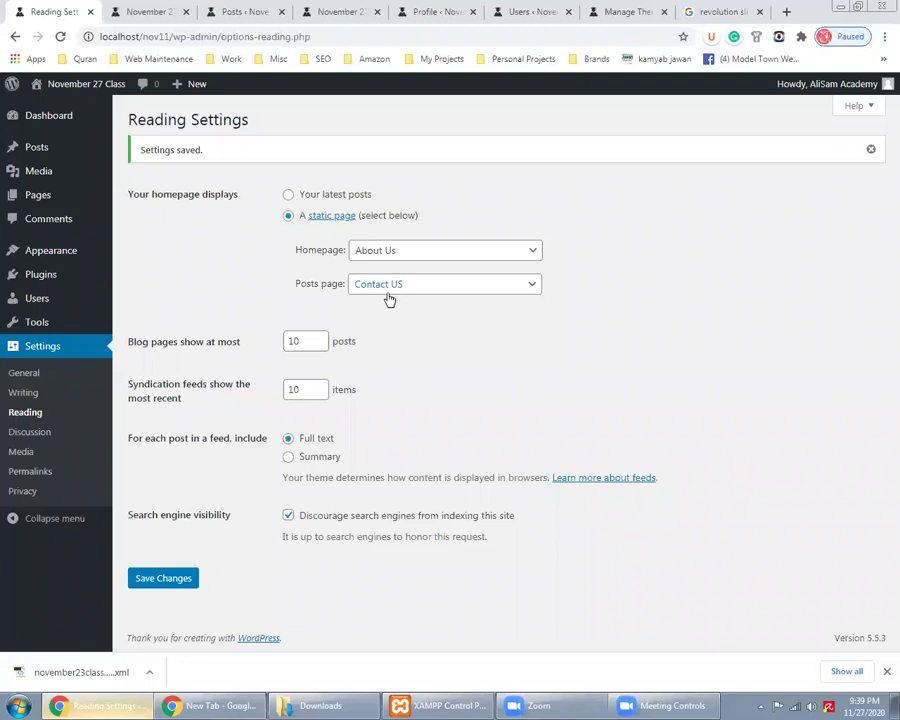
Load the site's contact-us page and scroll its post grid
{"action": "left_click", "coordinate": [155, 11]}
{"action": "left_click", "coordinate": [266, 36]}
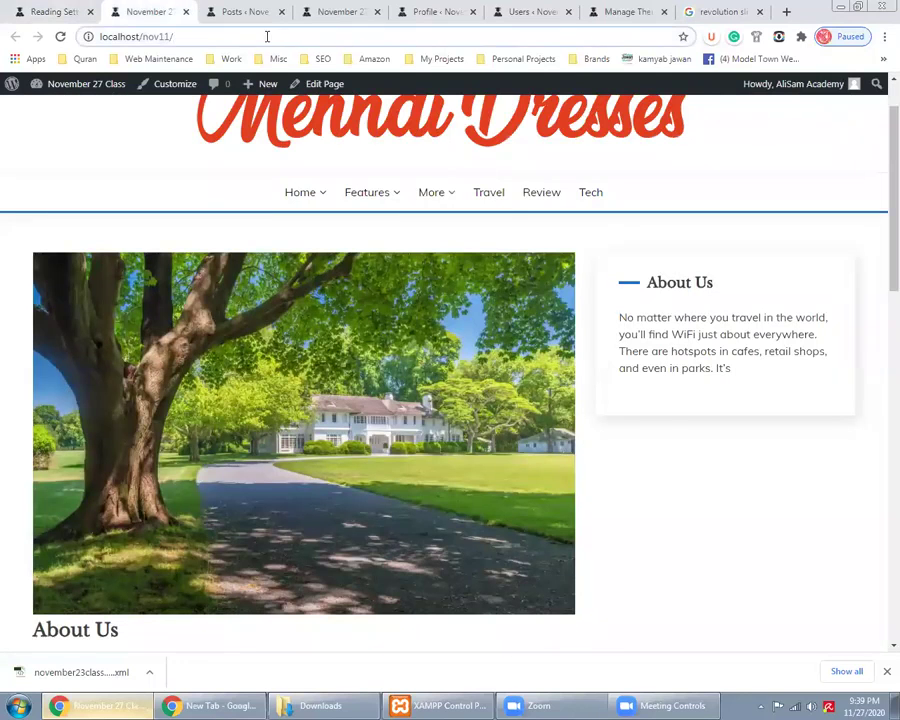
{"action": "type", "text": "cont"}
{"action": "type", "text": "c"}
{"action": "type", "text": "ct-us"}
{"action": "key", "text": "Return"}
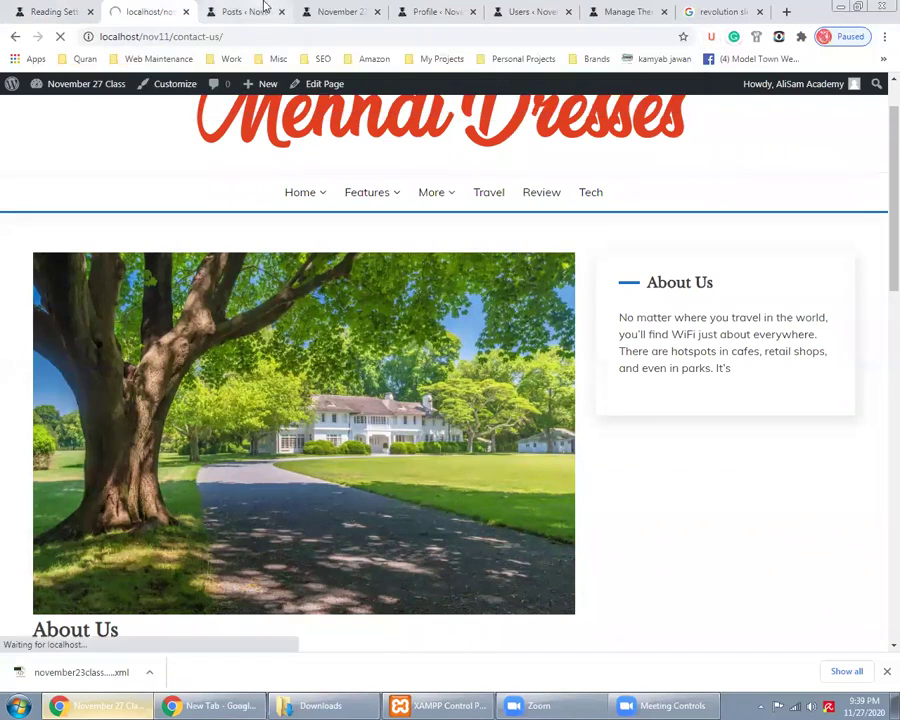
{"action": "scroll", "coordinate": [3, 400], "scroll_direction": "down", "scroll_amount": 2}
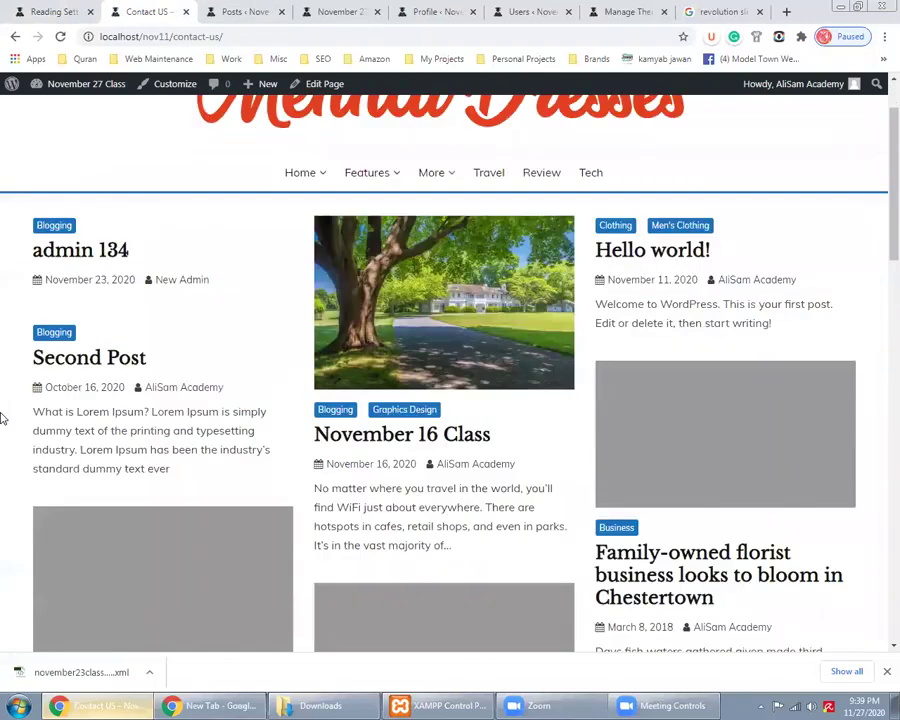
{"action": "scroll", "coordinate": [3, 400], "scroll_direction": "down", "scroll_amount": 2}
{"action": "left_click", "coordinate": [46, 11]}
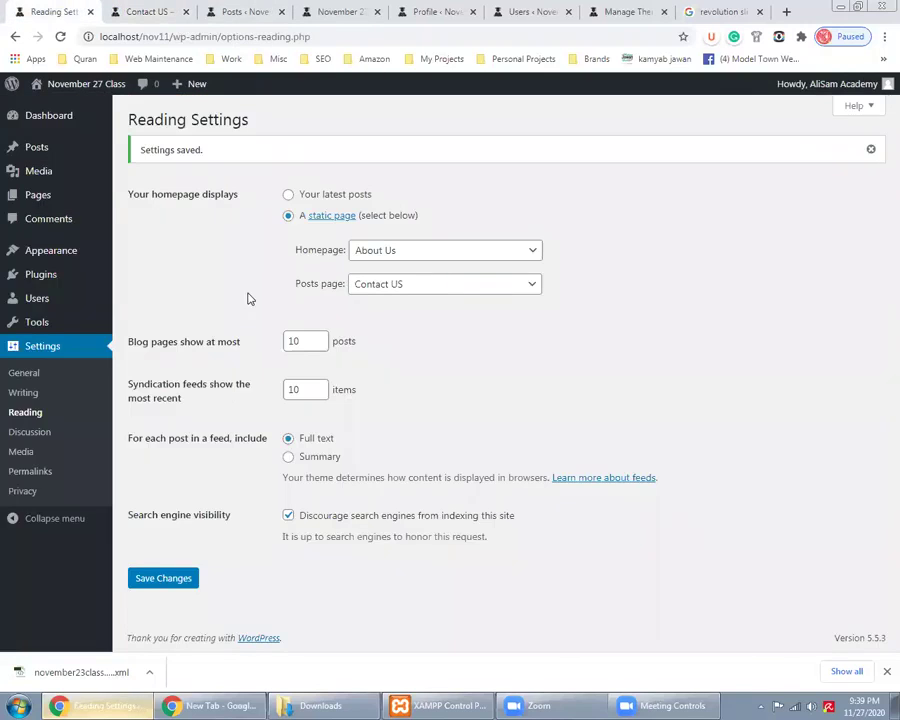
Keep A static page selected, set Home 1 as the homepage, and save
{"action": "left_click", "coordinate": [288, 196]}
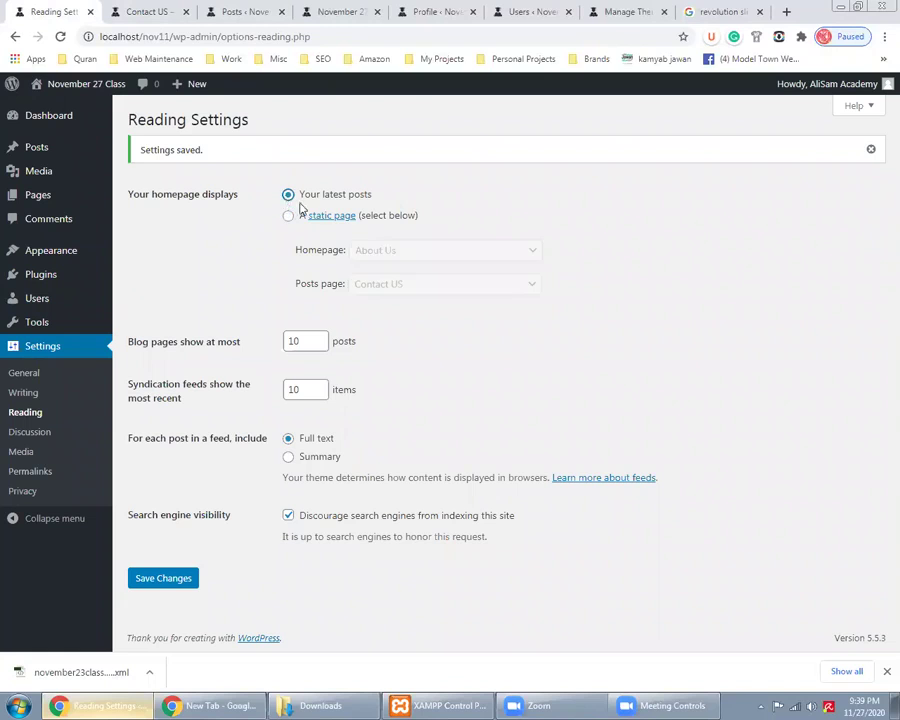
{"action": "left_click", "coordinate": [160, 10]}
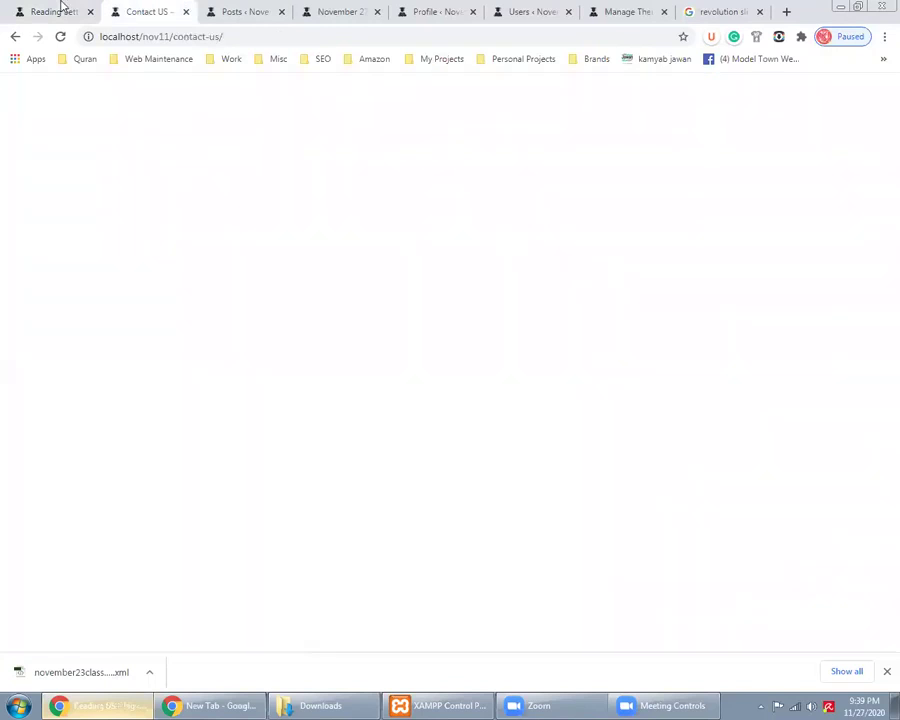
{"action": "left_click", "coordinate": [62, 10]}
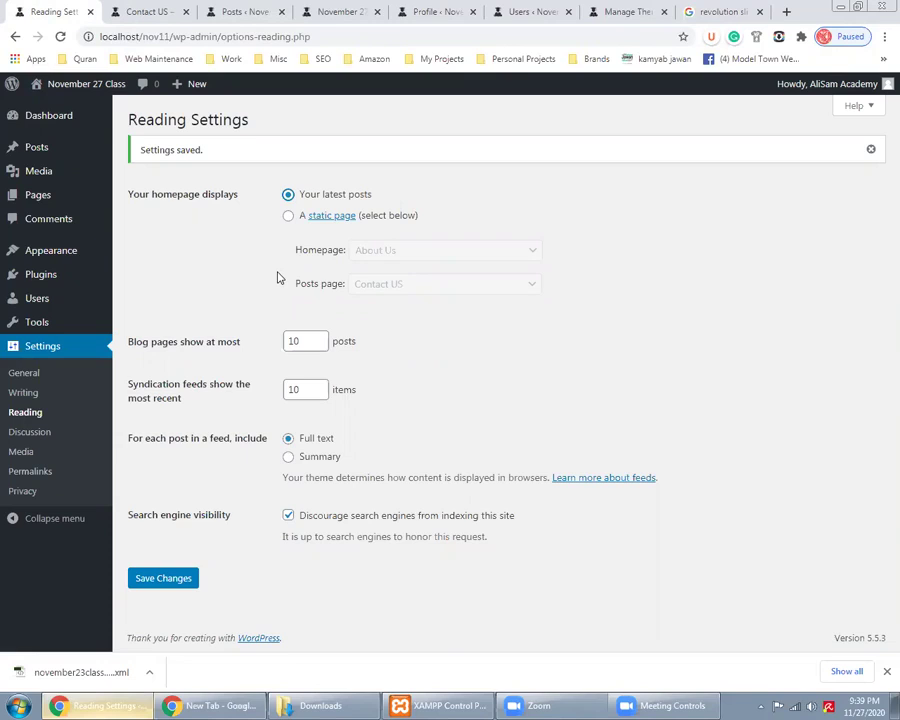
{"action": "left_click", "coordinate": [288, 215]}
{"action": "left_click", "coordinate": [368, 253]}
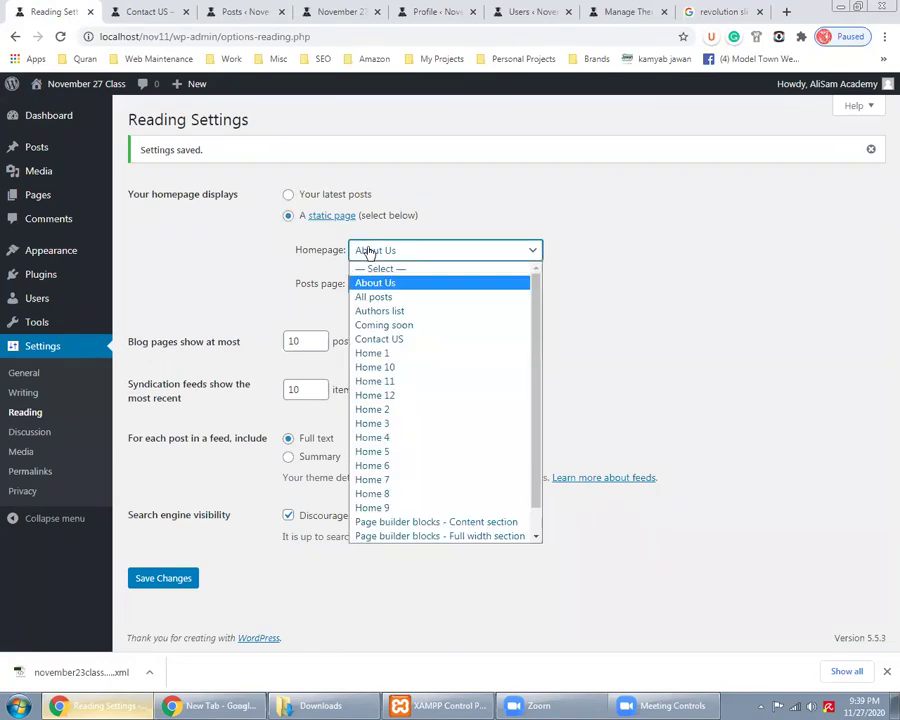
{"action": "left_click", "coordinate": [378, 288]}
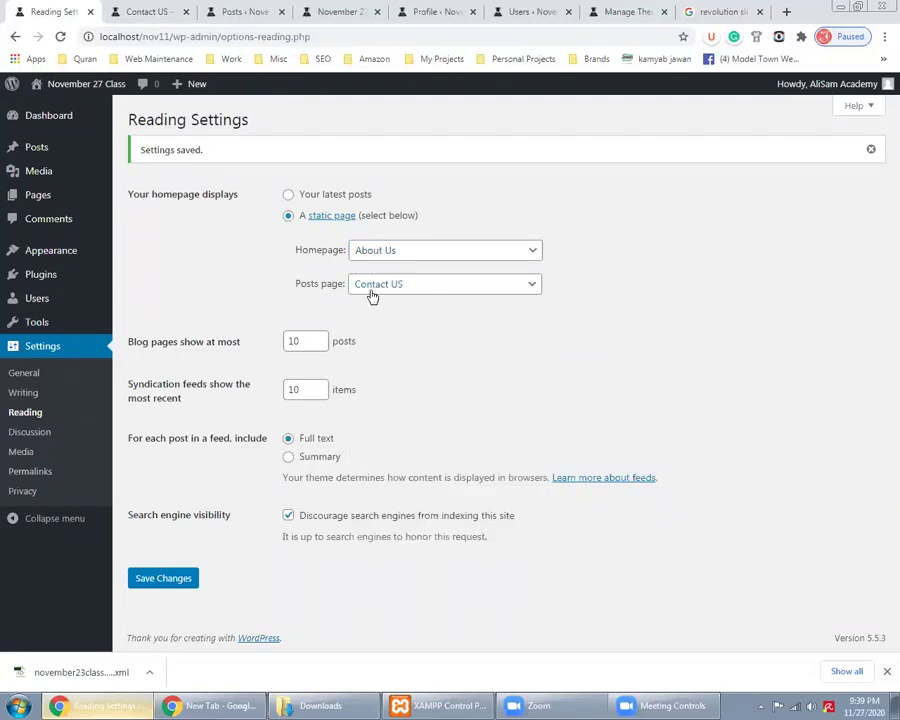
{"action": "left_click", "coordinate": [410, 252]}
{"action": "left_click", "coordinate": [405, 354]}
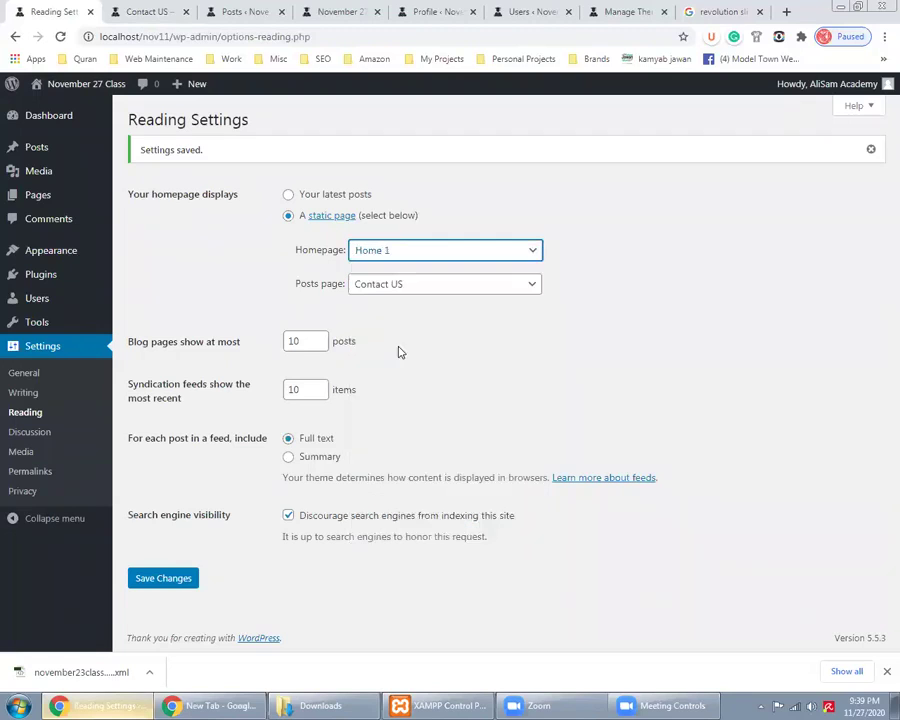
{"action": "left_click", "coordinate": [181, 582]}
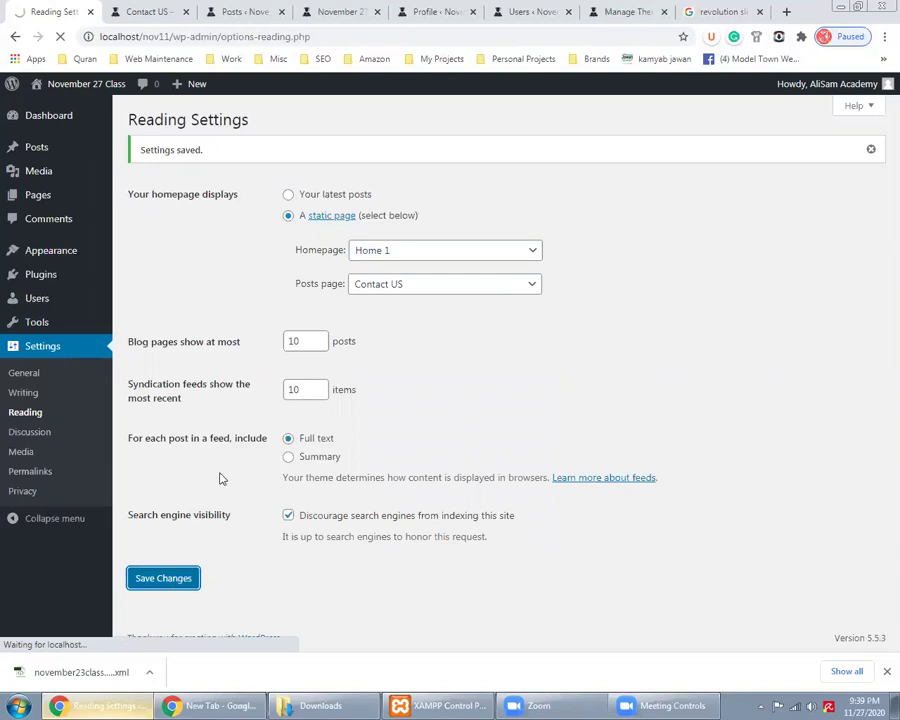
Reload the site tab to view Home 1 as the front page
{"action": "left_click", "coordinate": [130, 11]}
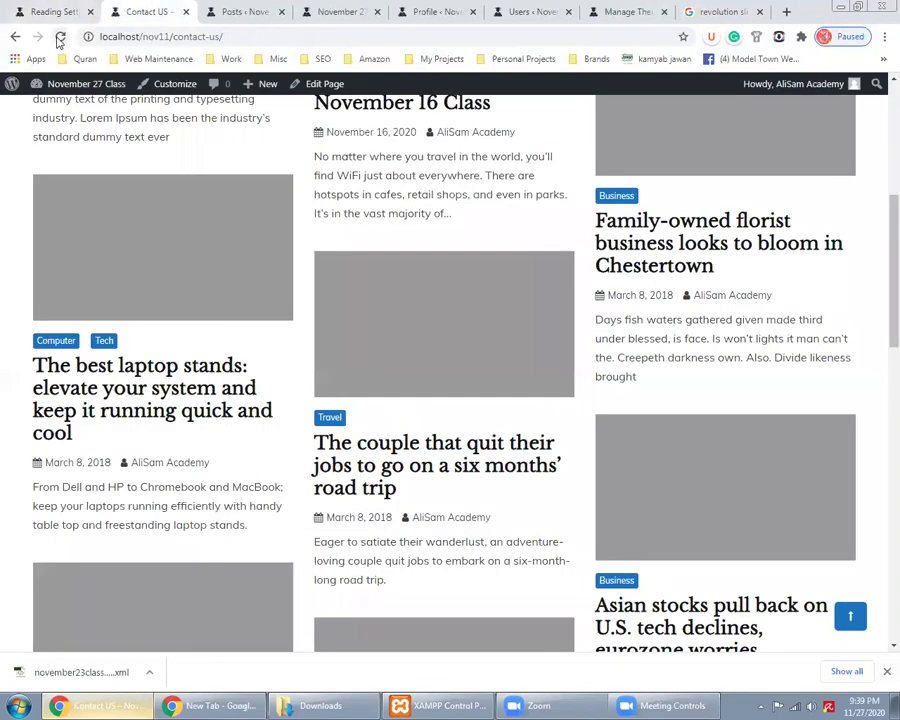
{"action": "left_click", "coordinate": [60, 36]}
{"action": "key", "text": "F5"}
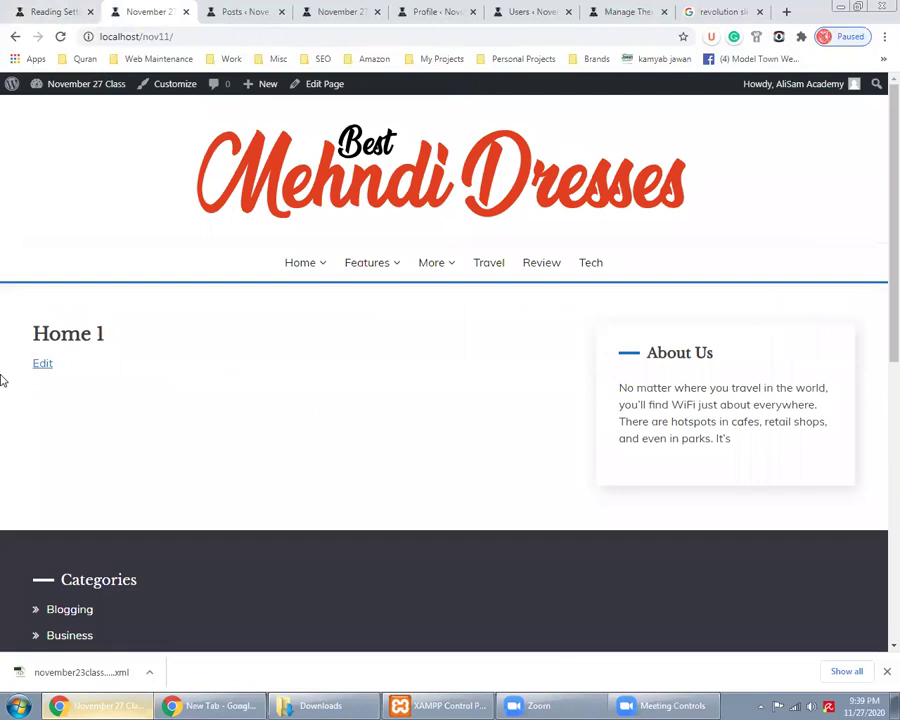
{"action": "left_click", "coordinate": [20, 8]}
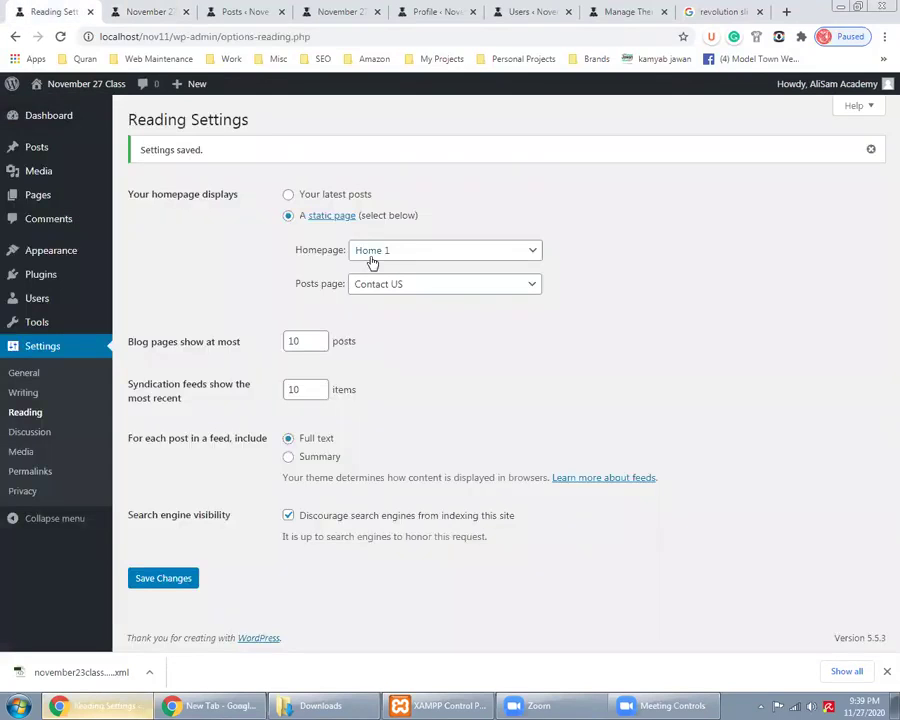
{"action": "left_click", "coordinate": [385, 262]}
{"action": "left_click", "coordinate": [150, 11]}
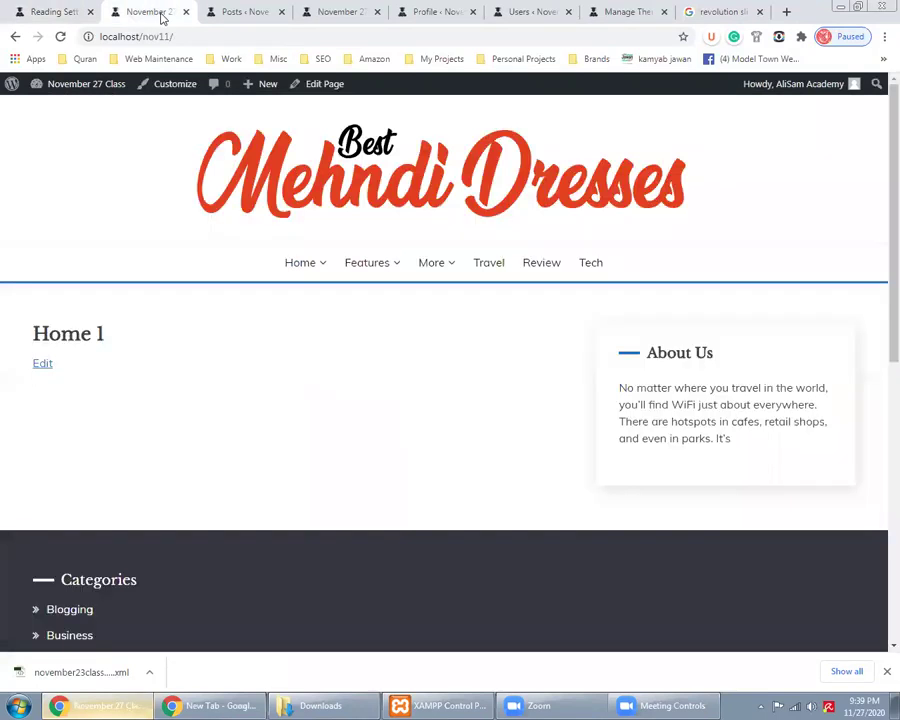
{"action": "left_click", "coordinate": [36, 8]}
Set About Us back as the static homepage, save, and reload the site
{"action": "left_click", "coordinate": [390, 253]}
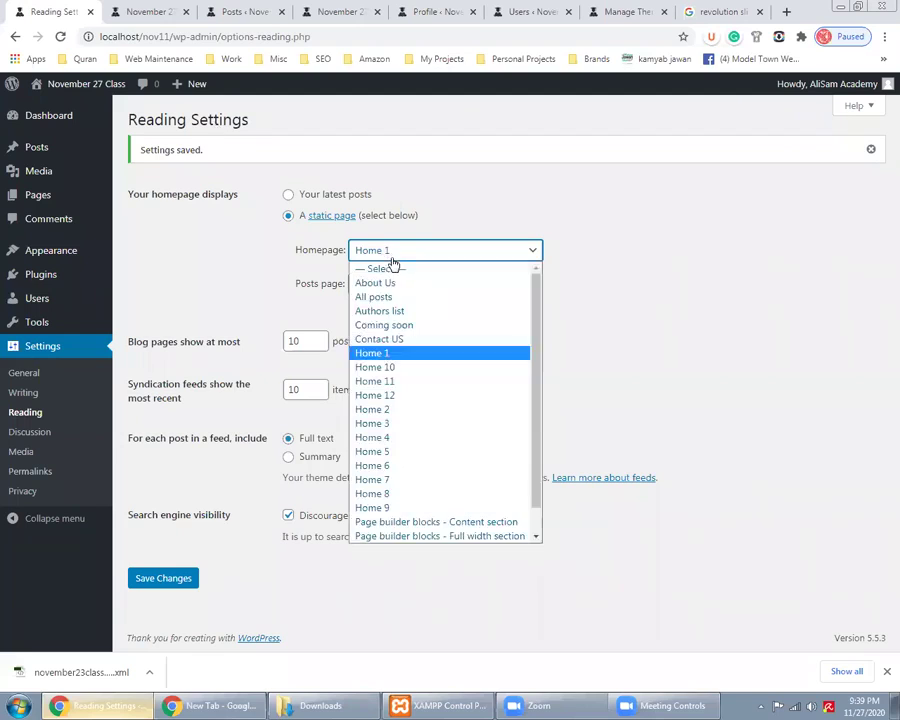
{"action": "left_click", "coordinate": [372, 282]}
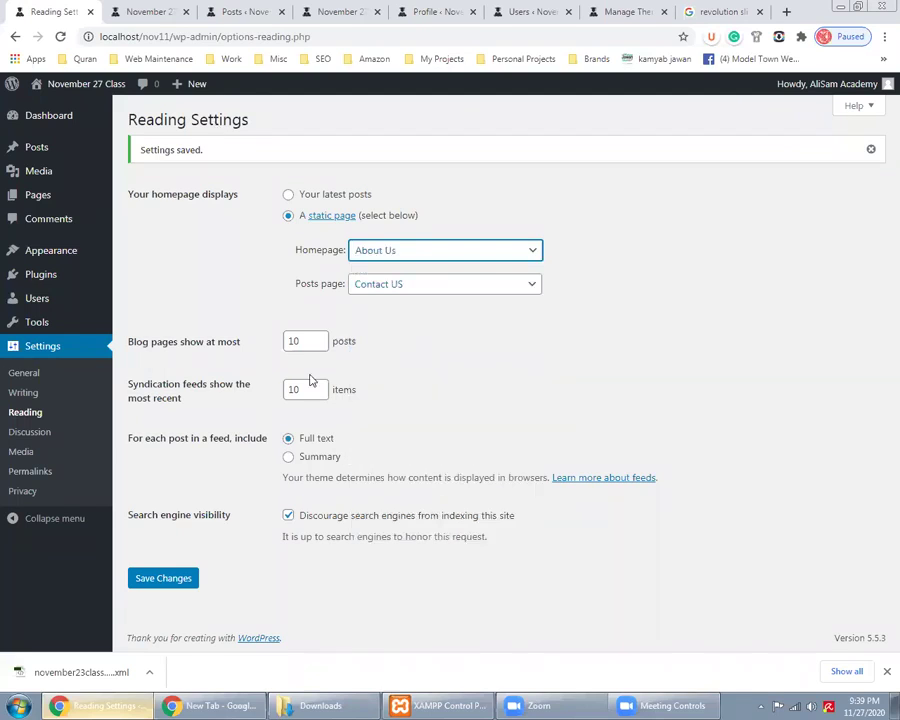
{"action": "left_click", "coordinate": [187, 576]}
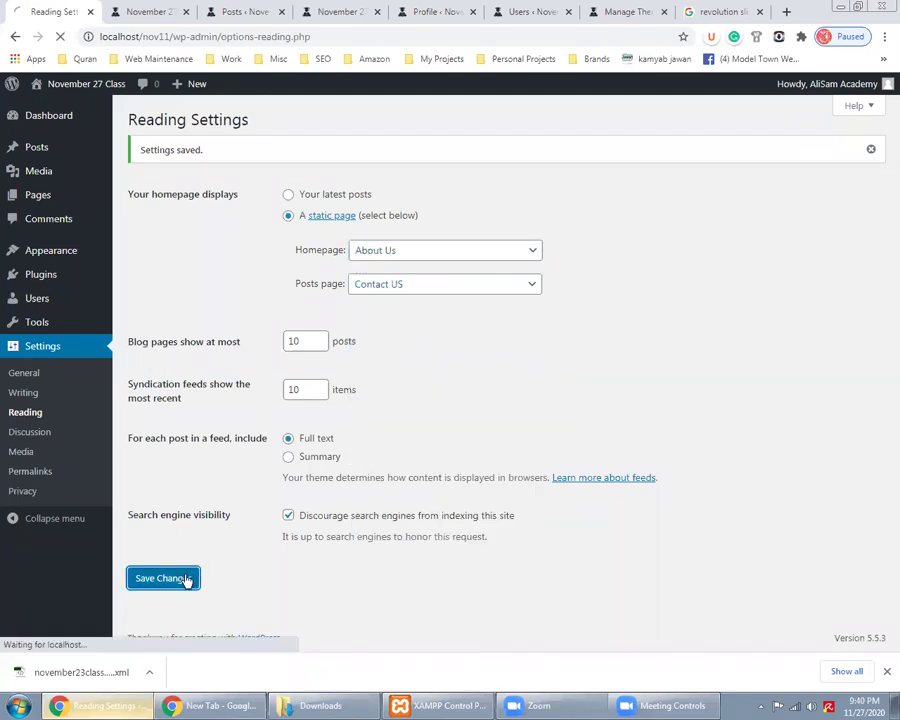
{"action": "left_click", "coordinate": [167, 10]}
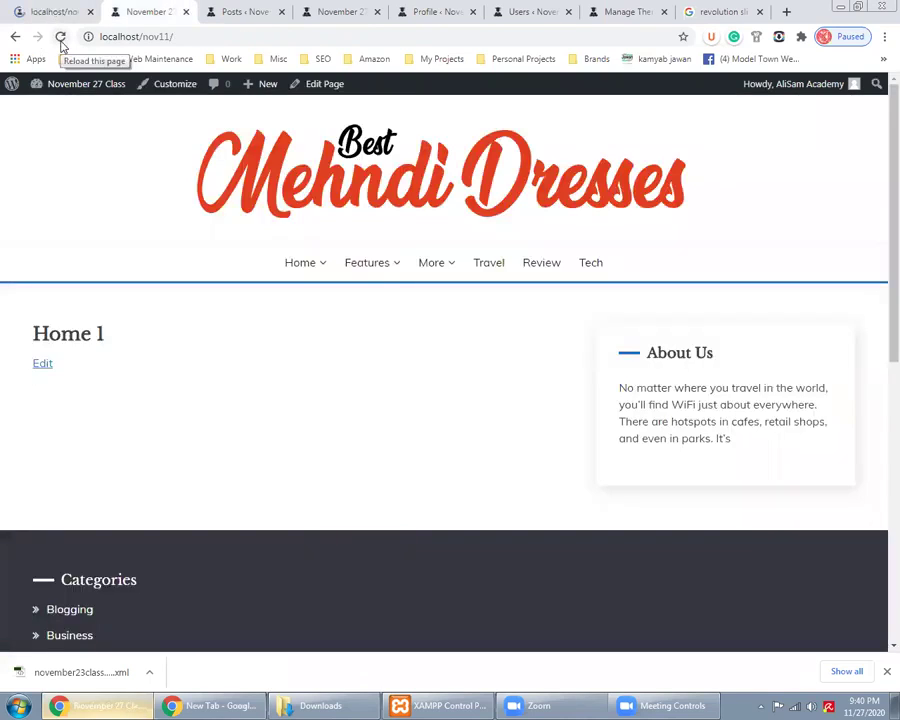
{"action": "left_click", "coordinate": [60, 38]}
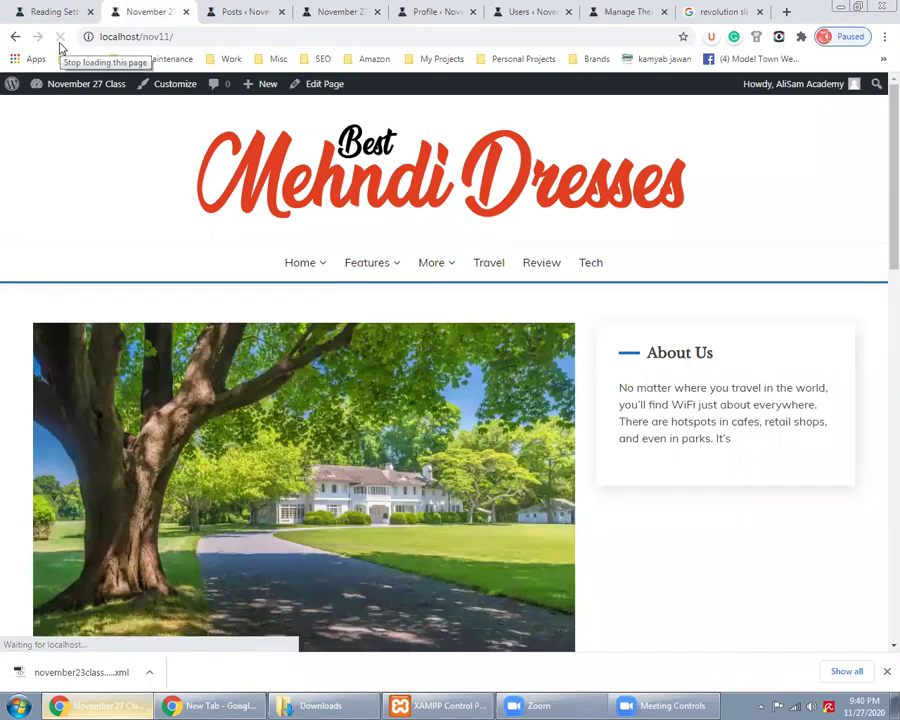
Check the Posts page list, leaving Contact US selected
{"action": "left_click", "coordinate": [32, 10]}
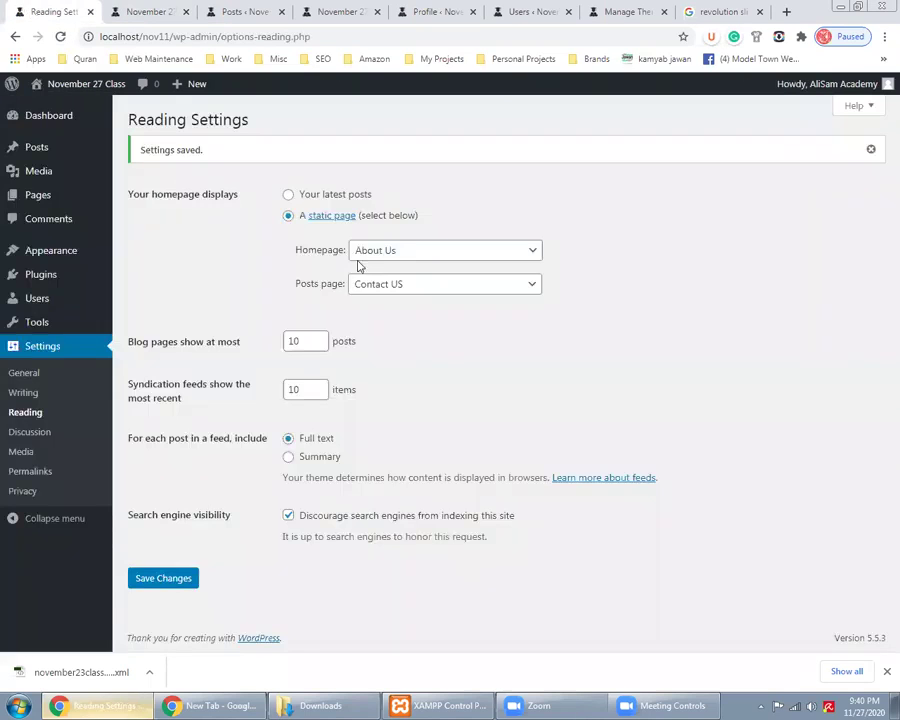
{"action": "left_click", "coordinate": [393, 285]}
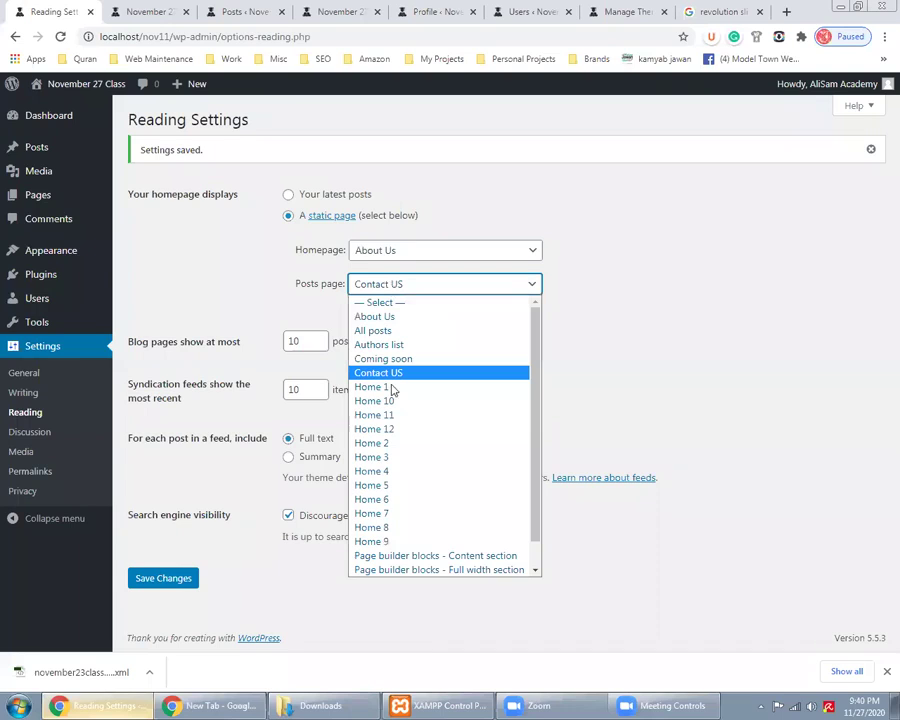
{"action": "scroll", "coordinate": [407, 516], "scroll_direction": "down", "scroll_amount": 1}
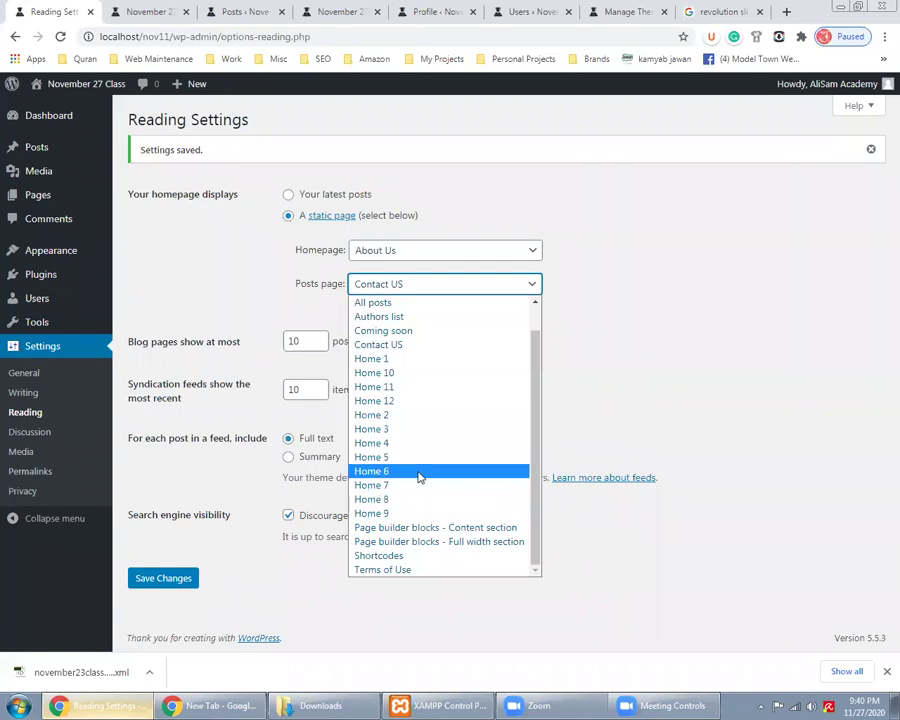
{"action": "left_click", "coordinate": [262, 249]}
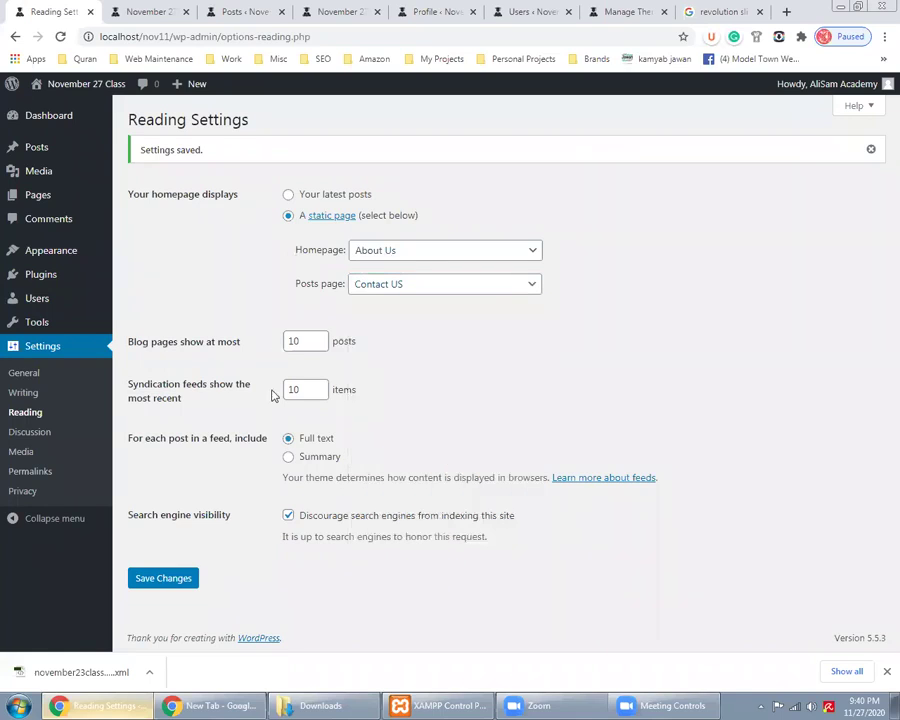
Switch the homepage to show Your latest posts and save
{"action": "left_click", "coordinate": [289, 195]}
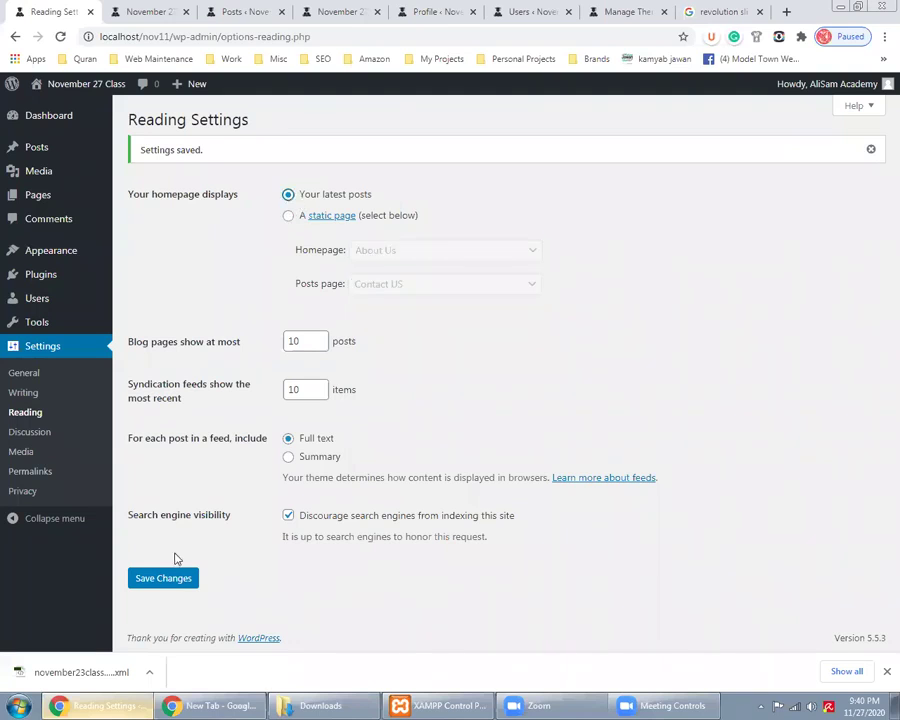
{"action": "left_click", "coordinate": [170, 579]}
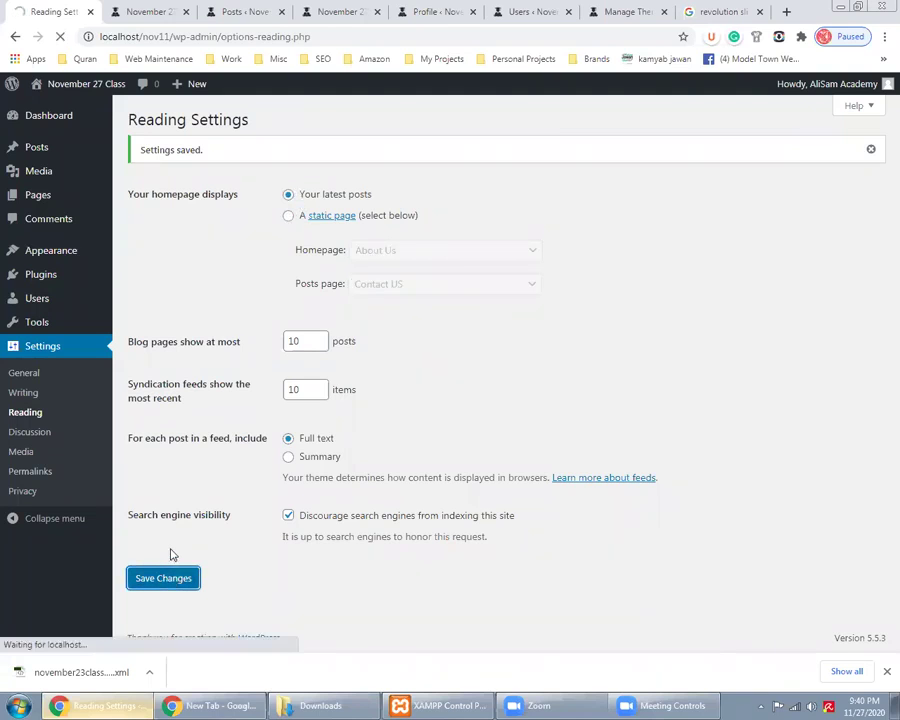
{"action": "left_click", "coordinate": [143, 11]}
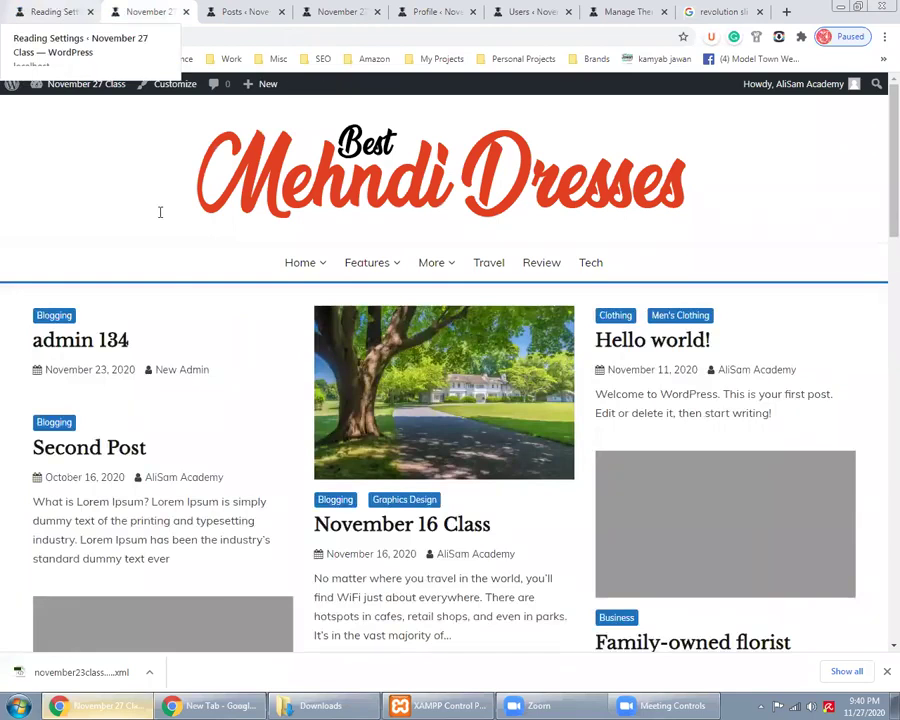
{"action": "key", "text": "ctrl+shift+Tab"}
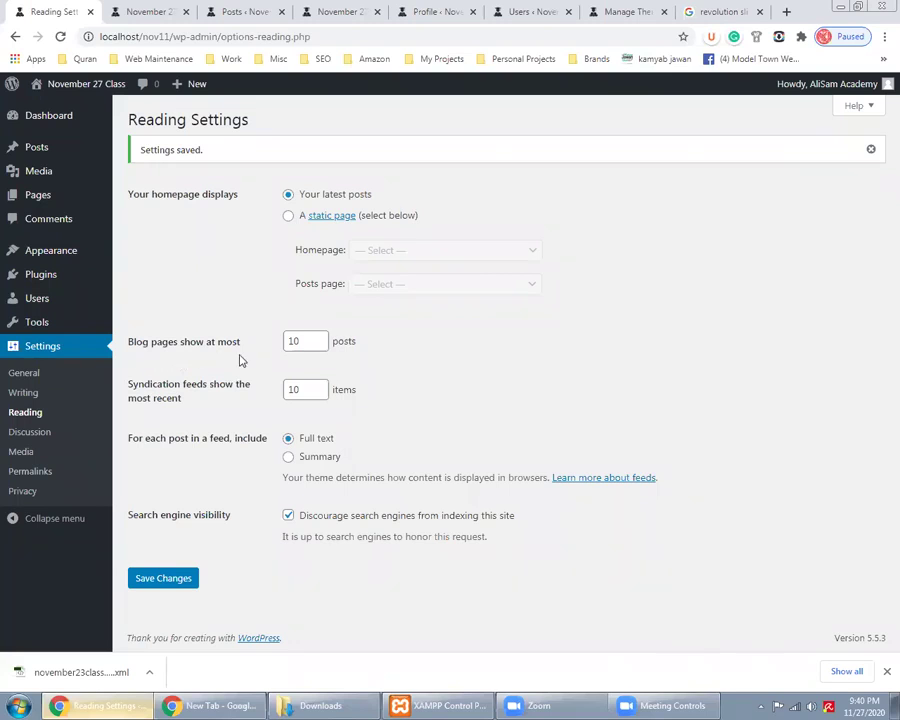
Scroll down the site's front-page post grid to see how many posts appear
{"action": "left_click", "coordinate": [135, 11]}
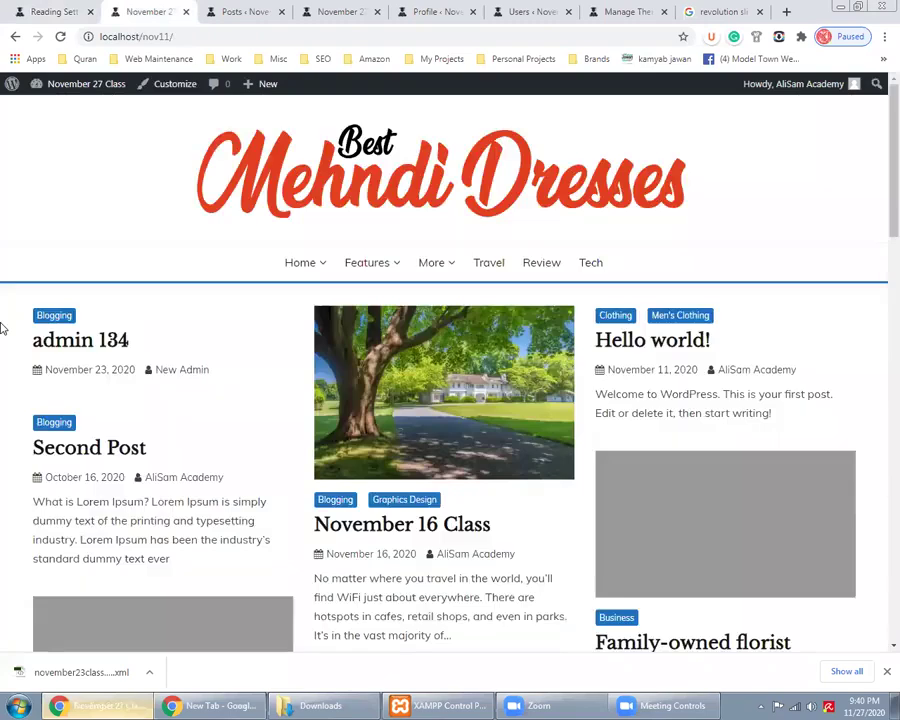
{"action": "scroll", "coordinate": [3, 328], "scroll_direction": "down", "scroll_amount": 2}
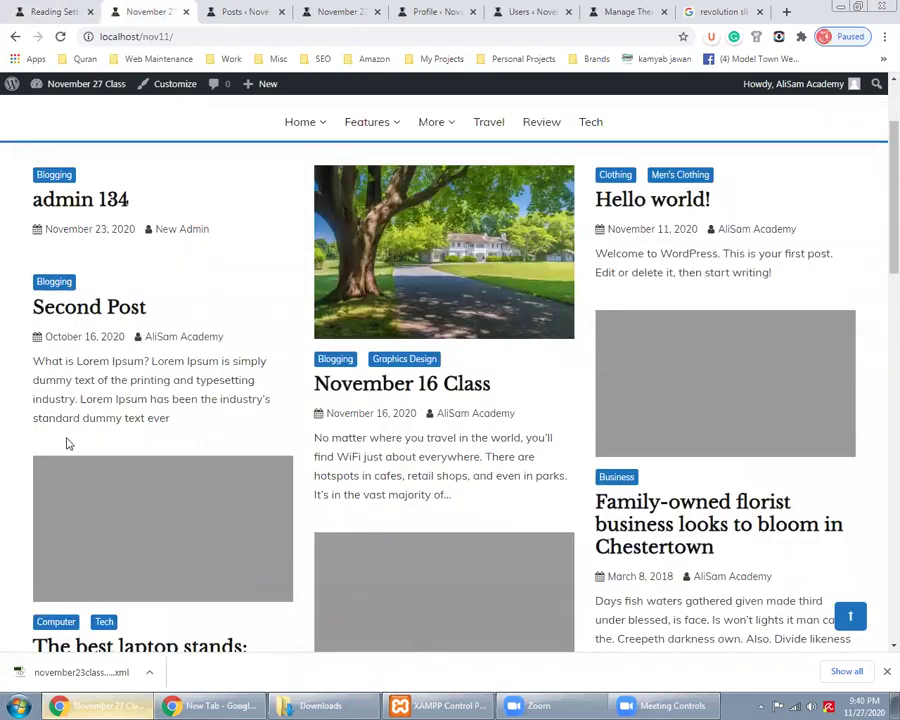
{"action": "scroll", "coordinate": [660, 250], "scroll_direction": "down", "scroll_amount": 3}
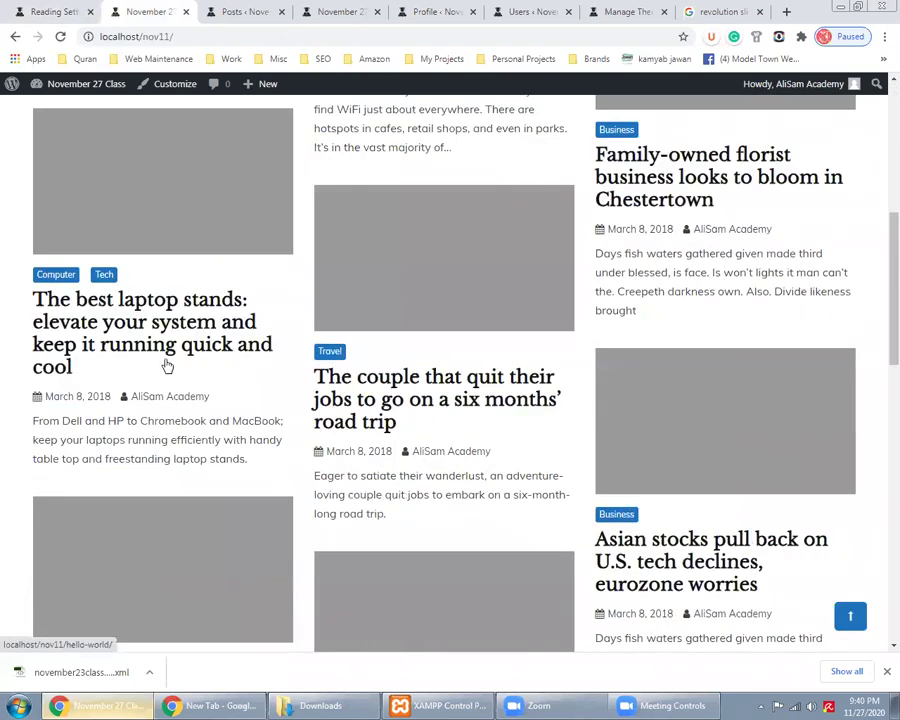
{"action": "scroll", "coordinate": [165, 445], "scroll_direction": "down", "scroll_amount": 3}
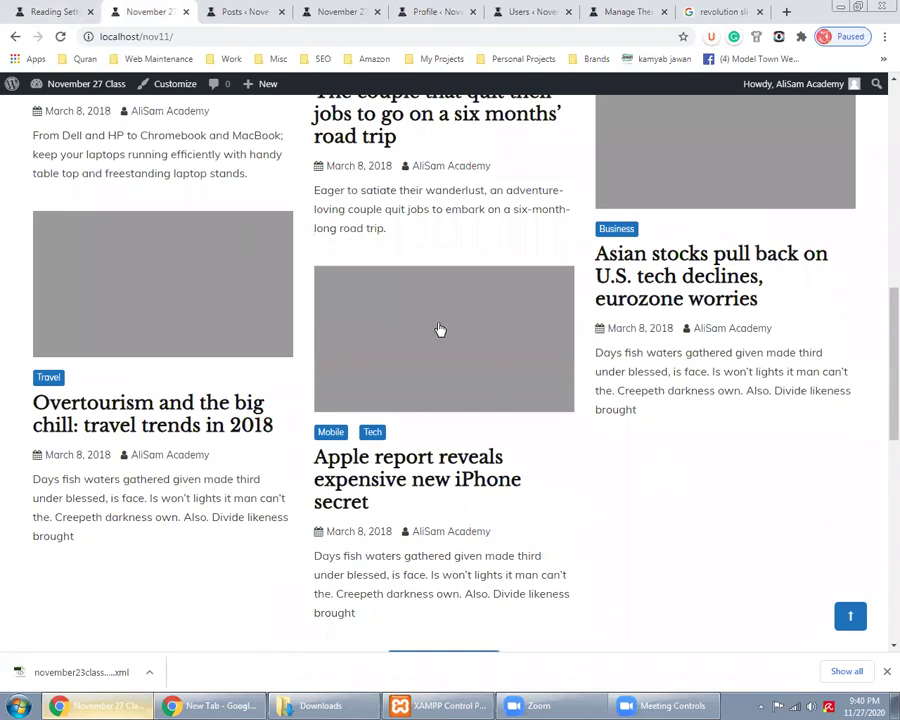
{"action": "scroll", "coordinate": [440, 330], "scroll_direction": "down", "scroll_amount": 3}
{"action": "left_click", "coordinate": [50, 11]}
Set Blog pages show at most to 20 and save
{"action": "double_click", "coordinate": [298, 339]}
{"action": "type", "text": "20"}
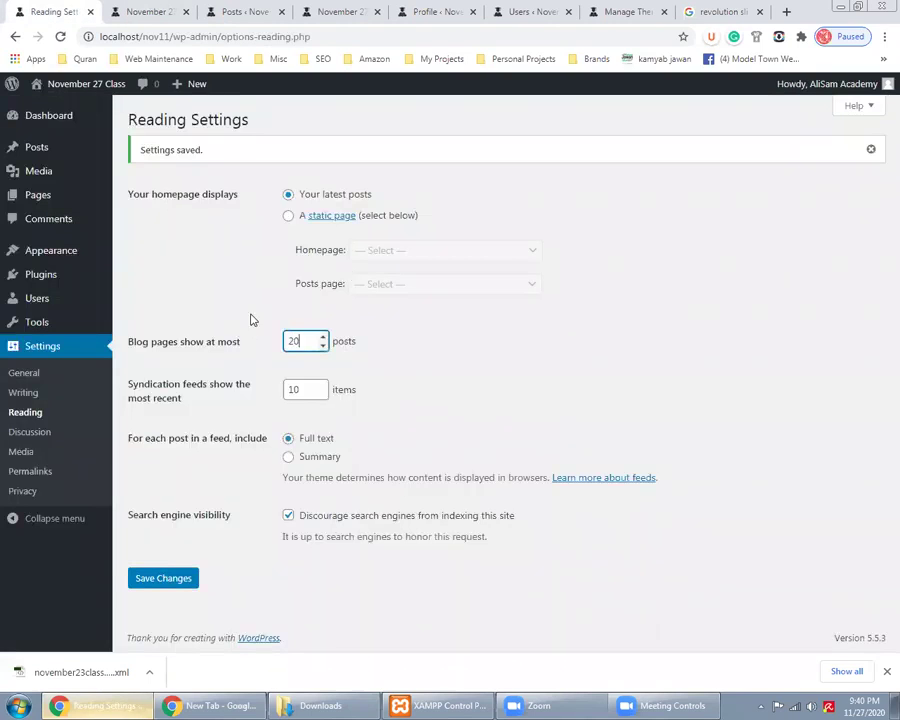
{"action": "left_click", "coordinate": [178, 577]}
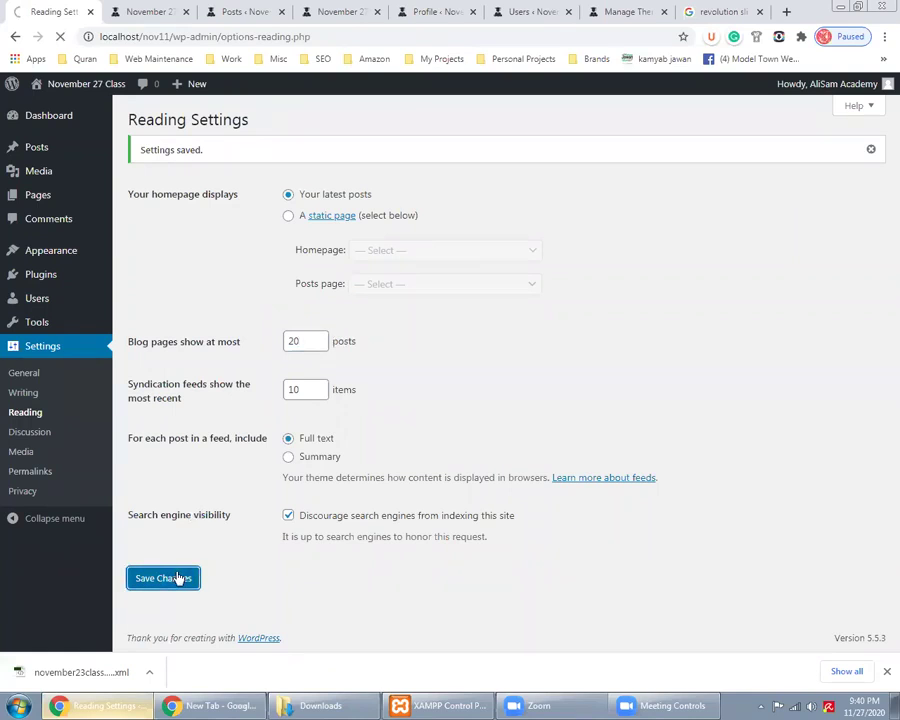
Reload the front page and scroll through the longer 20-post list
{"action": "left_click", "coordinate": [117, 8]}
{"action": "left_click", "coordinate": [61, 37]}
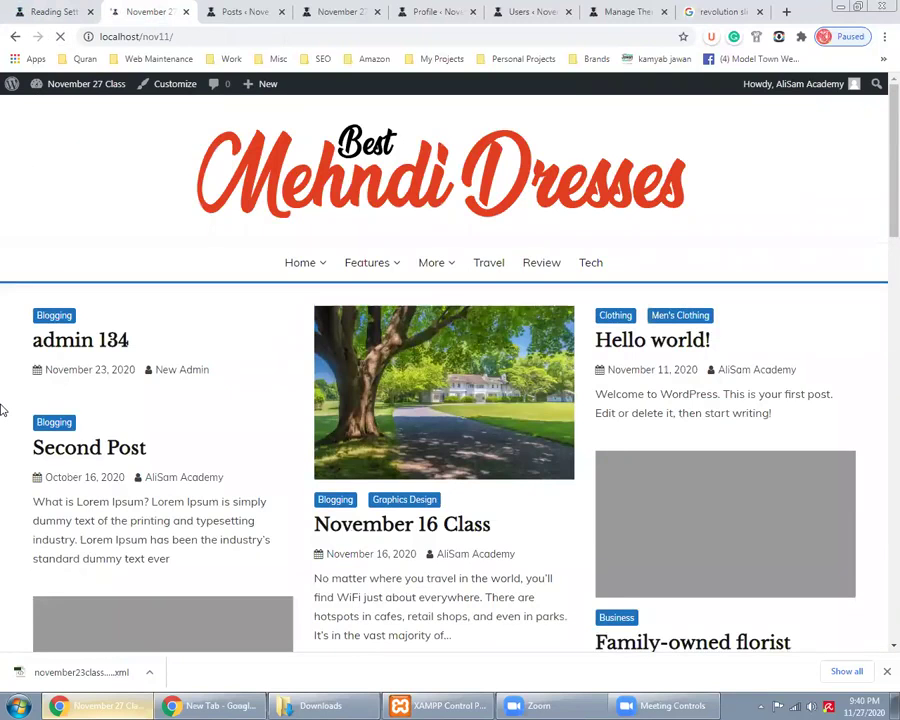
{"action": "scroll", "coordinate": [2, 407], "scroll_direction": "down", "scroll_amount": 2}
{"action": "scroll", "coordinate": [2, 405], "scroll_direction": "down", "scroll_amount": 3}
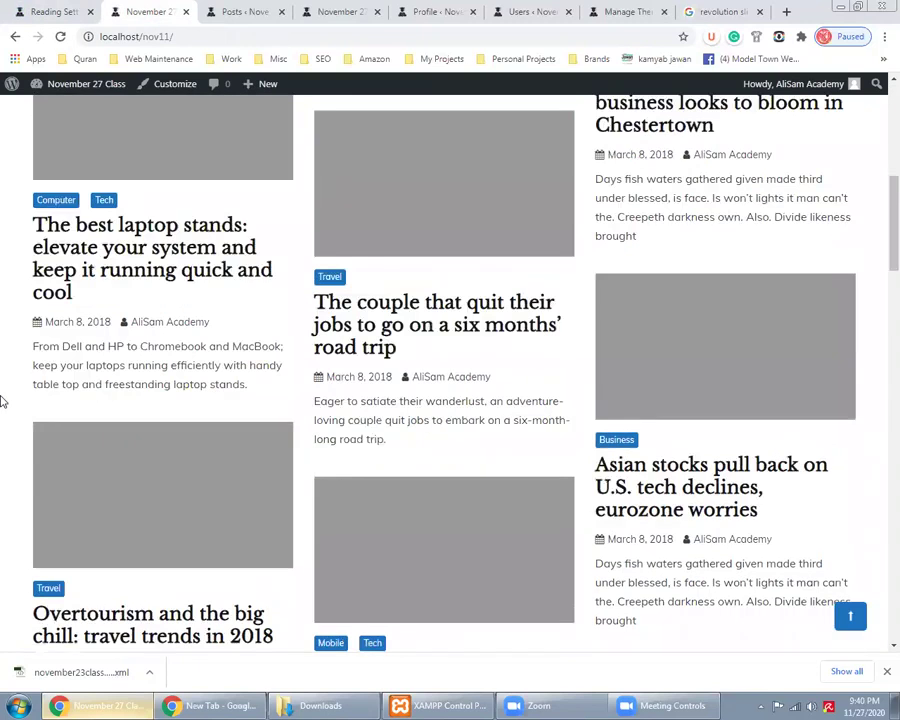
{"action": "scroll", "coordinate": [2, 403], "scroll_direction": "down", "scroll_amount": 4}
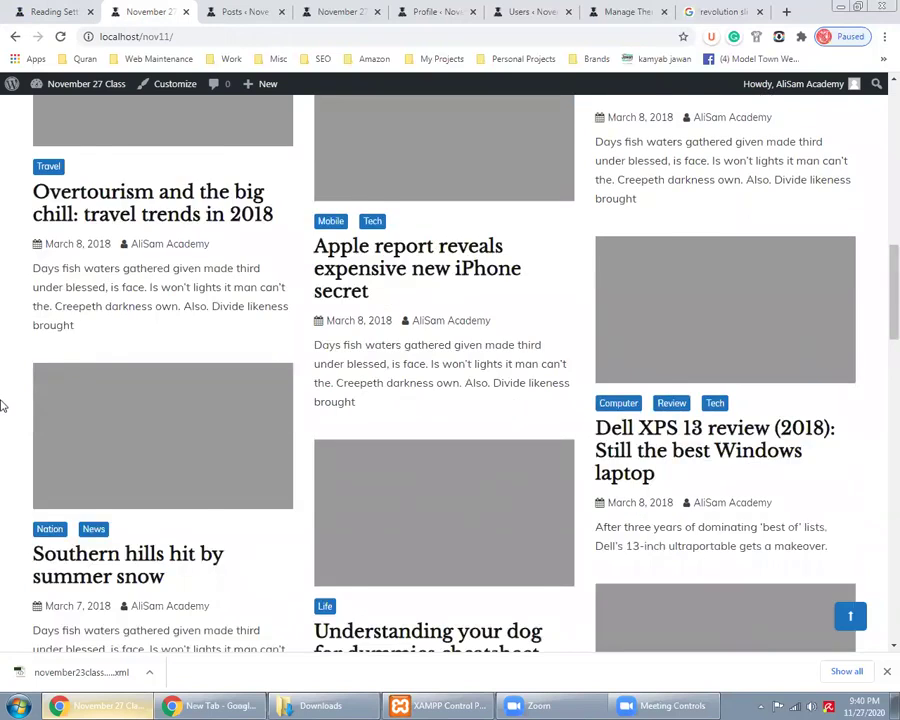
{"action": "scroll", "coordinate": [2, 403], "scroll_direction": "down", "scroll_amount": 9}
{"action": "scroll", "coordinate": [416, 417], "scroll_direction": "down", "scroll_amount": 4}
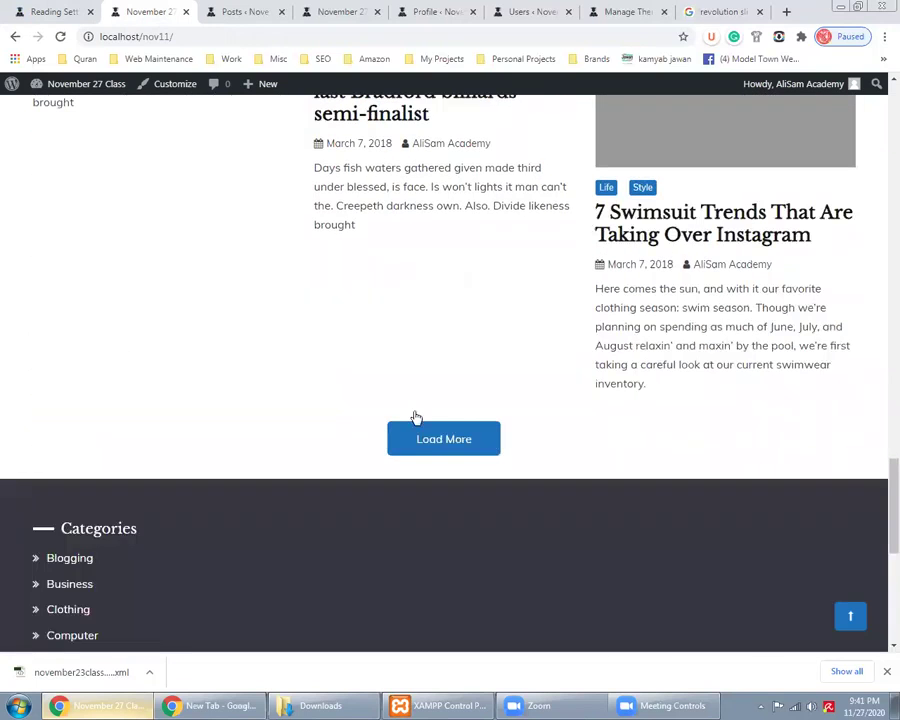
{"action": "scroll", "coordinate": [416, 417], "scroll_direction": "down", "scroll_amount": 1}
Set Blog pages show at most to 4 and save
{"action": "left_click", "coordinate": [60, 14]}
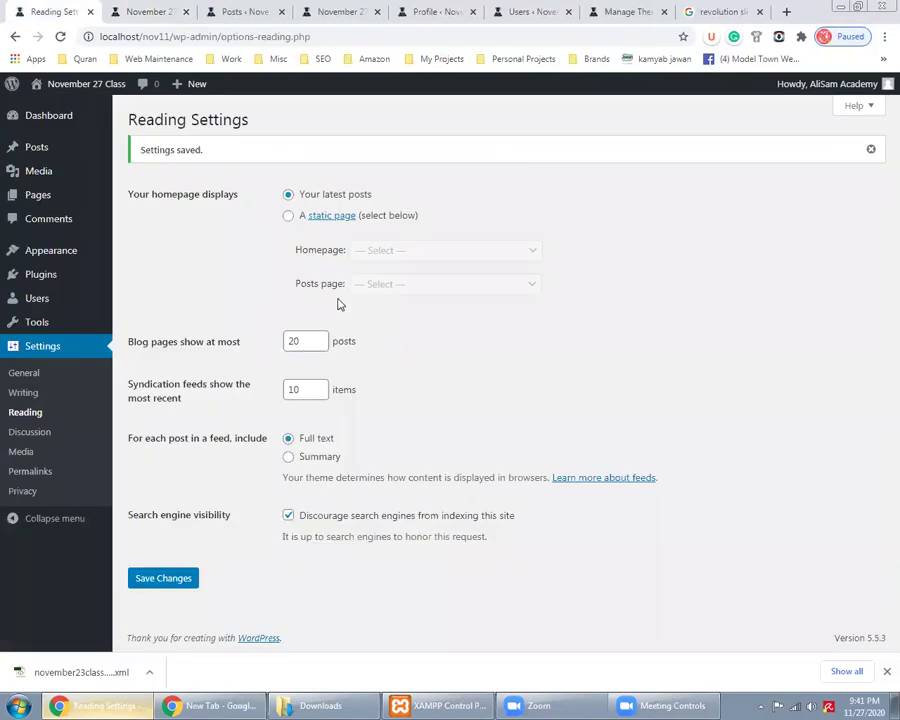
{"action": "left_click", "coordinate": [187, 345]}
{"action": "type", "text": "4"}
{"action": "left_click", "coordinate": [163, 578]}
Reload the front page and scroll to Load More to confirm only four posts show
{"action": "key", "text": "ctrl+3"}
{"action": "key", "text": "ctrl+2"}
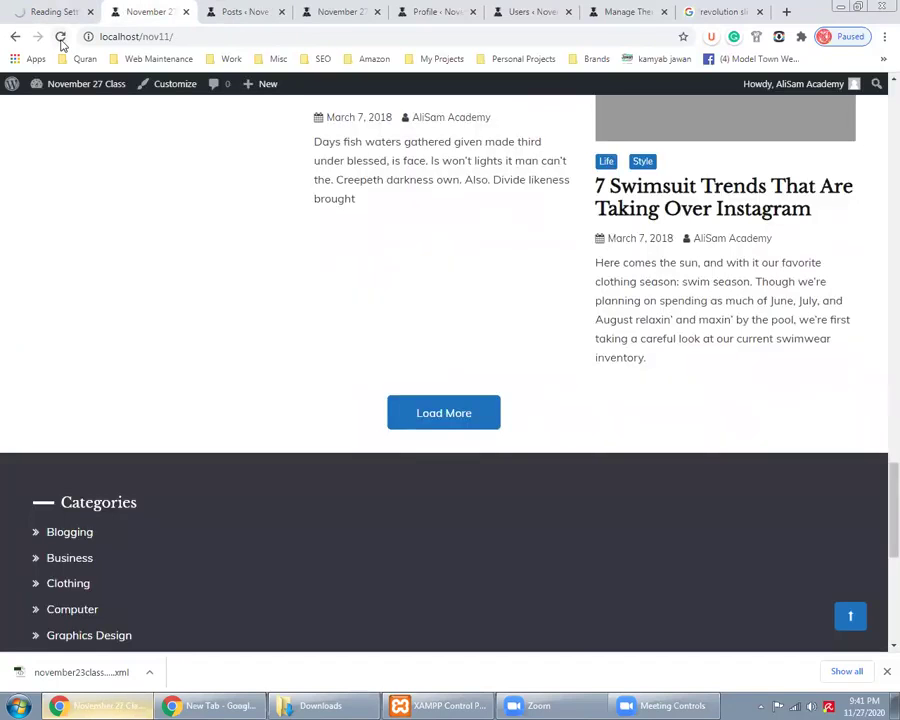
{"action": "left_click", "coordinate": [60, 37]}
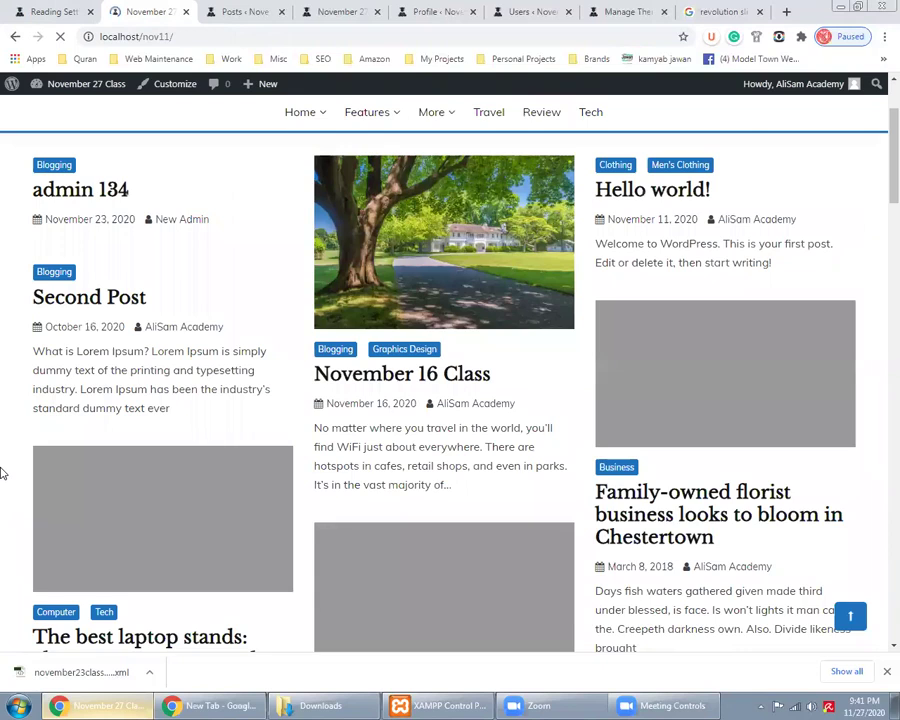
{"action": "scroll", "coordinate": [0, 470], "scroll_direction": "up", "scroll_amount": 1}
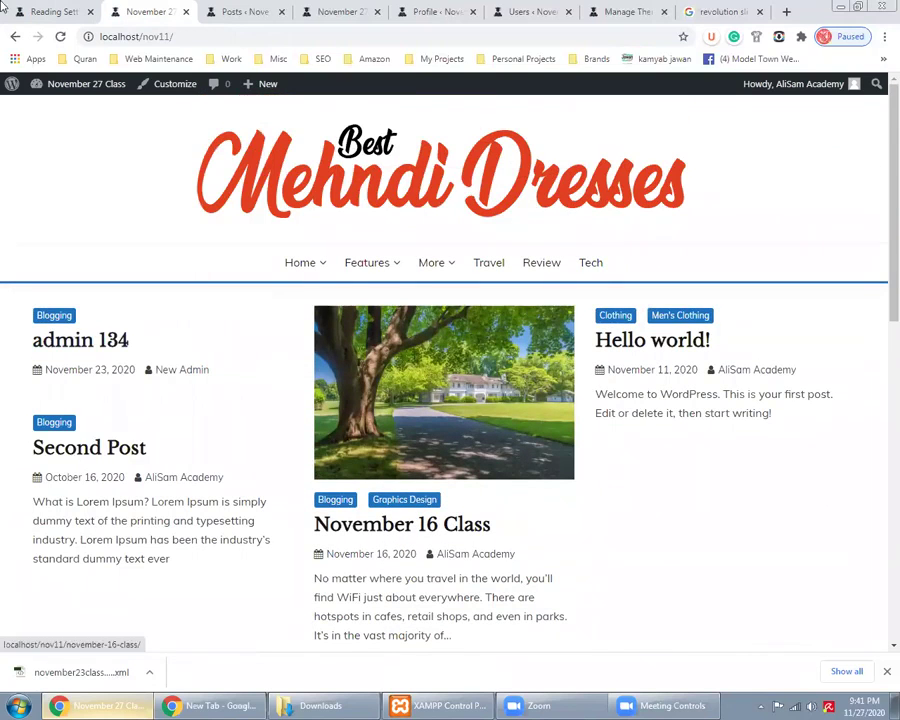
{"action": "scroll", "coordinate": [326, 478], "scroll_direction": "down", "scroll_amount": 3}
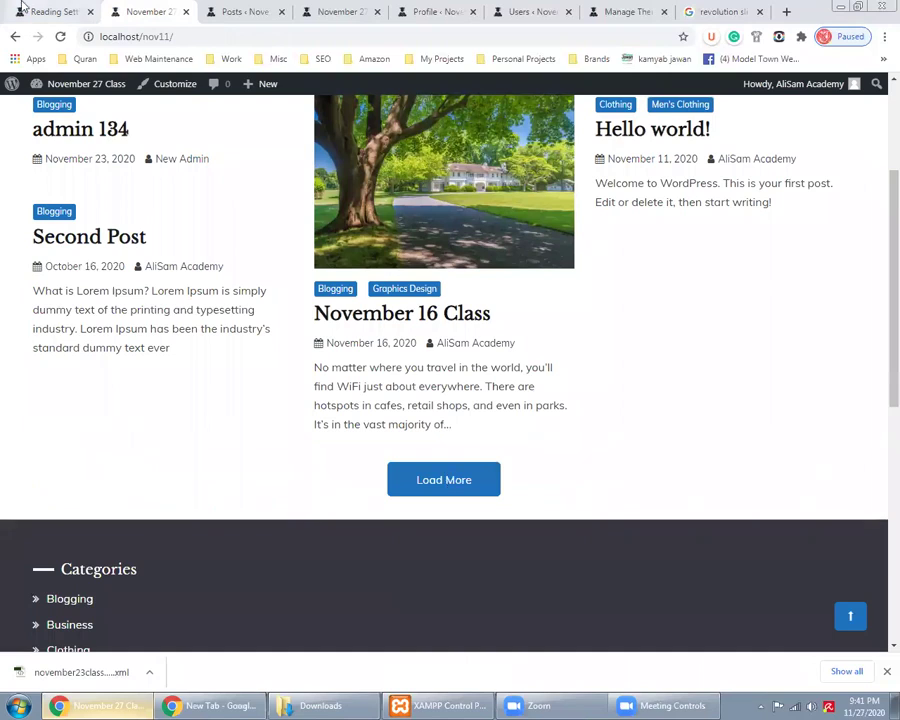
{"action": "key", "text": "ctrl+shift+Tab"}
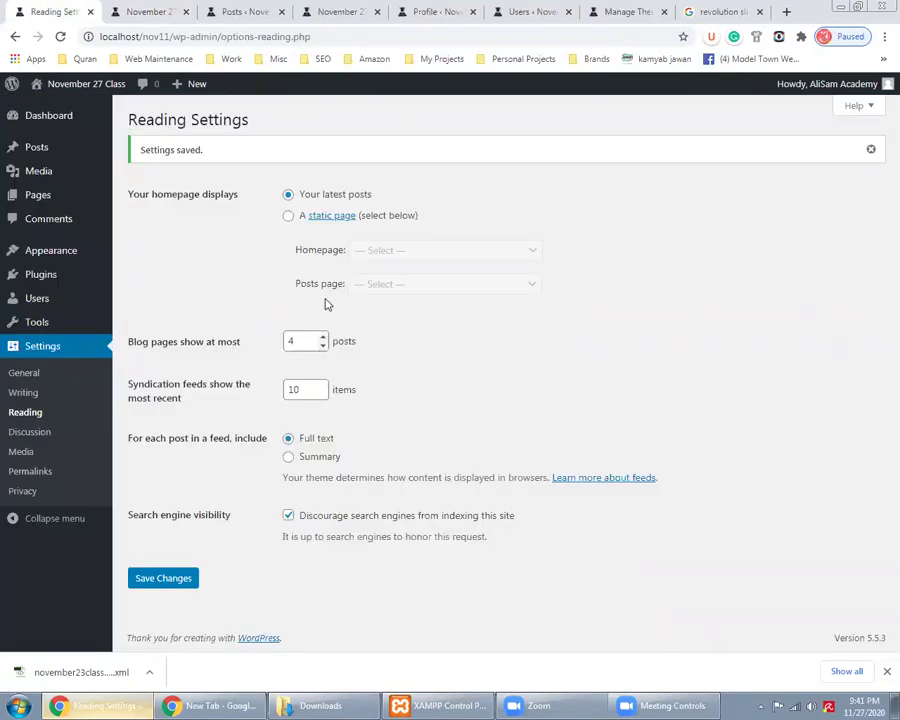
Change Blog pages show at most back to 10 and glance at the front page
{"action": "double_click", "coordinate": [300, 341]}
{"action": "type", "text": "10"}
{"action": "left_click", "coordinate": [242, 290]}
{"action": "left_click", "coordinate": [155, 11]}
{"action": "scroll", "coordinate": [158, 490], "scroll_direction": "up", "scroll_amount": 2}
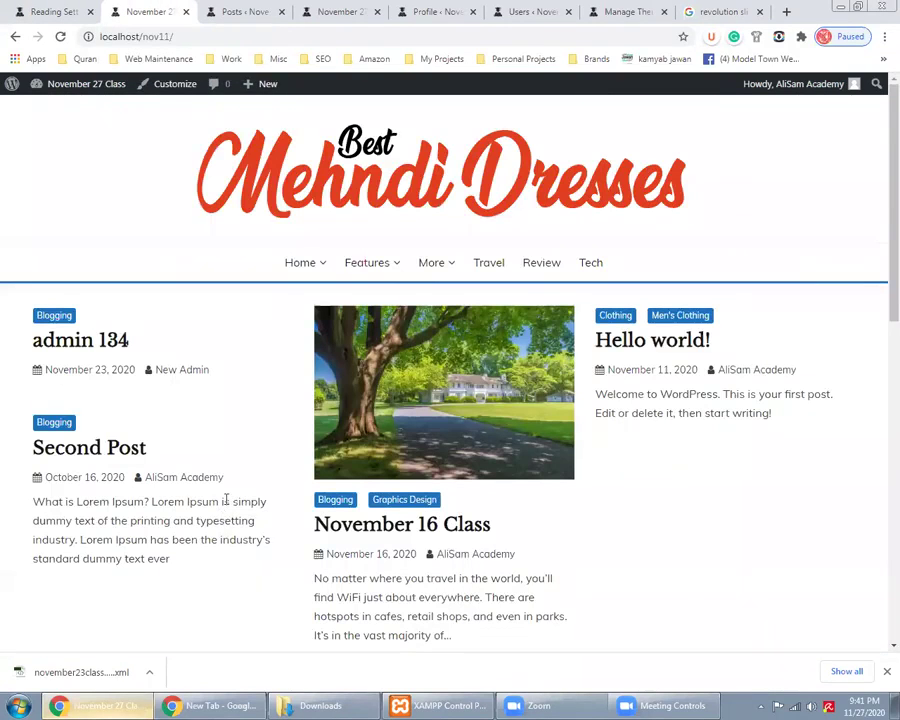
{"action": "scroll", "coordinate": [226, 495], "scroll_direction": "down", "scroll_amount": 2}
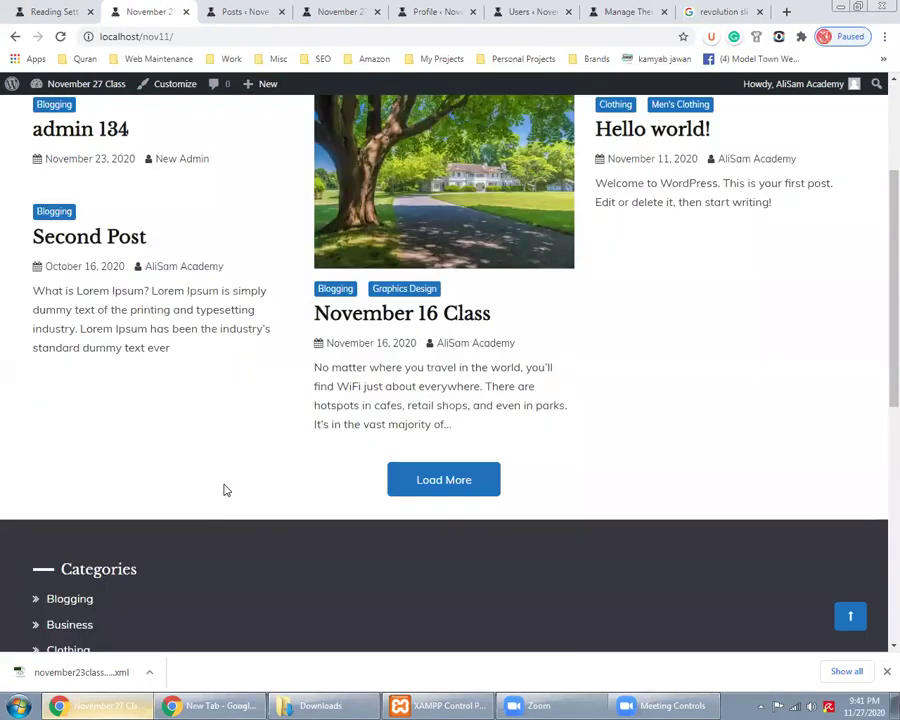
{"action": "left_click", "coordinate": [15, 7]}
Select Summary for each post in a feed and save the Reading settings
{"action": "left_click", "coordinate": [288, 457]}
{"action": "left_click", "coordinate": [163, 578]}
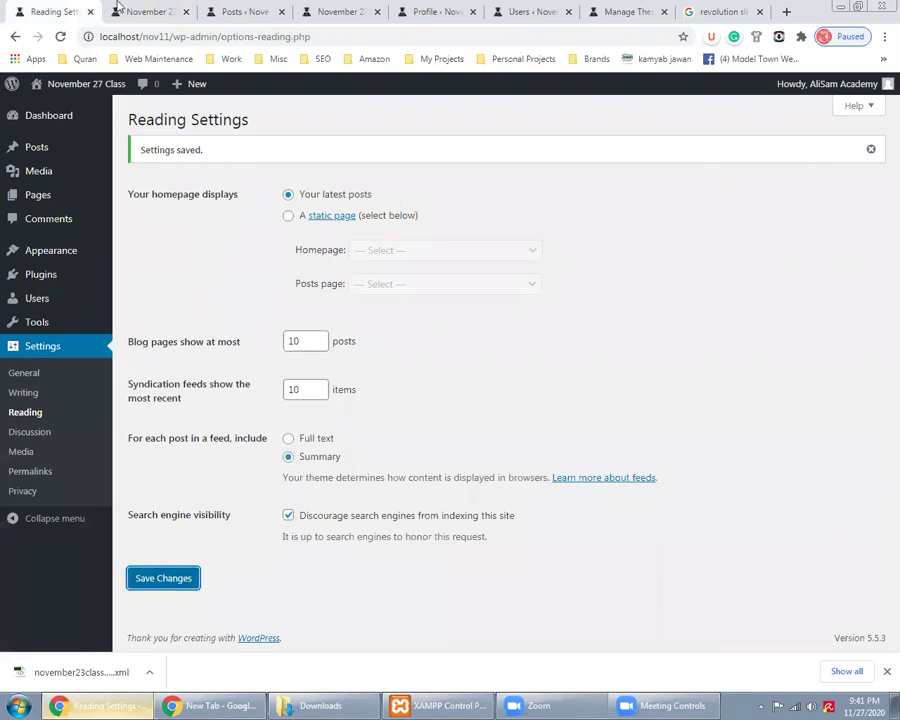
{"action": "left_click", "coordinate": [138, 8]}
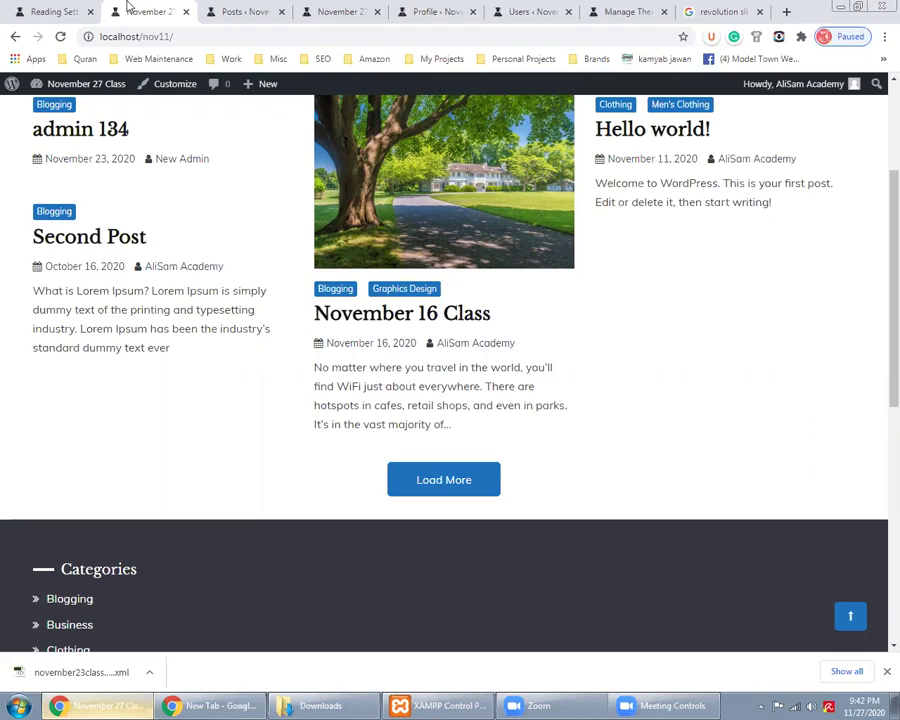
Go back to the Reading Settings browser tab
{"action": "left_click", "coordinate": [42, 10]}
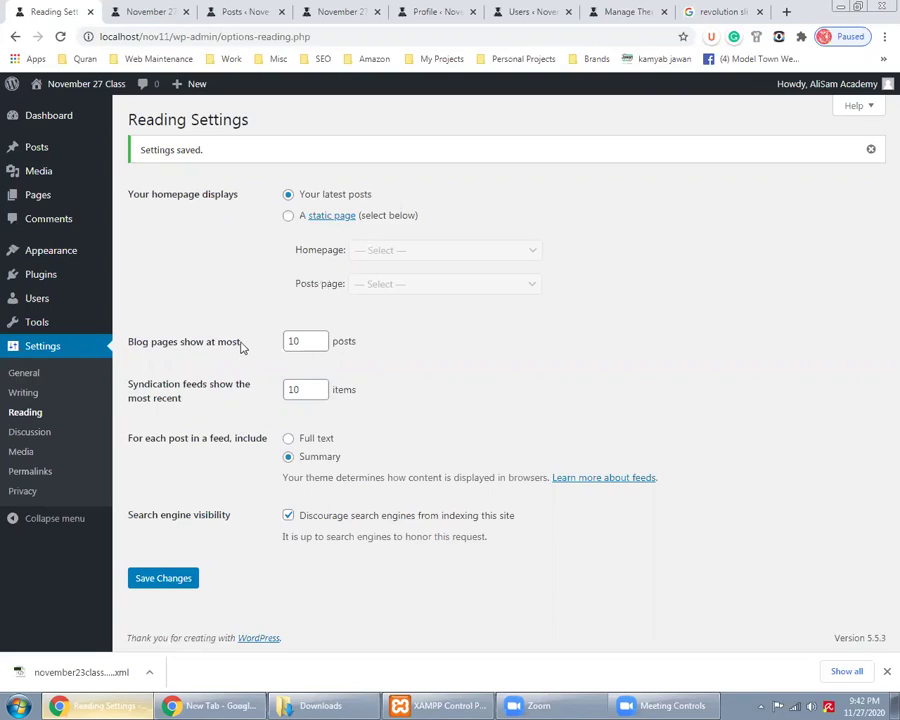
Set the homepage to display the static About Us page
{"action": "left_click", "coordinate": [288, 215]}
{"action": "left_click", "coordinate": [375, 259]}
{"action": "left_click", "coordinate": [374, 283]}
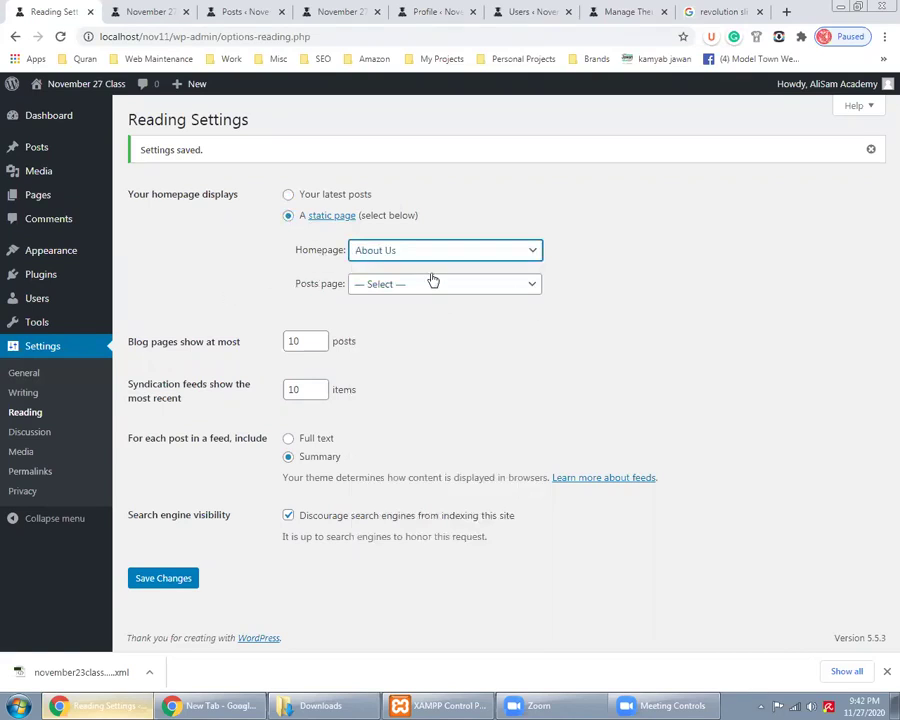
Revert the homepage to Your latest posts, save the Reading settings, and go to Discussion
{"action": "left_click", "coordinate": [289, 197]}
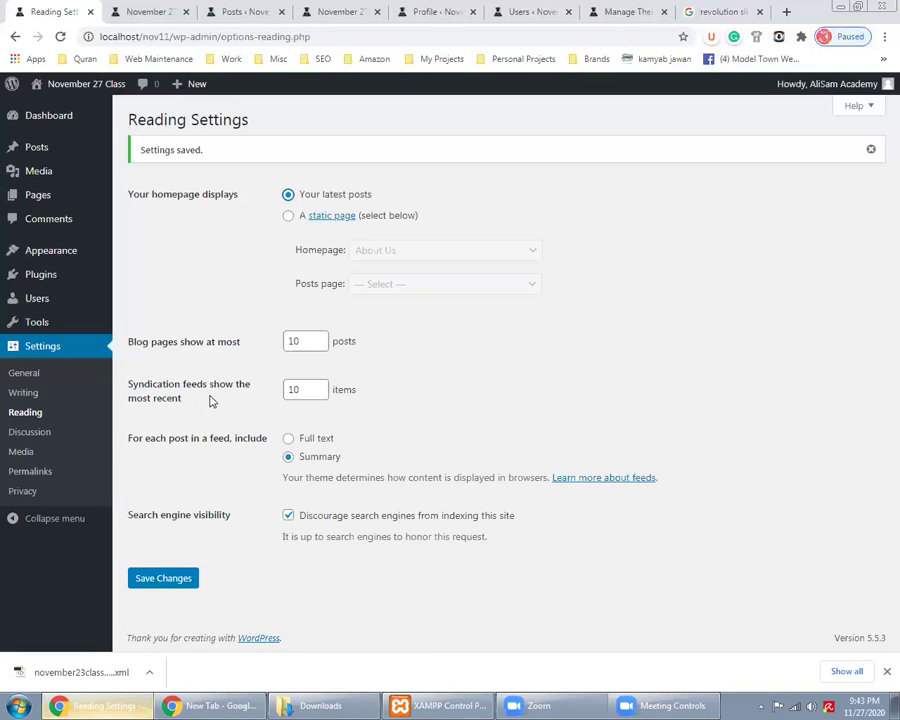
{"action": "left_click", "coordinate": [167, 580]}
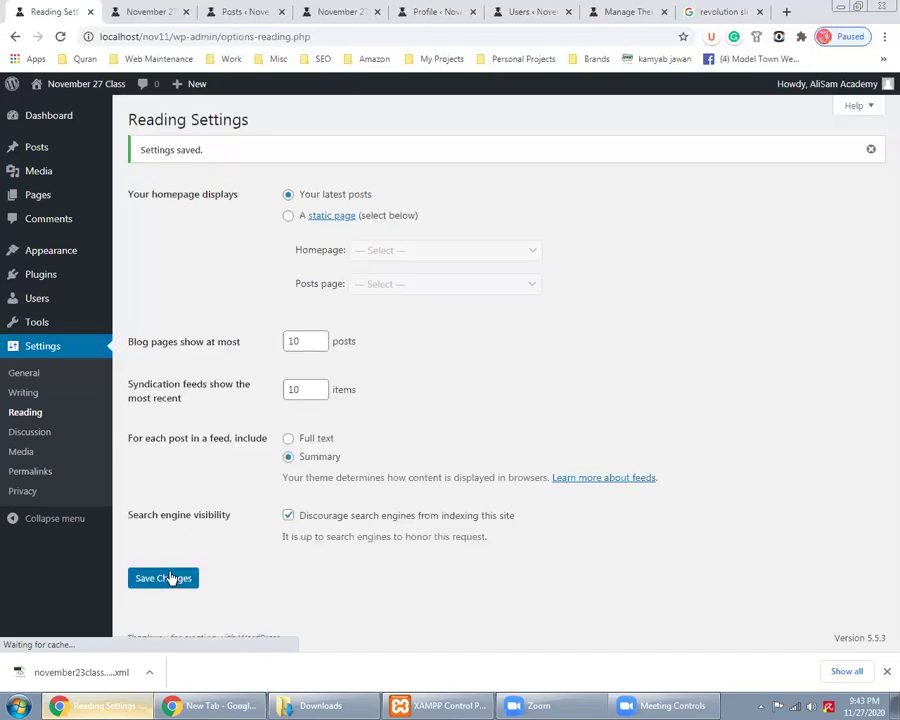
{"action": "left_click", "coordinate": [34, 431]}
{"action": "left_click", "coordinate": [170, 8]}
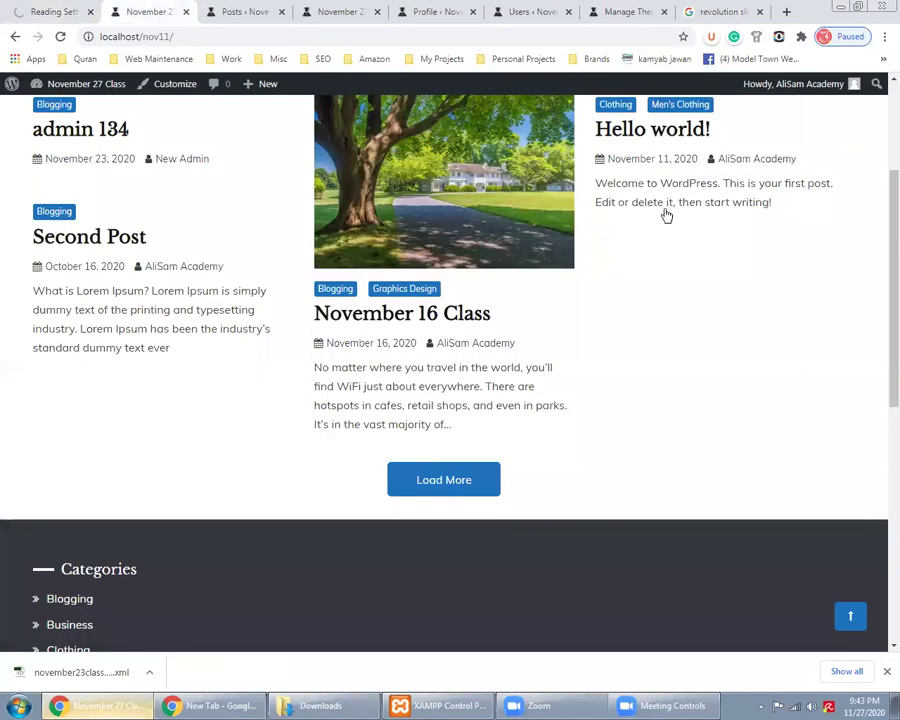
Inspect the Hello world! post's Leave a Reply comment box, then return to Discussion Settings
{"action": "scroll", "coordinate": [665, 213], "scroll_direction": "up", "scroll_amount": 2}
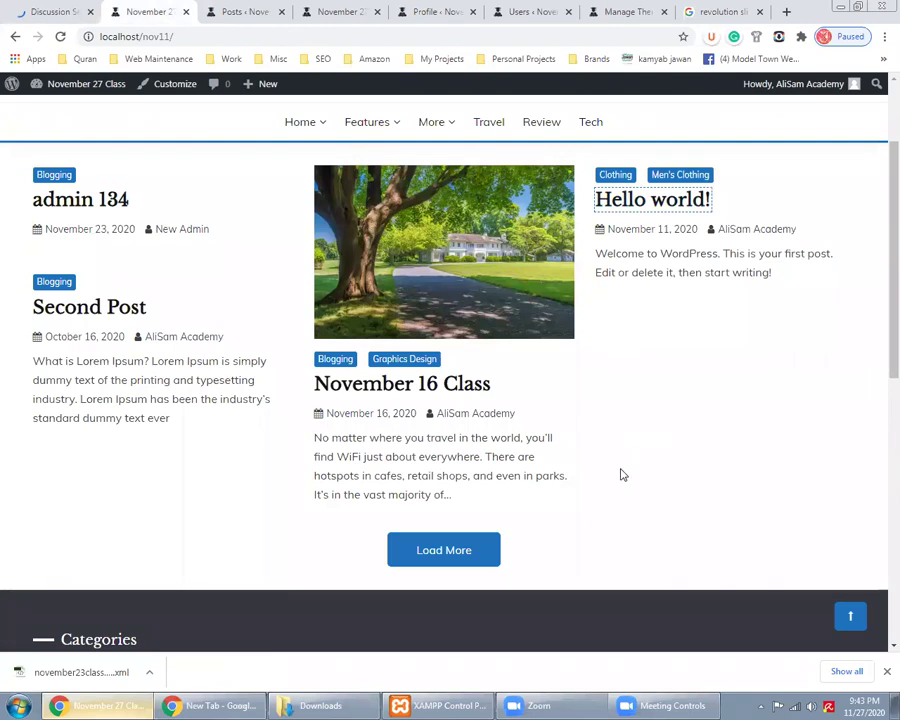
{"action": "scroll", "coordinate": [621, 507], "scroll_direction": "down", "scroll_amount": 5}
{"action": "left_click", "coordinate": [172, 470]}
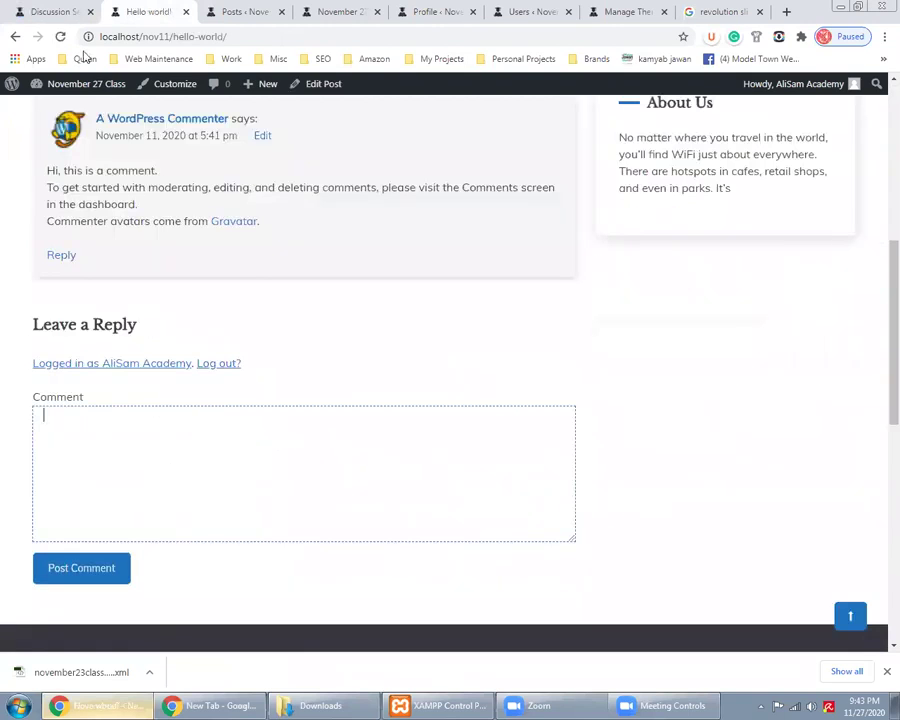
{"action": "left_click", "coordinate": [40, 10]}
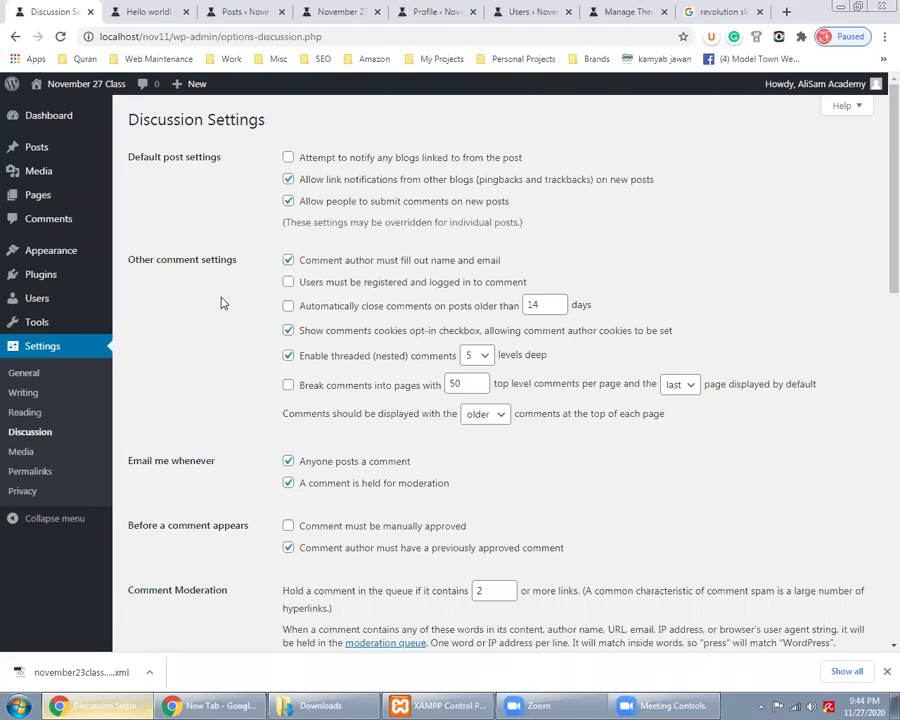
Turn off 'Allow people to submit comments on new posts' and save the Discussion settings
{"action": "left_click", "coordinate": [289, 202]}
{"action": "scroll", "coordinate": [215, 528], "scroll_direction": "down", "scroll_amount": 6}
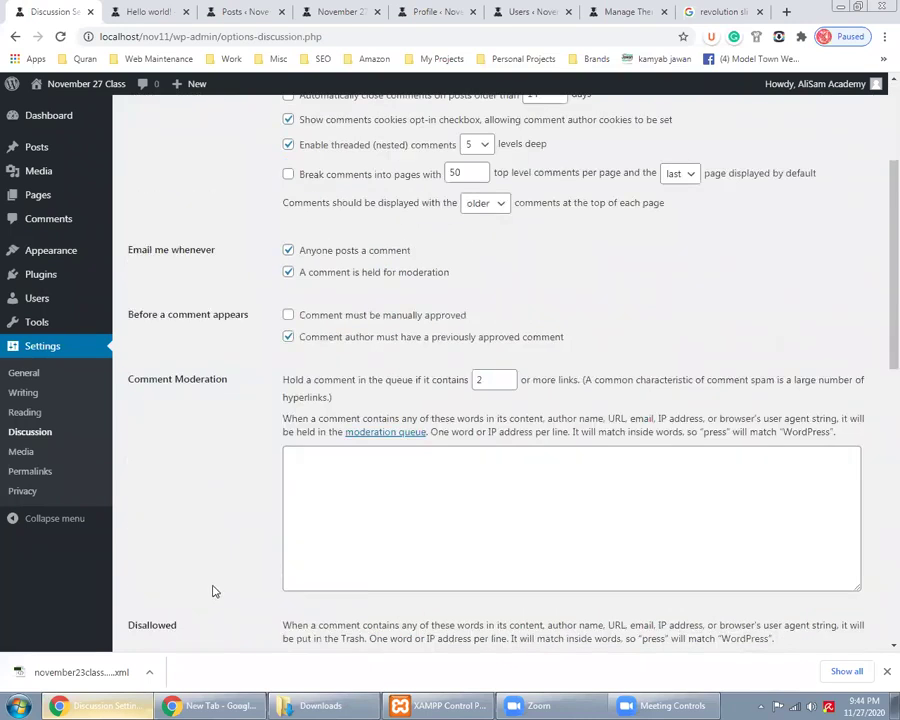
{"action": "scroll", "coordinate": [205, 570], "scroll_direction": "down", "scroll_amount": 4}
{"action": "left_click", "coordinate": [165, 577]}
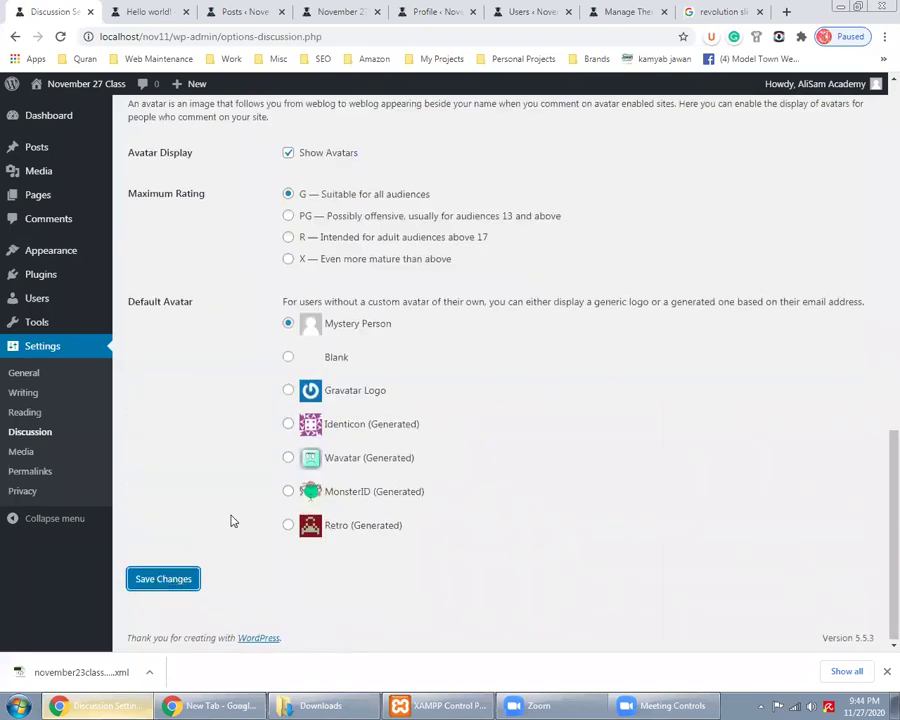
{"action": "scroll", "coordinate": [232, 518], "scroll_direction": "up", "scroll_amount": 5}
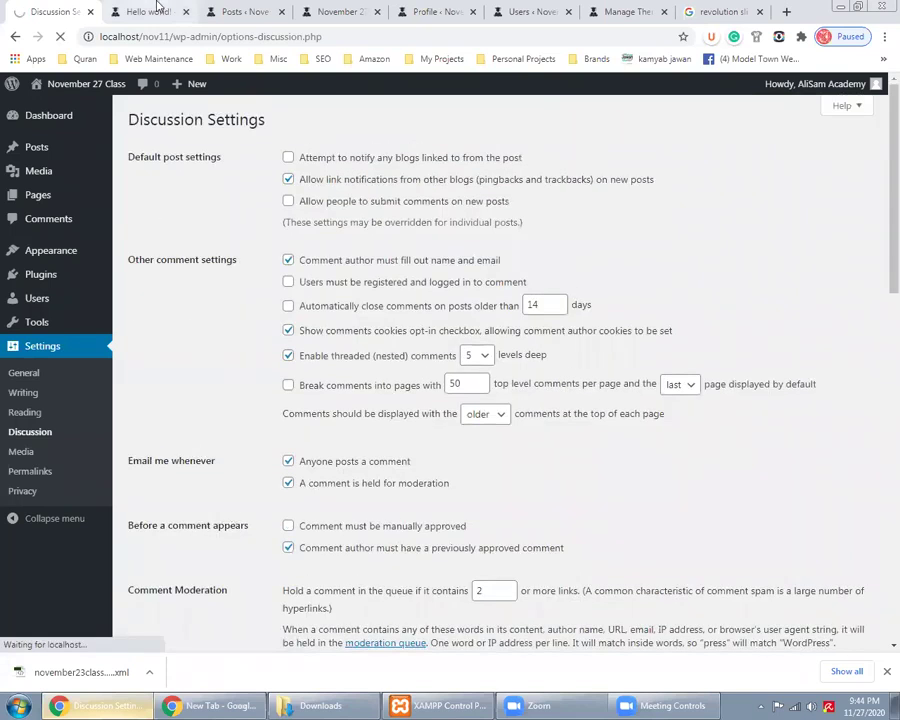
Reload the Hello world! post to check the change and select its web address
{"action": "left_click", "coordinate": [155, 11]}
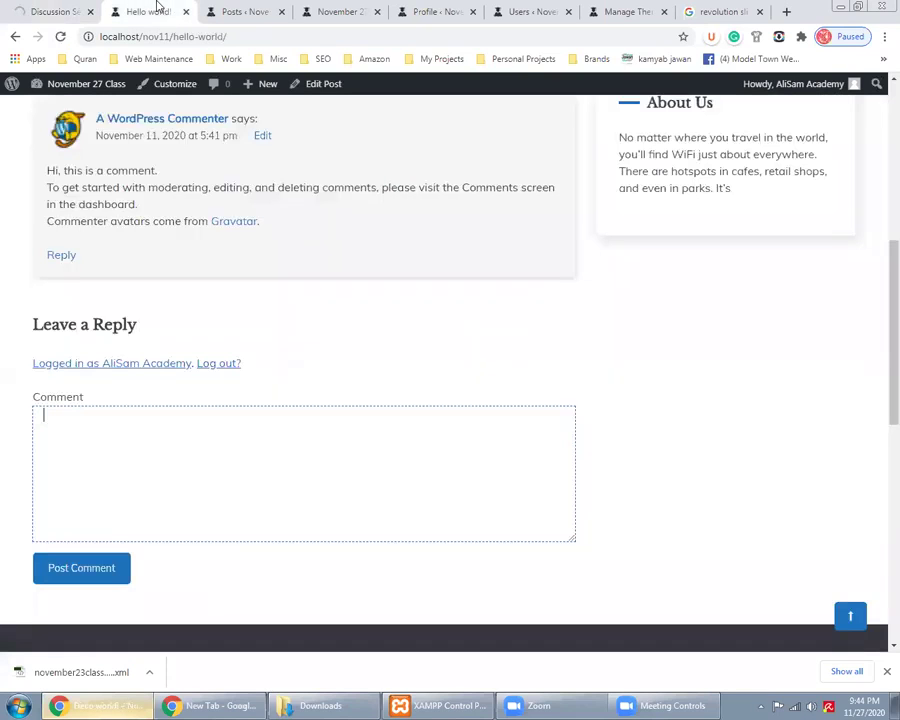
{"action": "left_click", "coordinate": [61, 37]}
{"action": "scroll", "coordinate": [2, 402], "scroll_direction": "down", "scroll_amount": 4}
{"action": "scroll", "coordinate": [2, 402], "scroll_direction": "up", "scroll_amount": 3}
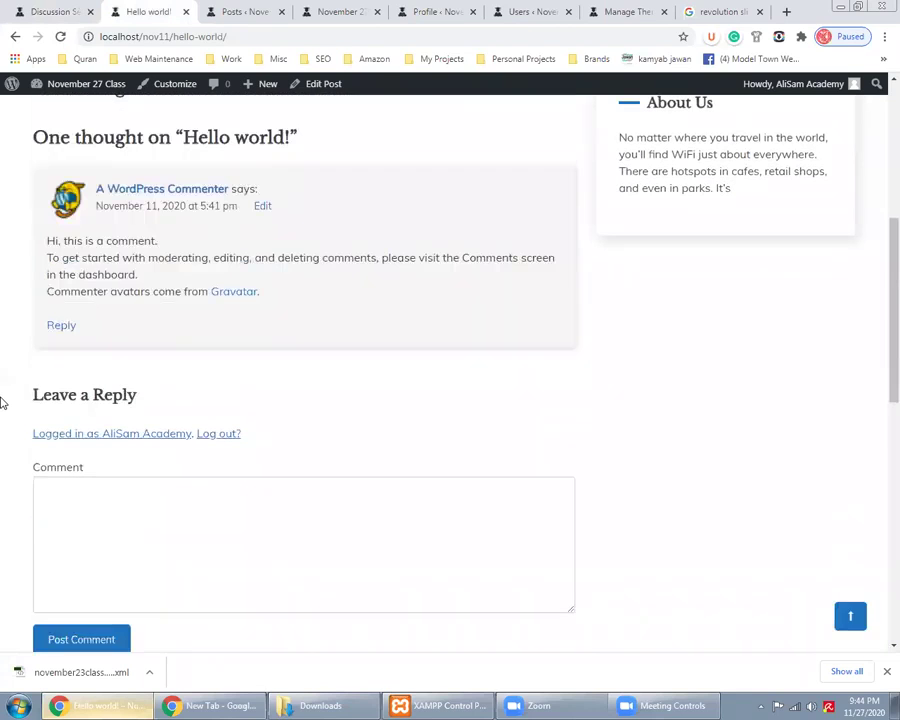
{"action": "left_click", "coordinate": [255, 36]}
Open the copied Hello world! post address in a new private window as a logged-out visitor
{"action": "key", "text": "ctrl+c"}
{"action": "key", "text": "ctrl+shift+n"}
{"action": "key", "text": "ctrl+v"}
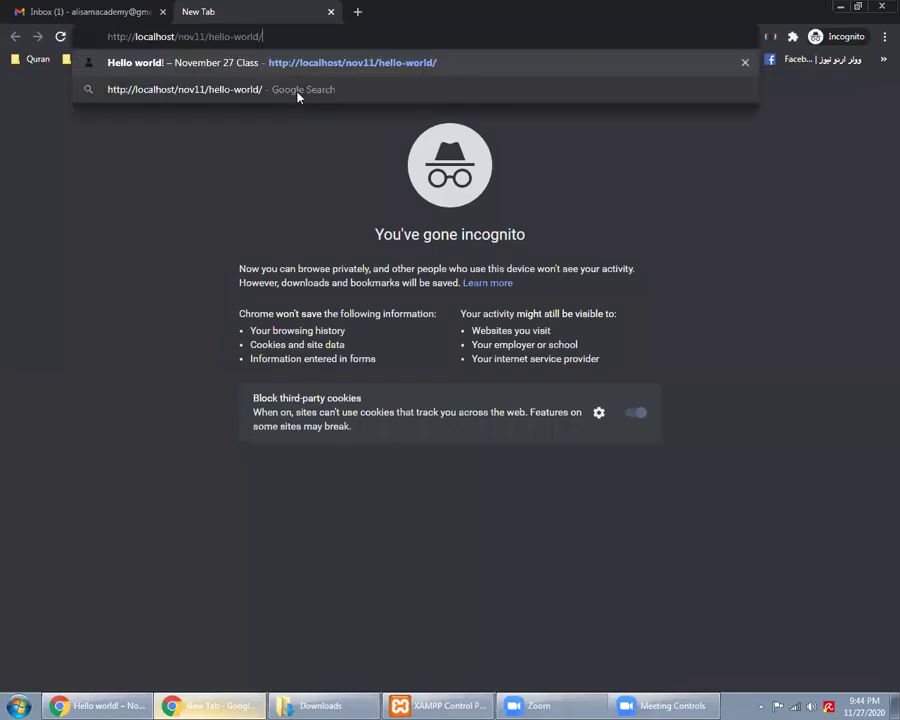
{"action": "key", "text": "Return"}
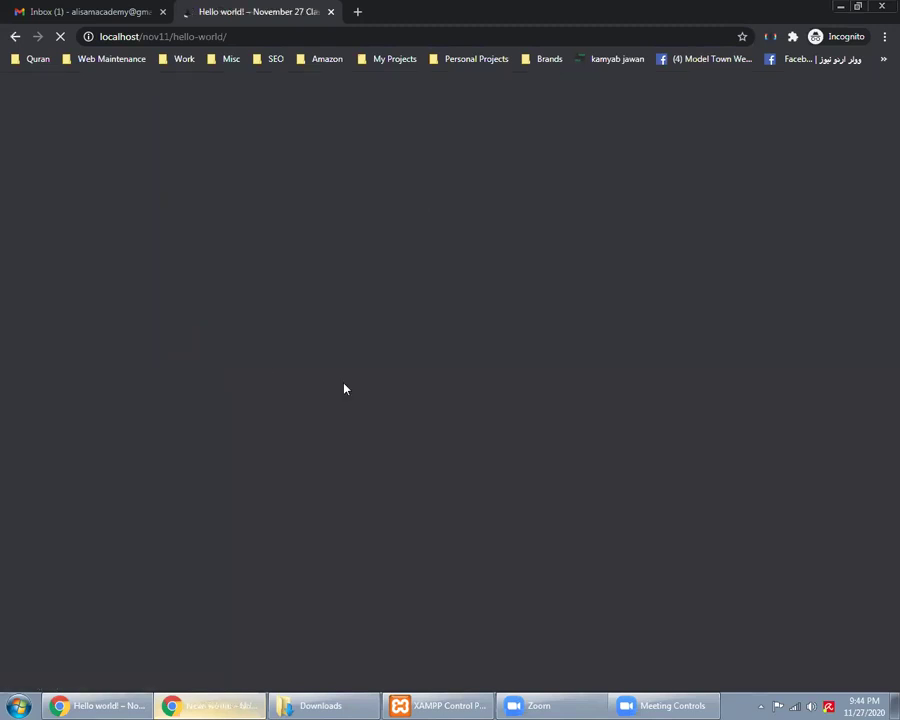
{"action": "scroll", "coordinate": [343, 386], "scroll_direction": "down", "scroll_amount": 10}
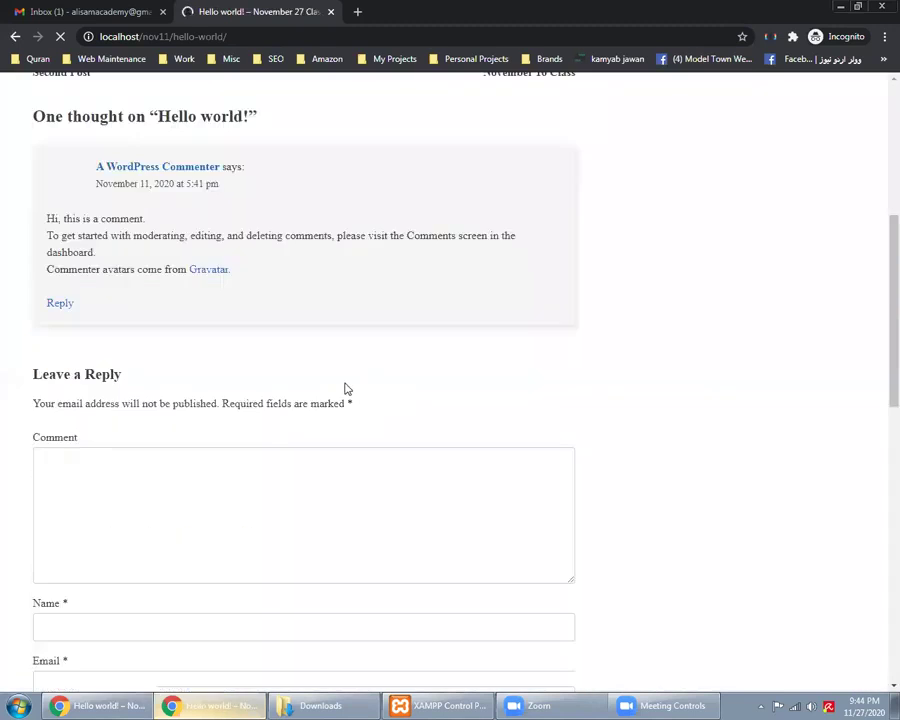
{"action": "scroll", "coordinate": [346, 382], "scroll_direction": "up", "scroll_amount": 4}
{"action": "scroll", "coordinate": [346, 382], "scroll_direction": "down", "scroll_amount": 4}
{"action": "scroll", "coordinate": [346, 382], "scroll_direction": "up", "scroll_amount": 2}
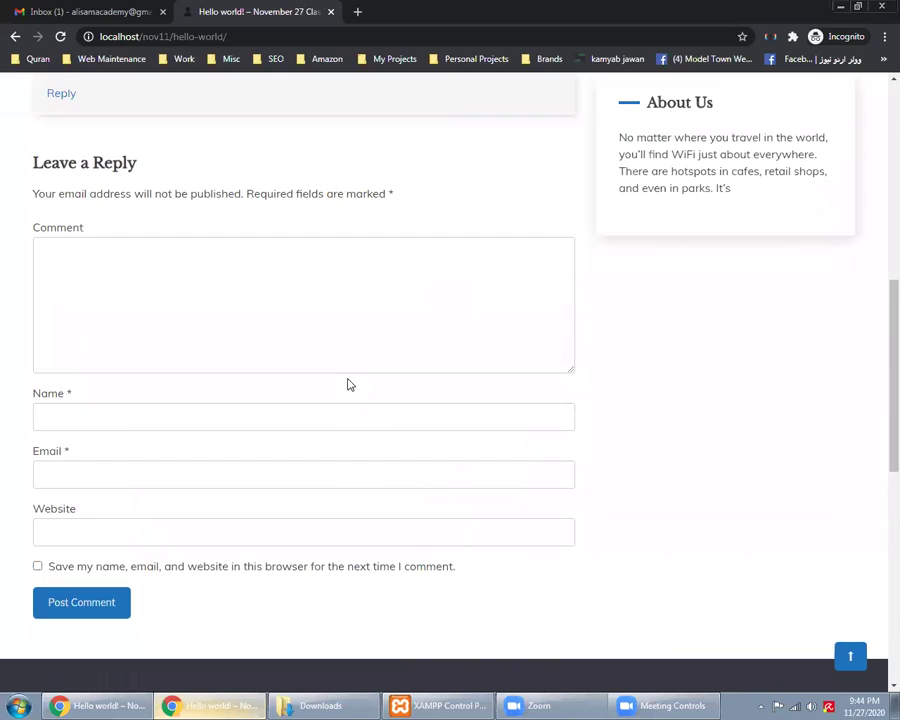
Check the visitor's Comment, Name and Website fields, then return to Discussion Settings
{"action": "left_click", "coordinate": [248, 312]}
{"action": "left_click", "coordinate": [202, 420]}
{"action": "left_click", "coordinate": [198, 524]}
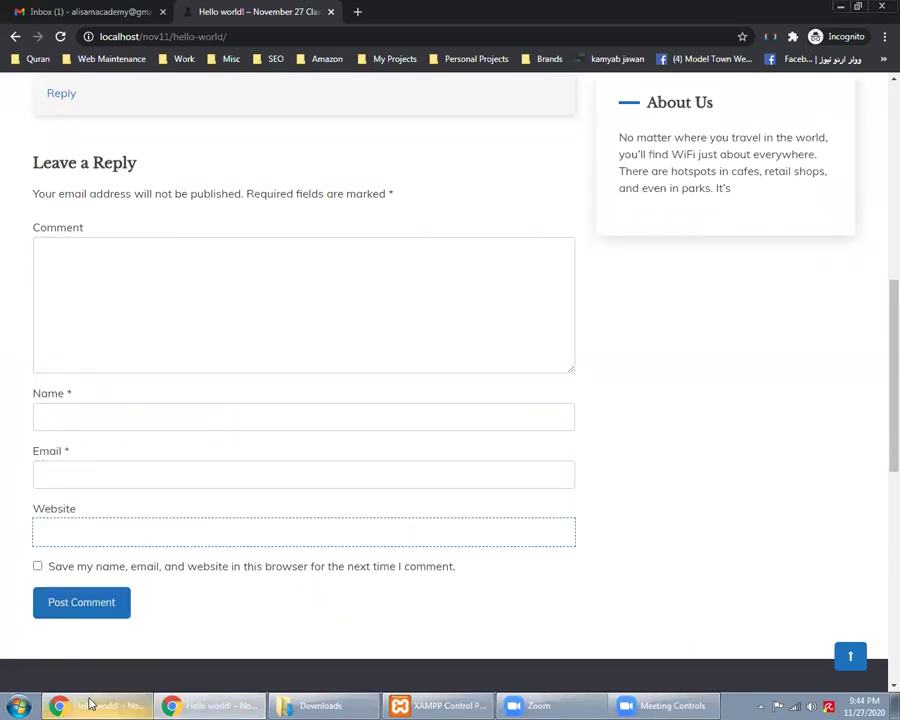
{"action": "left_click", "coordinate": [88, 701]}
{"action": "left_click", "coordinate": [45, 8]}
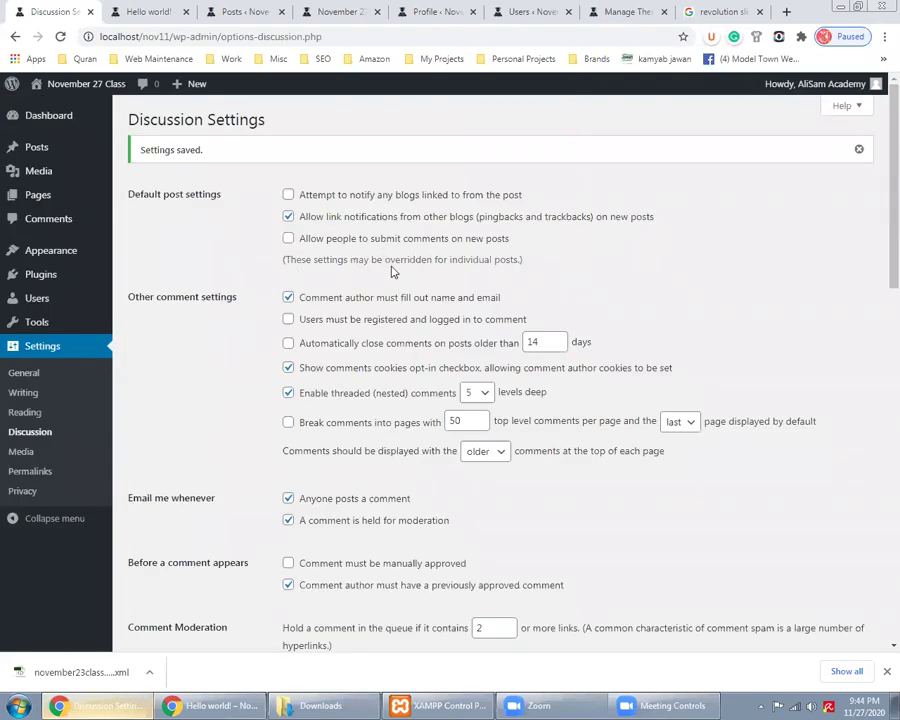
Open the Posts > All Posts list in a new browser tab
{"action": "left_click_drag", "start_coordinate": [301, 261], "coordinate": [506, 261]}
{"action": "mouse_move", "coordinate": [60, 150]}
{"action": "right_click", "coordinate": [130, 150]}
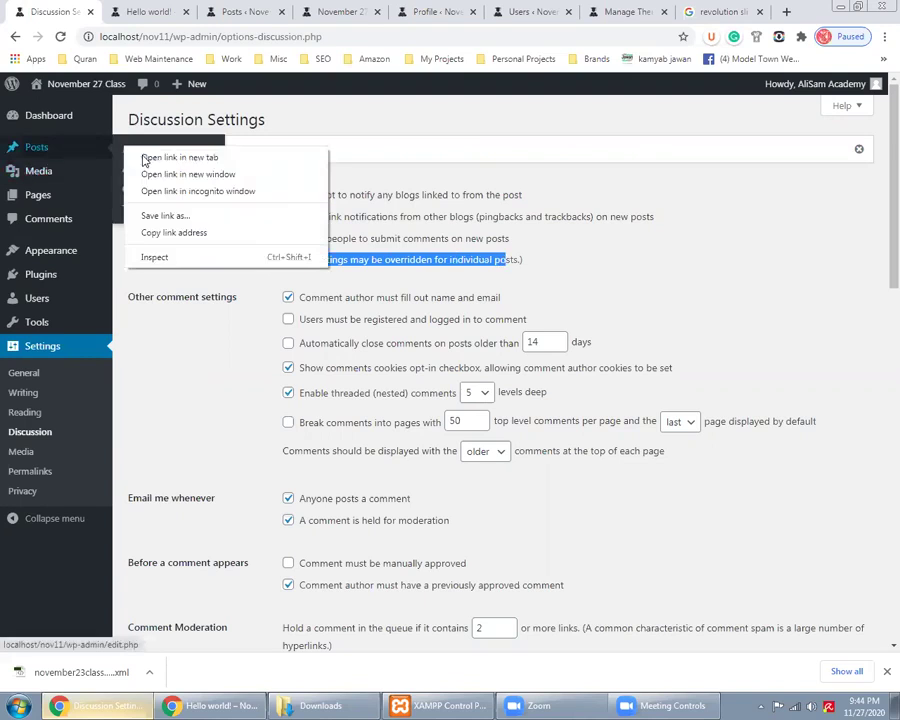
{"action": "left_click", "coordinate": [150, 155]}
Look at the Posts list and the Hello world! comment box, then go back to Discussion Settings
{"action": "left_click", "coordinate": [213, 10]}
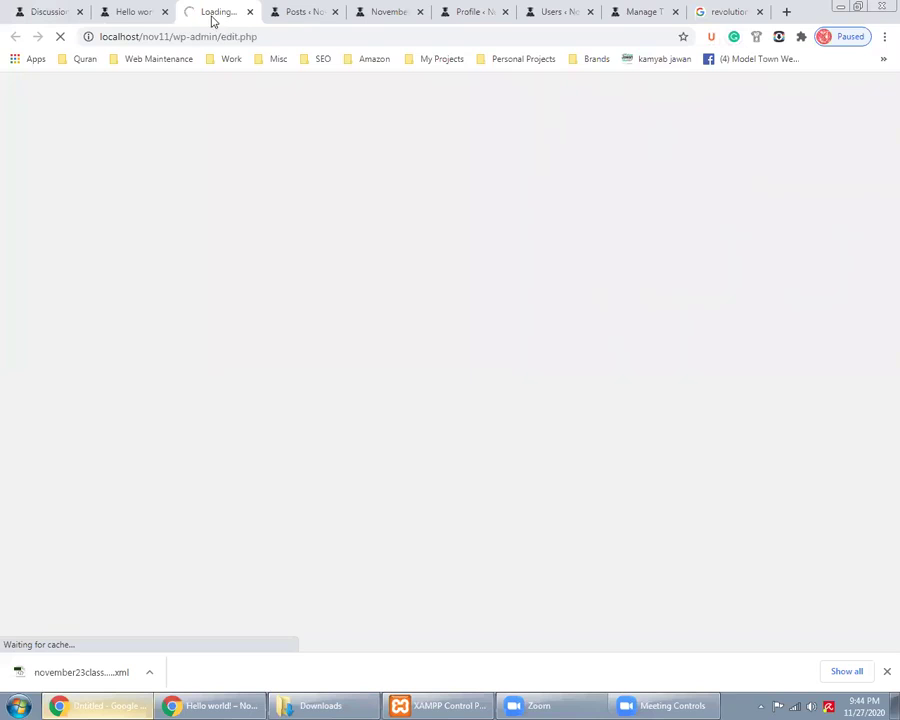
{"action": "left_click", "coordinate": [138, 9]}
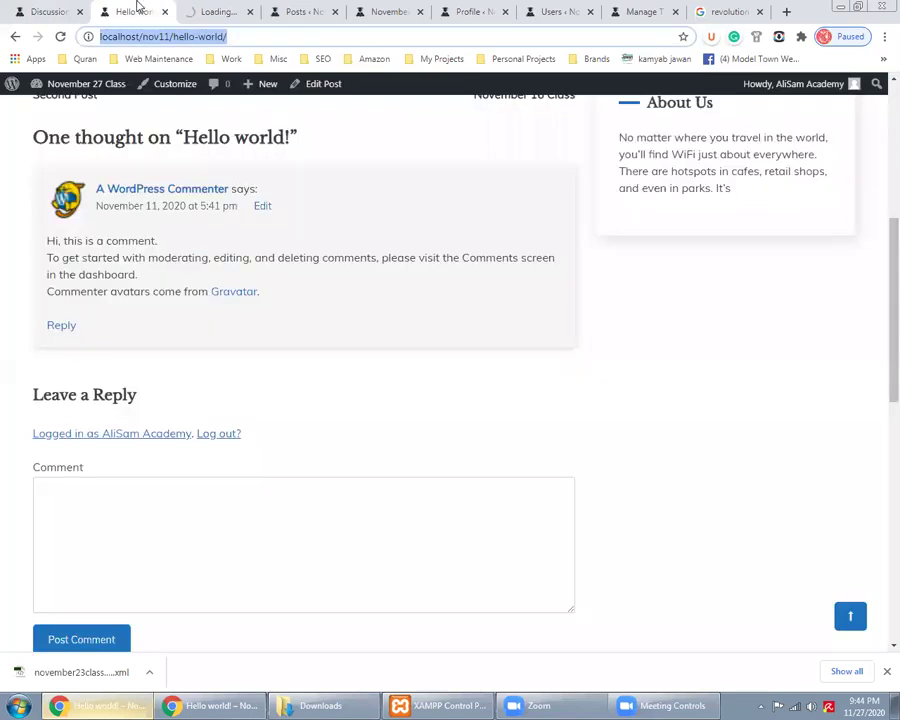
{"action": "left_click", "coordinate": [249, 508]}
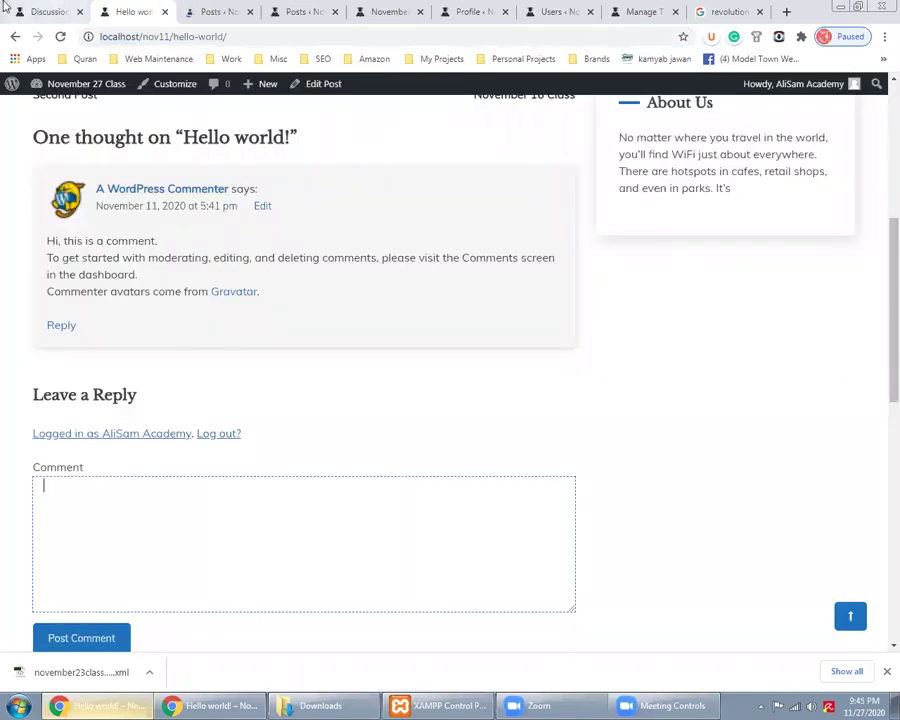
{"action": "left_click", "coordinate": [20, 12]}
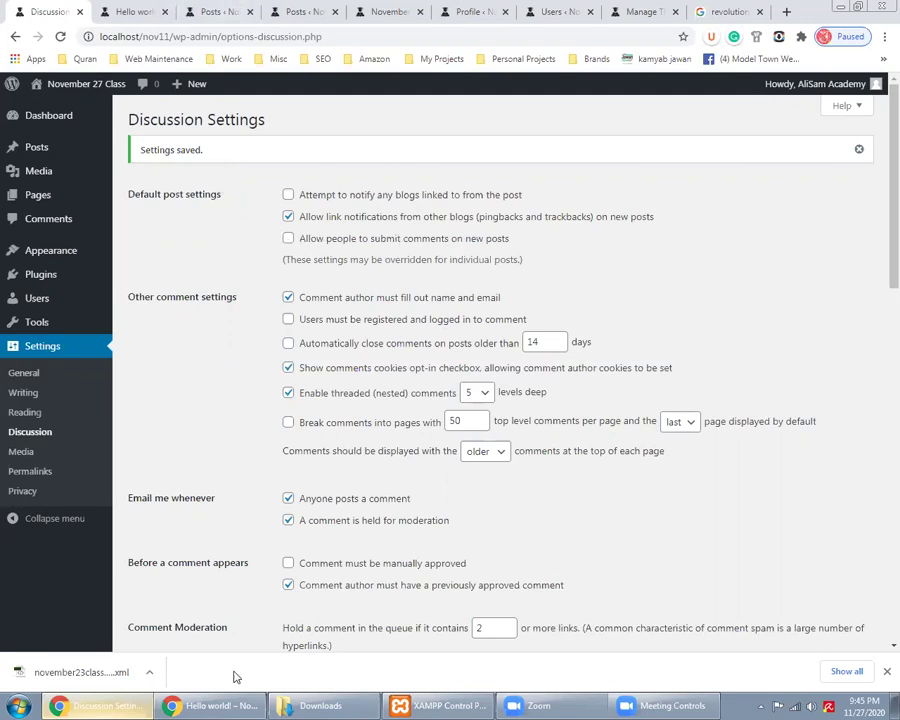
Check the visitor's comment box in the private window, then return to Discussion Settings
{"action": "key", "text": "alt+Tab"}
{"action": "scroll", "coordinate": [198, 448], "scroll_direction": "up", "scroll_amount": 2}
{"action": "left_click", "coordinate": [184, 462]}
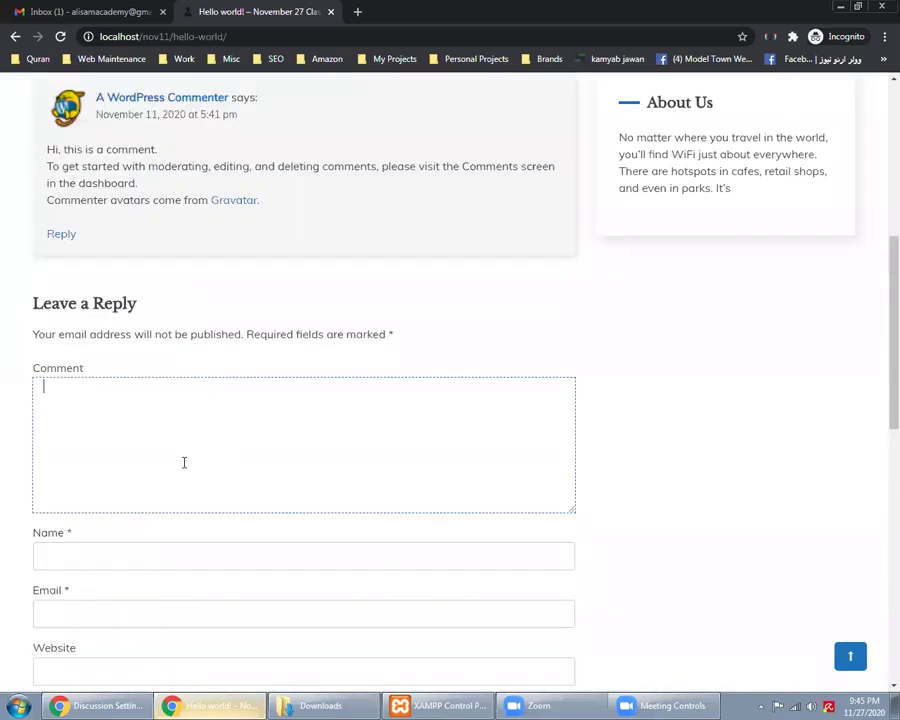
{"action": "key", "text": "alt+Tab"}
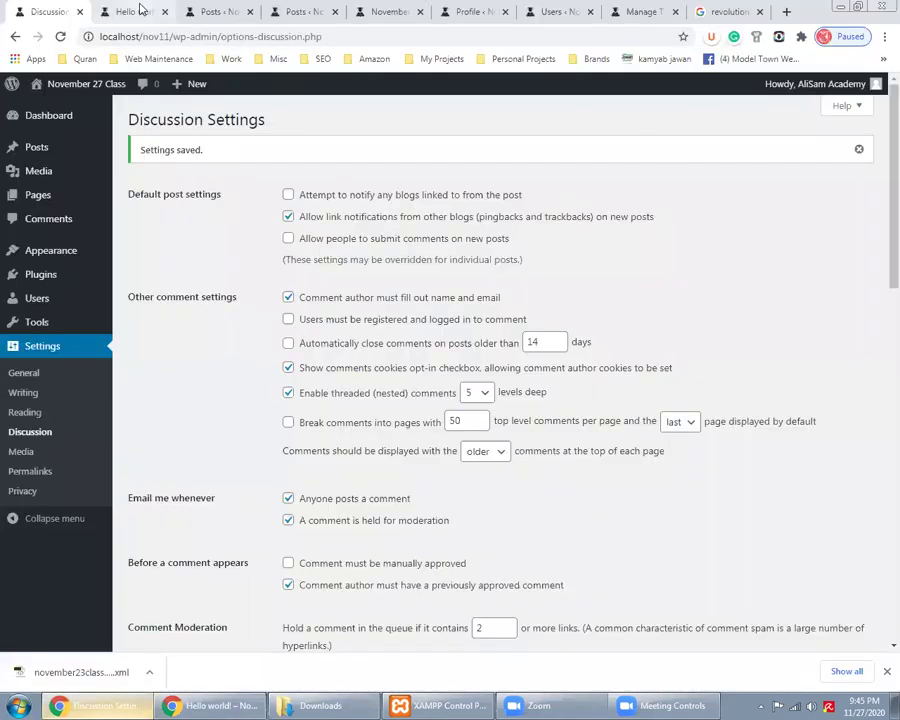
{"action": "left_click", "coordinate": [140, 10]}
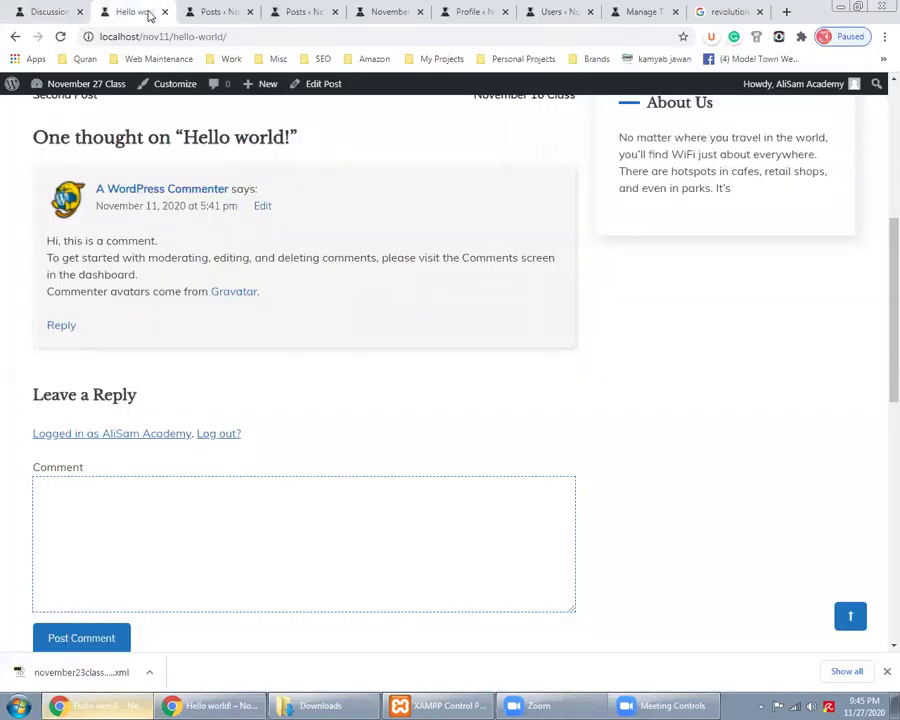
{"action": "left_click", "coordinate": [36, 8]}
Toggle 'Allow people to submit comments on new posts' on, then back off
{"action": "triple_click", "coordinate": [384, 260]}
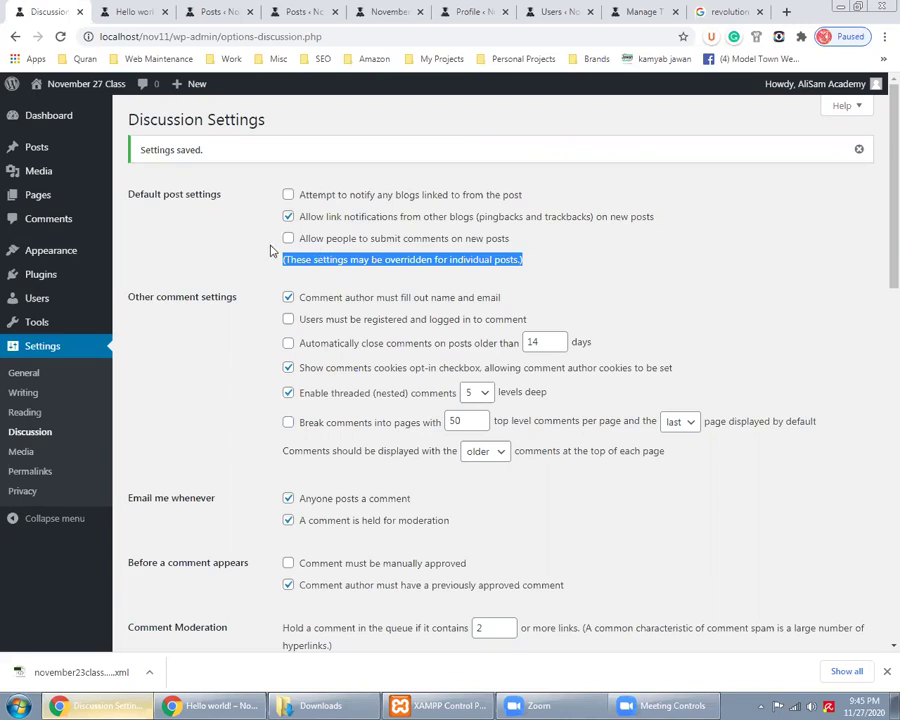
{"action": "left_click", "coordinate": [288, 240]}
{"action": "left_click", "coordinate": [265, 263]}
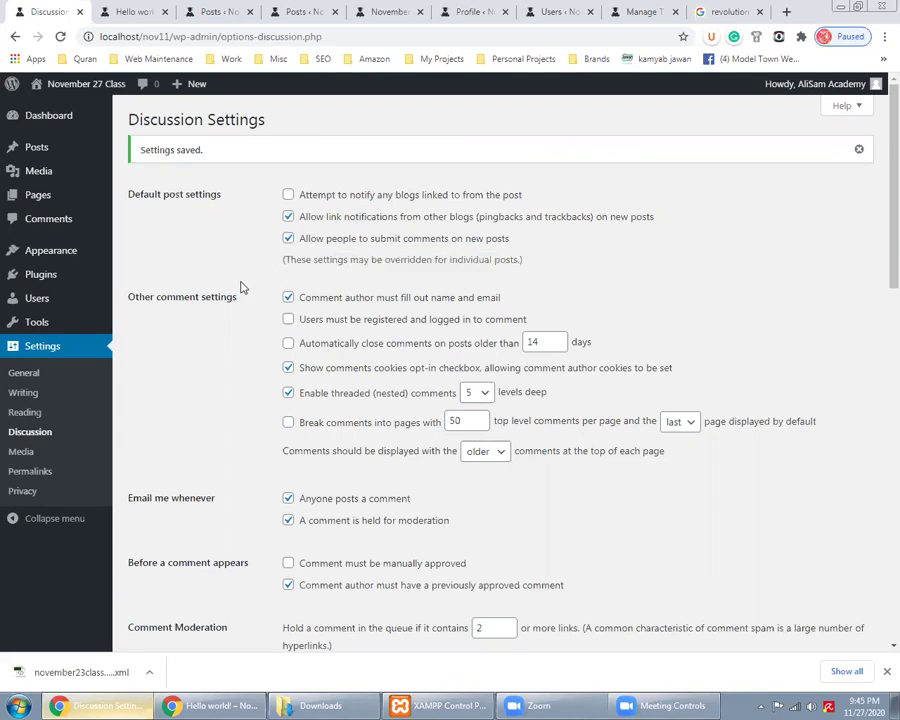
{"action": "left_click", "coordinate": [288, 240]}
{"action": "scroll", "coordinate": [245, 348], "scroll_direction": "down", "scroll_amount": 2}
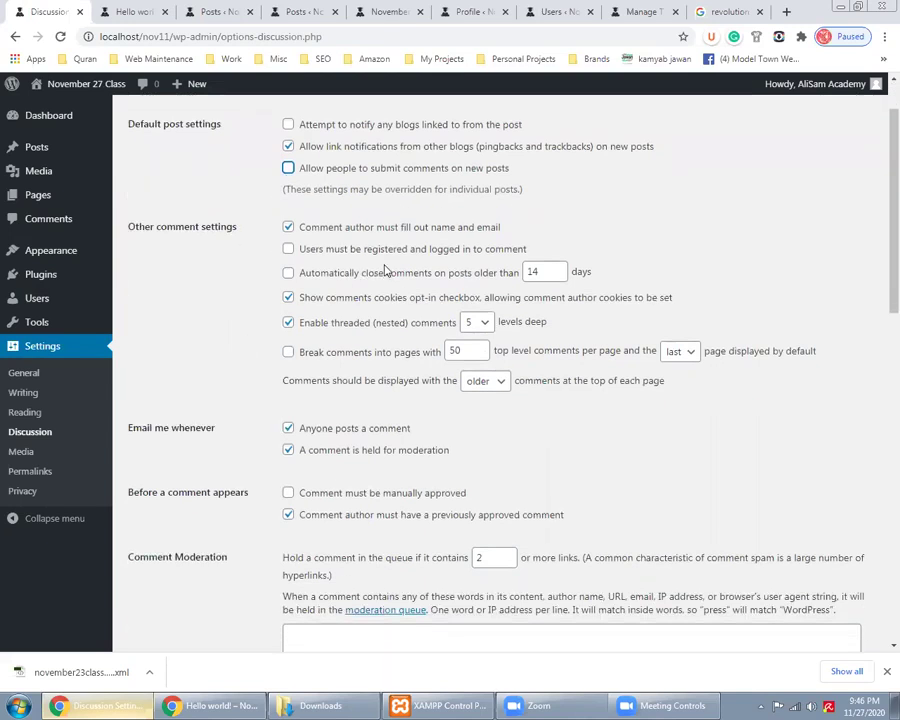
Look at the visitor's Email field, then uncheck 'Comment author must fill out name and email'
{"action": "left_click", "coordinate": [210, 705]}
{"action": "scroll", "coordinate": [150, 430], "scroll_direction": "down", "scroll_amount": 2}
{"action": "left_click", "coordinate": [141, 465]}
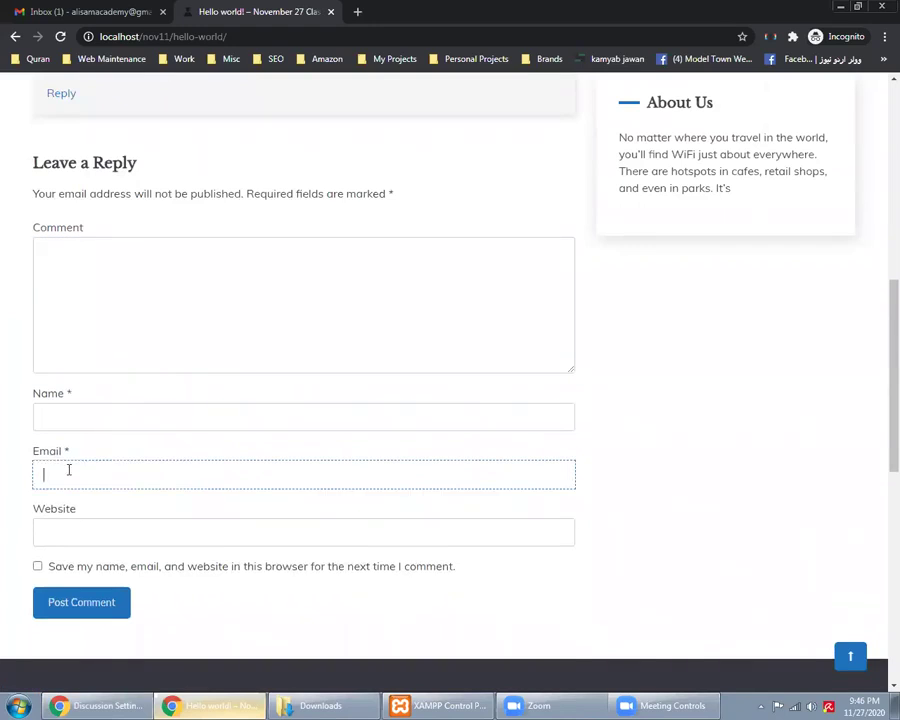
{"action": "left_click", "coordinate": [126, 692]}
{"action": "left_click", "coordinate": [288, 227]}
{"action": "scroll", "coordinate": [276, 474], "scroll_direction": "down", "scroll_amount": 10}
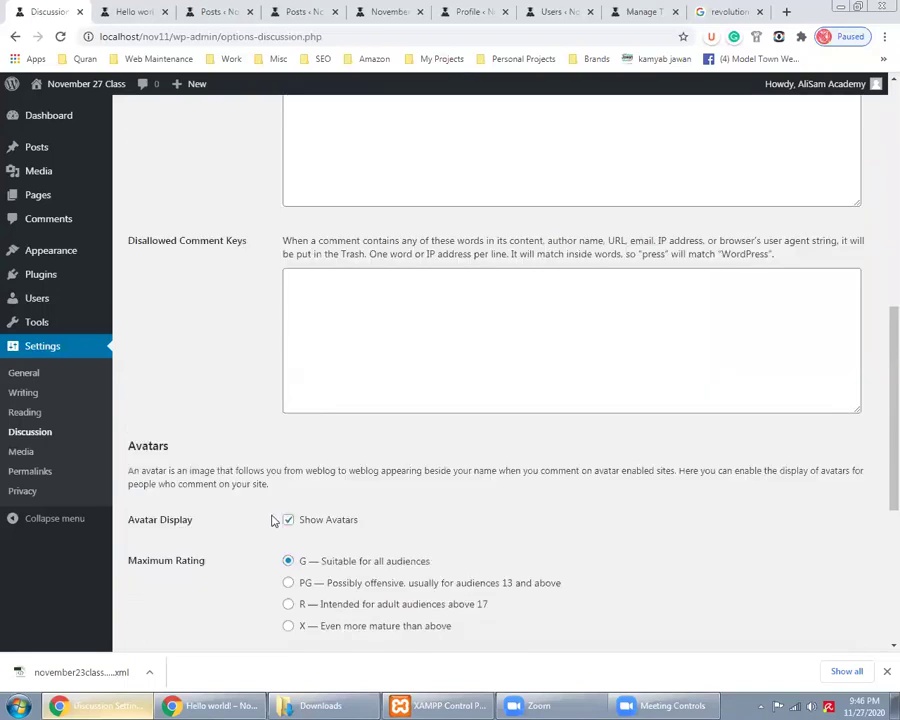
Save, reload the visitor's post to confirm optional Name/Email, then re-check the name-and-email requirement
{"action": "left_click", "coordinate": [175, 582]}
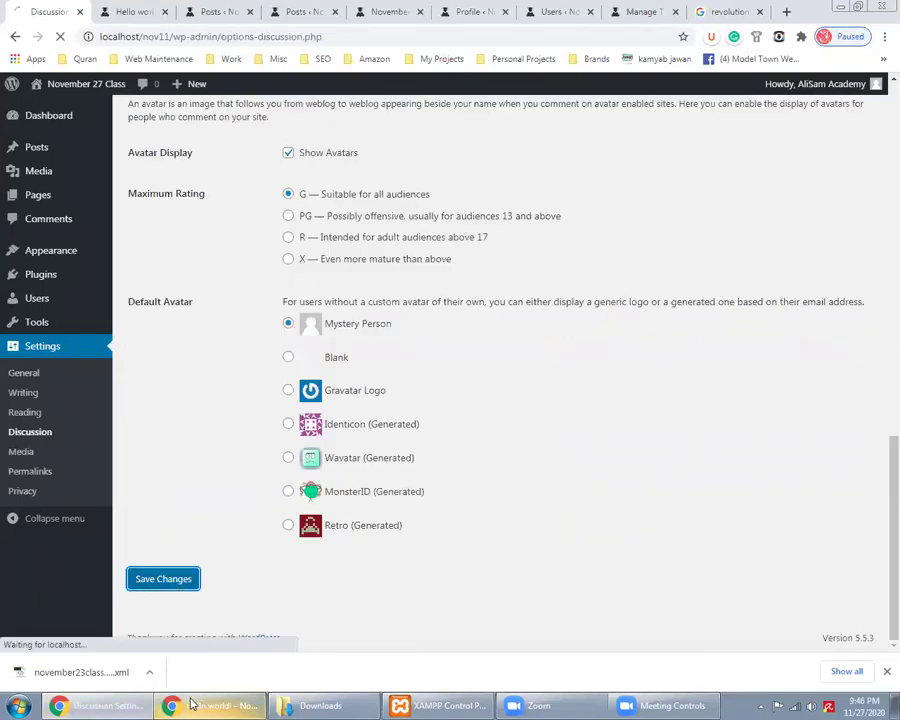
{"action": "key", "text": "alt+Tab"}
{"action": "right_click", "coordinate": [3, 345]}
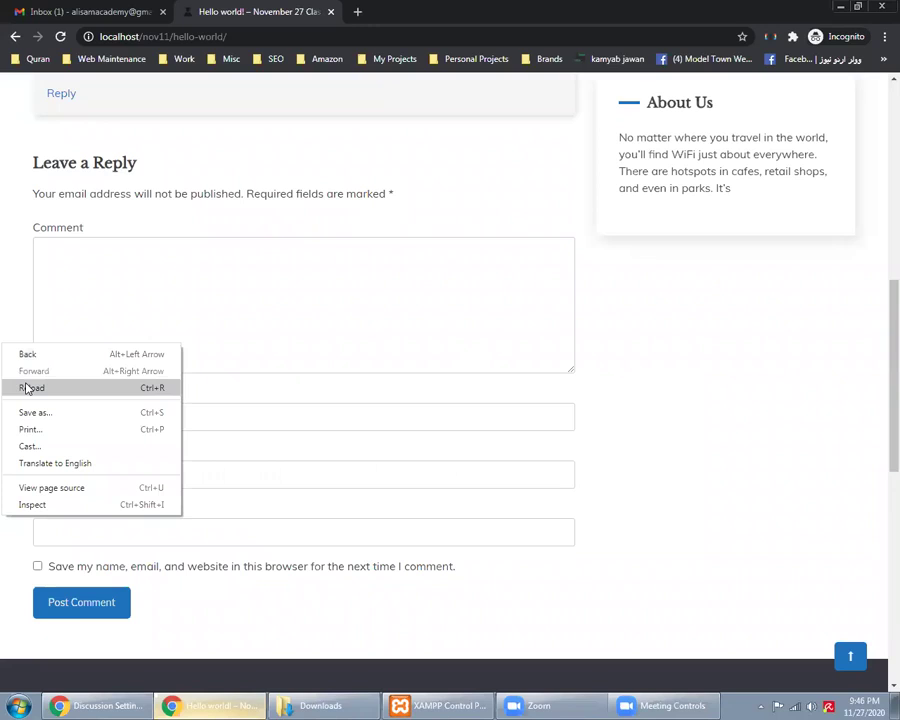
{"action": "left_click", "coordinate": [27, 389]}
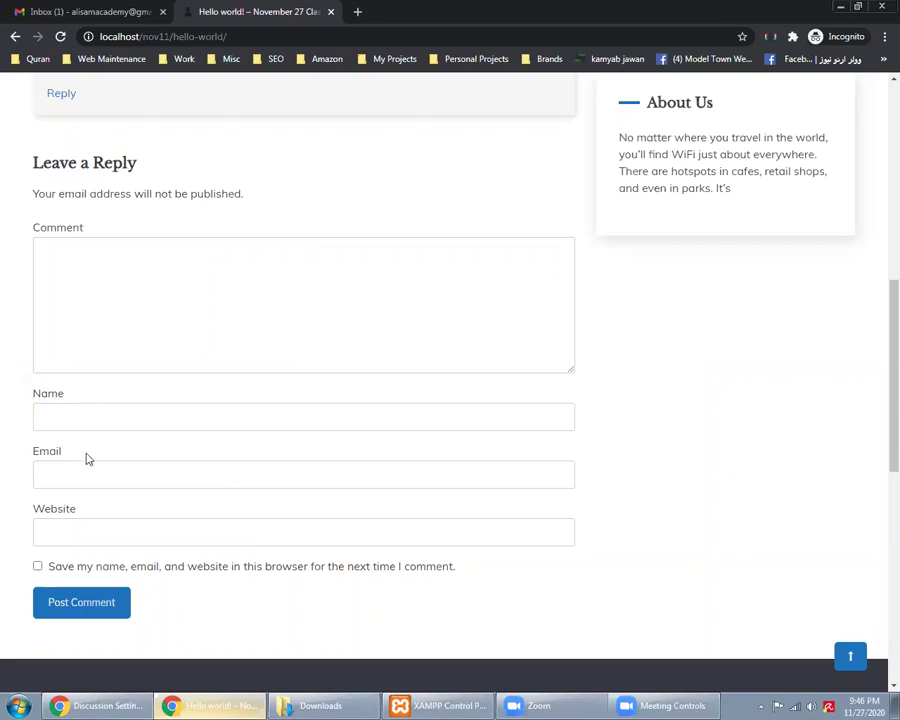
{"action": "left_click", "coordinate": [97, 705]}
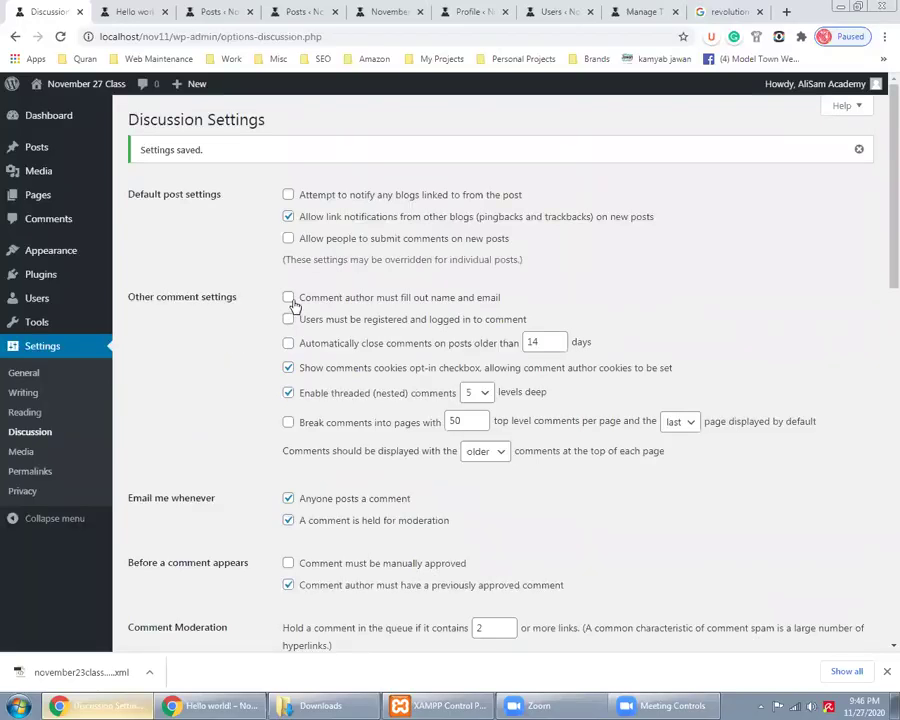
{"action": "left_click", "coordinate": [289, 298]}
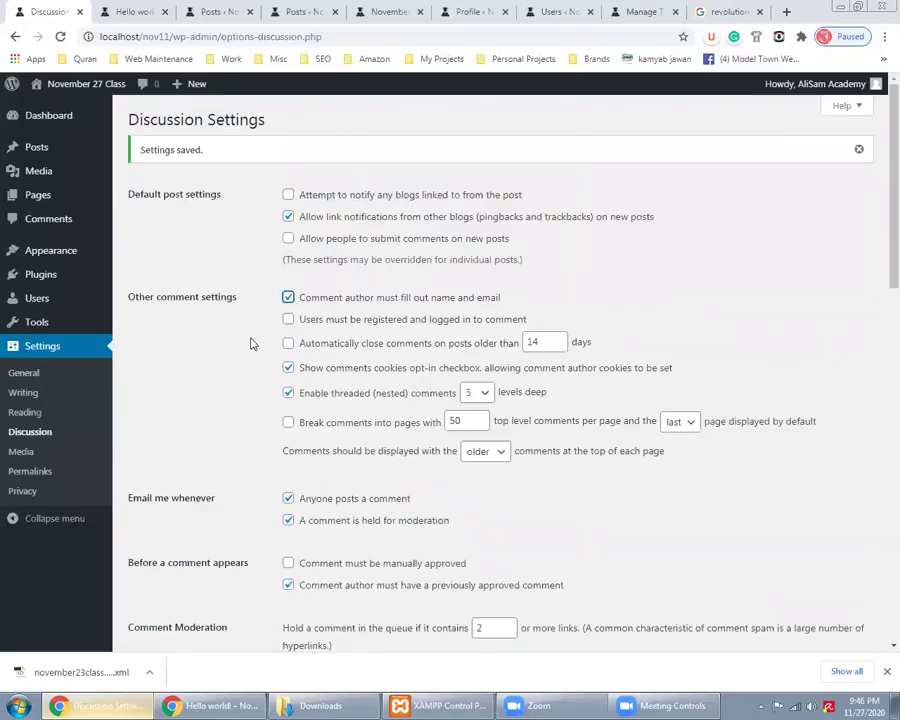